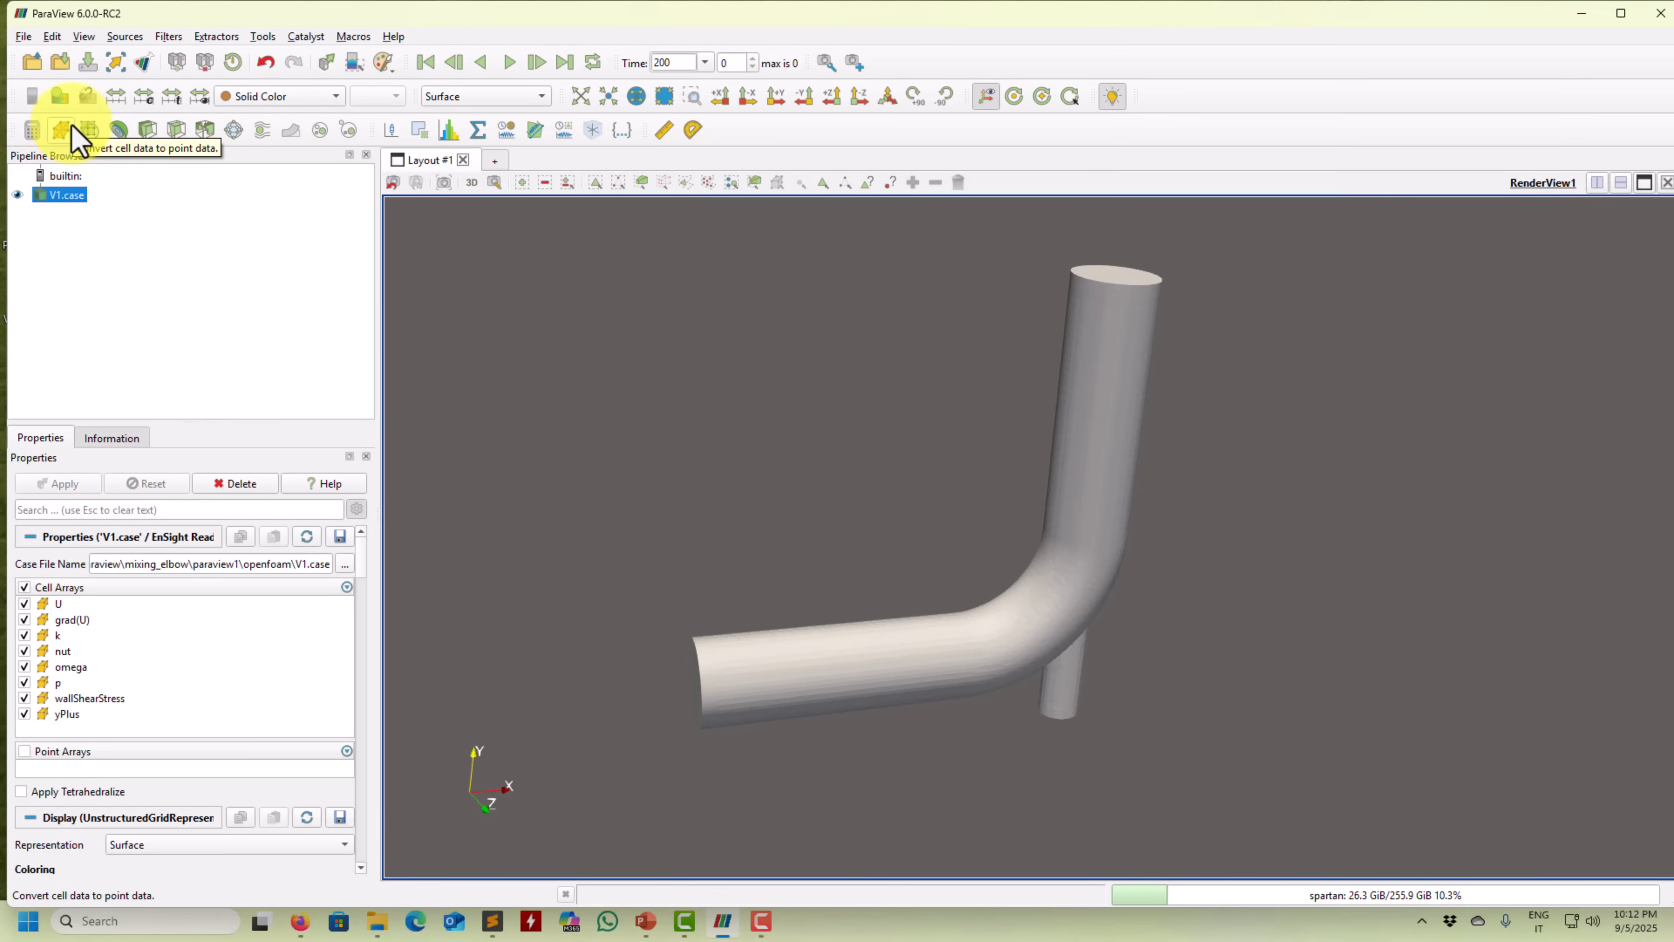
Apply a Cell Data to Point Data filter with Pass Cell Data and colour the pipe by point-data U.
{"action": "left_click", "coordinate": [169, 36]}
{"action": "mouse_move", "coordinate": [219, 122]}
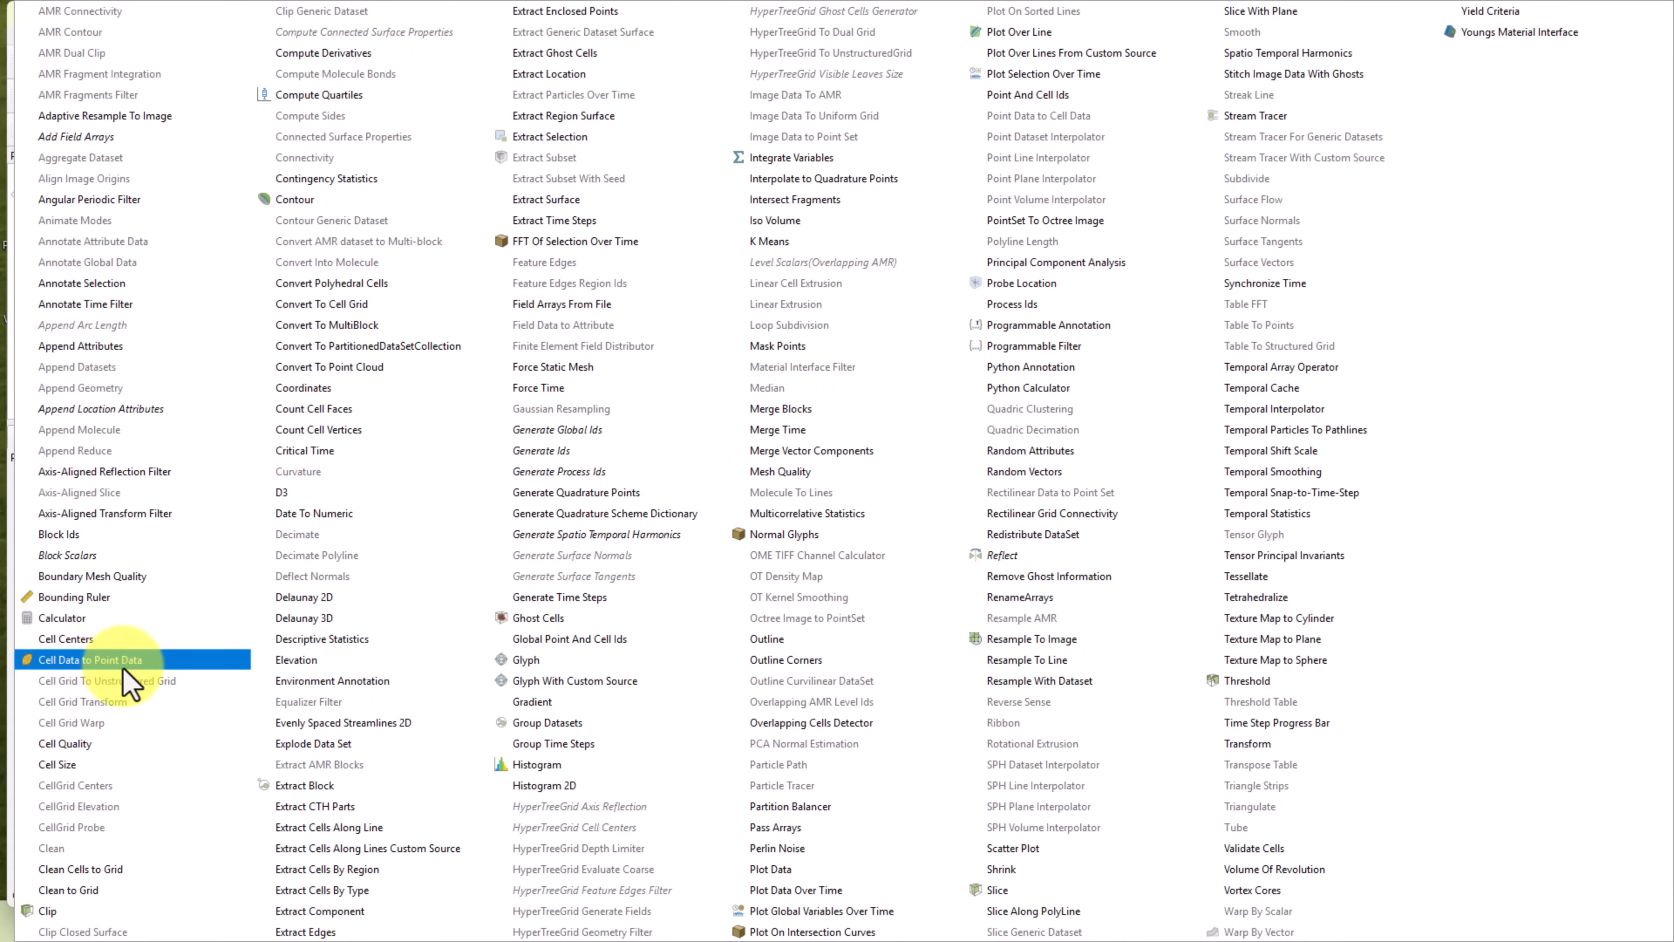
{"action": "key", "text": "Escape"}
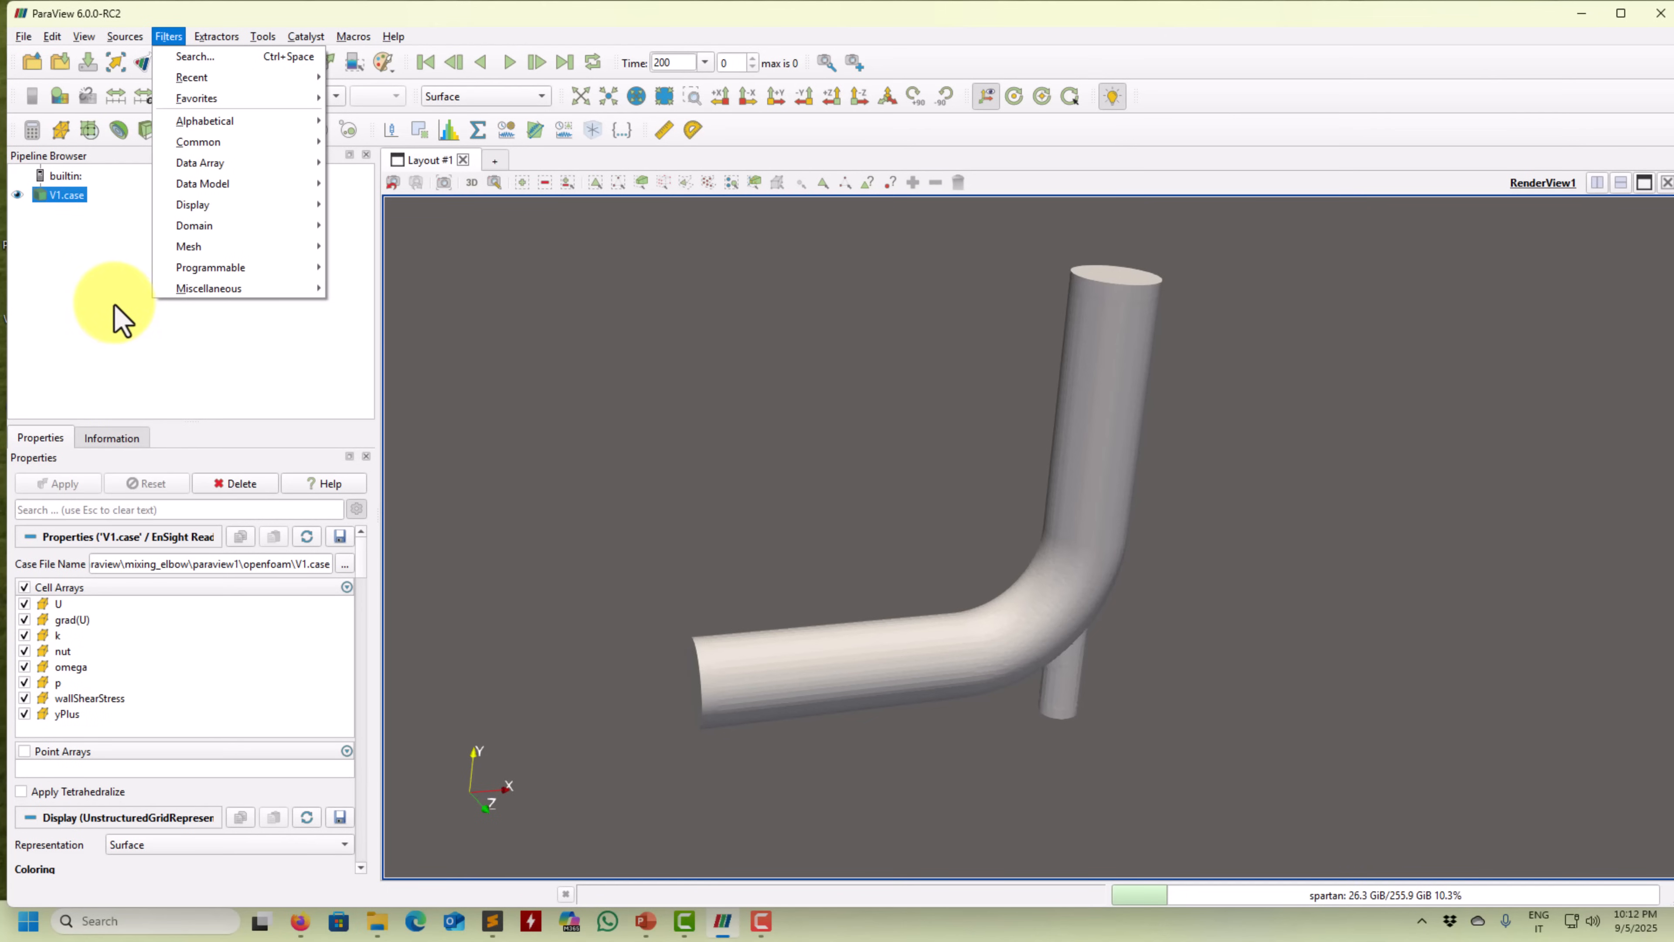
{"action": "left_click", "coordinate": [58, 263]}
{"action": "left_click", "coordinate": [61, 128]}
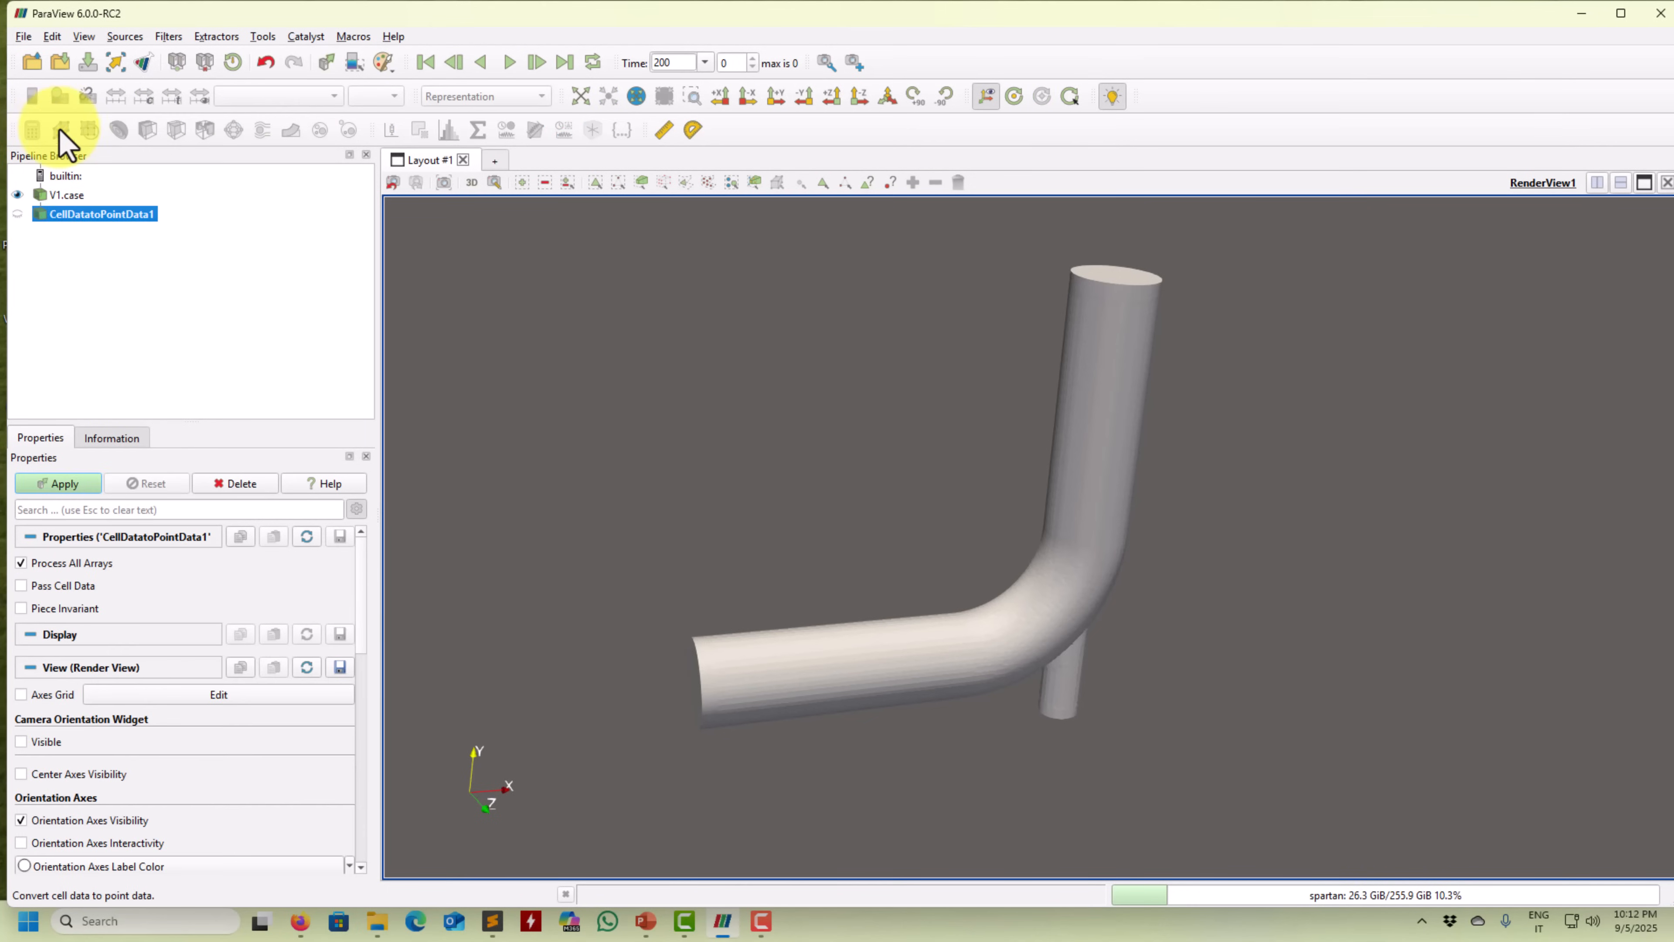
{"action": "left_click", "coordinate": [61, 487]}
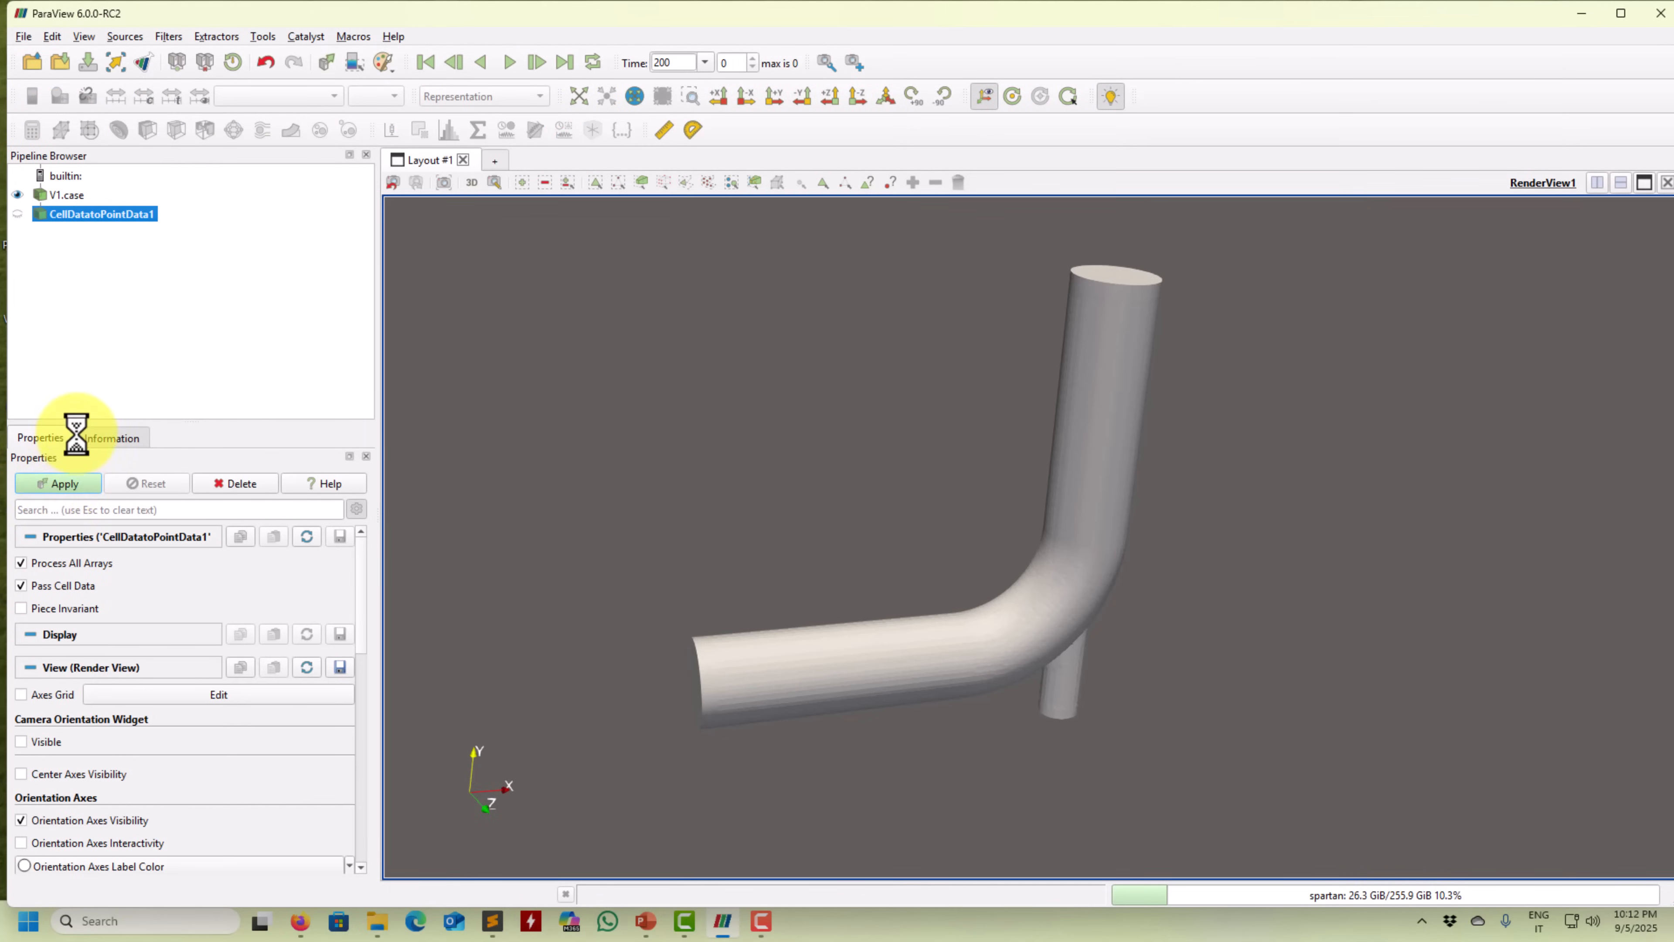
{"action": "left_click", "coordinate": [308, 99]}
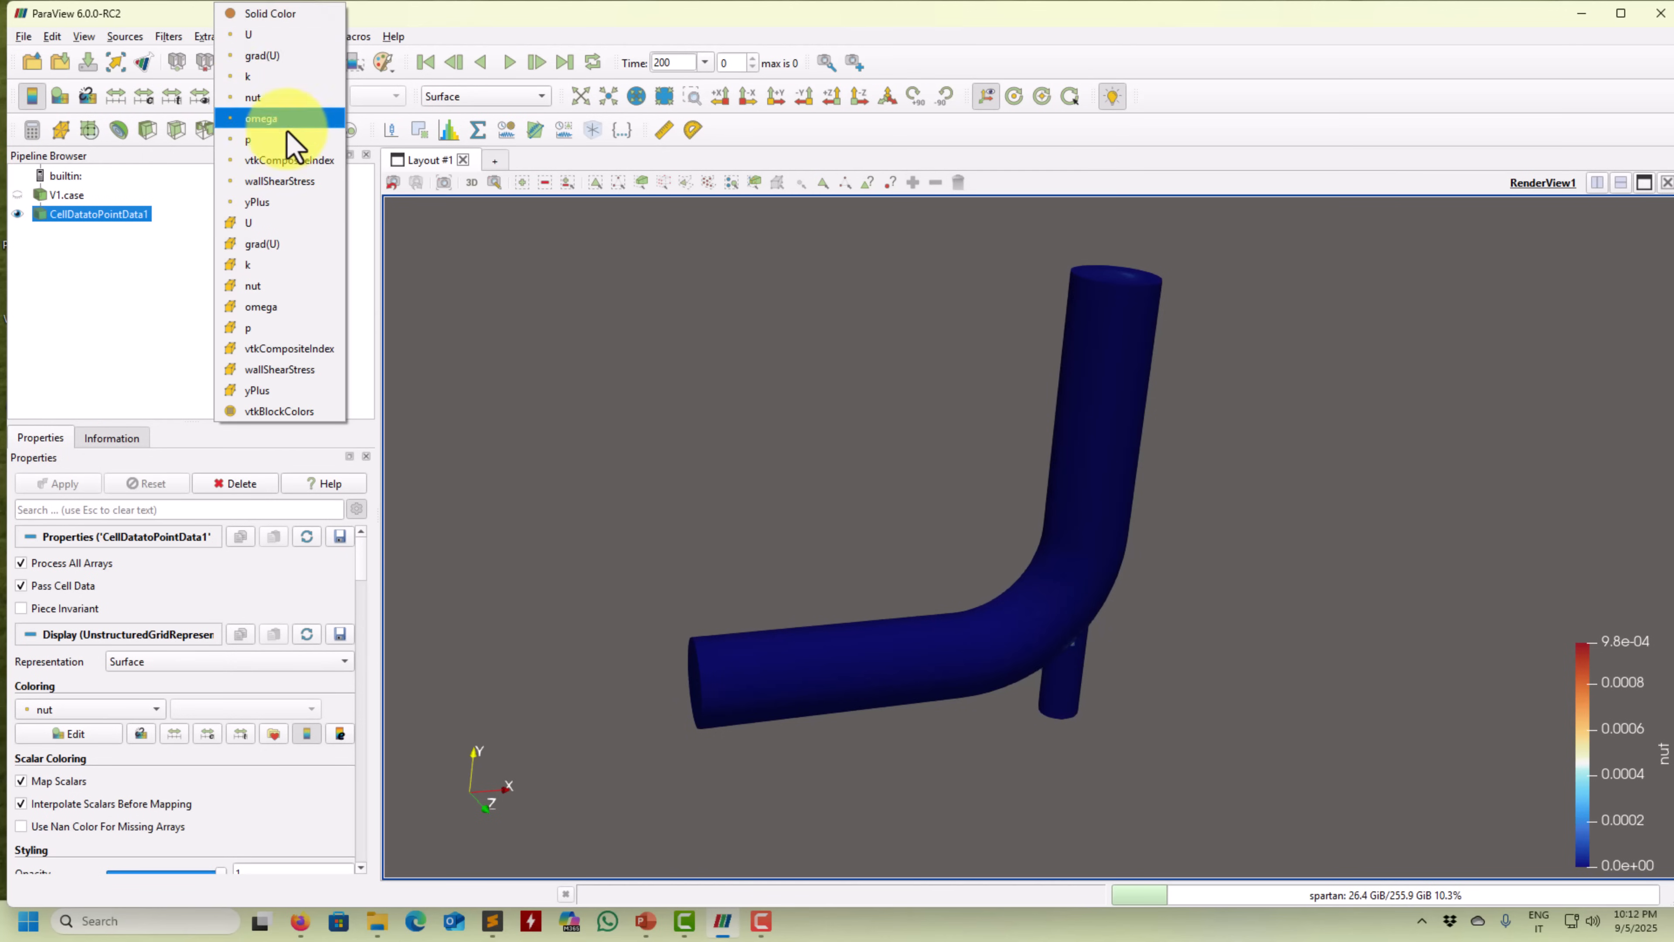
{"action": "left_click", "coordinate": [245, 35]}
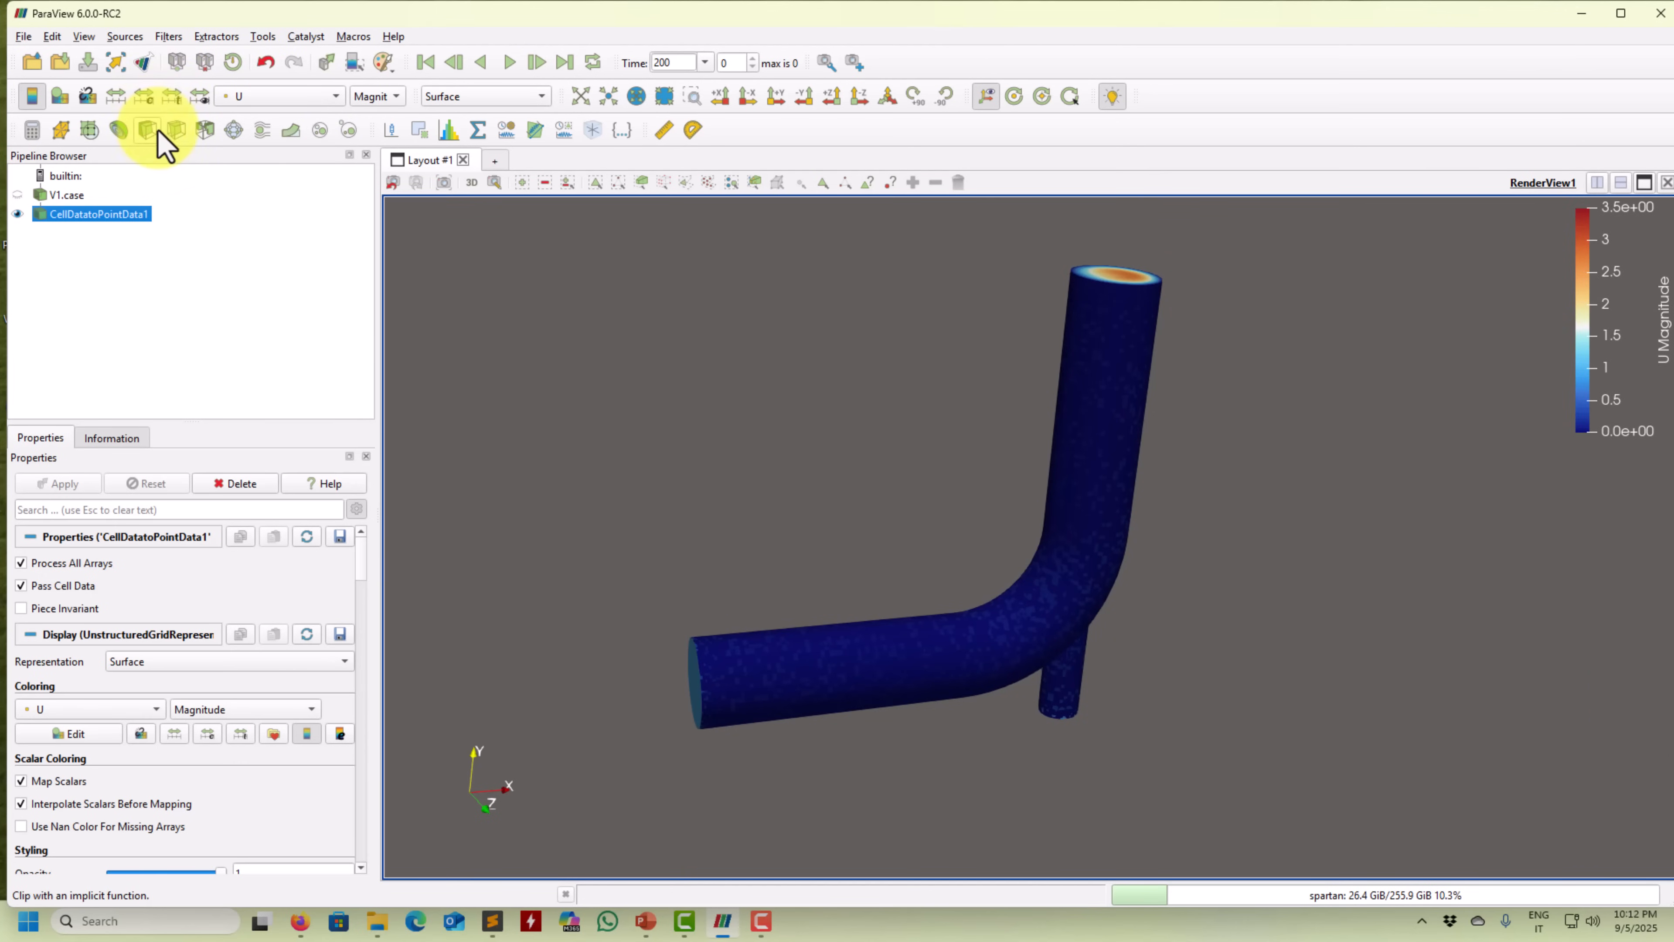
Add an Extract Block filter keeping only internalMesh, apply it, then reselect CellDatatoPointData1.
{"action": "left_click", "coordinate": [168, 37]}
{"action": "mouse_move", "coordinate": [205, 140]}
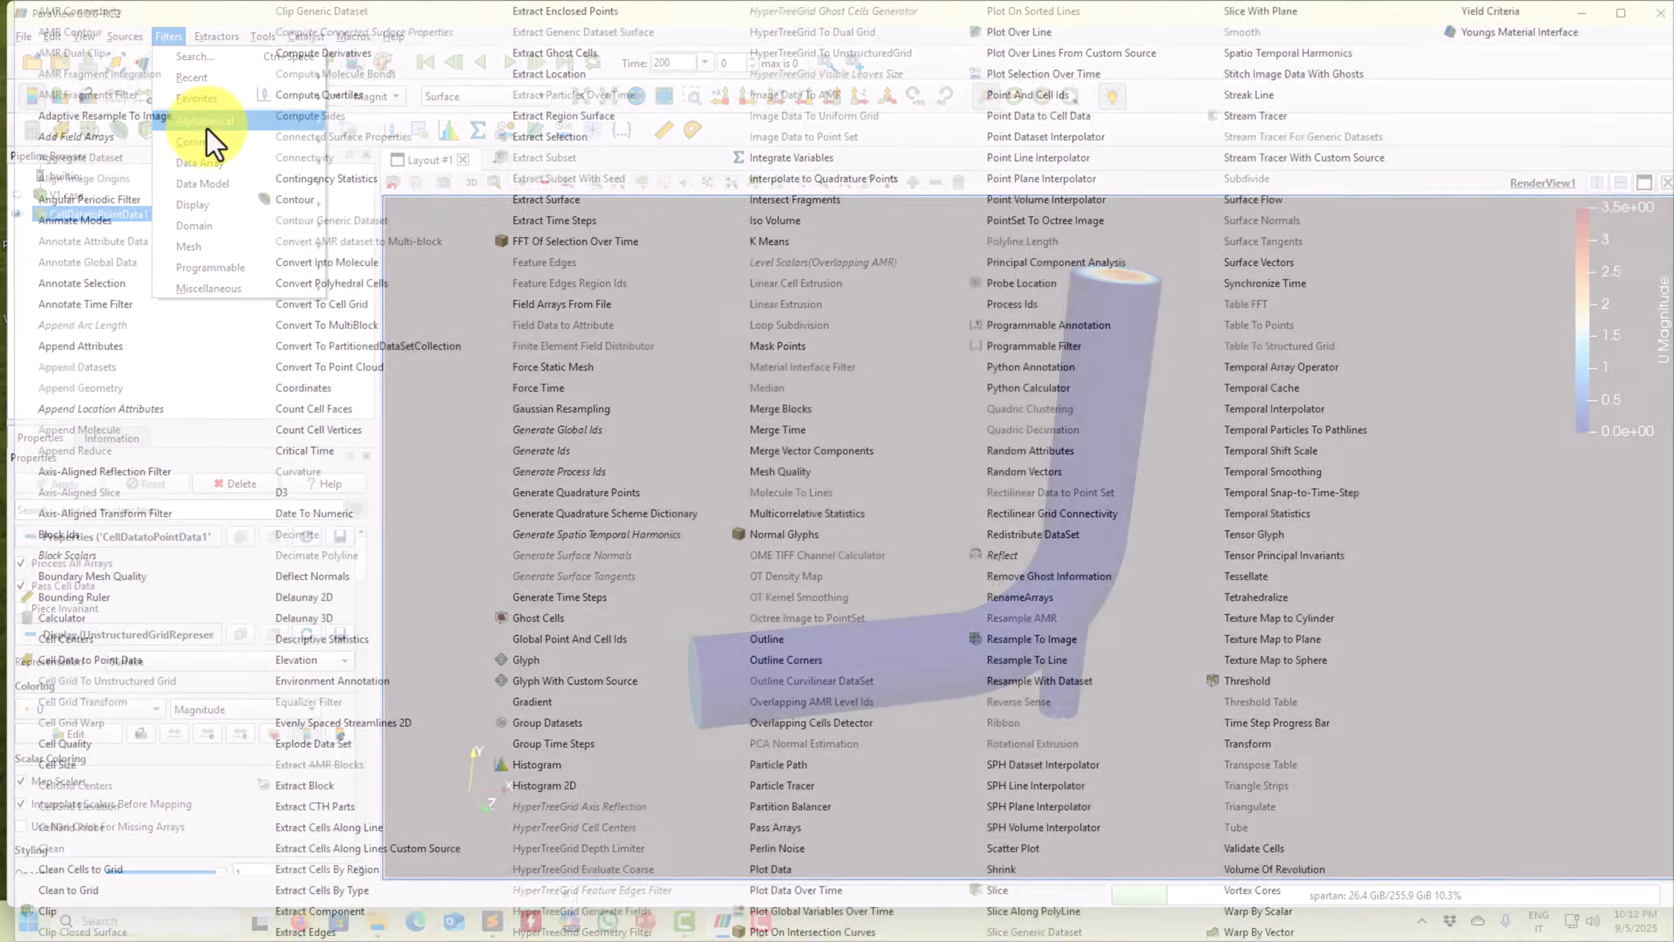
{"action": "left_click", "coordinate": [1, 287]}
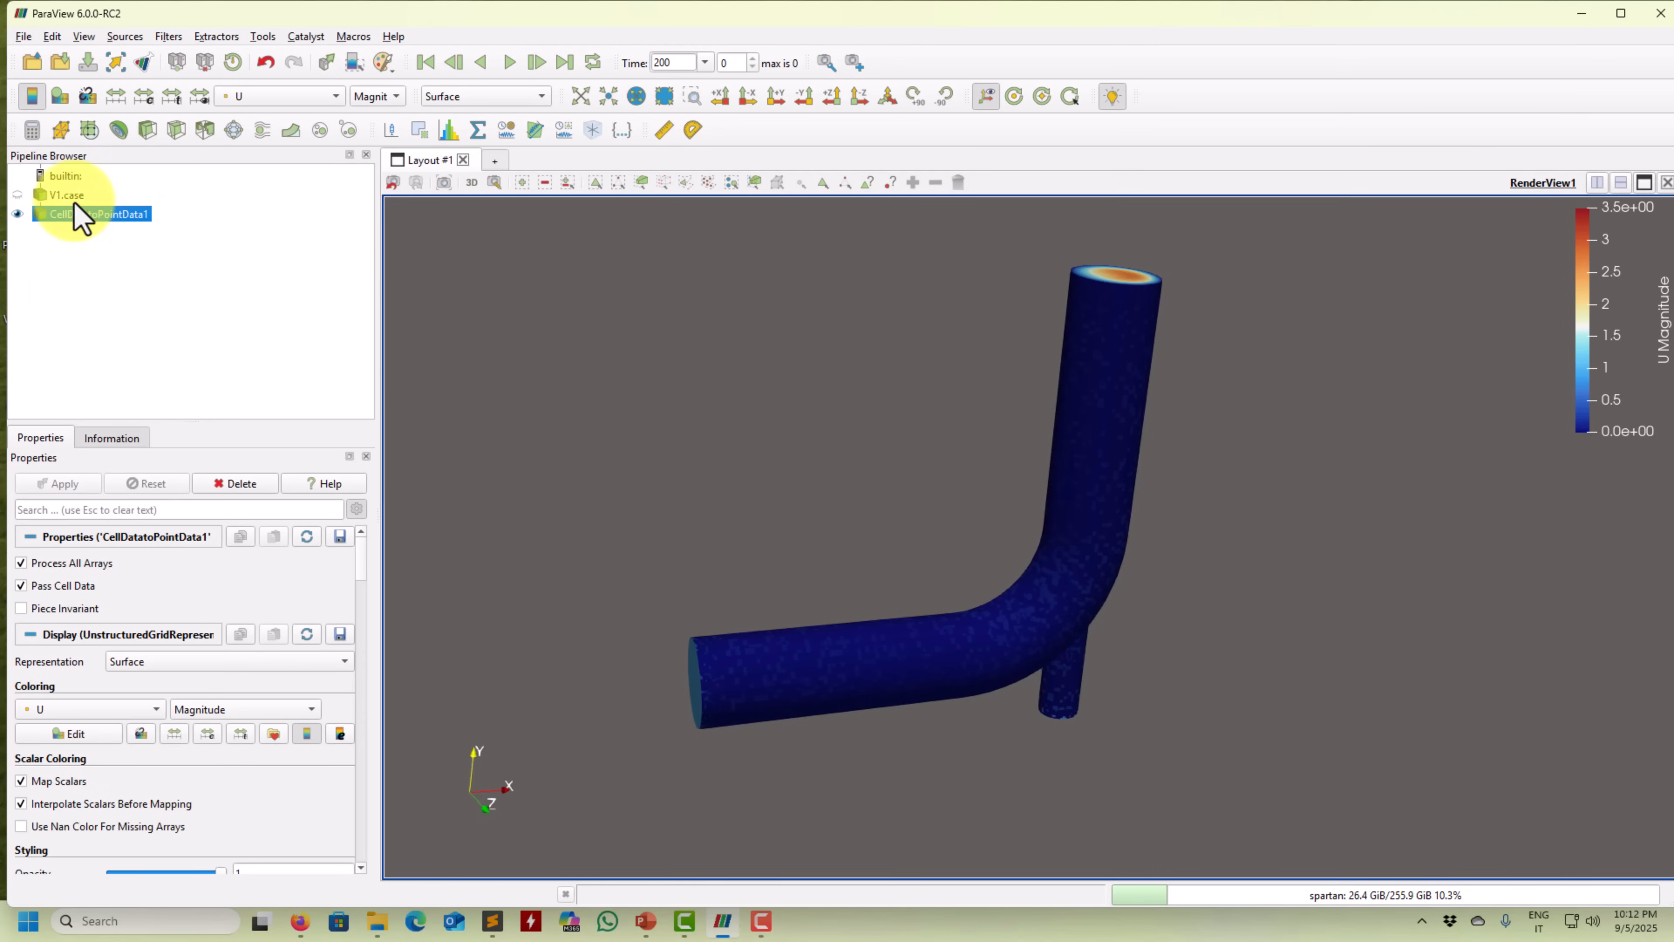
{"action": "left_click", "coordinate": [179, 34]}
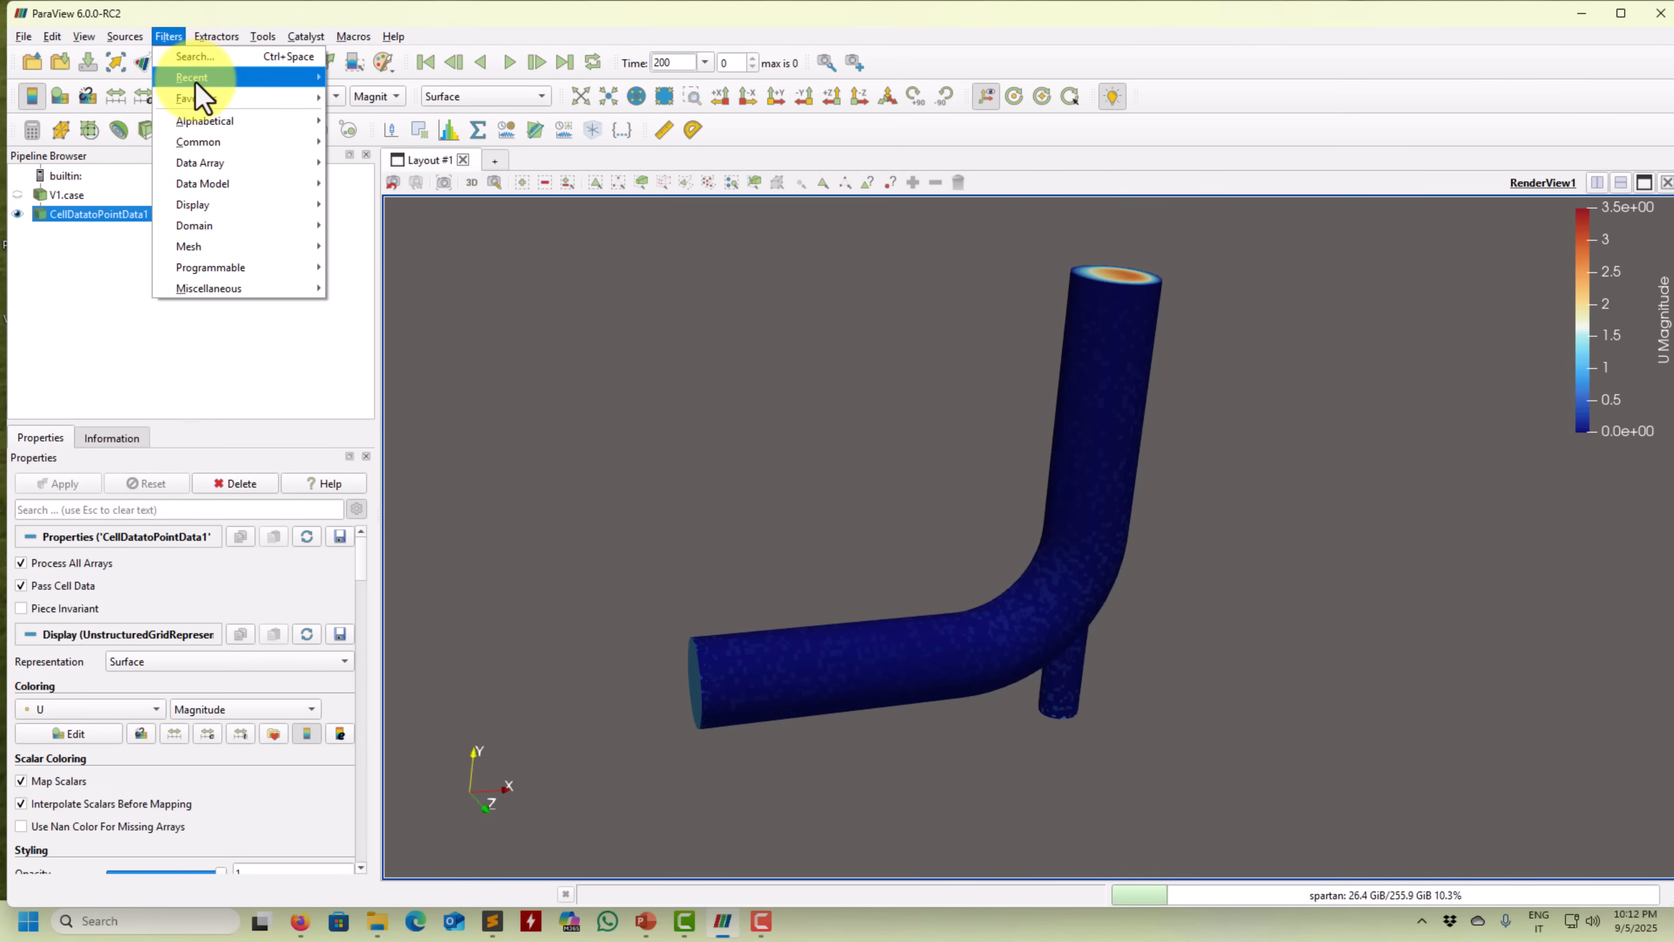
{"action": "mouse_move", "coordinate": [192, 80]}
{"action": "mouse_move", "coordinate": [242, 122]}
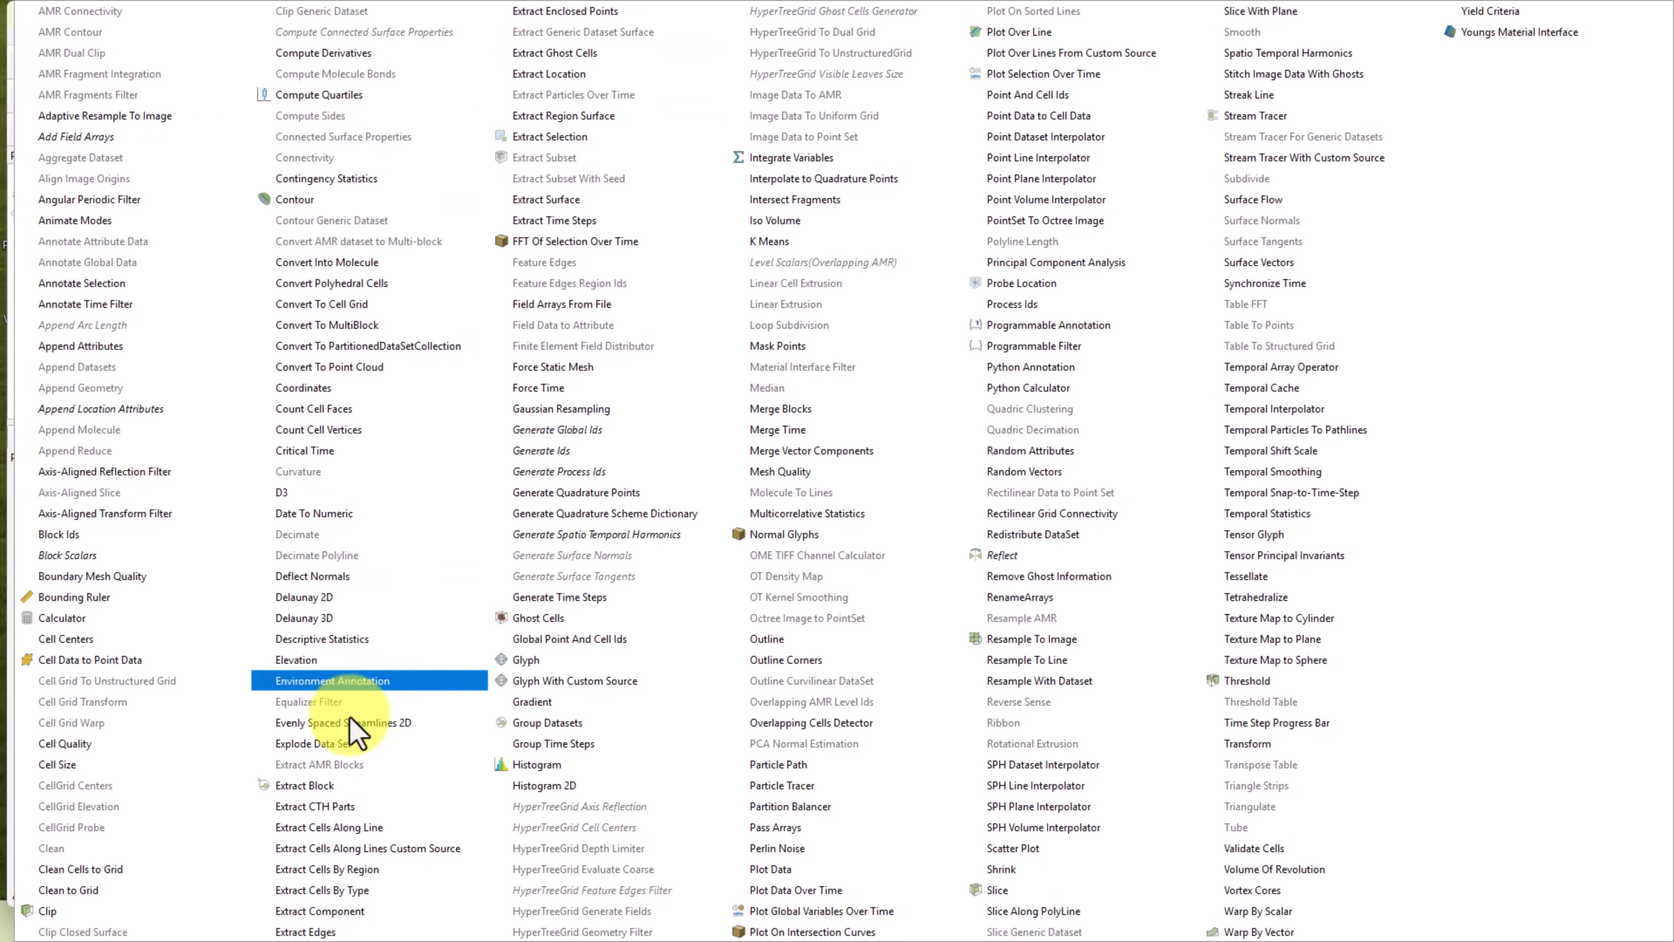
{"action": "left_click", "coordinate": [339, 786]}
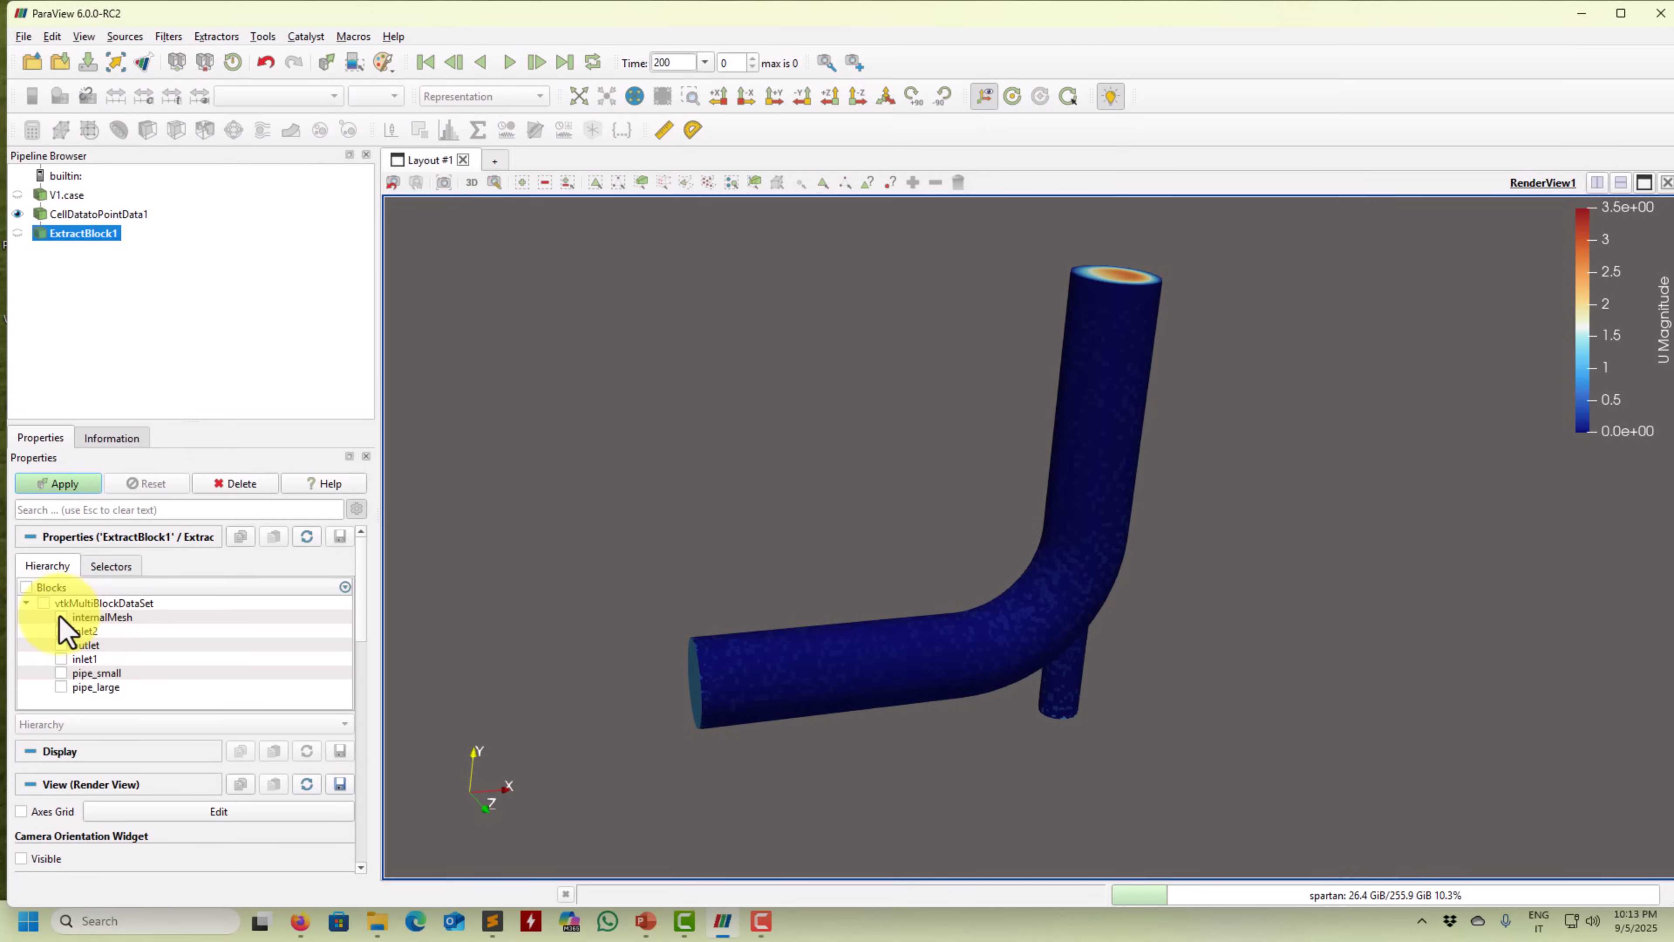
{"action": "left_click", "coordinate": [61, 618]}
{"action": "left_click", "coordinate": [69, 487]}
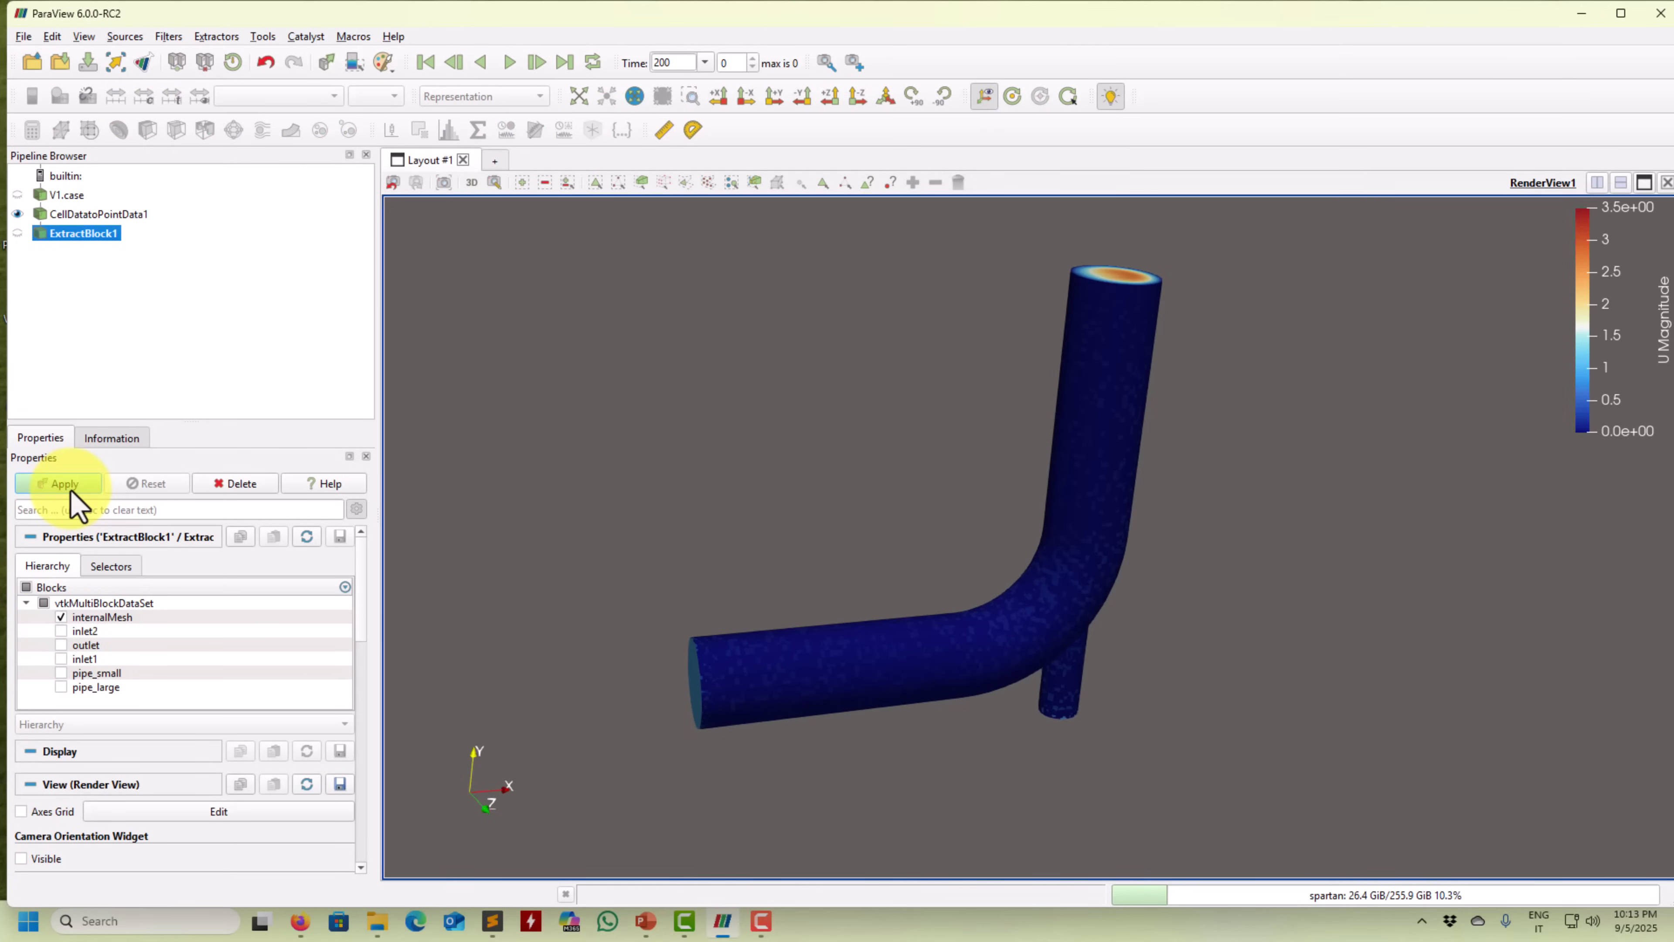
{"action": "left_click", "coordinate": [112, 215]}
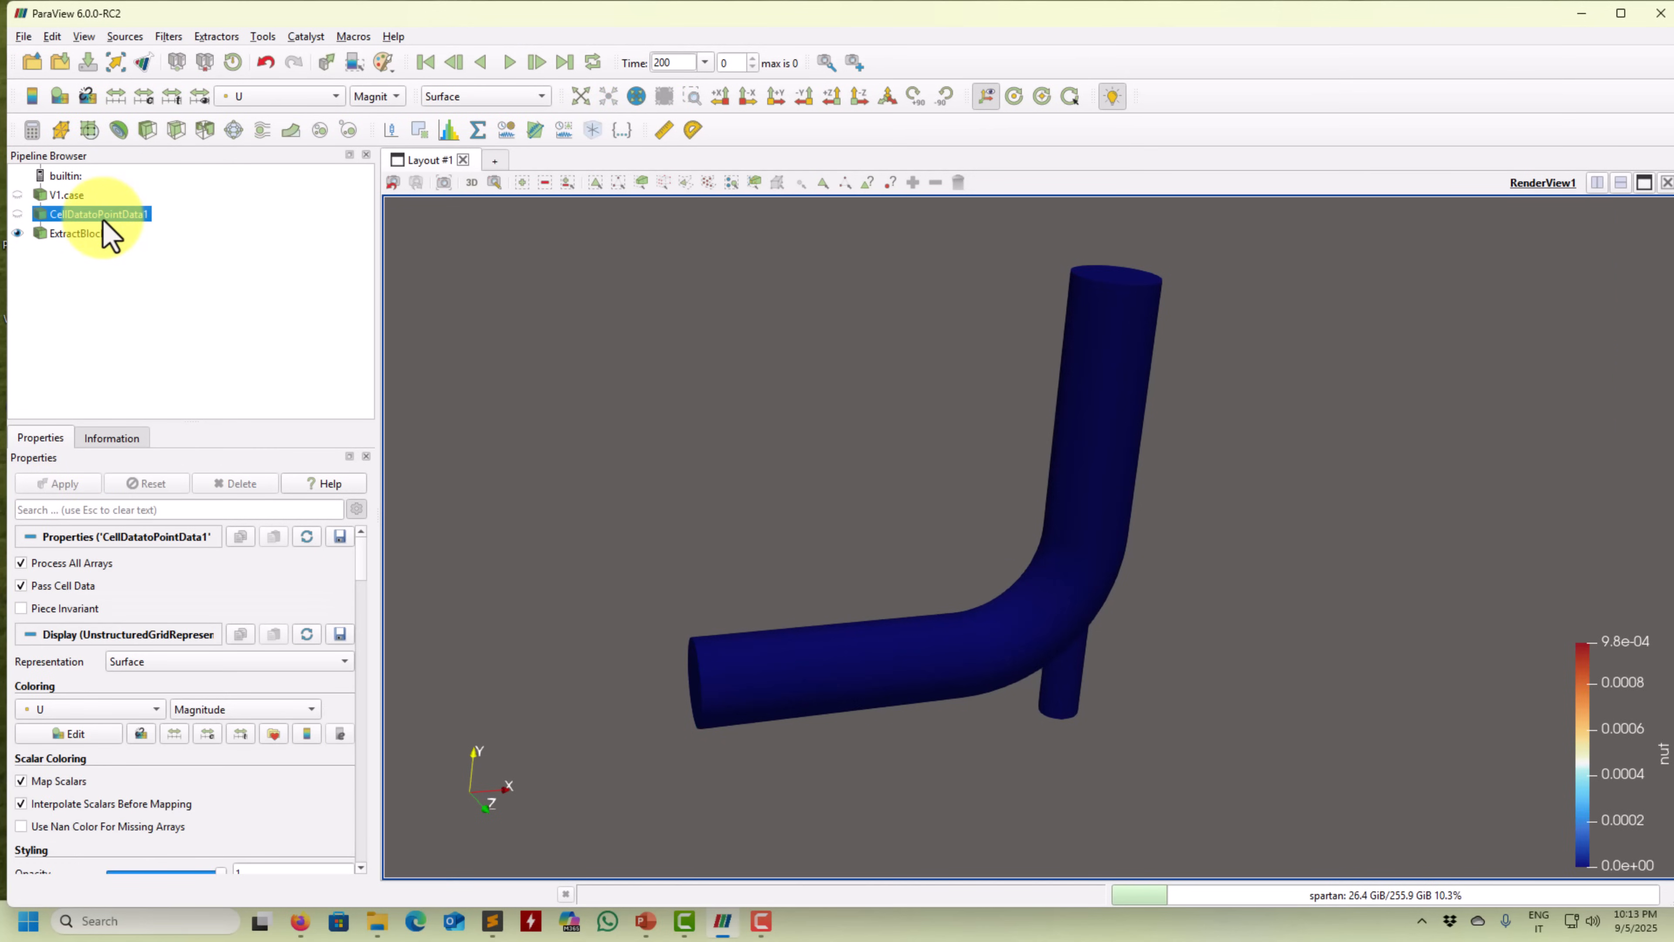
Extract the pipe_small and pipe_large blocks into a second Extract Block filter.
{"action": "left_click", "coordinate": [347, 130]}
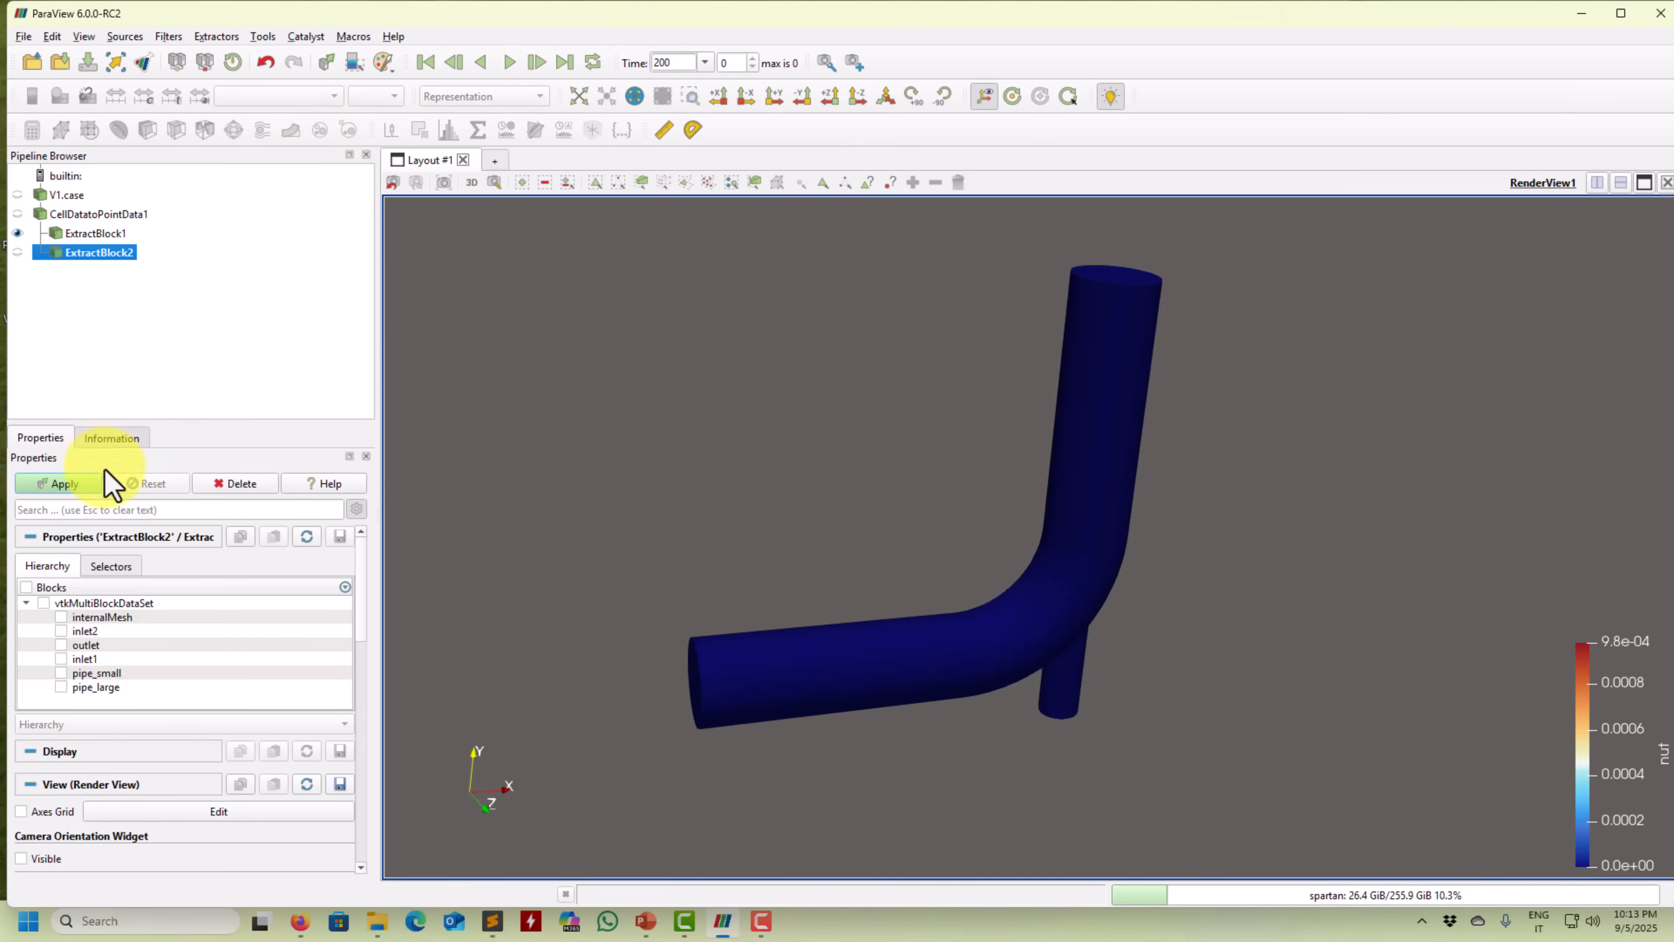
{"action": "left_click", "coordinate": [62, 673]}
{"action": "left_click", "coordinate": [62, 688]}
{"action": "left_click", "coordinate": [70, 484]}
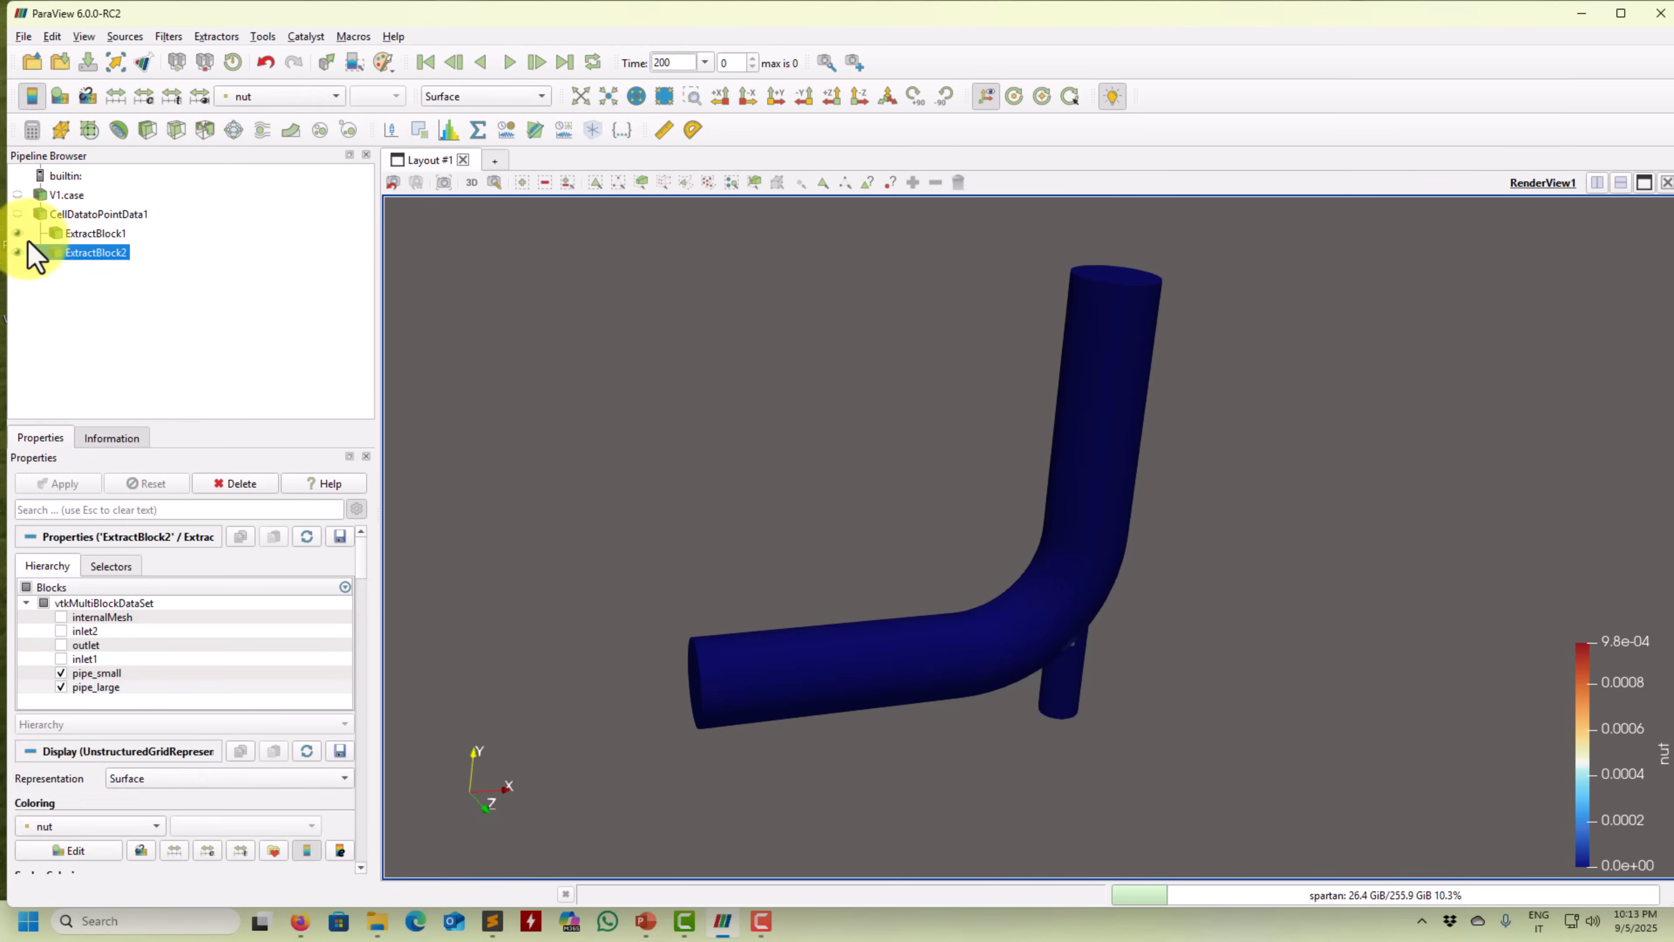
{"action": "left_click_drag", "start_coordinate": [856, 511], "coordinate": [519, 402]}
Try U and p colouring on the pipe walls, settle on Solid Color, then hide ExtractBlock2.
{"action": "left_click", "coordinate": [280, 96]}
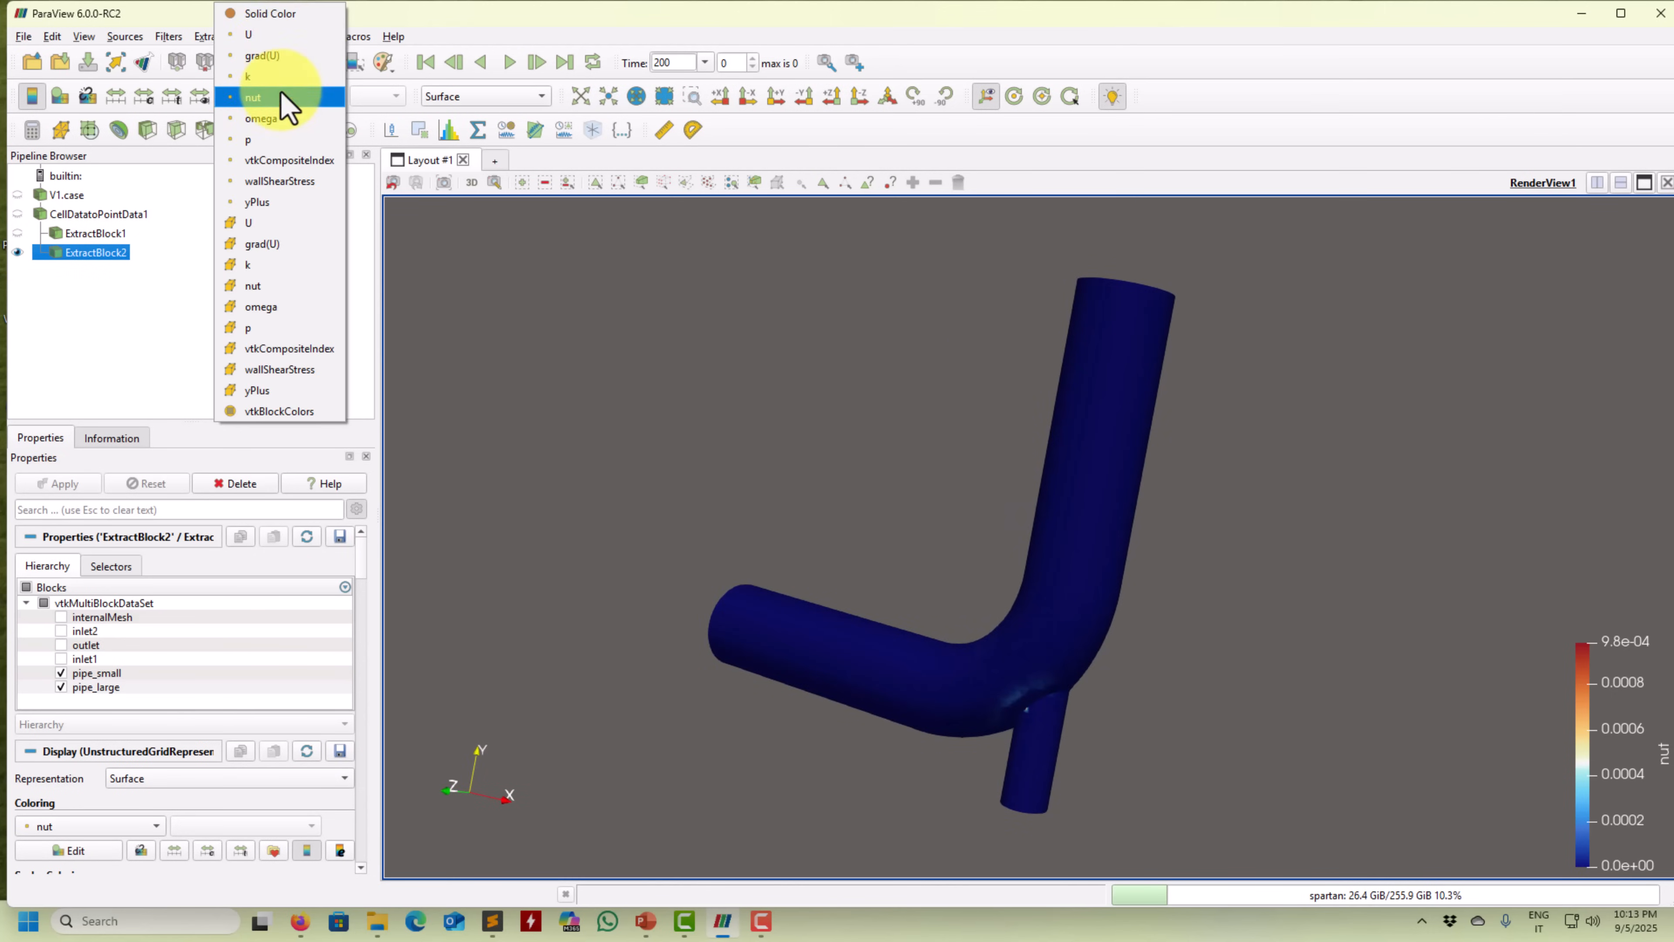
{"action": "left_click", "coordinate": [278, 46]}
{"action": "left_click_drag", "start_coordinate": [1231, 581], "coordinate": [919, 660]}
{"action": "left_click", "coordinate": [330, 96]}
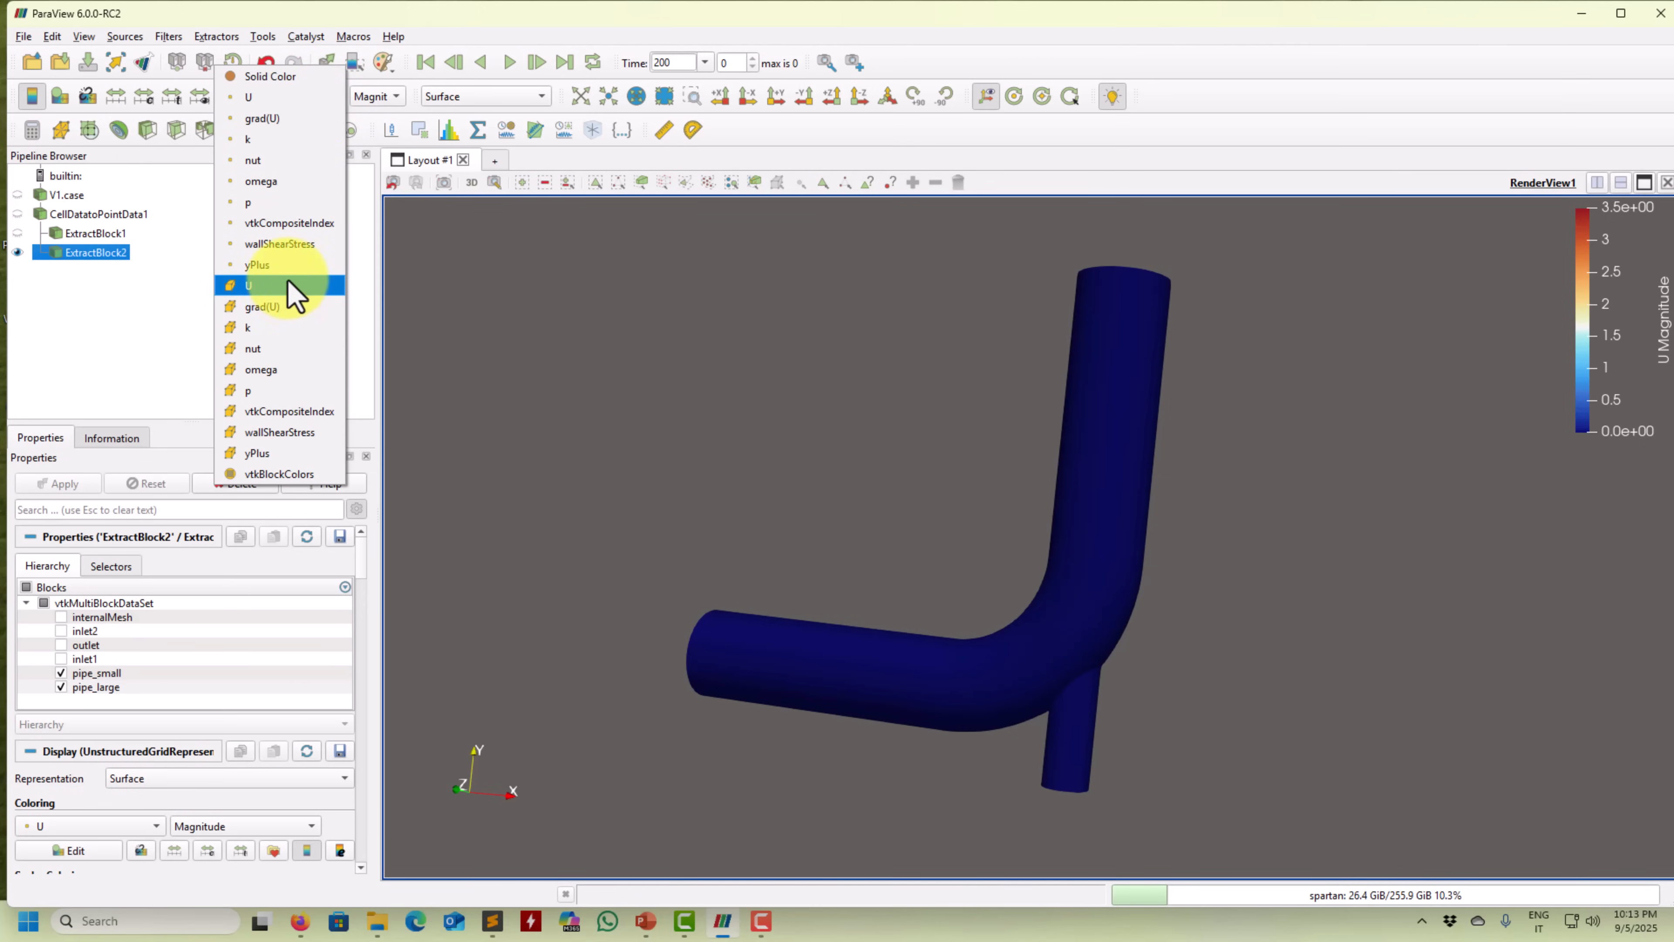
{"action": "left_click", "coordinate": [281, 203]}
{"action": "left_click", "coordinate": [273, 96]}
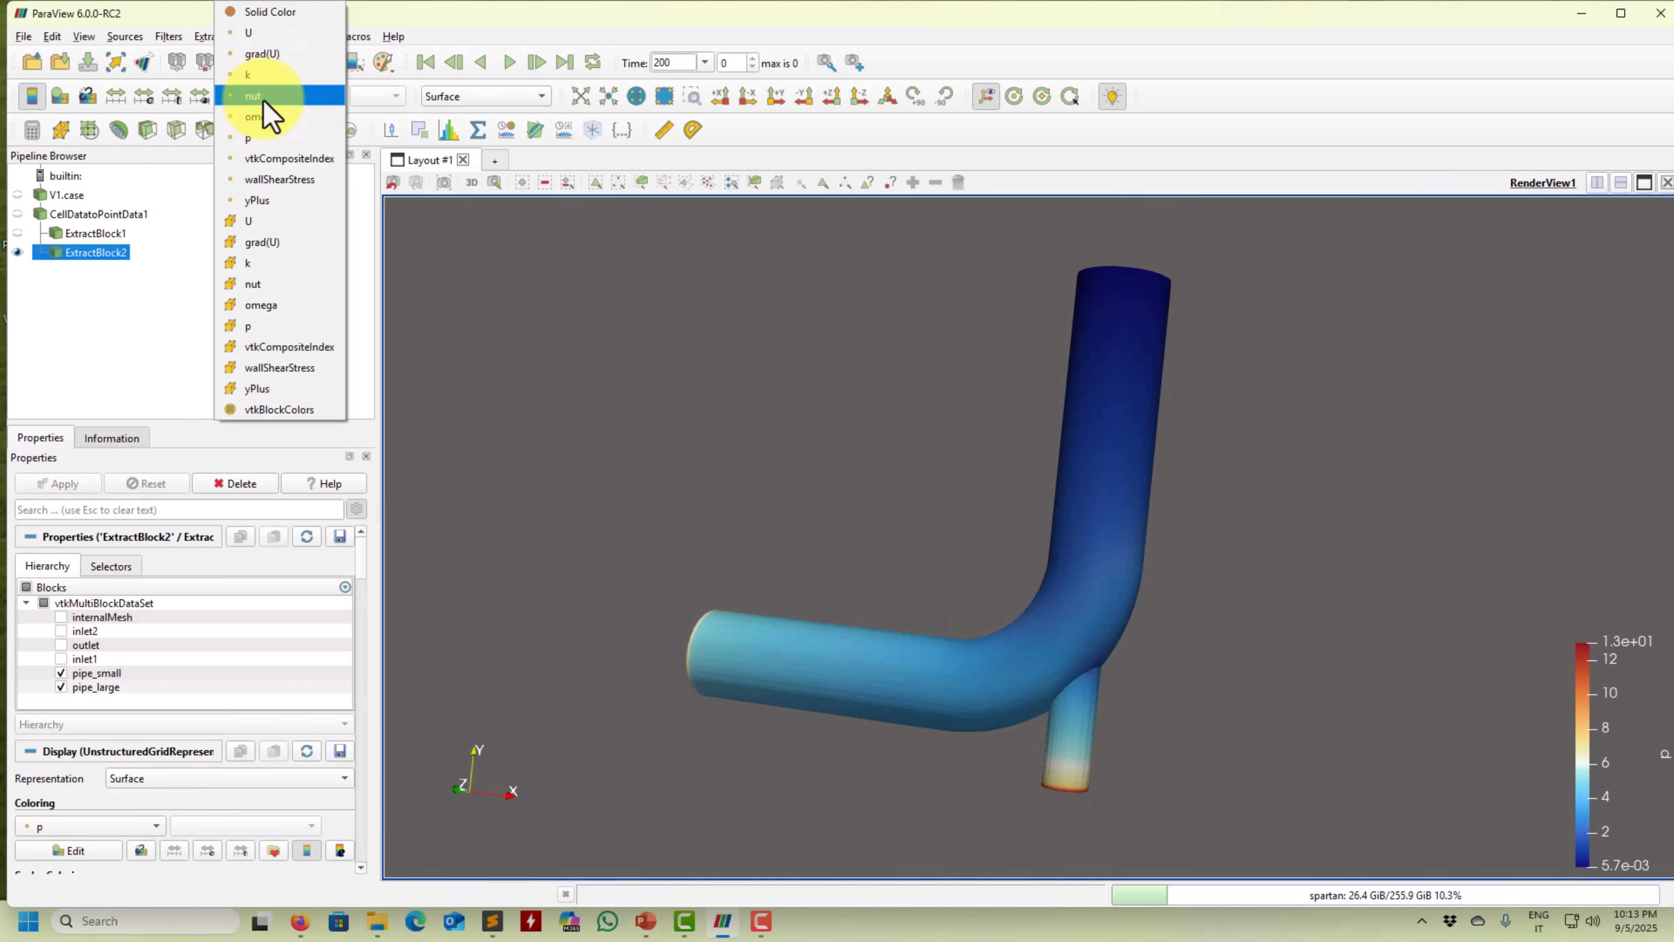
{"action": "left_click", "coordinate": [280, 38]}
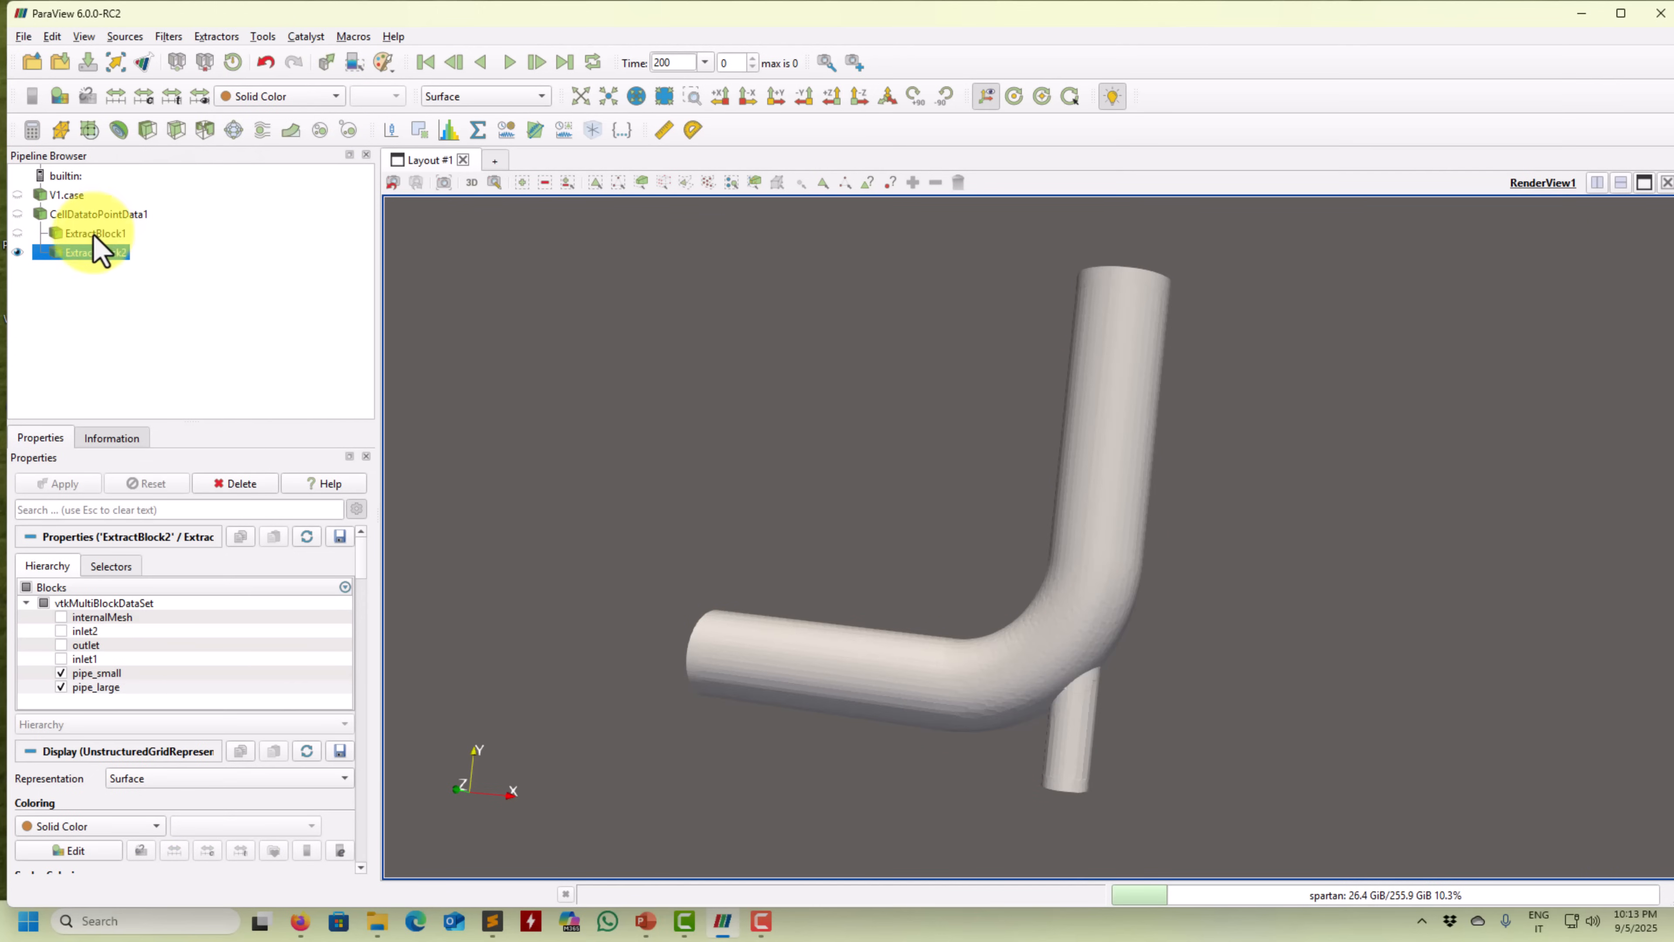
{"action": "mouse_move", "coordinate": [709, 478]}
{"action": "left_mouse_down"}
{"action": "mouse_move", "coordinate": [672, 516]}
{"action": "mouse_move", "coordinate": [721, 509]}
{"action": "left_mouse_up"}
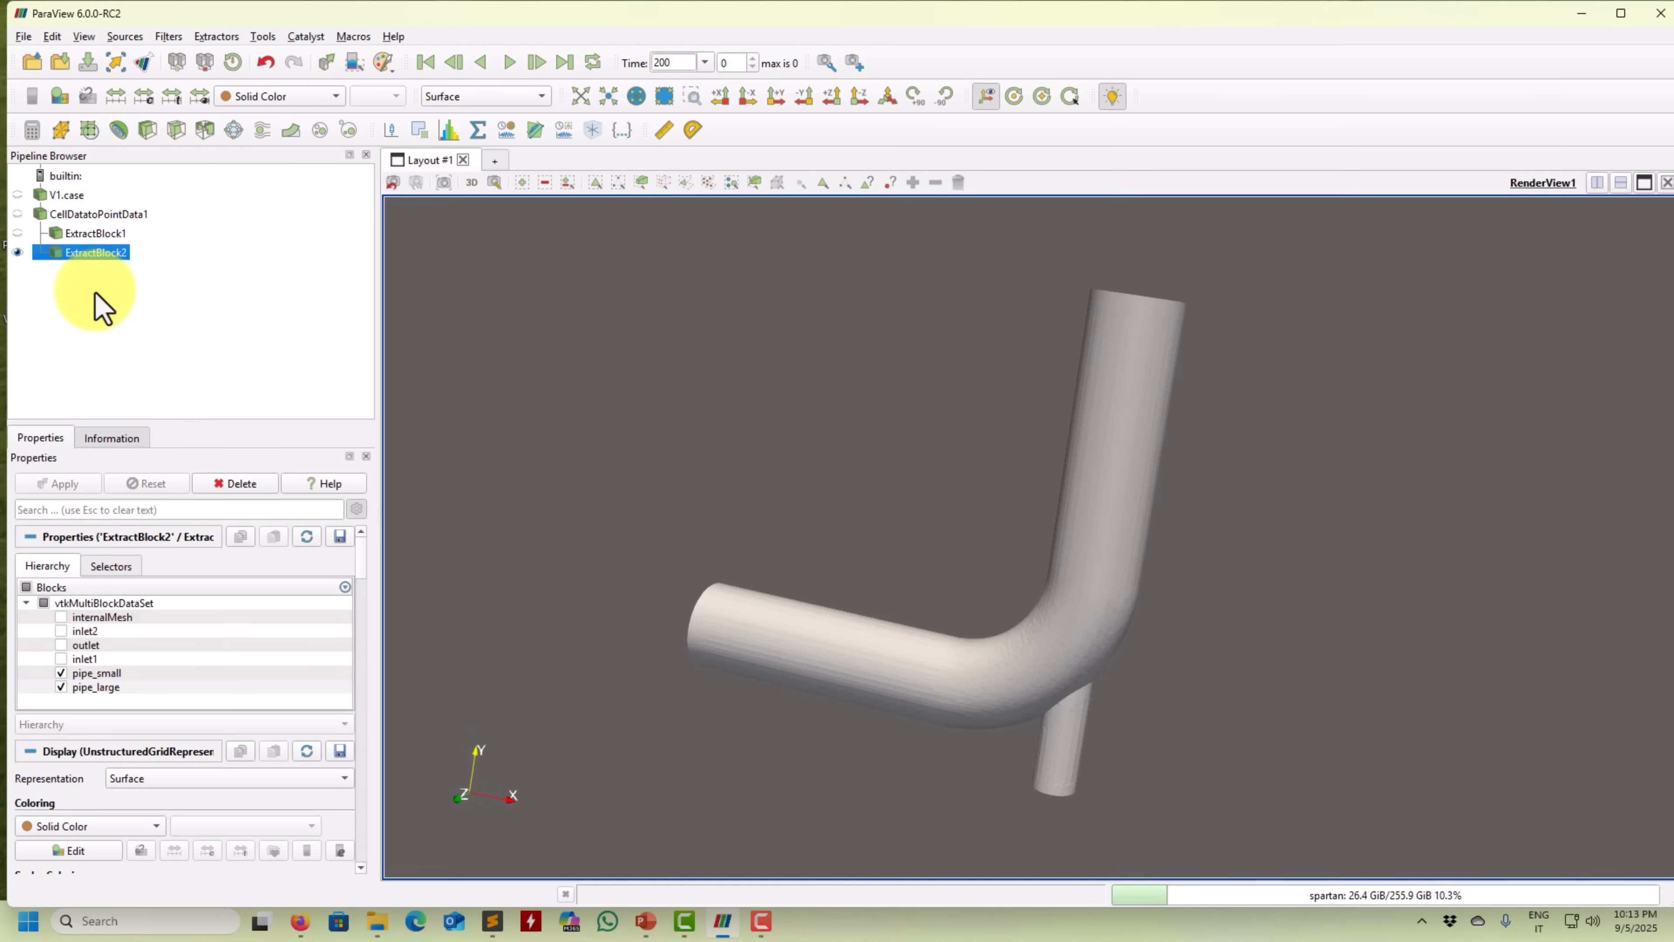
{"action": "left_click", "coordinate": [18, 252]}
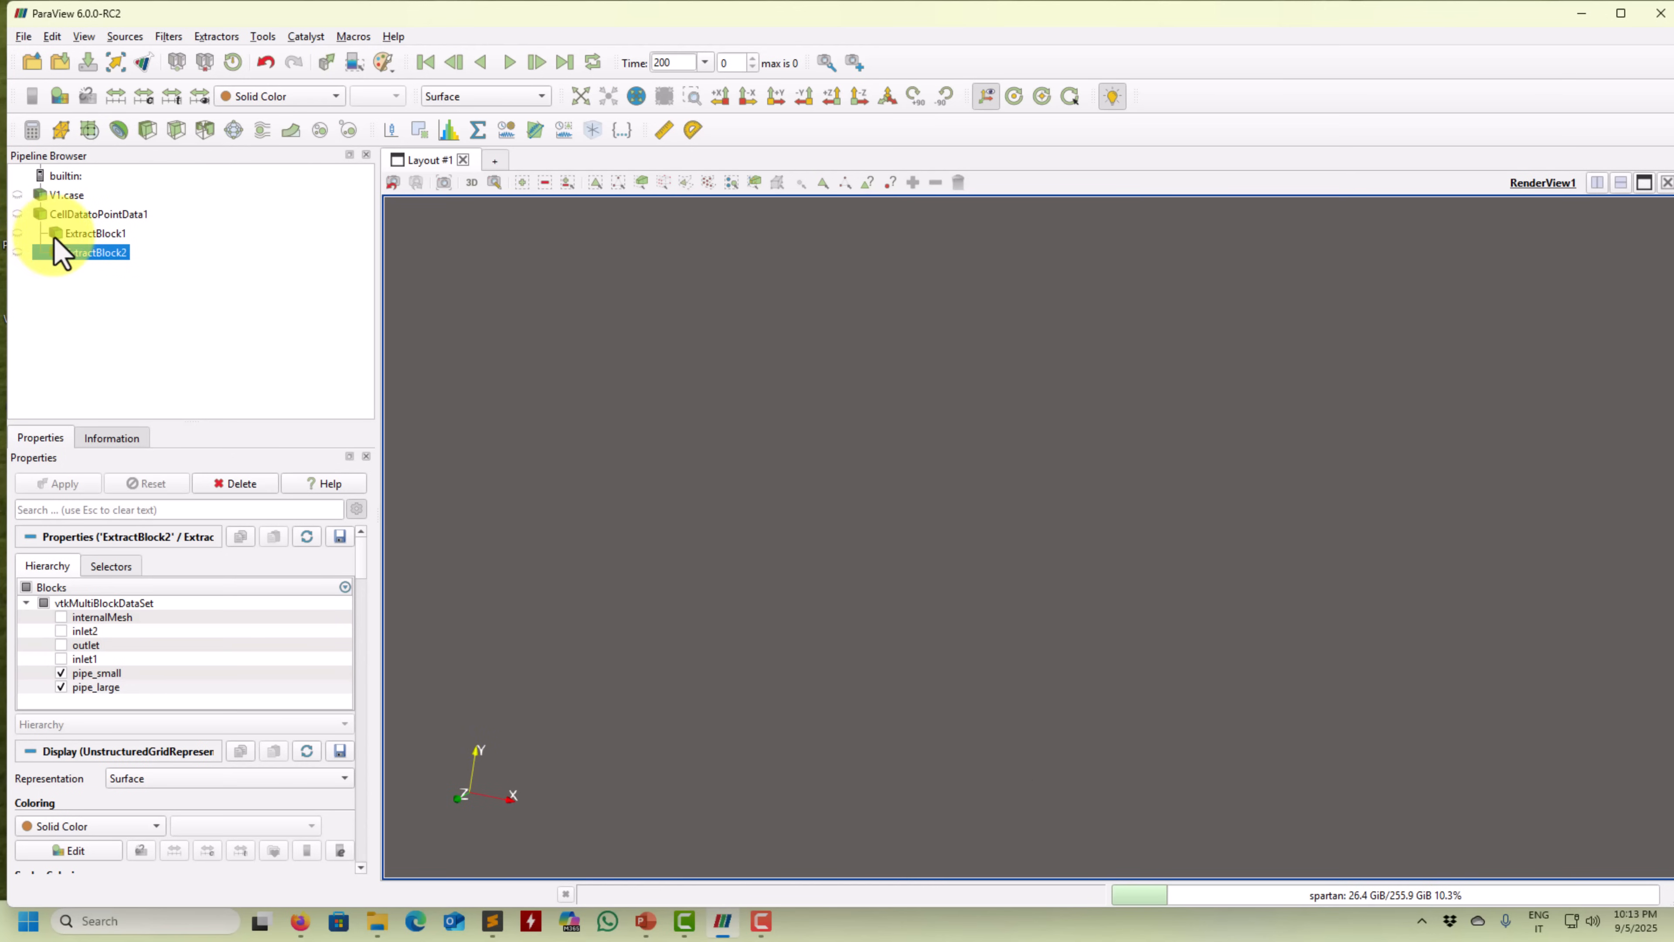
Add a Z Normal slice on ExtractBlock1 and dismiss the output warning messages.
{"action": "left_click", "coordinate": [90, 234]}
{"action": "left_click", "coordinate": [169, 134]}
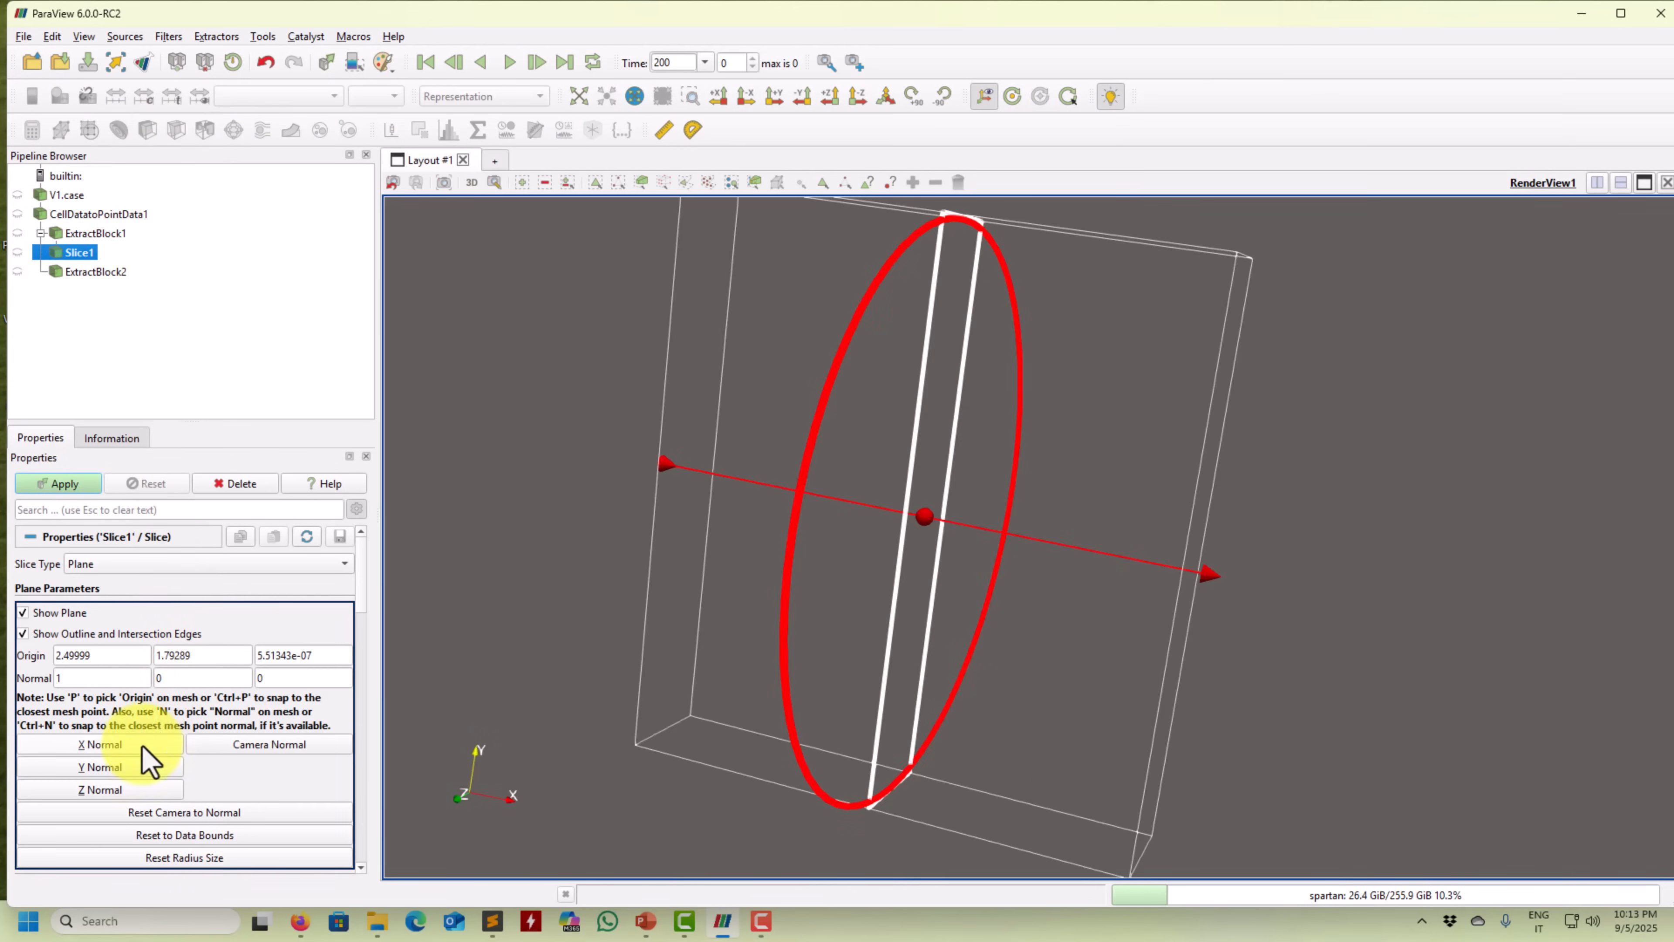
{"action": "left_click", "coordinate": [130, 789]}
{"action": "left_click", "coordinate": [65, 484]}
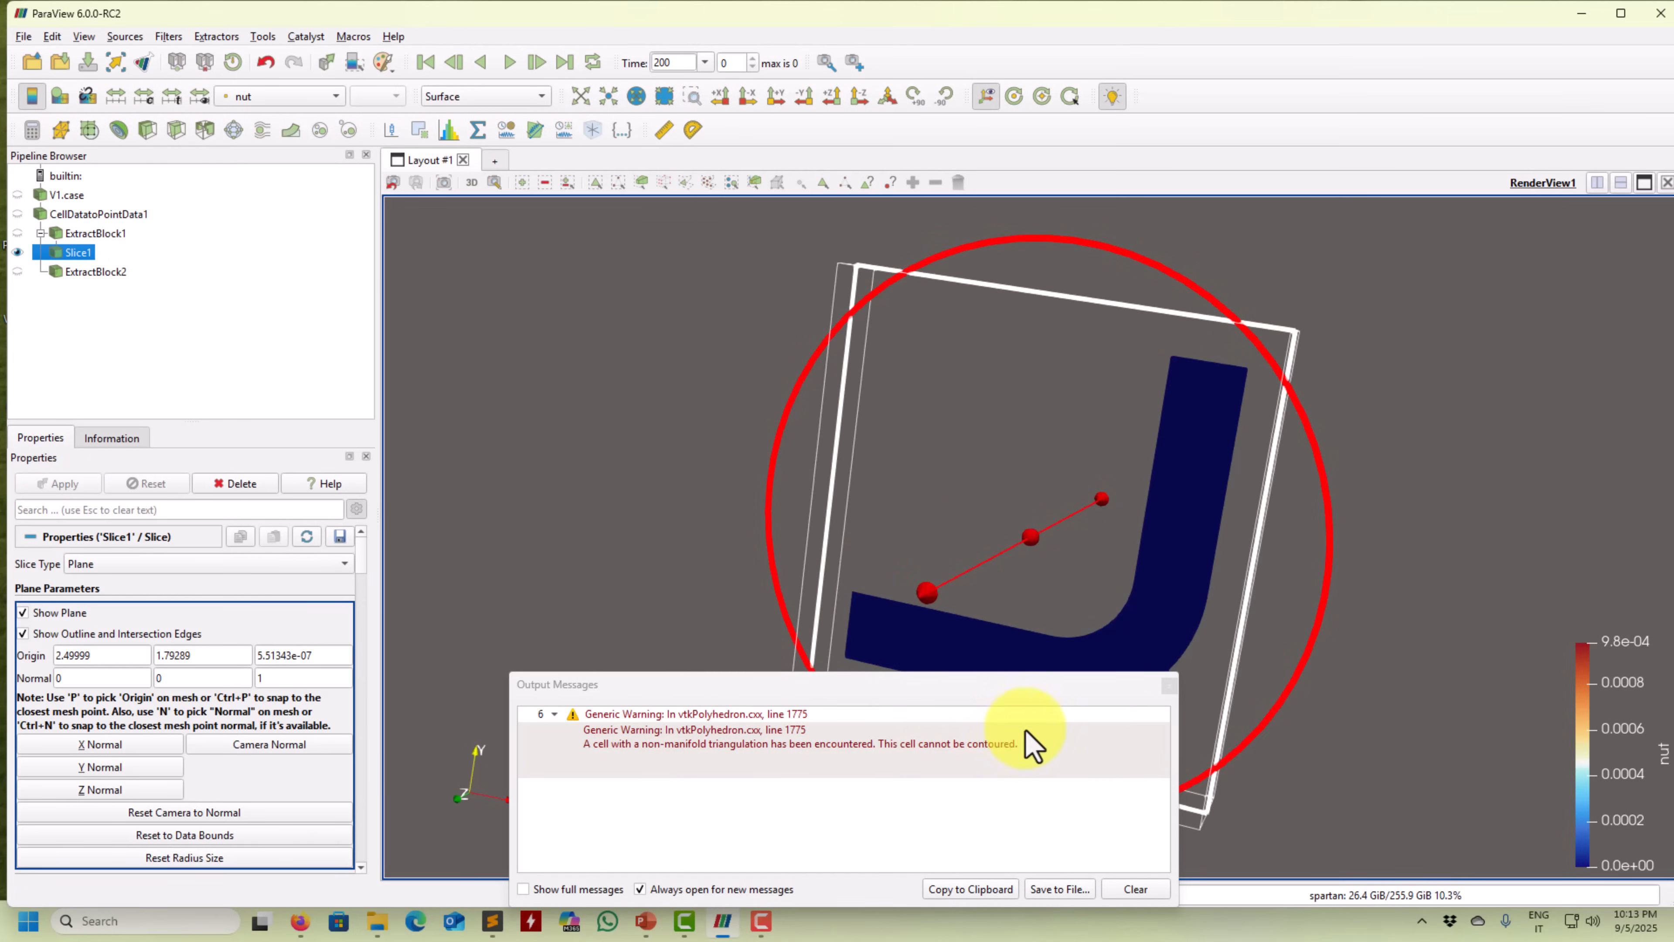
{"action": "left_click_drag", "start_coordinate": [1001, 690], "coordinate": [519, 486]}
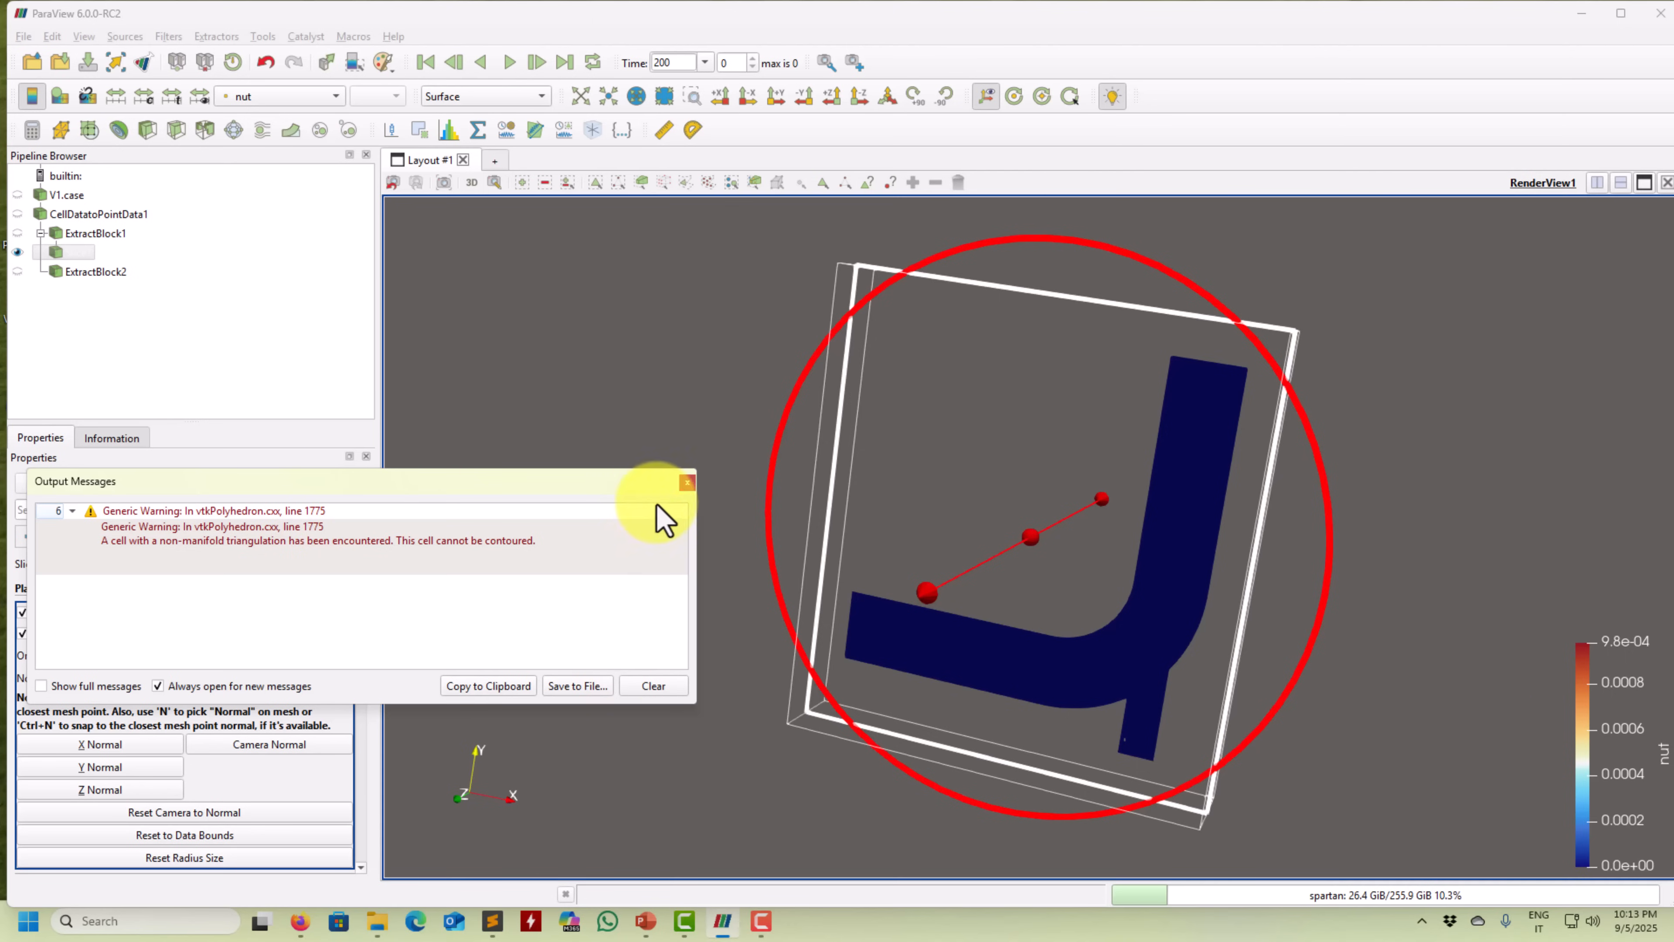
{"action": "left_click", "coordinate": [688, 482]}
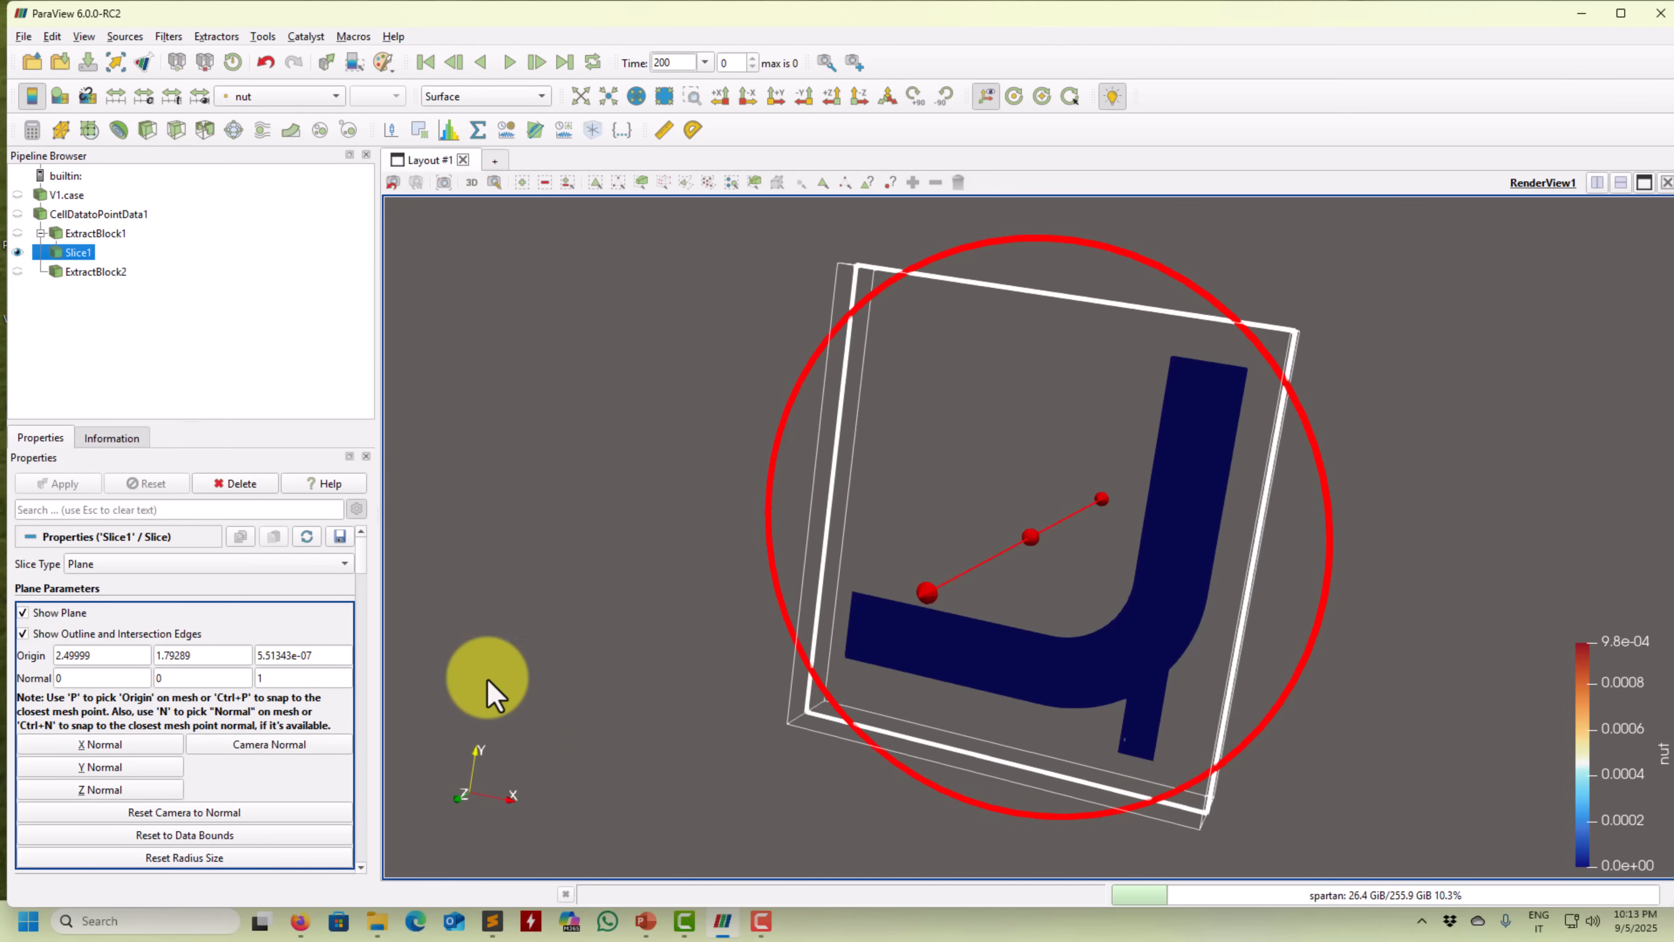
Hide the slice plane widget, test Crinkle slice, then revert to a flat cut.
{"action": "left_click", "coordinate": [53, 615]}
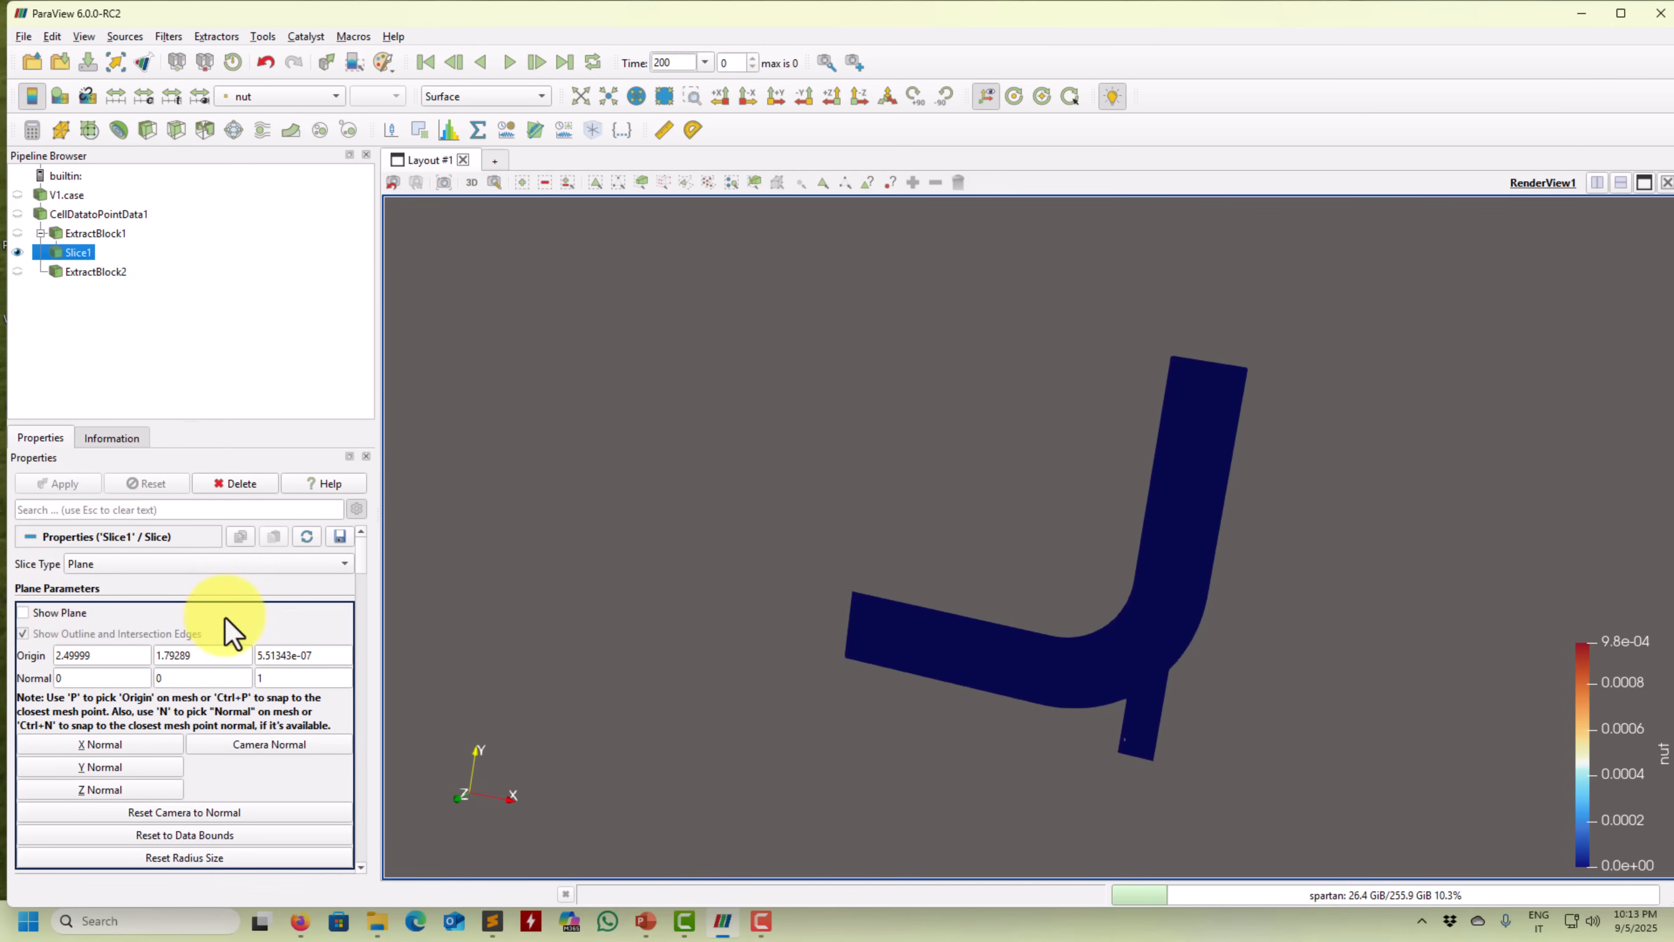
{"action": "scroll", "coordinate": [369, 577], "scroll_direction": "down", "scroll_amount": 4}
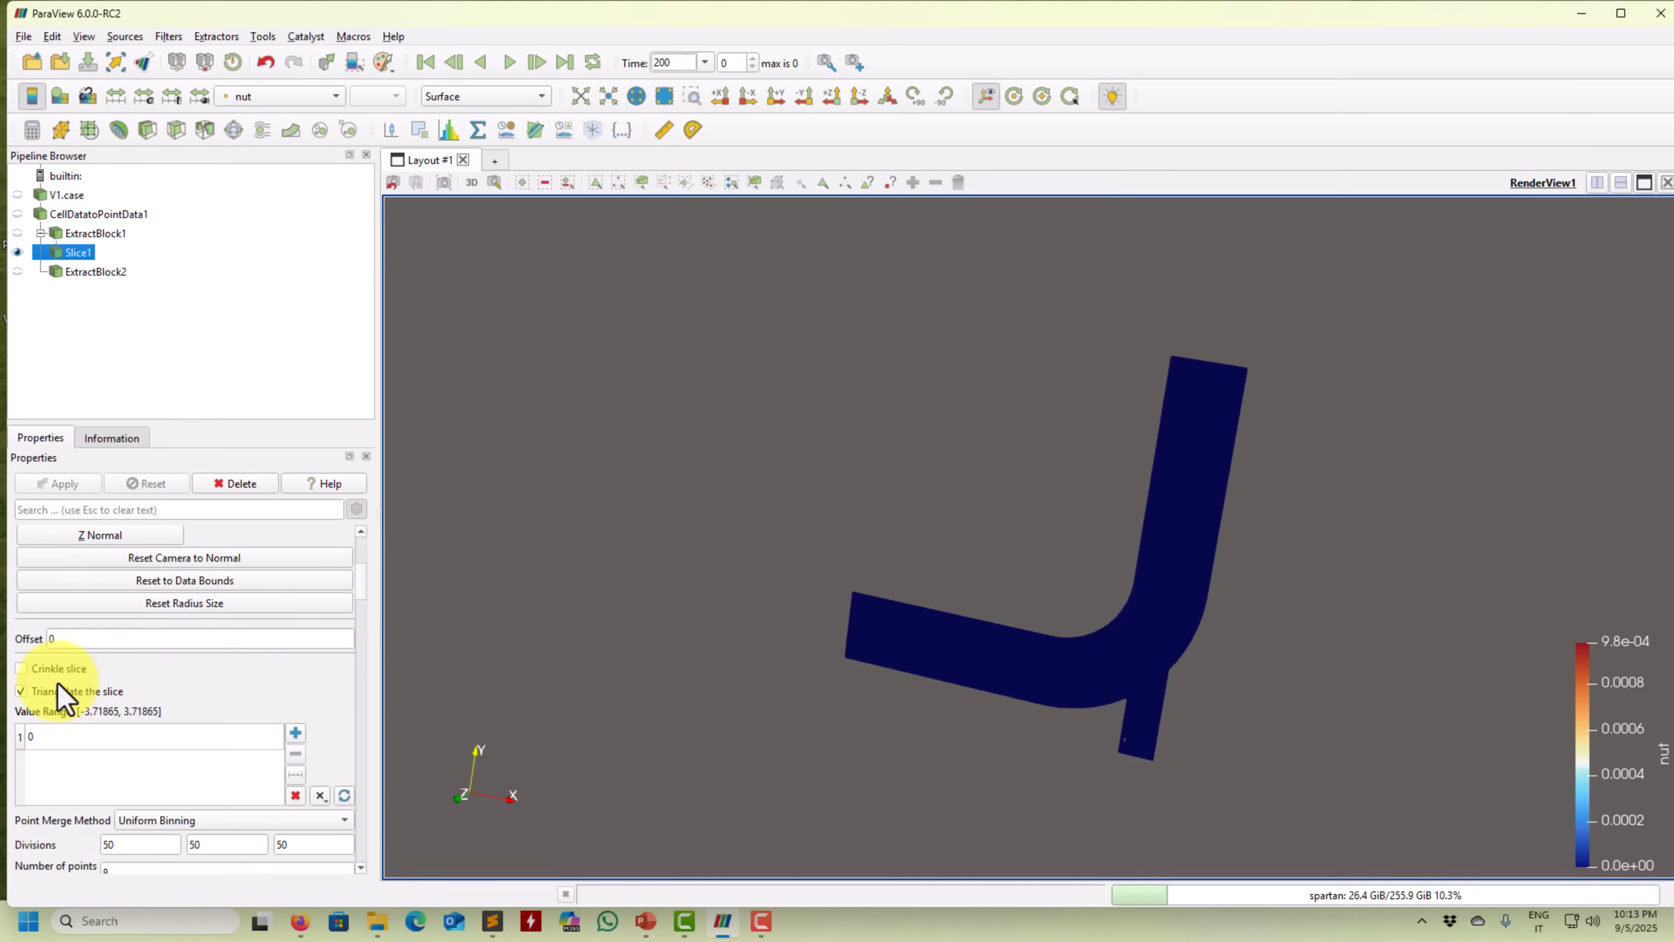
{"action": "left_click", "coordinate": [47, 669]}
{"action": "left_click", "coordinate": [60, 485]}
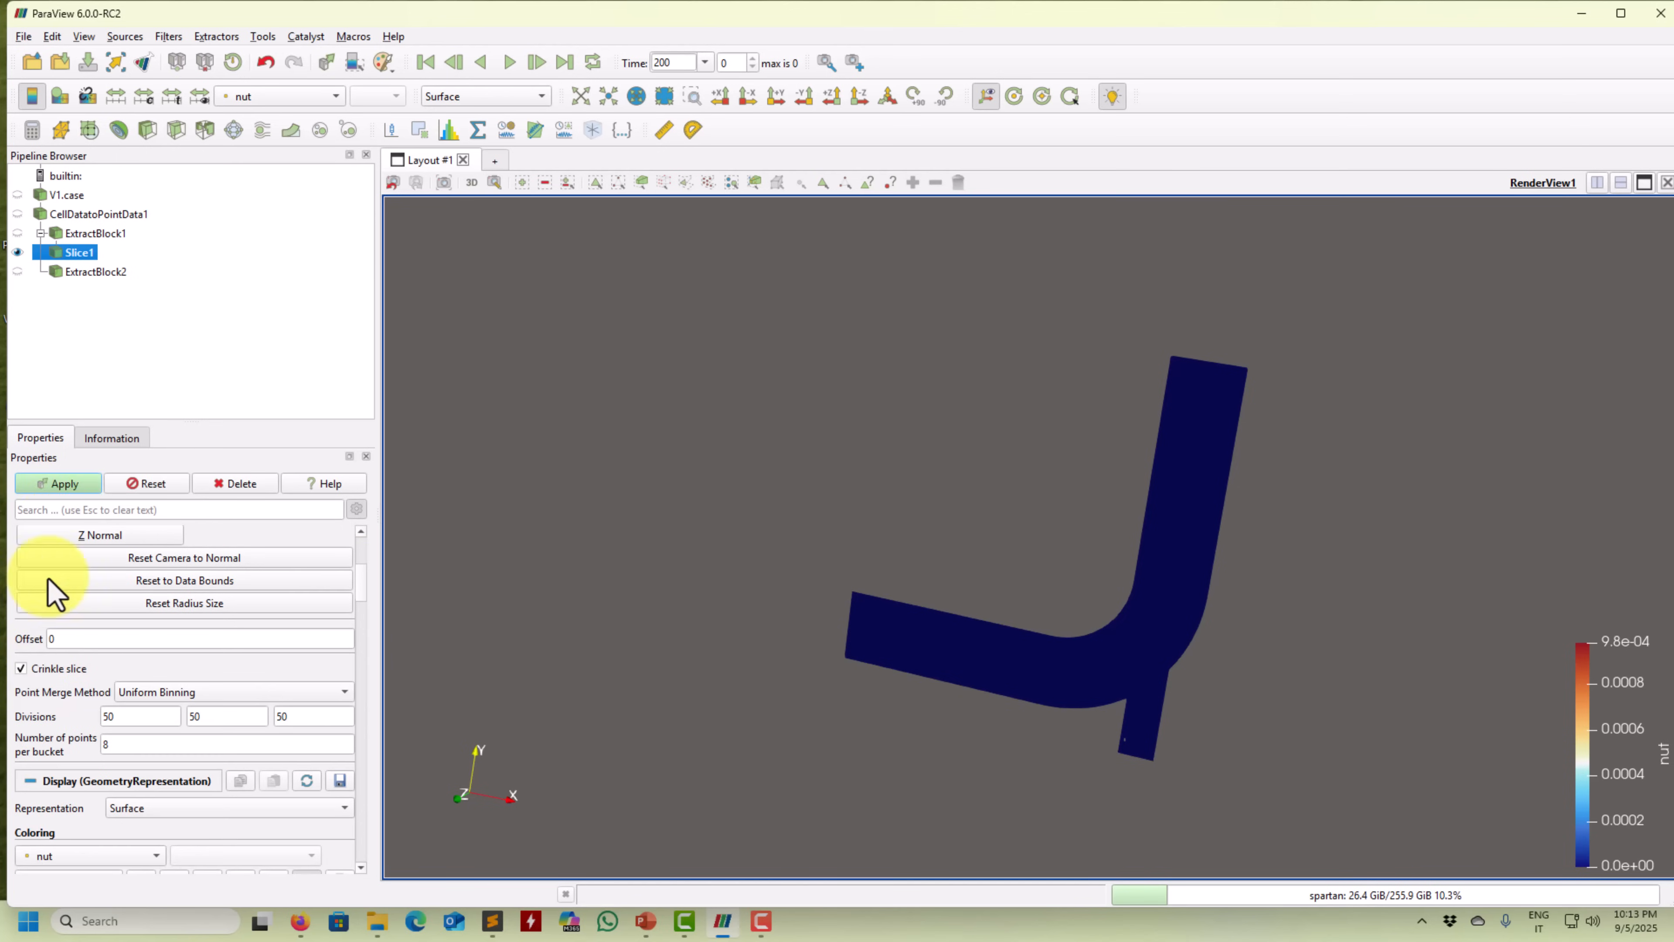
{"action": "left_click", "coordinate": [40, 669]}
{"action": "left_click", "coordinate": [60, 483]}
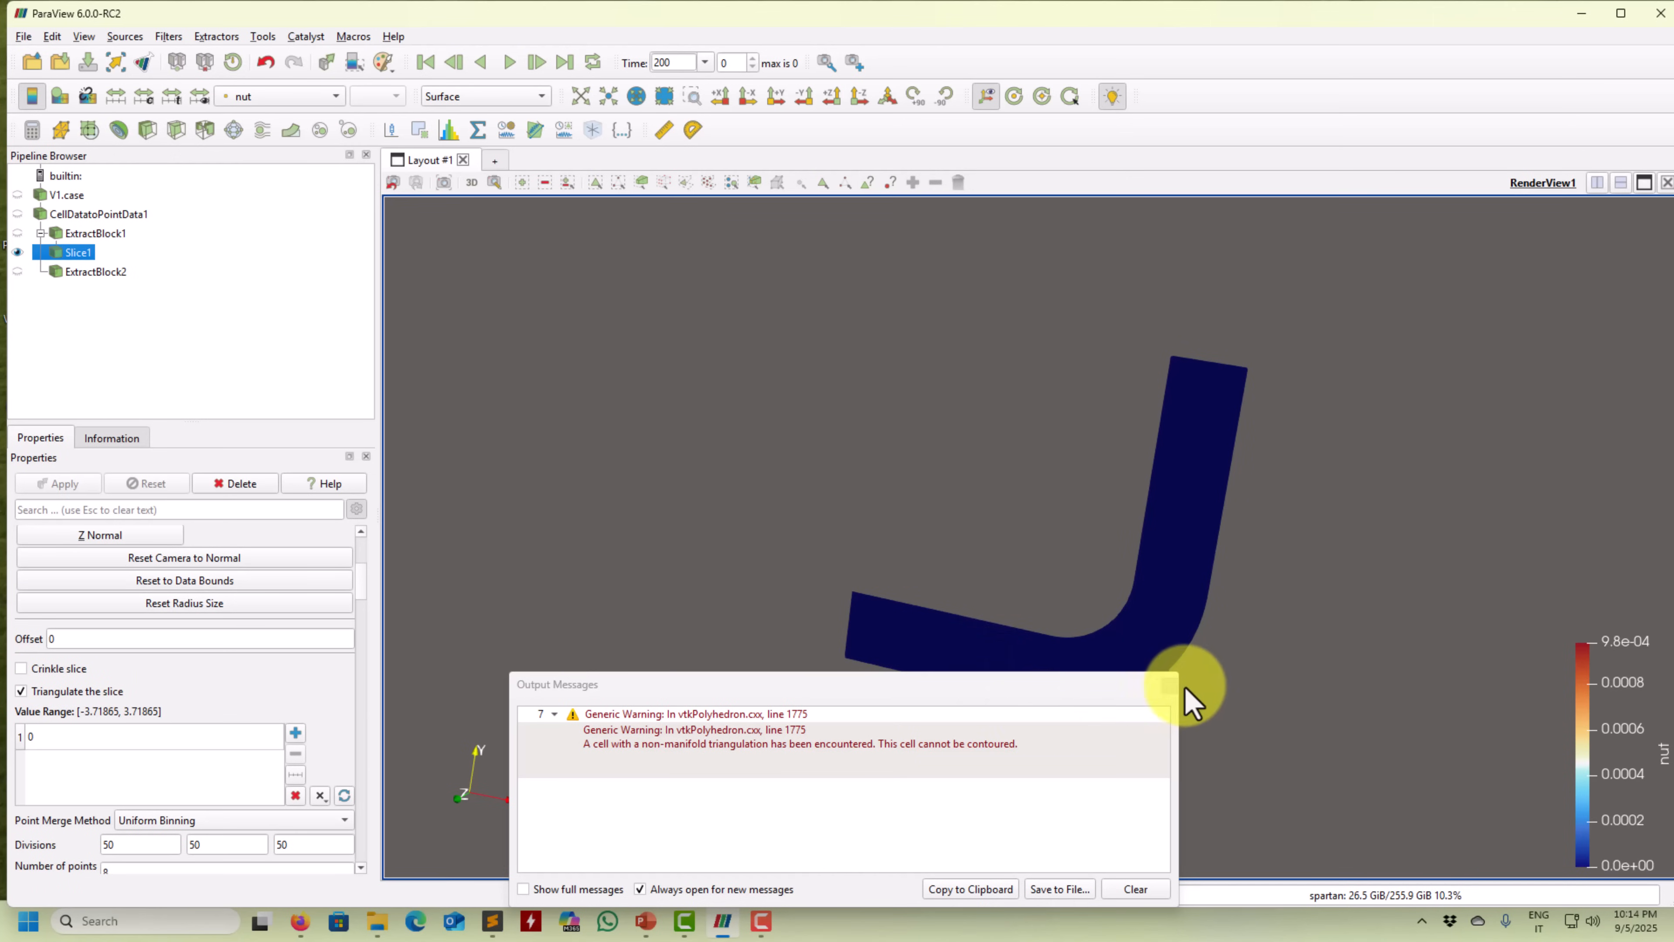
{"action": "left_click", "coordinate": [1168, 686]}
{"action": "left_click_drag", "start_coordinate": [1165, 692], "coordinate": [1206, 622]}
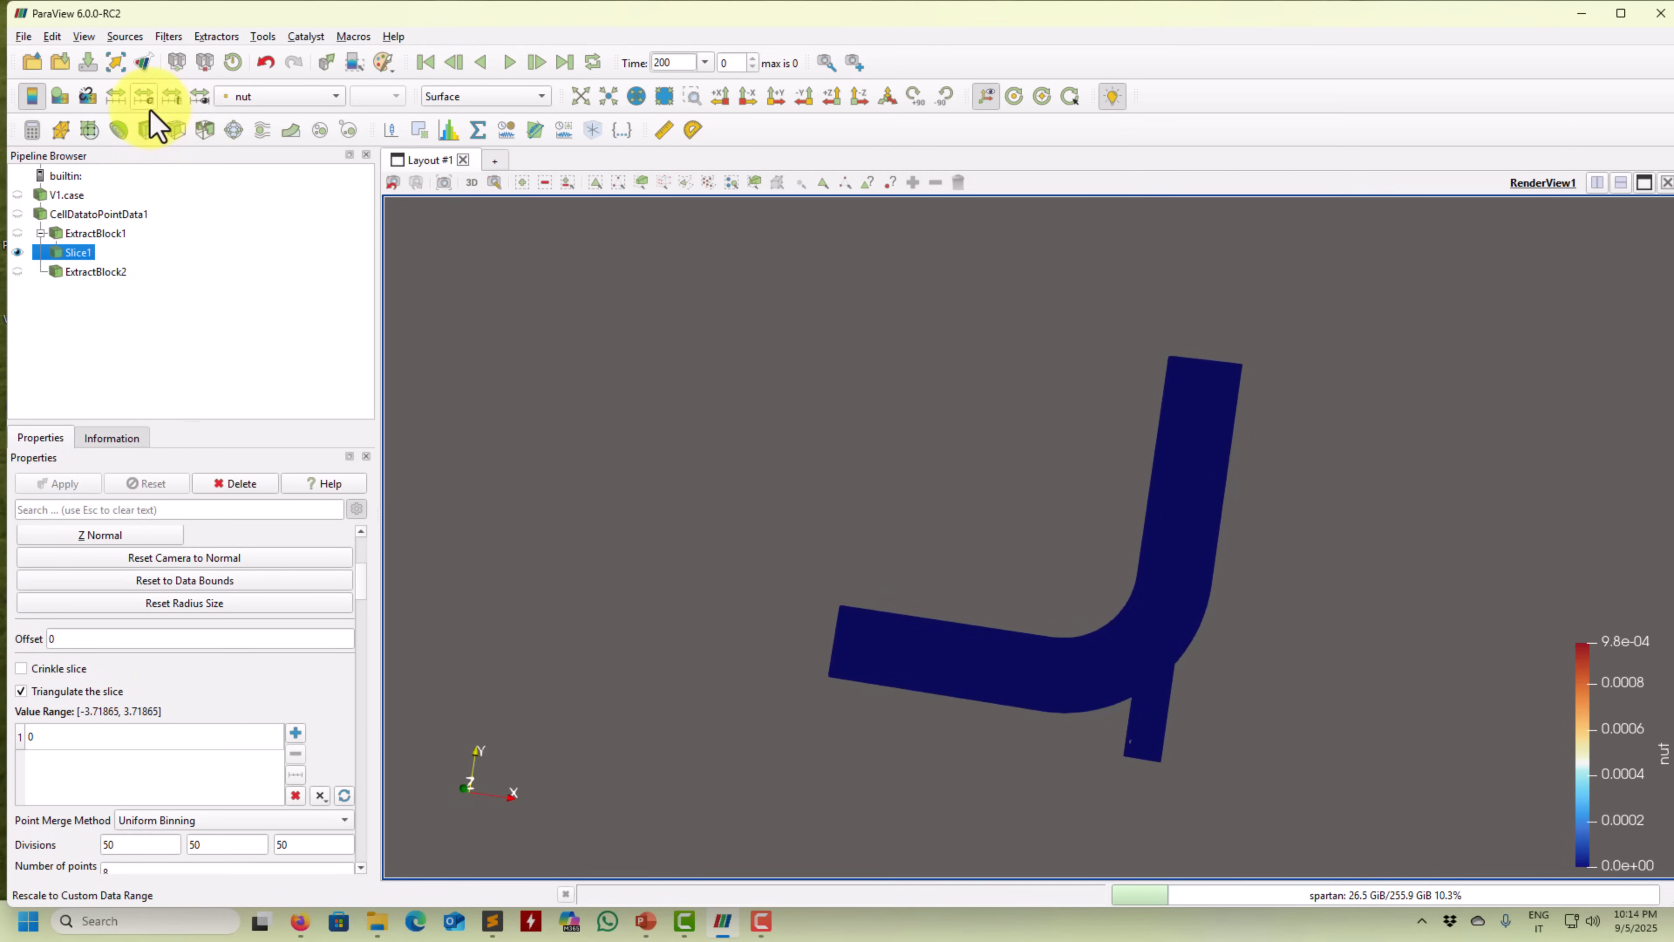
Set Slice1 to Solid Color and zoom in on the elbow's bend.
{"action": "left_click", "coordinate": [281, 97]}
{"action": "left_click", "coordinate": [267, 29]}
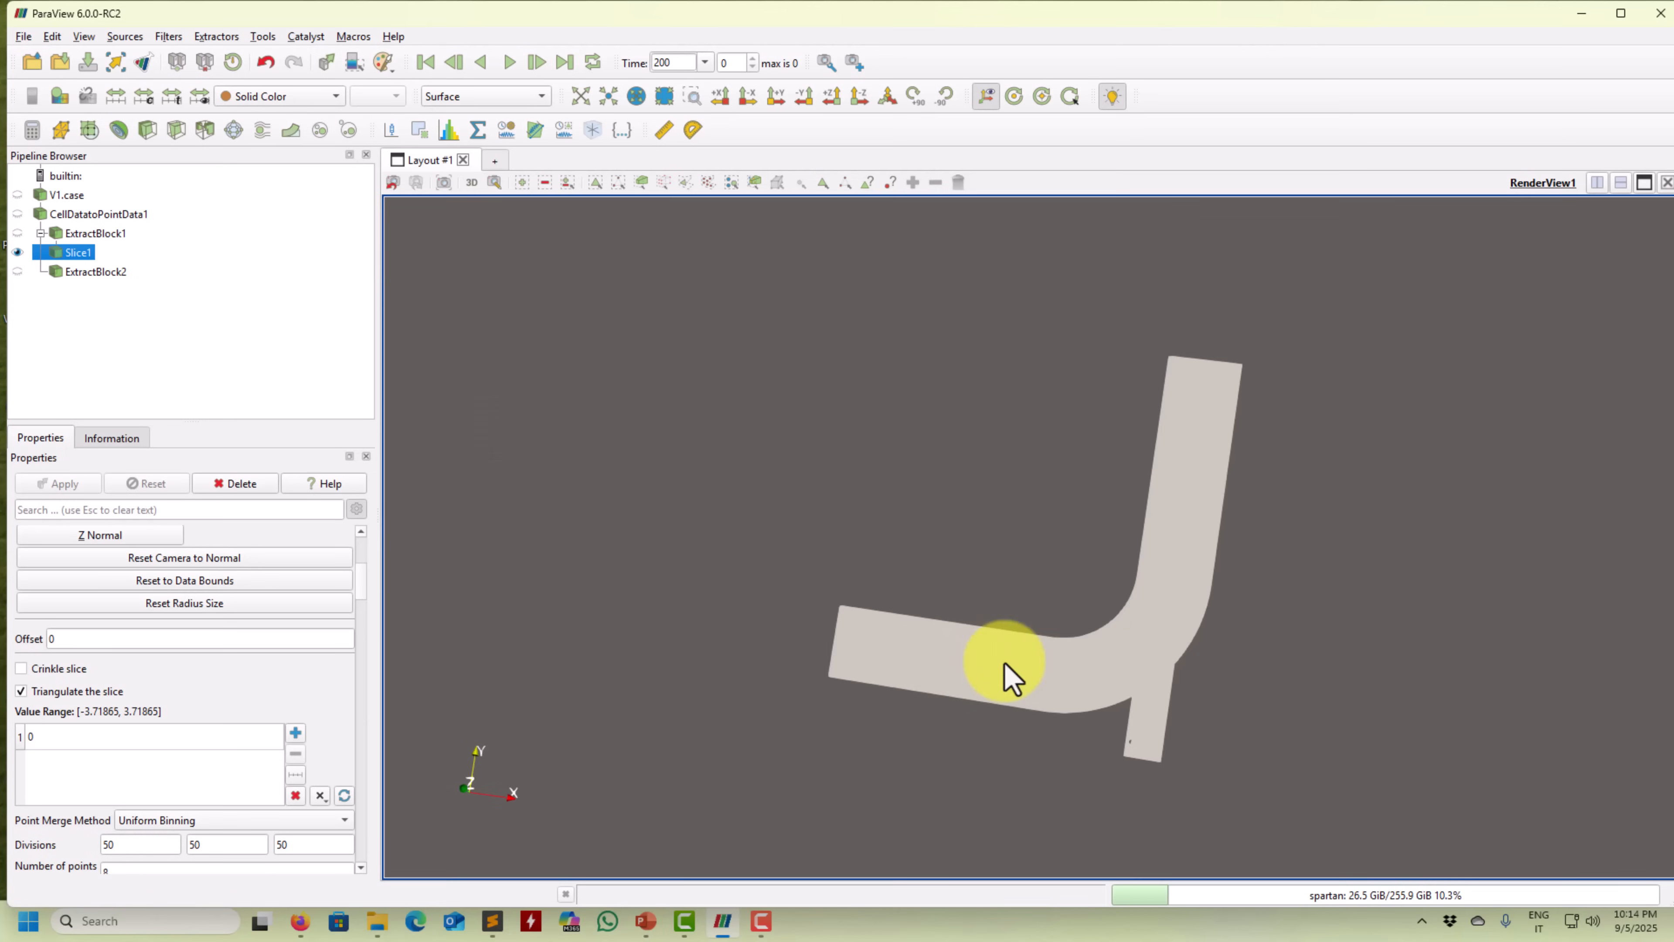
{"action": "middle_click_drag", "start_coordinate": [912, 597], "coordinate": [828, 551]}
{"action": "right_click_drag", "start_coordinate": [853, 613], "coordinate": [848, 769]}
{"action": "left_click_drag", "start_coordinate": [849, 769], "coordinate": [974, 765]}
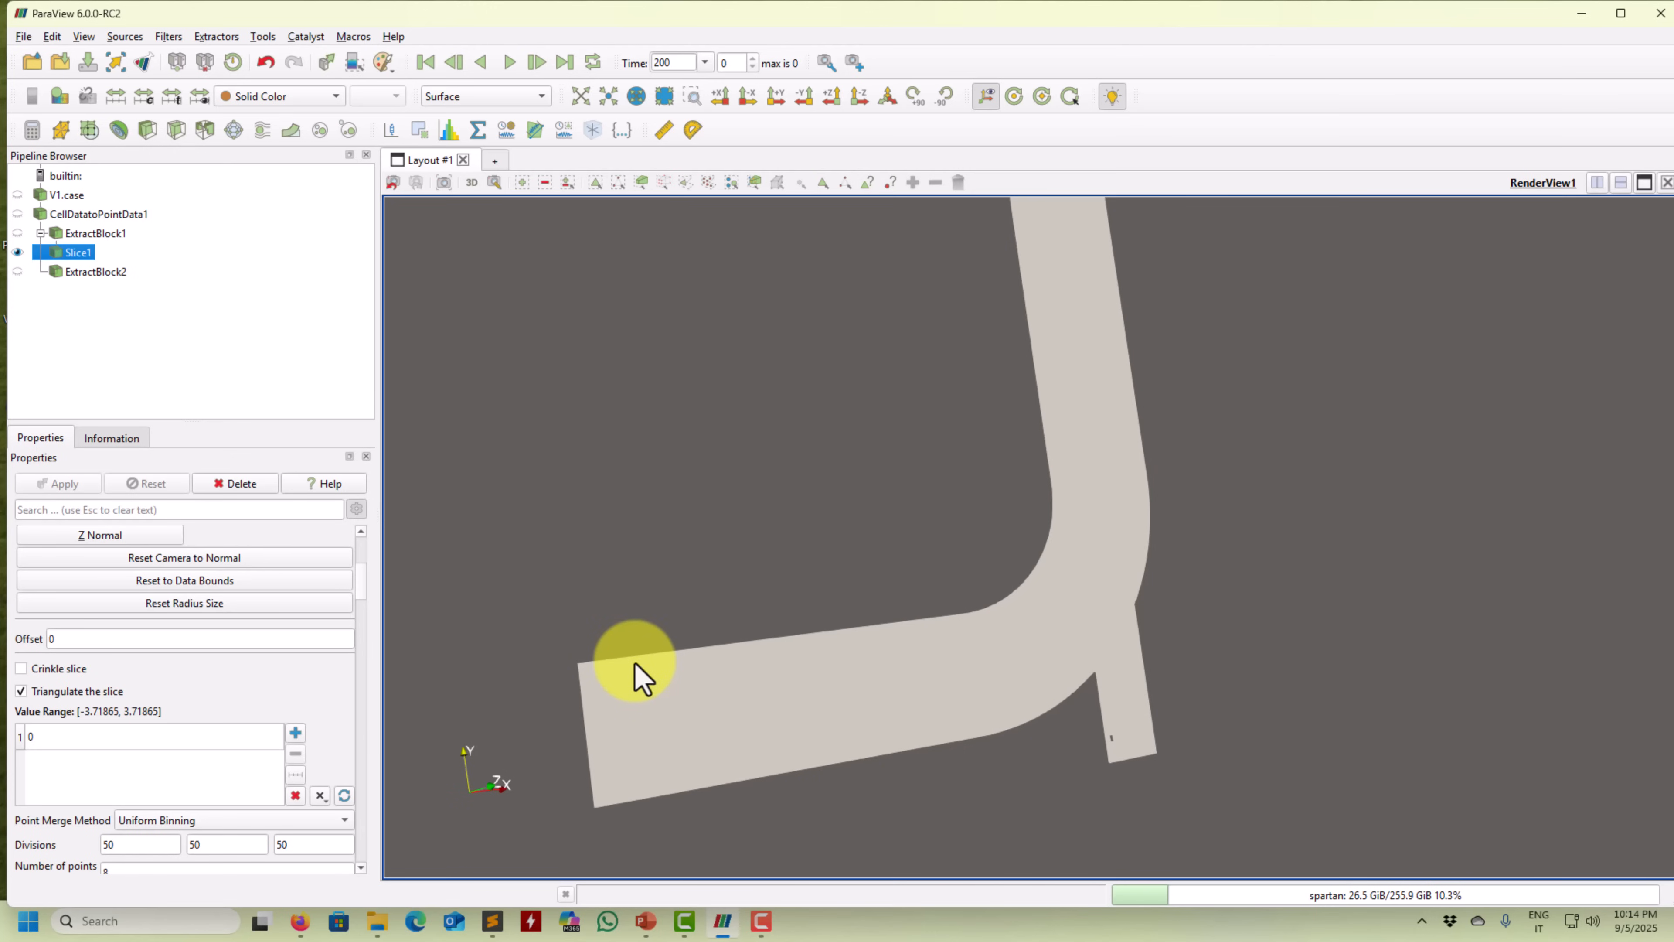
Browse the alphabetical filter list and close it without choosing a filter.
{"action": "left_click", "coordinate": [97, 250]}
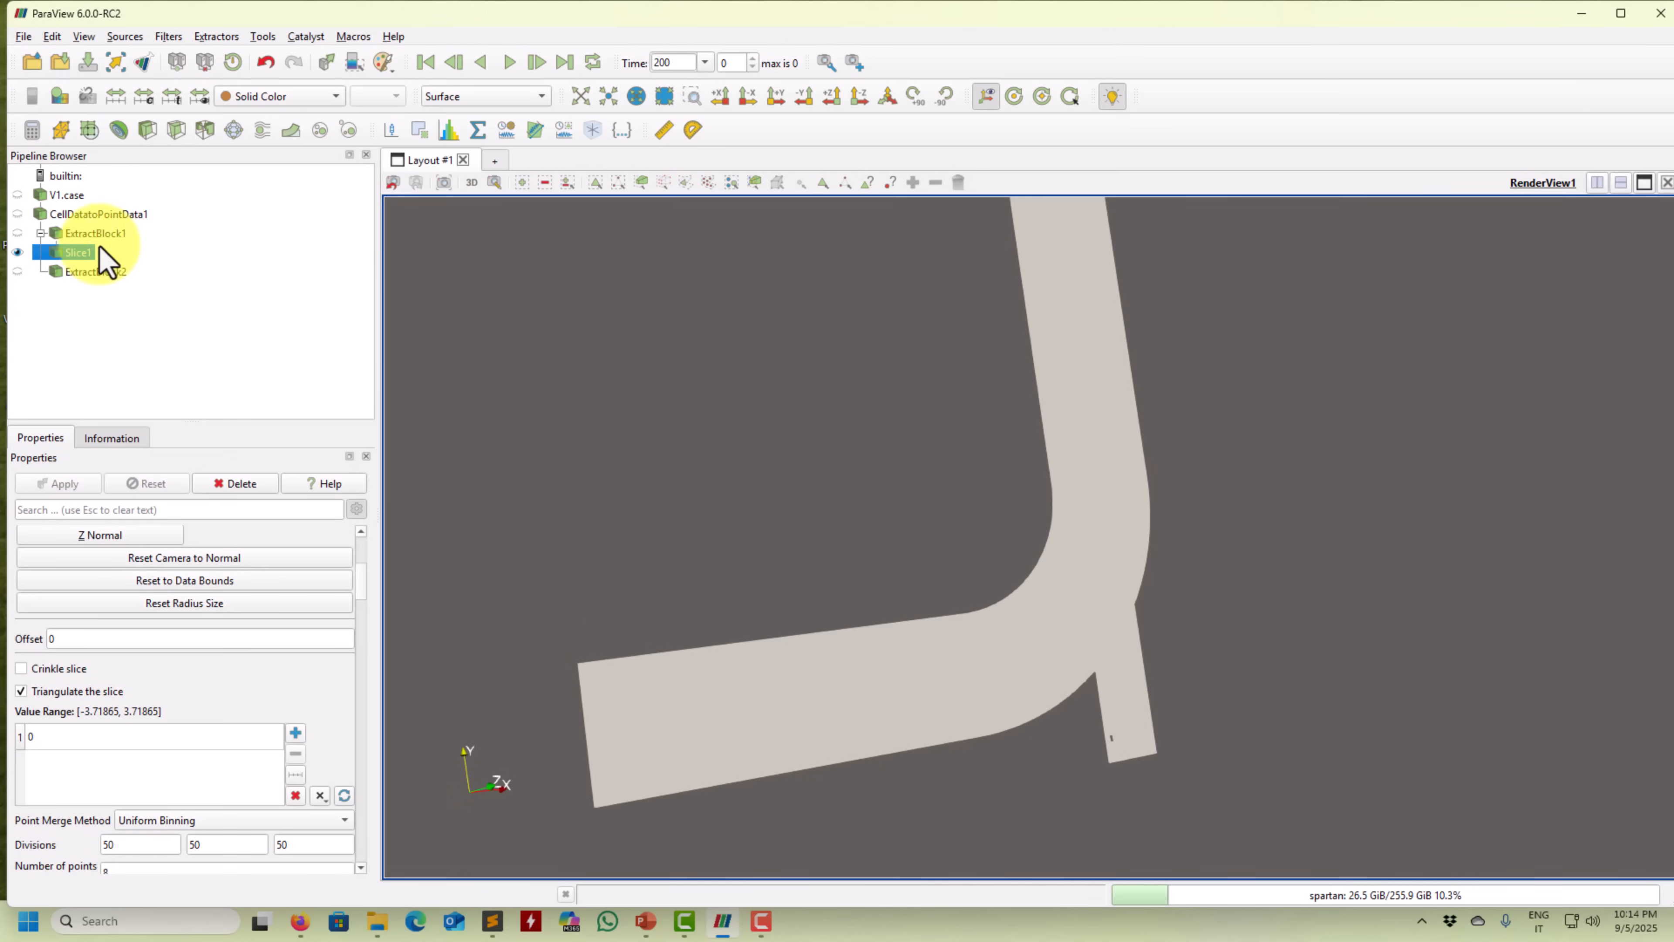
{"action": "left_click", "coordinate": [168, 36]}
{"action": "mouse_move", "coordinate": [213, 121]}
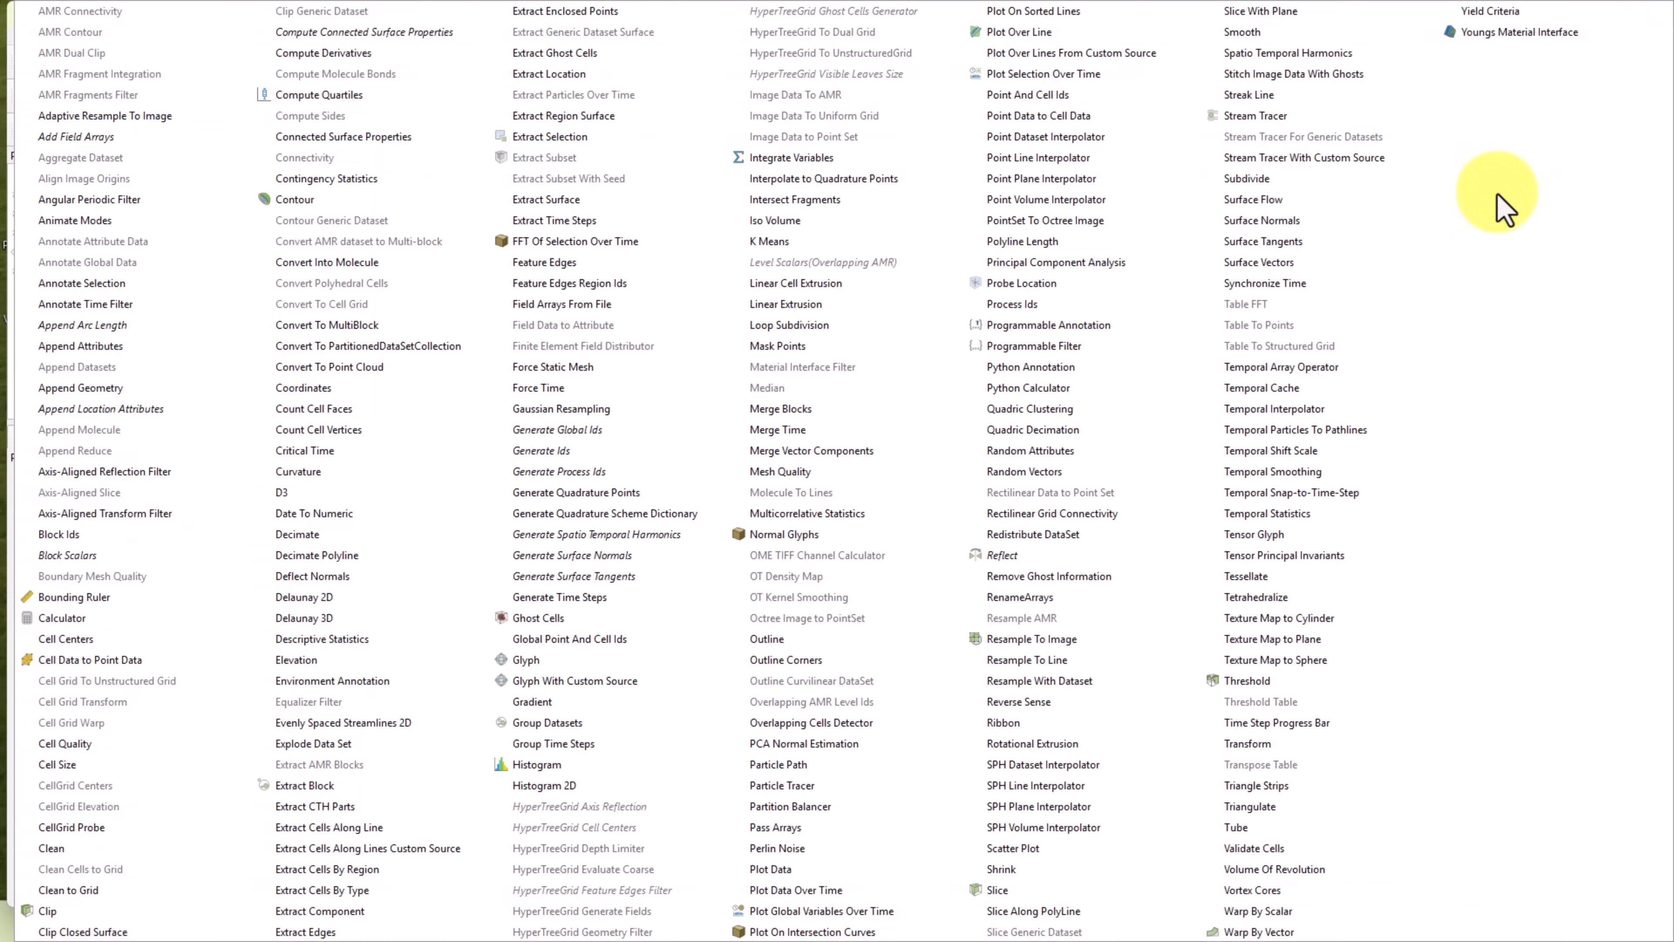
{"action": "key", "text": "Escape"}
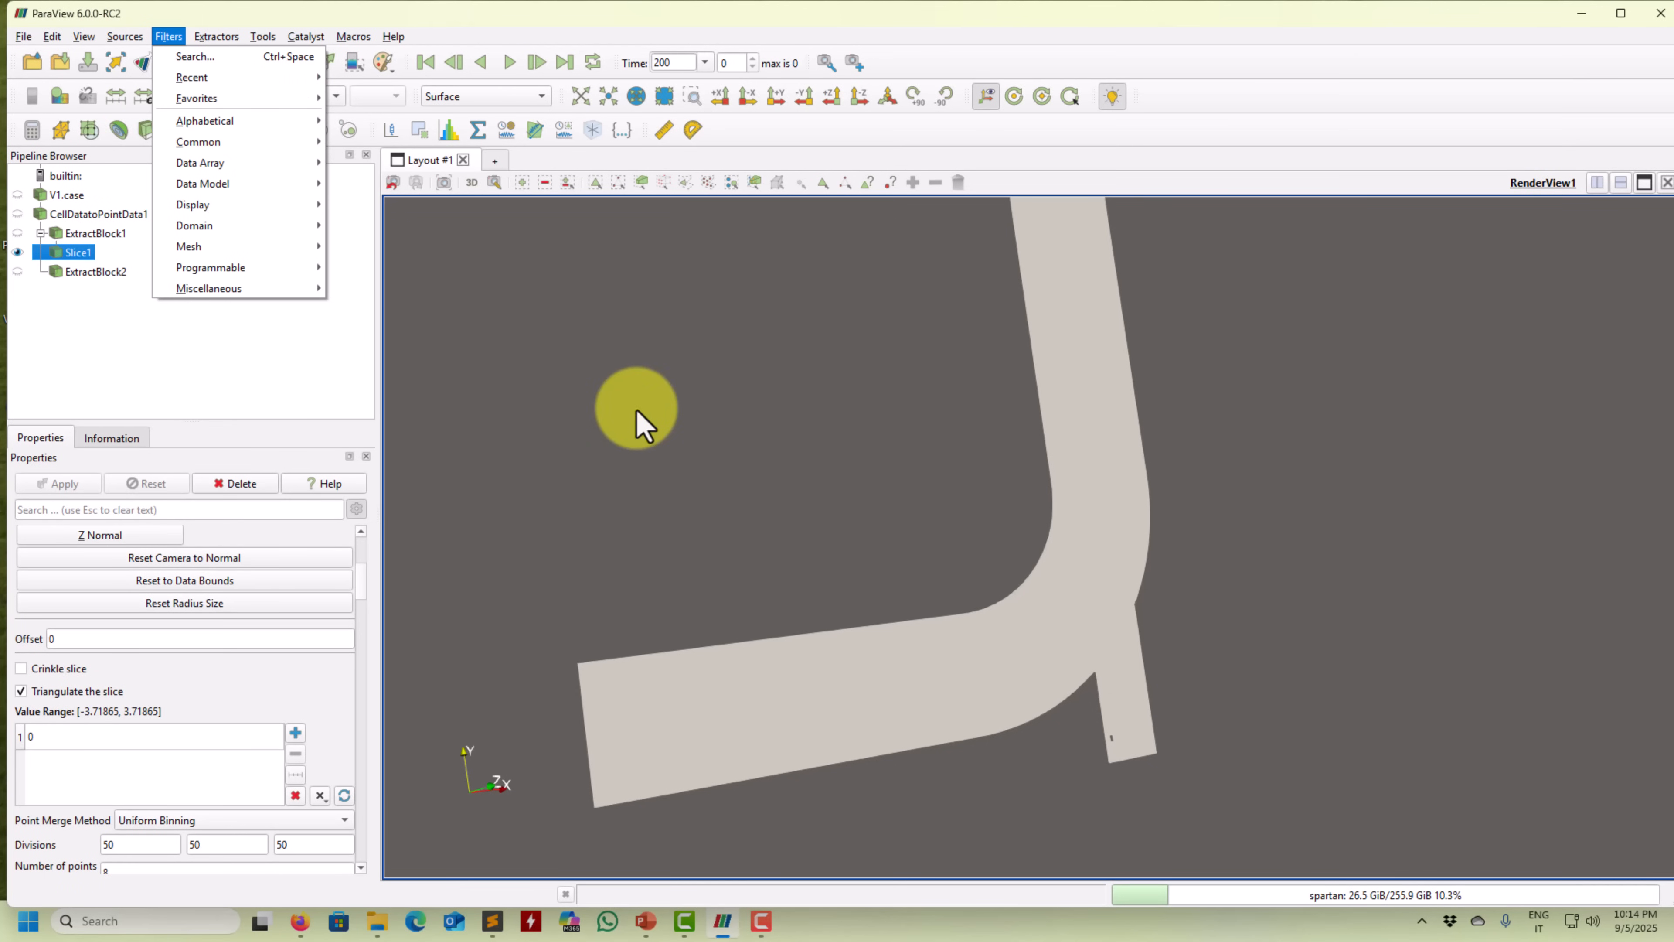
{"action": "left_click", "coordinate": [677, 425]}
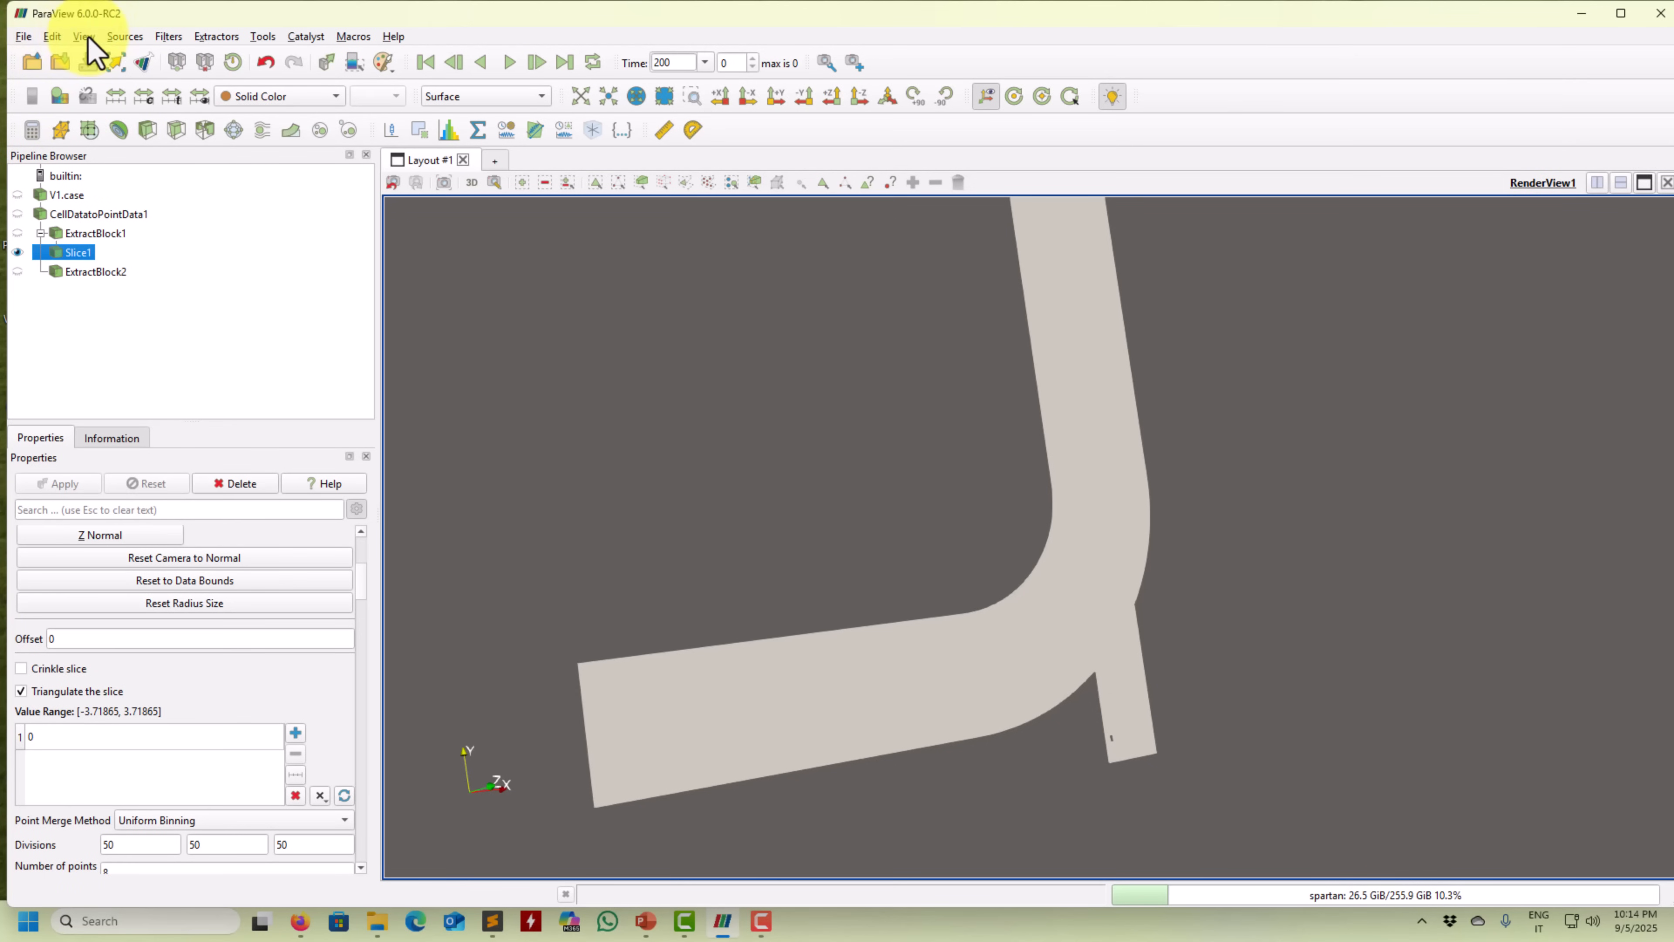
Add a Line source and roughly position its endpoints across the side branch.
{"action": "left_click", "coordinate": [123, 37]}
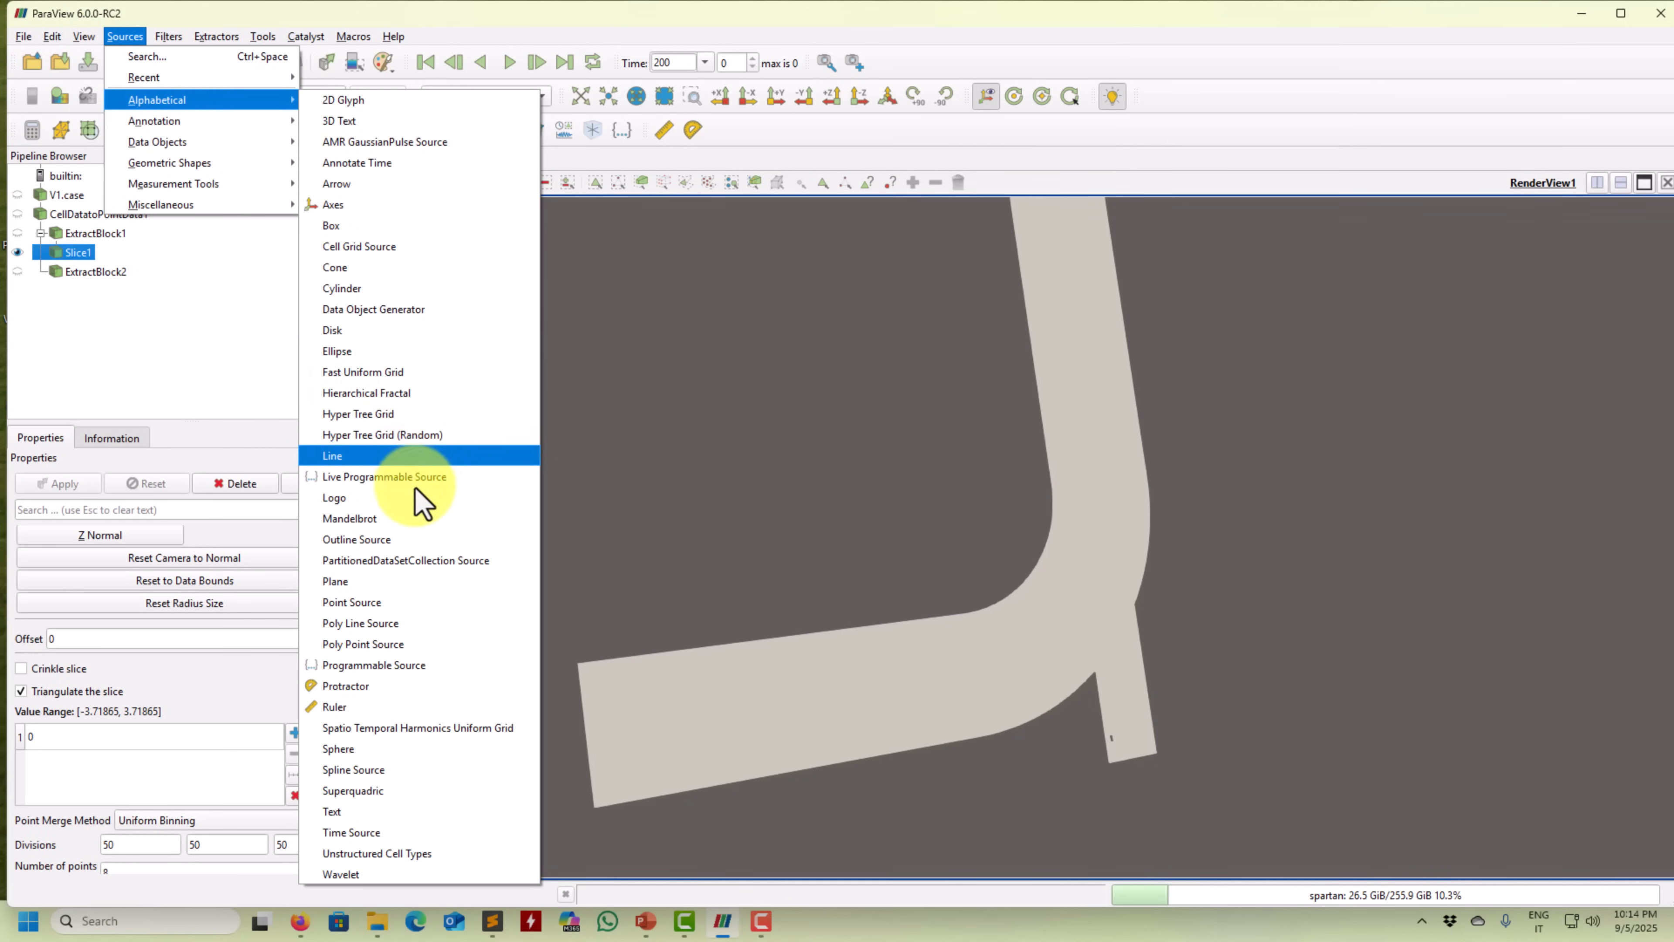
{"action": "left_click", "coordinate": [369, 455]}
{"action": "left_click_drag", "start_coordinate": [679, 566], "coordinate": [561, 427]}
{"action": "left_click_drag", "start_coordinate": [563, 573], "coordinate": [1331, 621]}
{"action": "left_click_drag", "start_coordinate": [431, 574], "coordinate": [973, 632]}
{"action": "left_click_drag", "start_coordinate": [1335, 630], "coordinate": [1249, 591]}
{"action": "left_click_drag", "start_coordinate": [1170, 677], "coordinate": [850, 633]}
{"action": "left_click", "coordinate": [886, 97]}
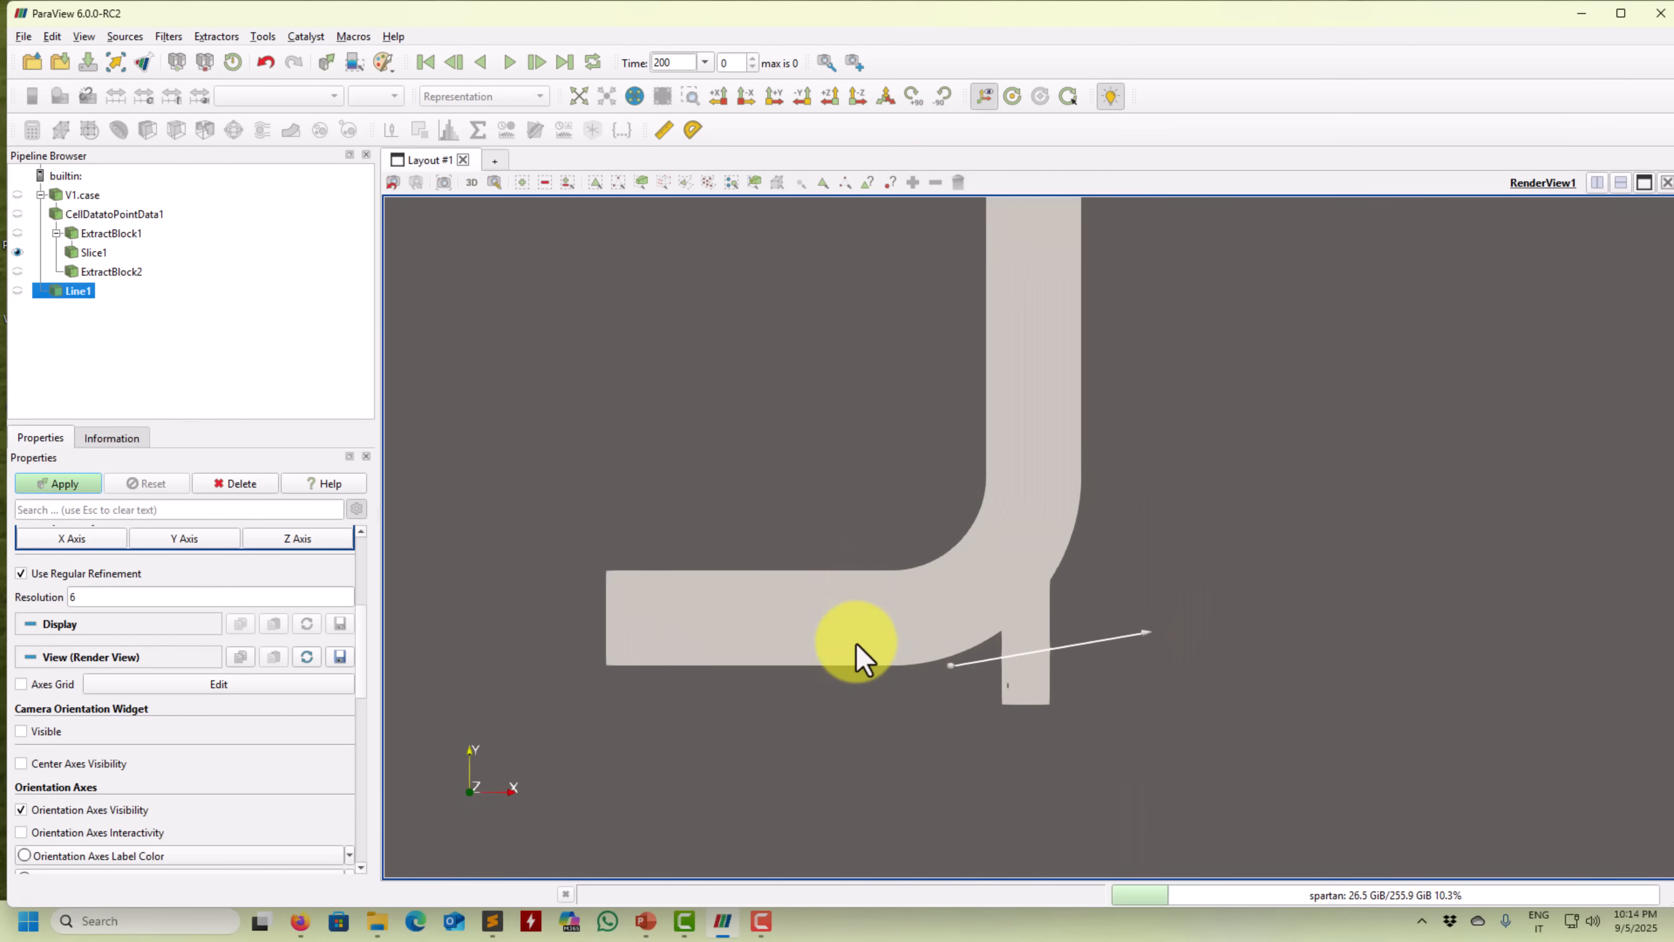
Refine Line1's endpoints across the small side pipe, snapping with P, and apply.
{"action": "left_click_drag", "start_coordinate": [951, 666], "coordinate": [981, 663]}
{"action": "left_click_drag", "start_coordinate": [1167, 647], "coordinate": [1094, 658]}
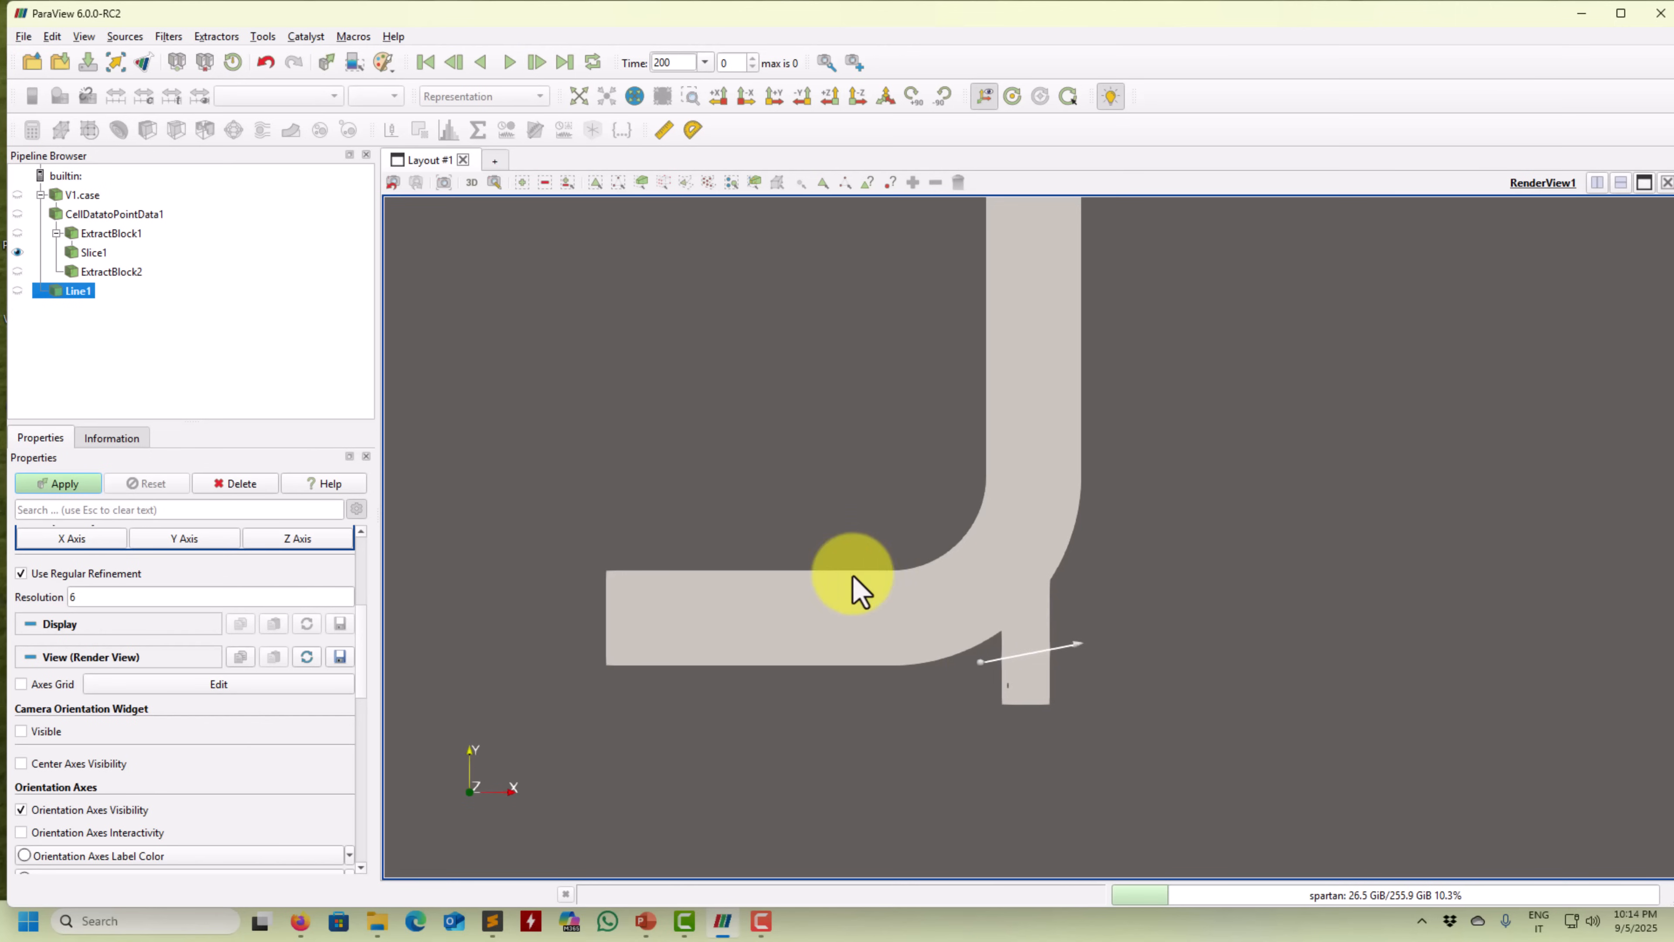
{"action": "key", "text": "p"}
{"action": "key", "text": "p"}
{"action": "left_click_drag", "start_coordinate": [927, 589], "coordinate": [1150, 649]}
{"action": "left_click_drag", "start_coordinate": [849, 622], "coordinate": [967, 669]}
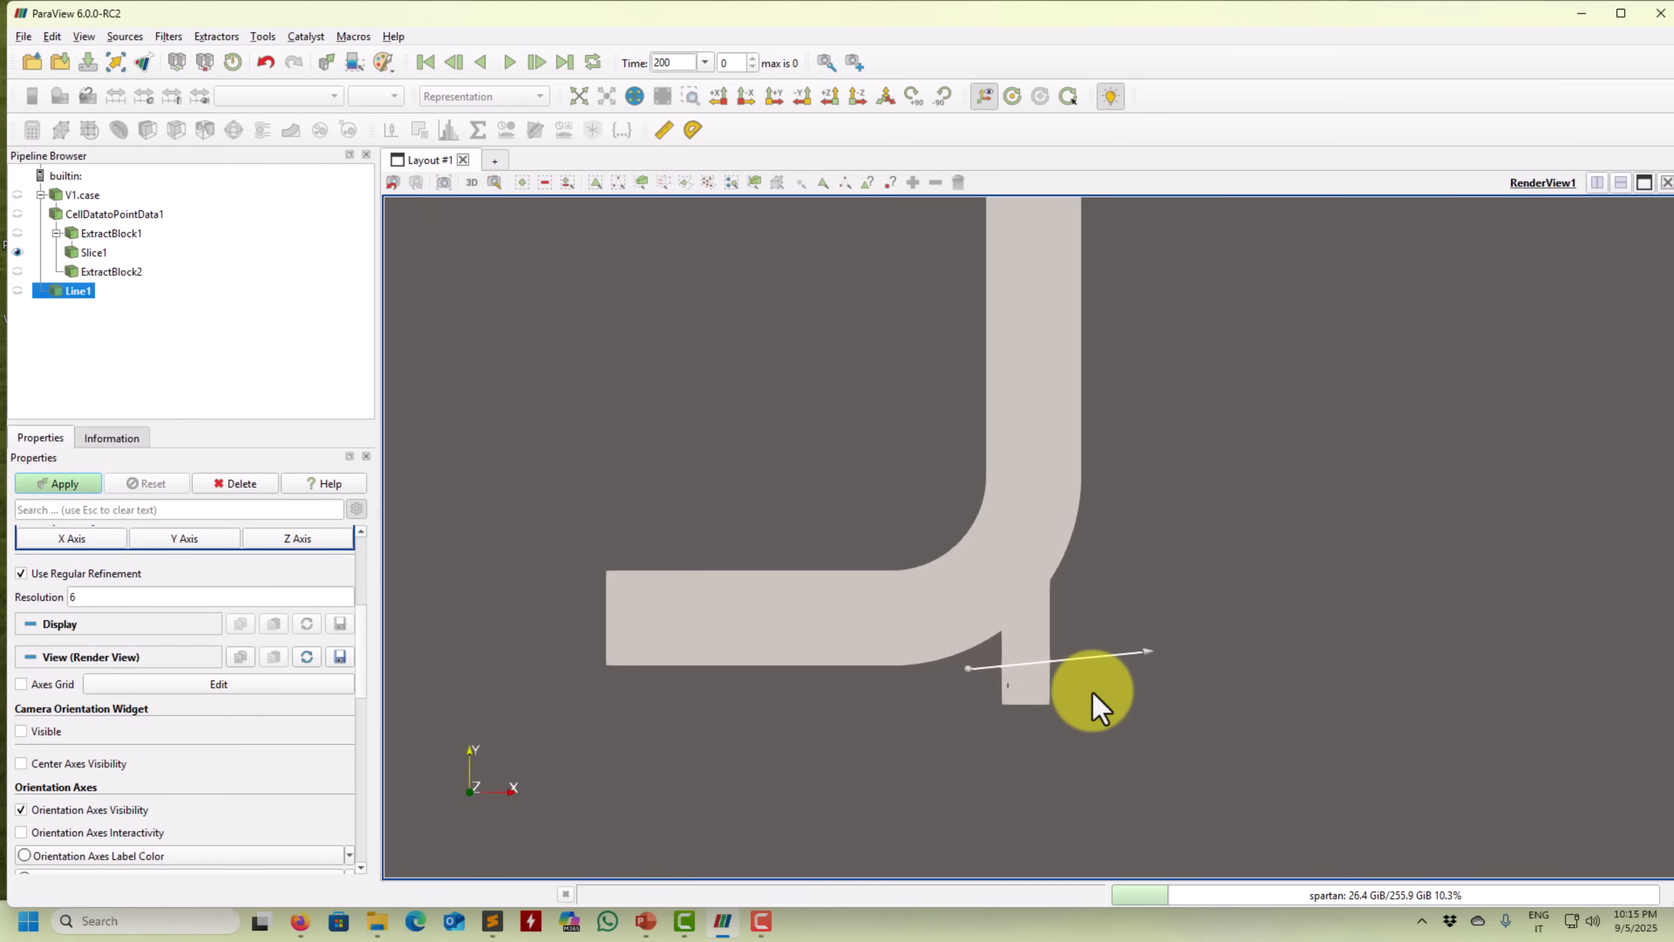
{"action": "middle_click_drag", "start_coordinate": [1084, 690], "coordinate": [957, 669]}
{"action": "mouse_move", "coordinate": [952, 696]}
{"action": "left_mouse_down"}
{"action": "mouse_move", "coordinate": [796, 747]}
{"action": "mouse_move", "coordinate": [827, 714]}
{"action": "left_mouse_up"}
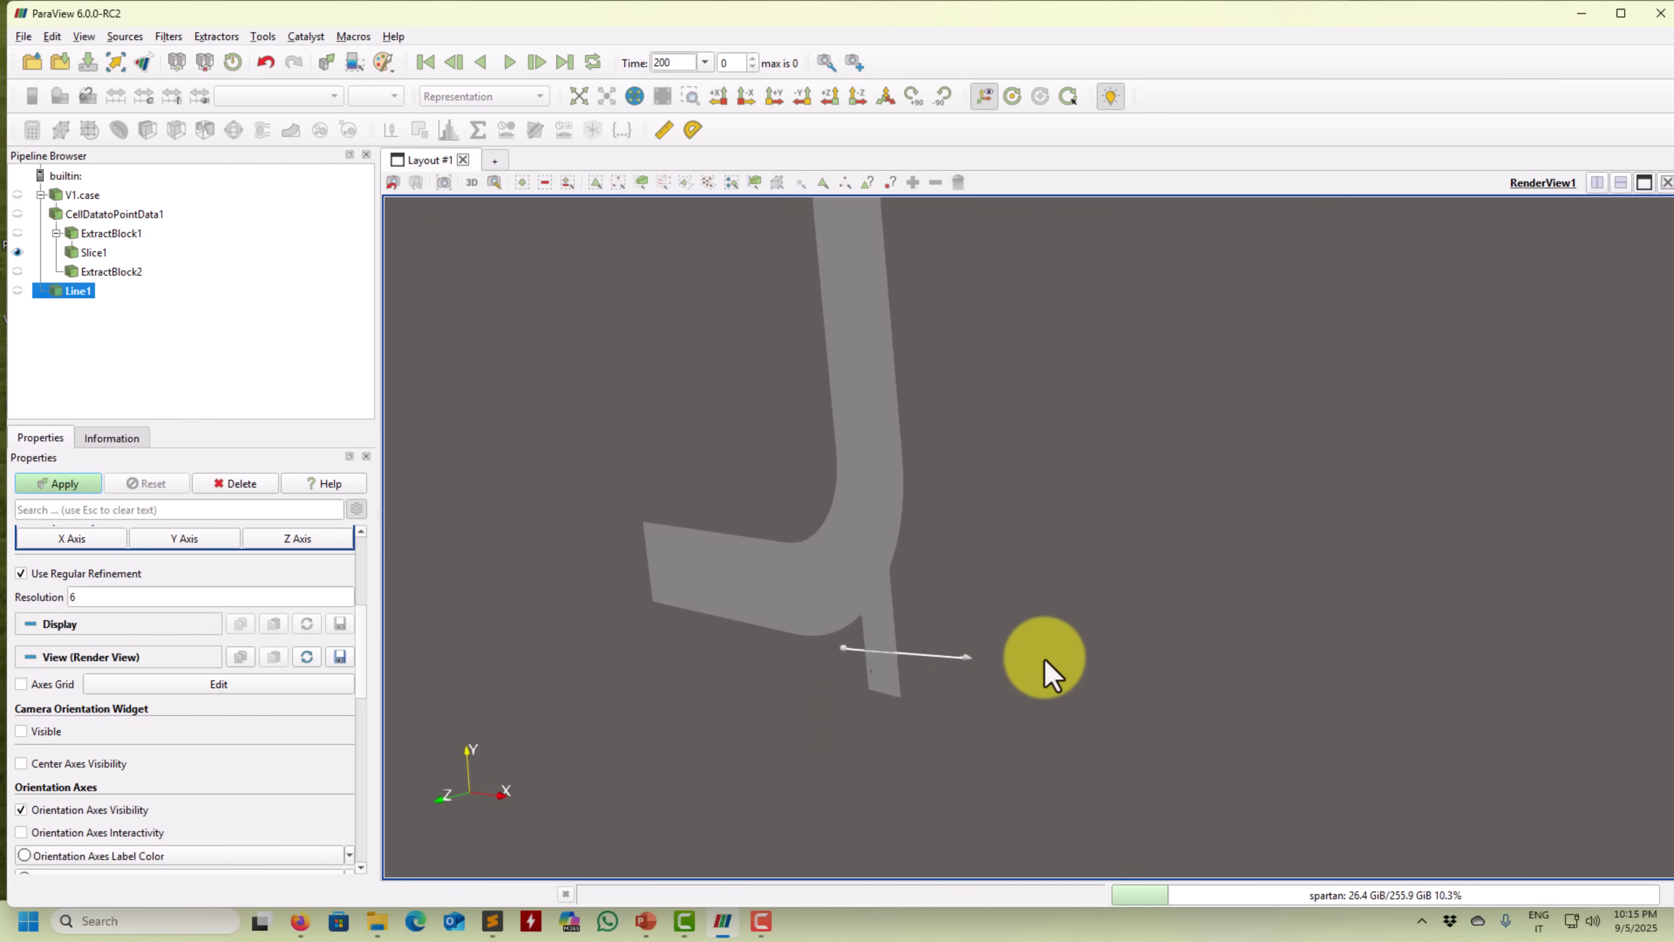
{"action": "left_click_drag", "start_coordinate": [963, 657], "coordinate": [905, 659]}
{"action": "left_click_drag", "start_coordinate": [929, 707], "coordinate": [1161, 688]}
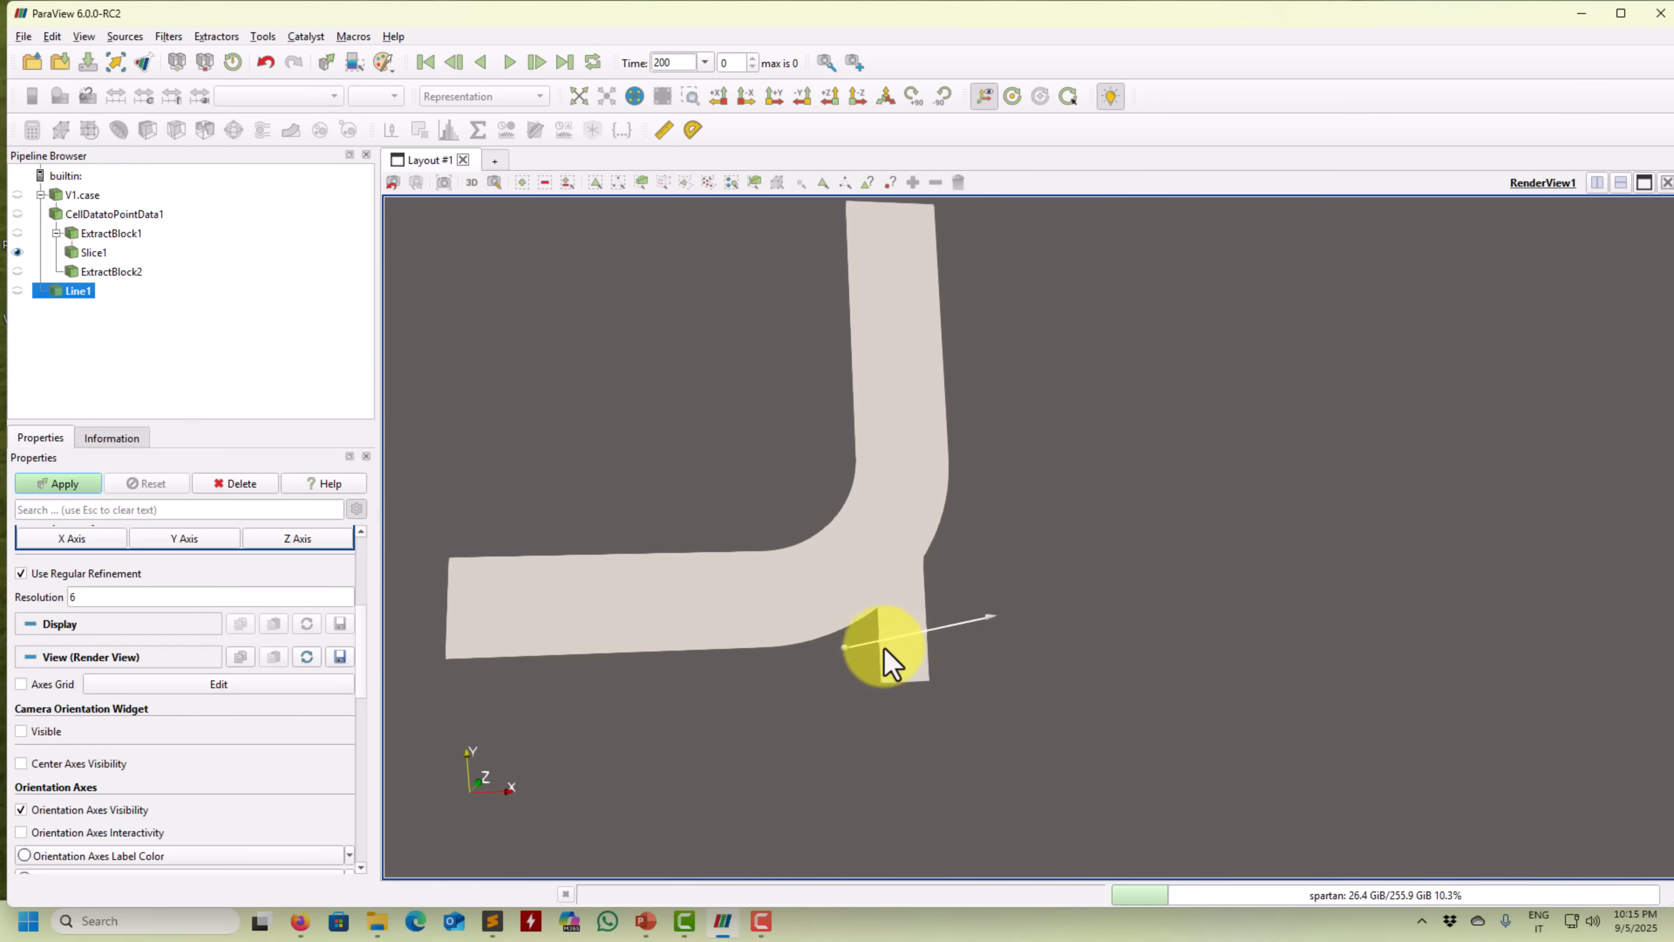
{"action": "left_click", "coordinate": [91, 480]}
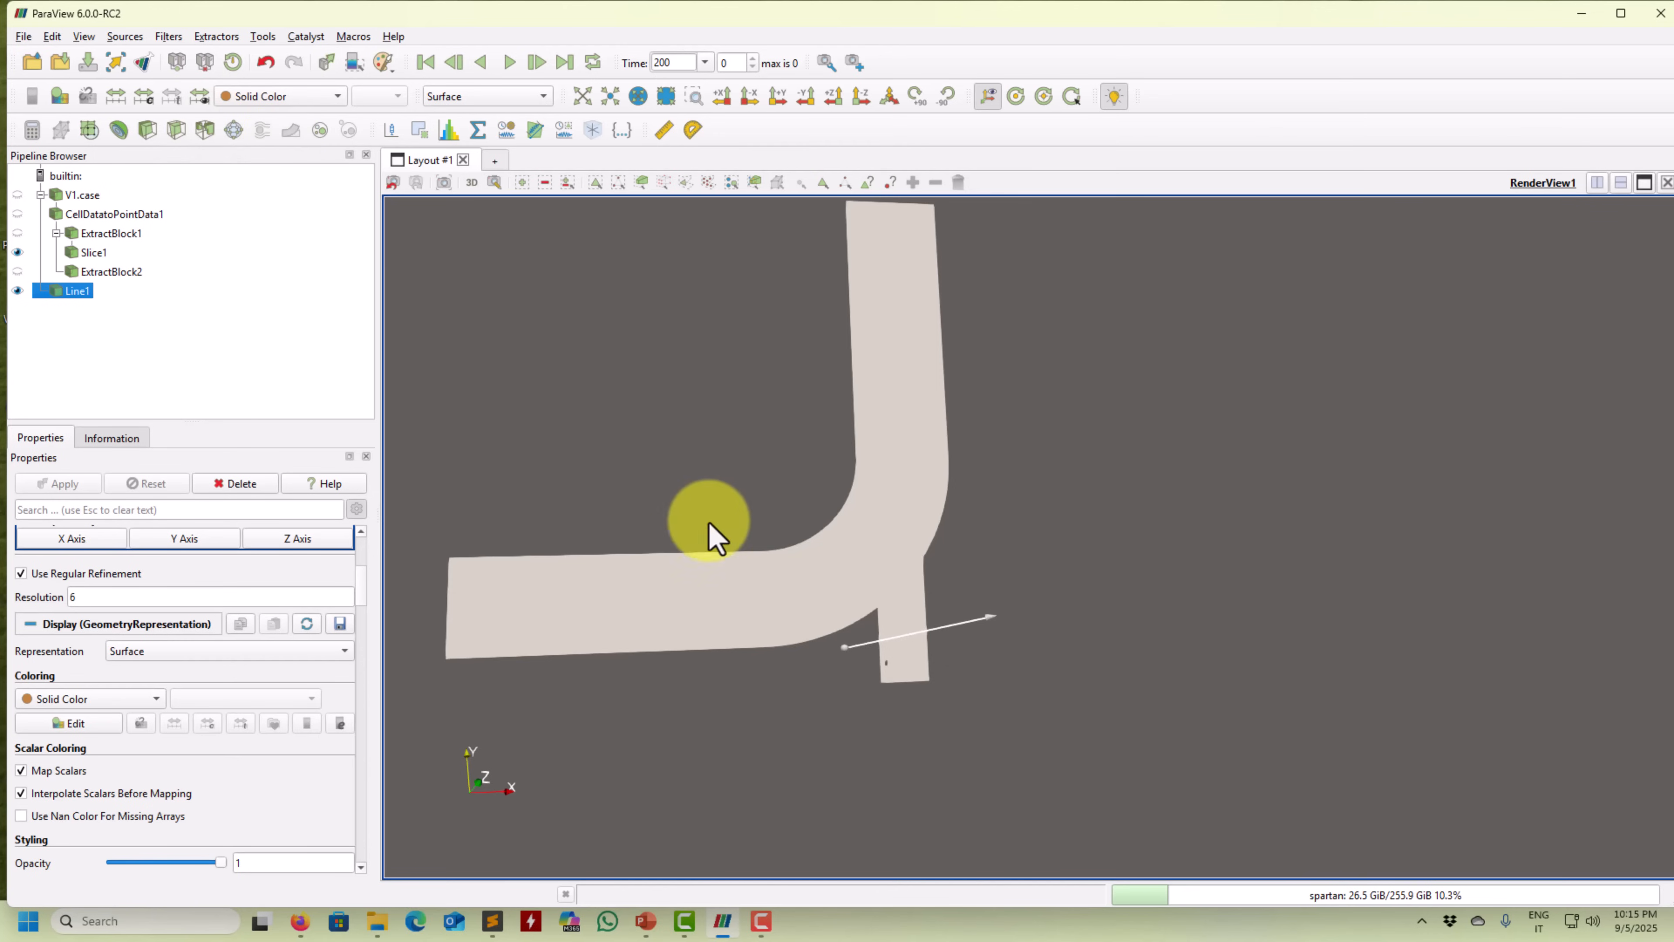
Add a Slice Along PolyLine filter with Dataset Slice1 and Poly Line Line1.
{"action": "left_click", "coordinate": [170, 37]}
{"action": "mouse_move", "coordinate": [241, 125]}
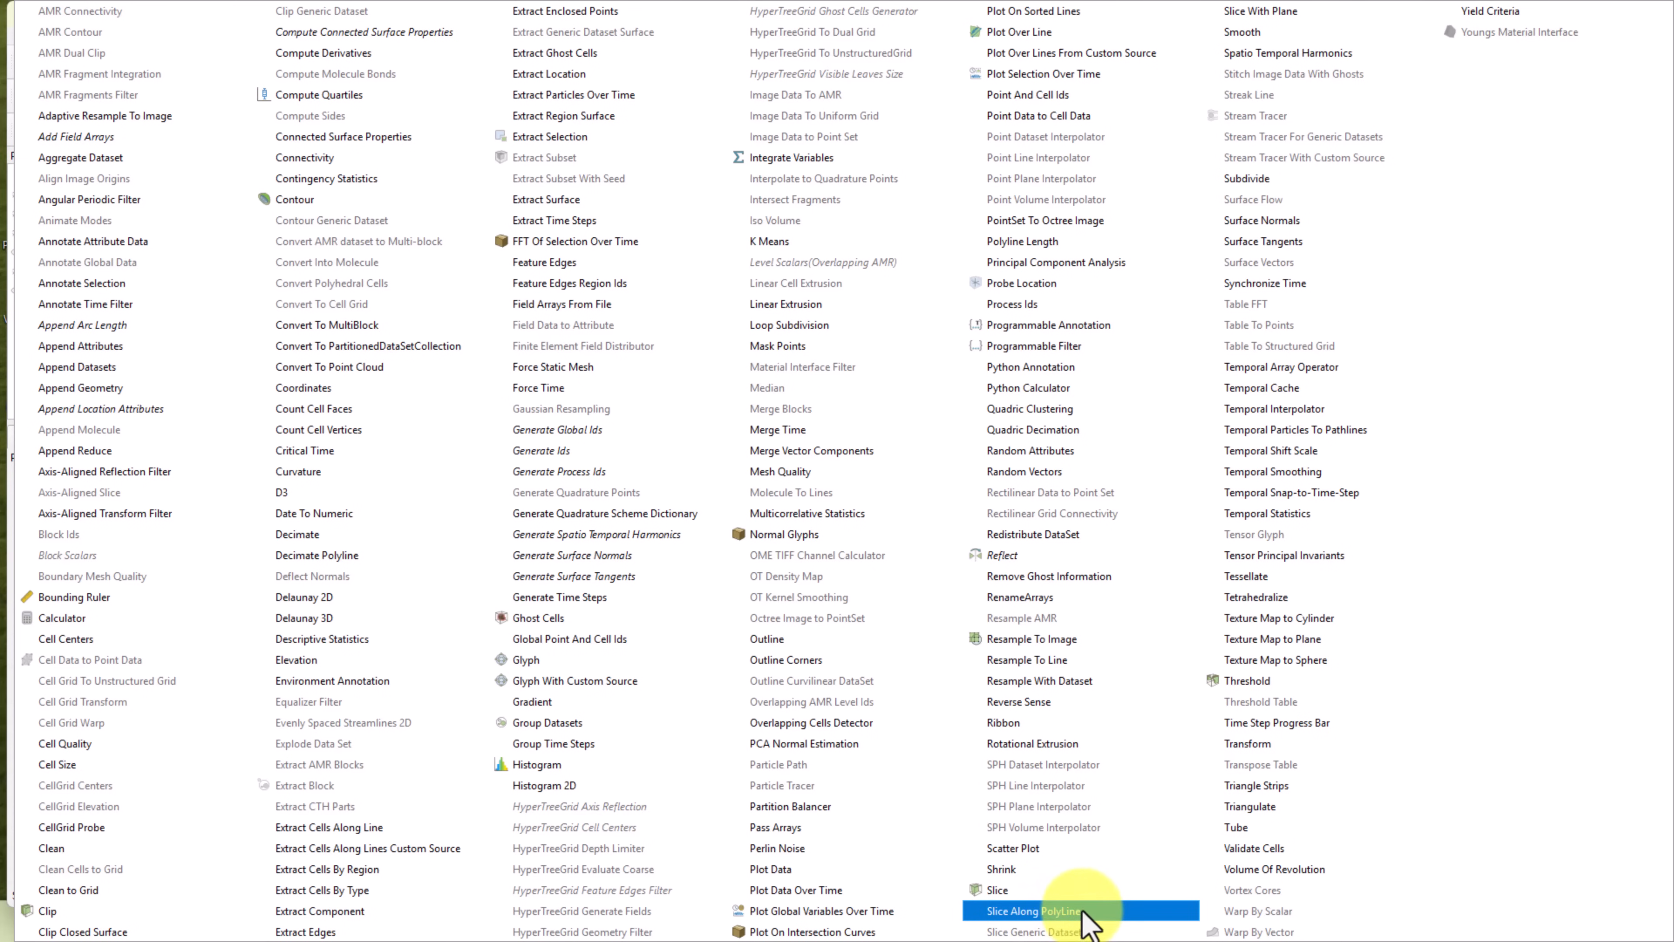
{"action": "left_click", "coordinate": [1079, 913]}
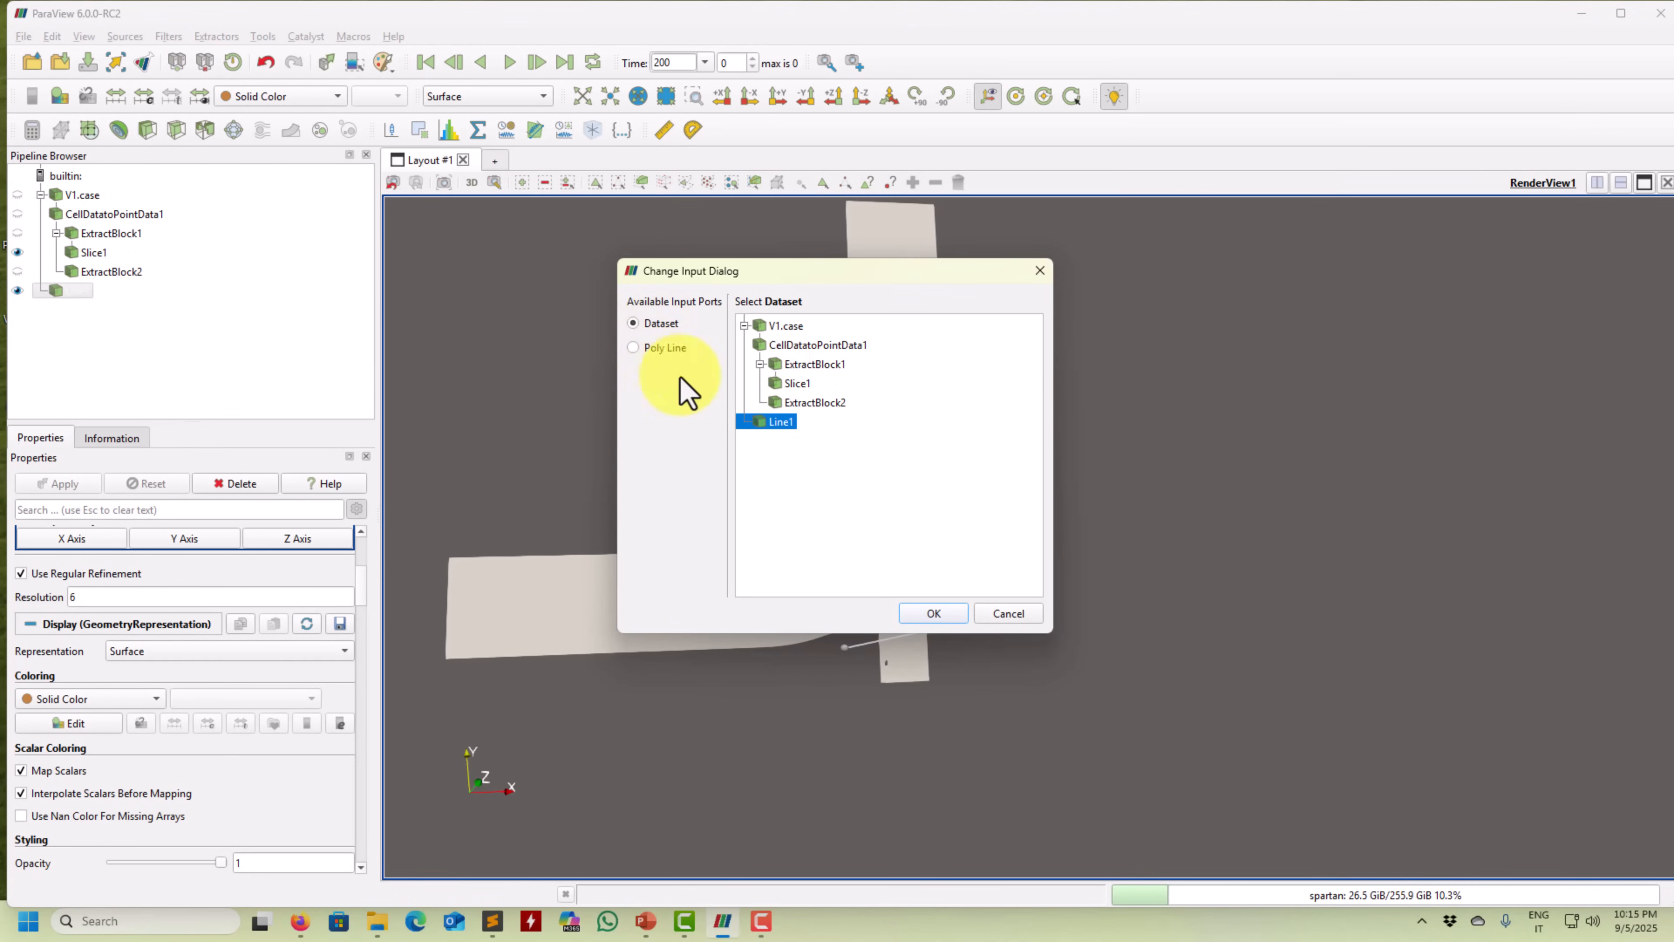
{"action": "left_click", "coordinate": [798, 383]}
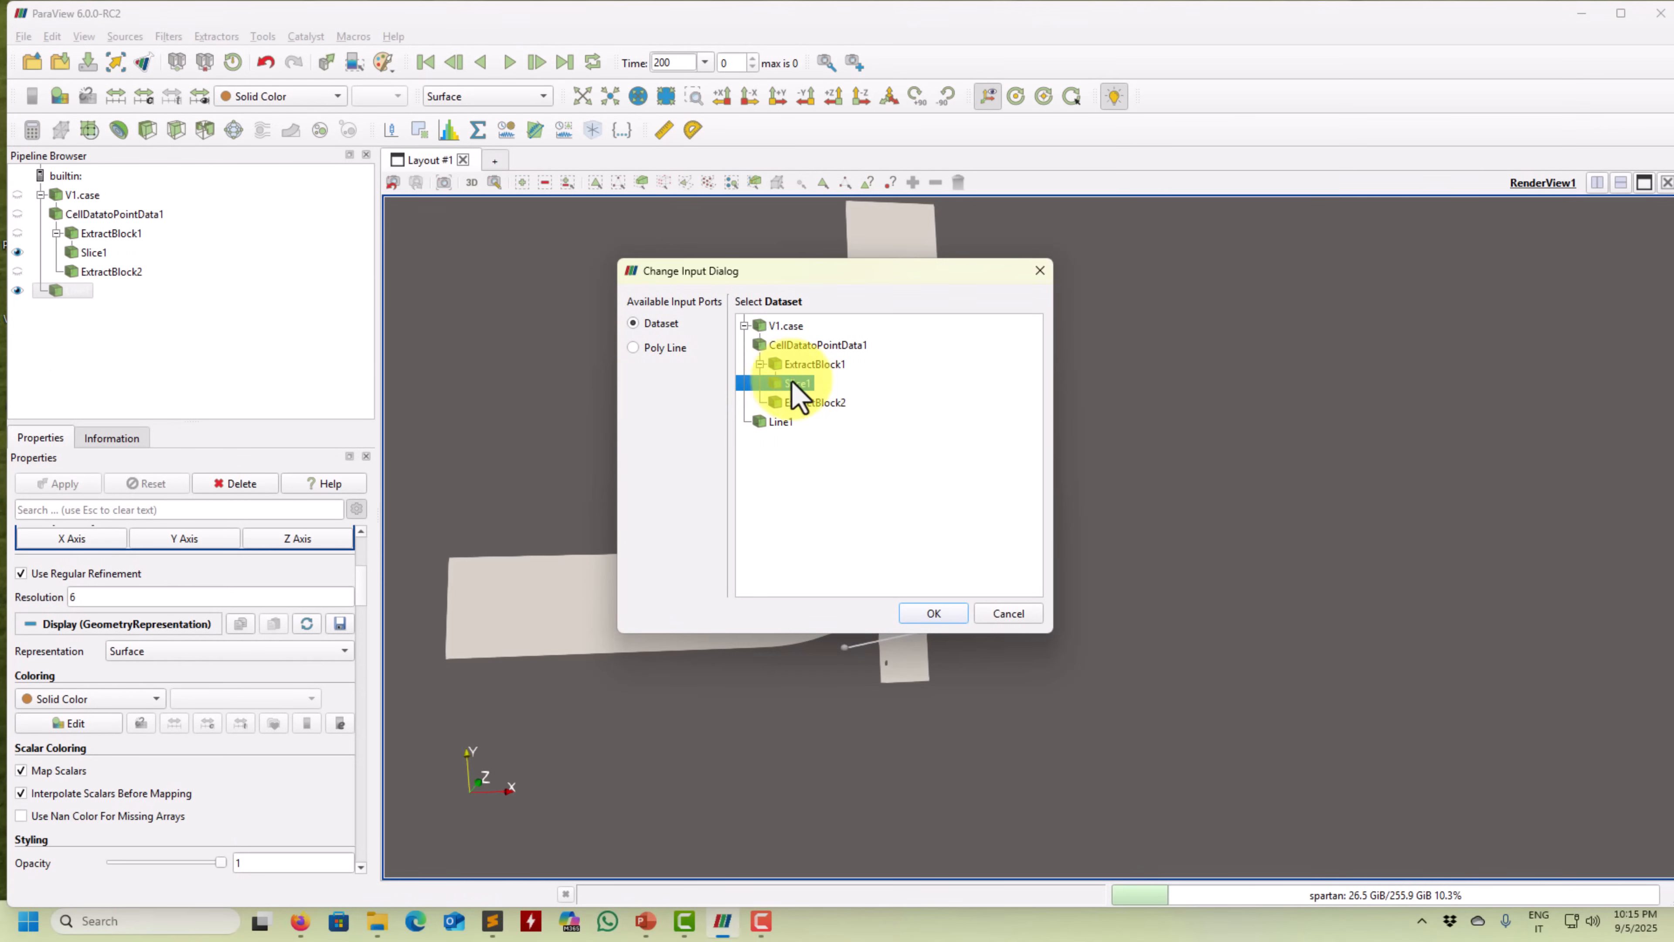
{"action": "left_click", "coordinate": [684, 347]}
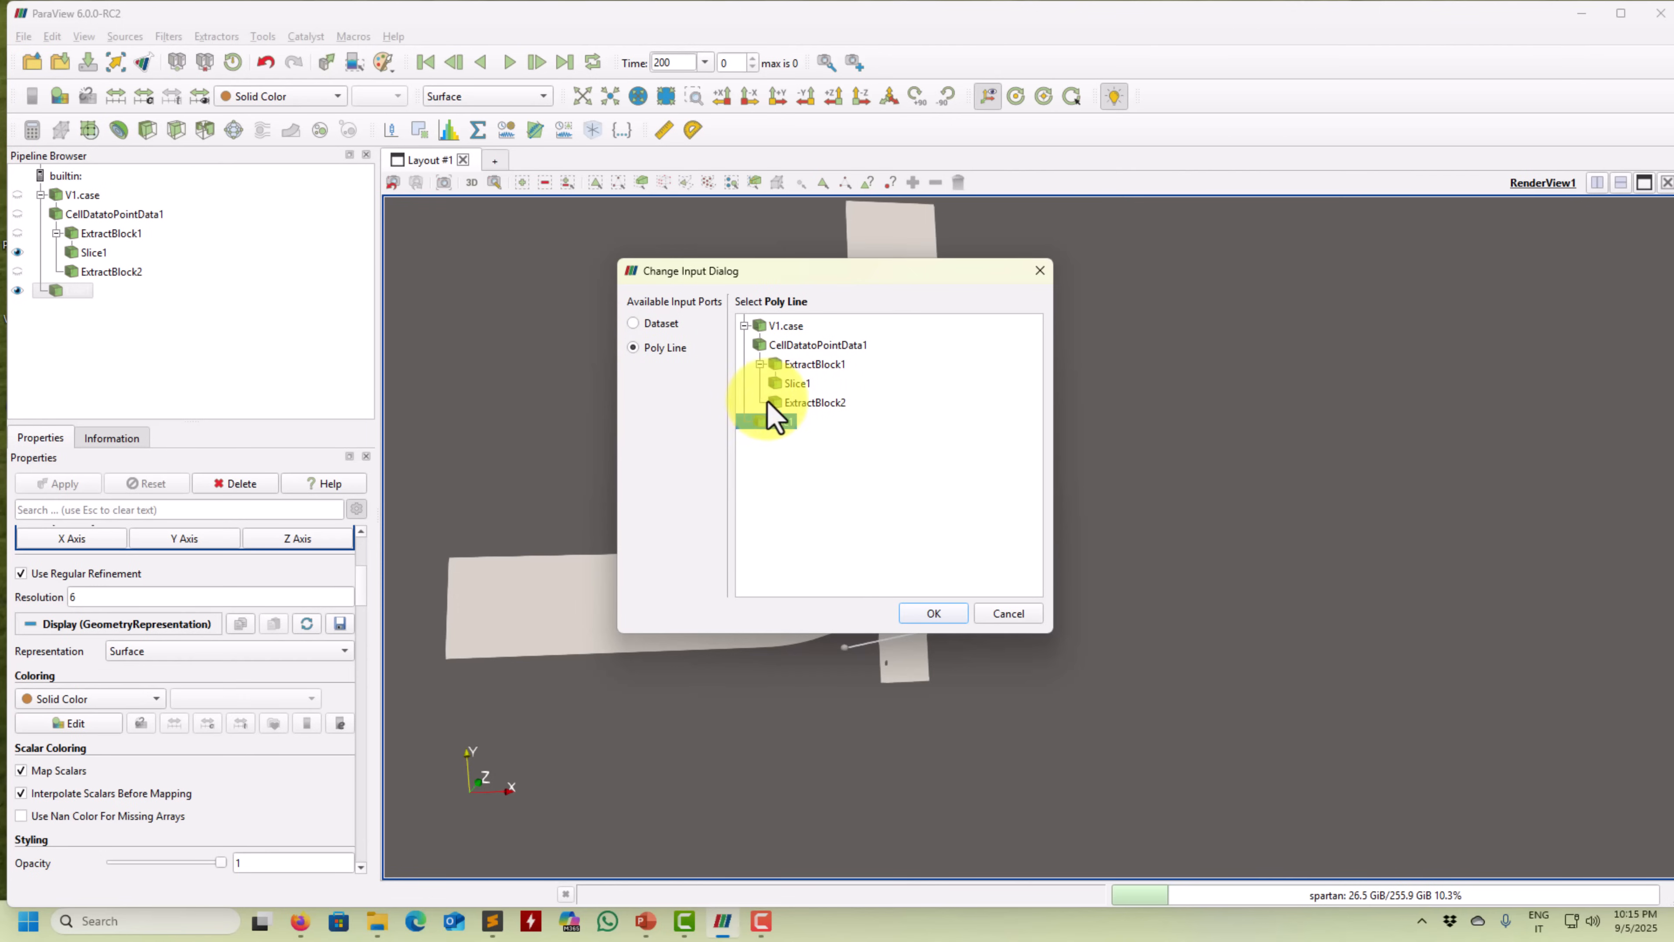
{"action": "left_click", "coordinate": [667, 325]}
{"action": "left_click", "coordinate": [664, 348]}
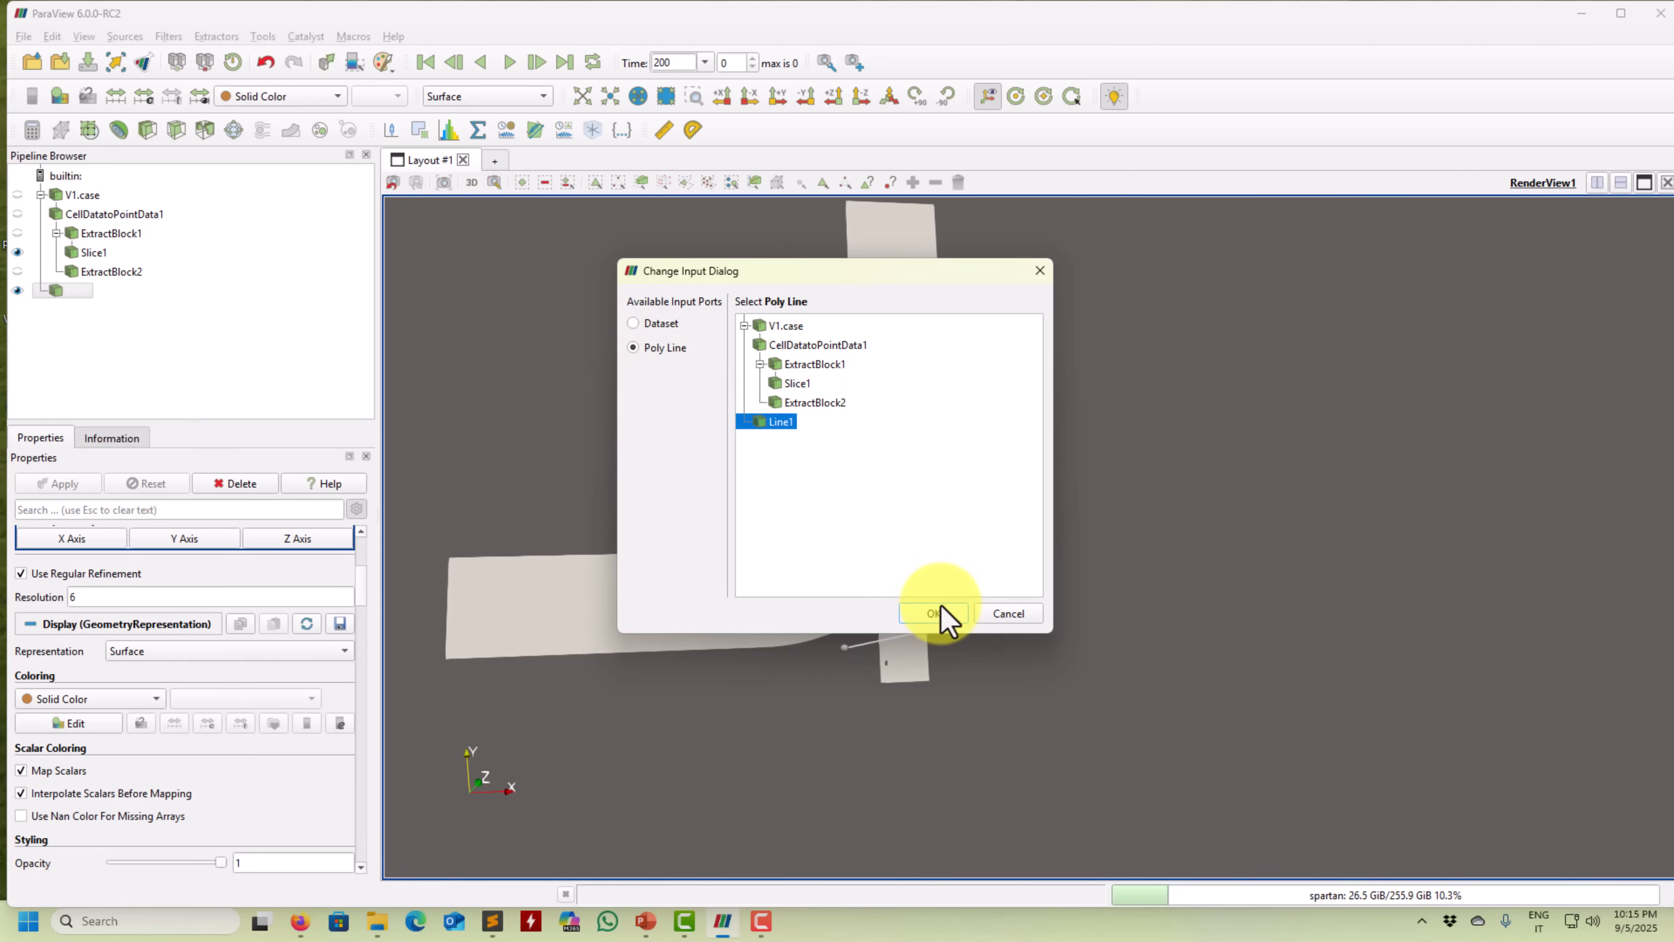
{"action": "left_click", "coordinate": [941, 617]}
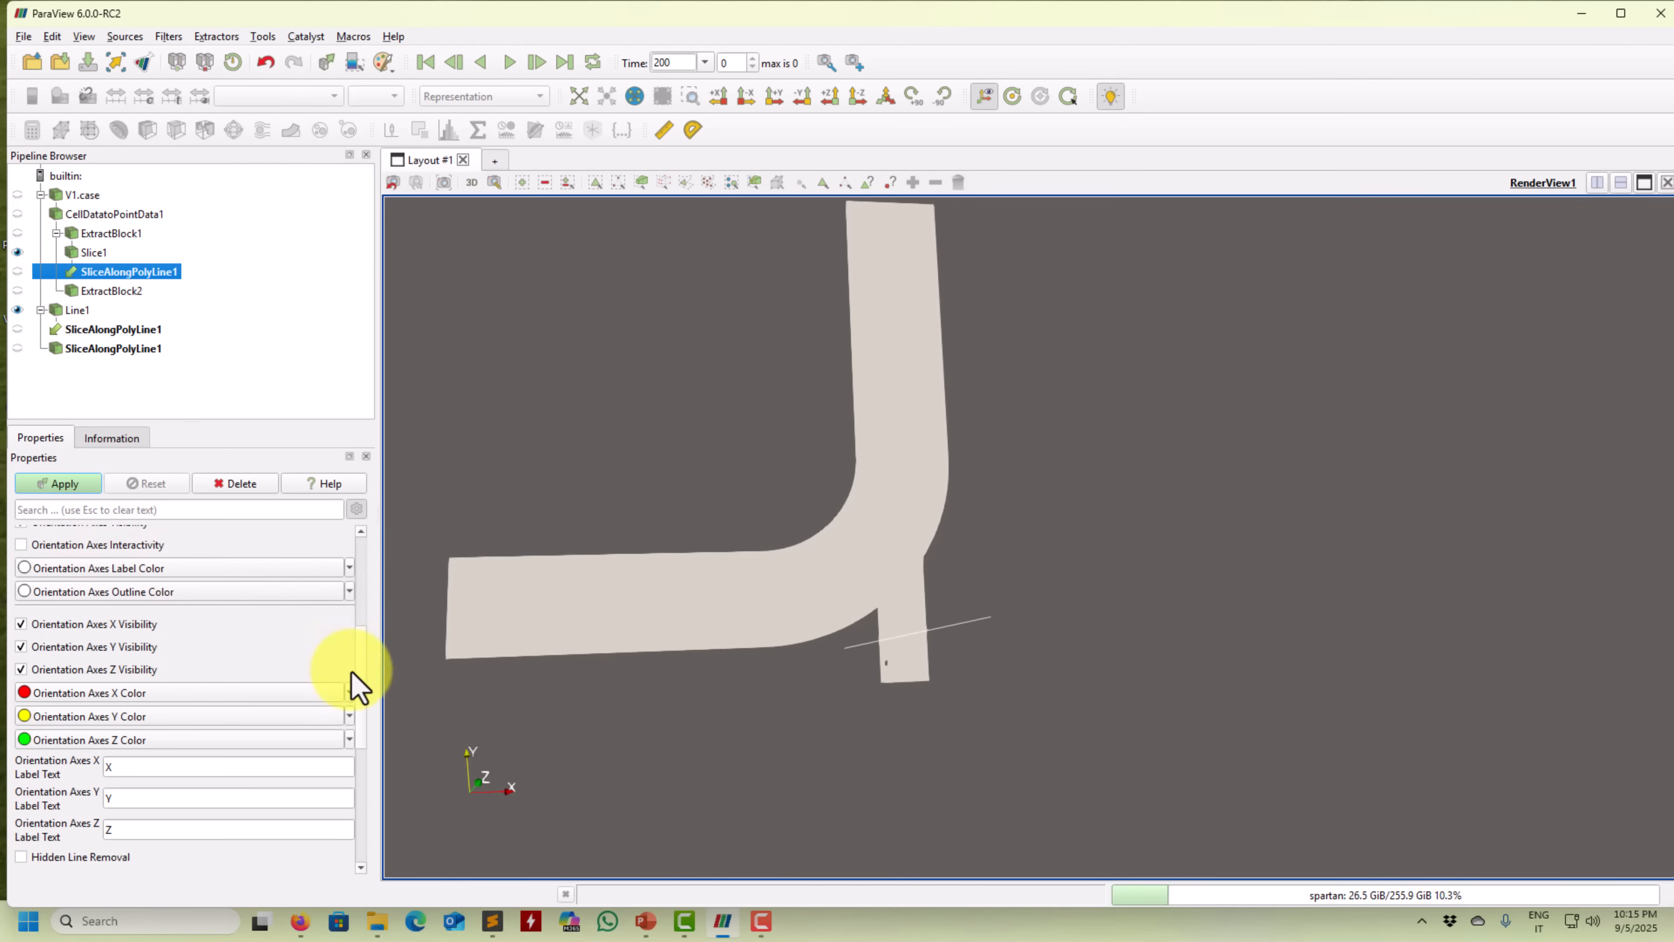
Apply SliceAlongPolyLine1, give it Solid Color, and make Slice1 visible again.
{"action": "left_click_drag", "start_coordinate": [361, 670], "coordinate": [363, 544]}
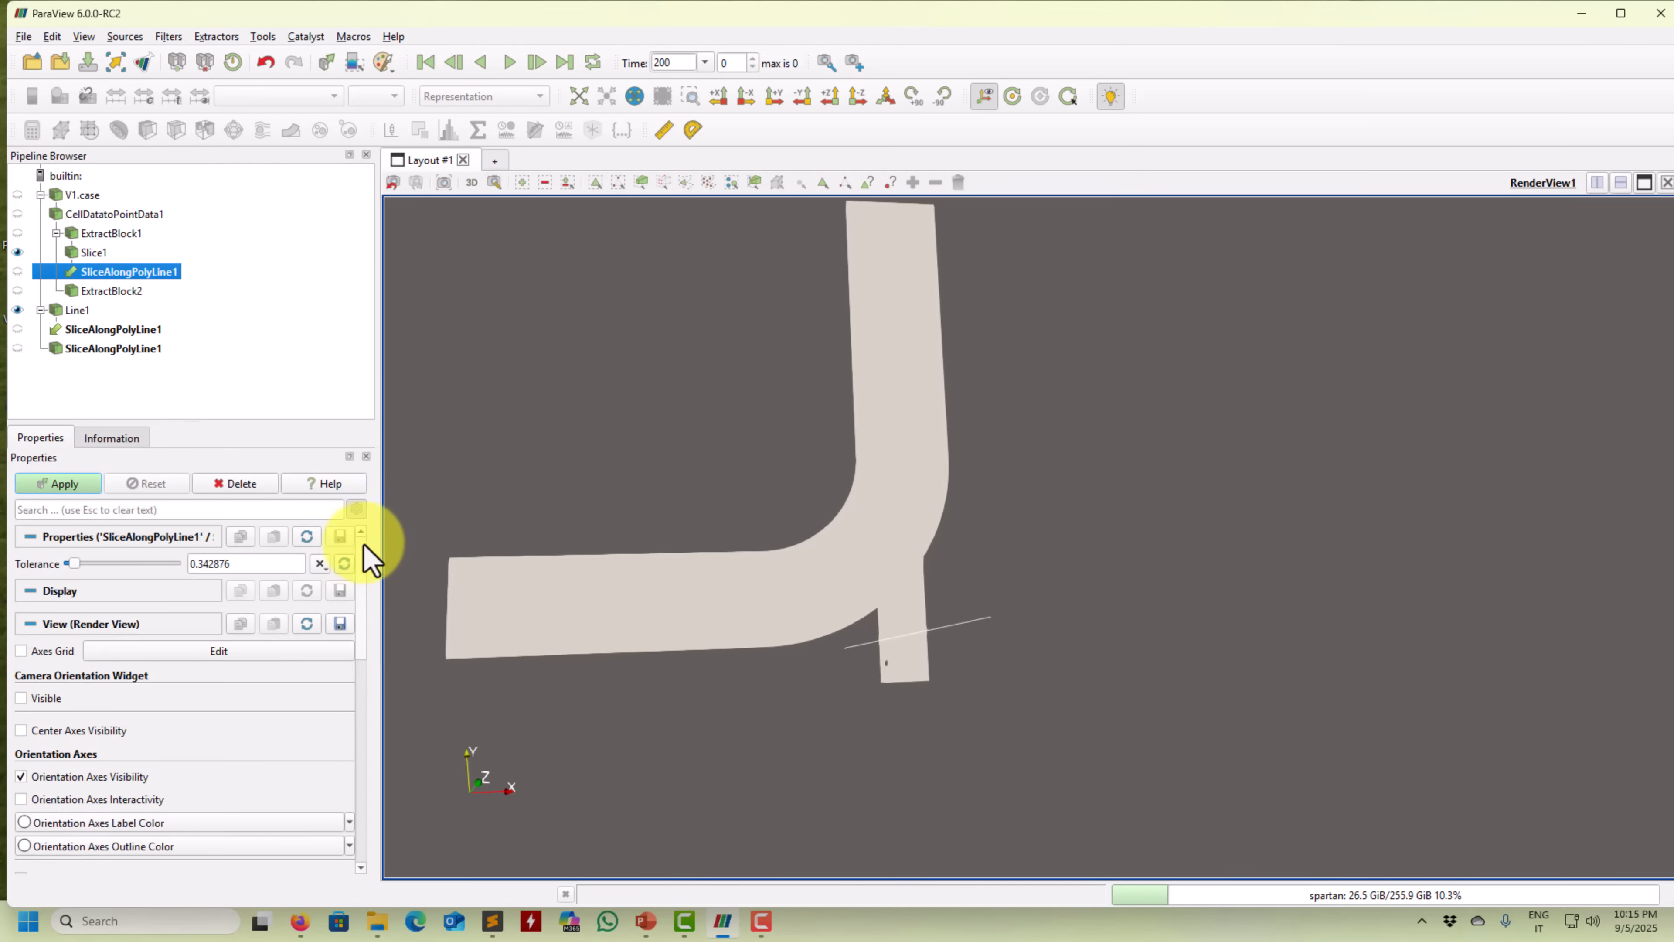
{"action": "left_click", "coordinate": [356, 508]}
{"action": "left_click", "coordinate": [31, 492]}
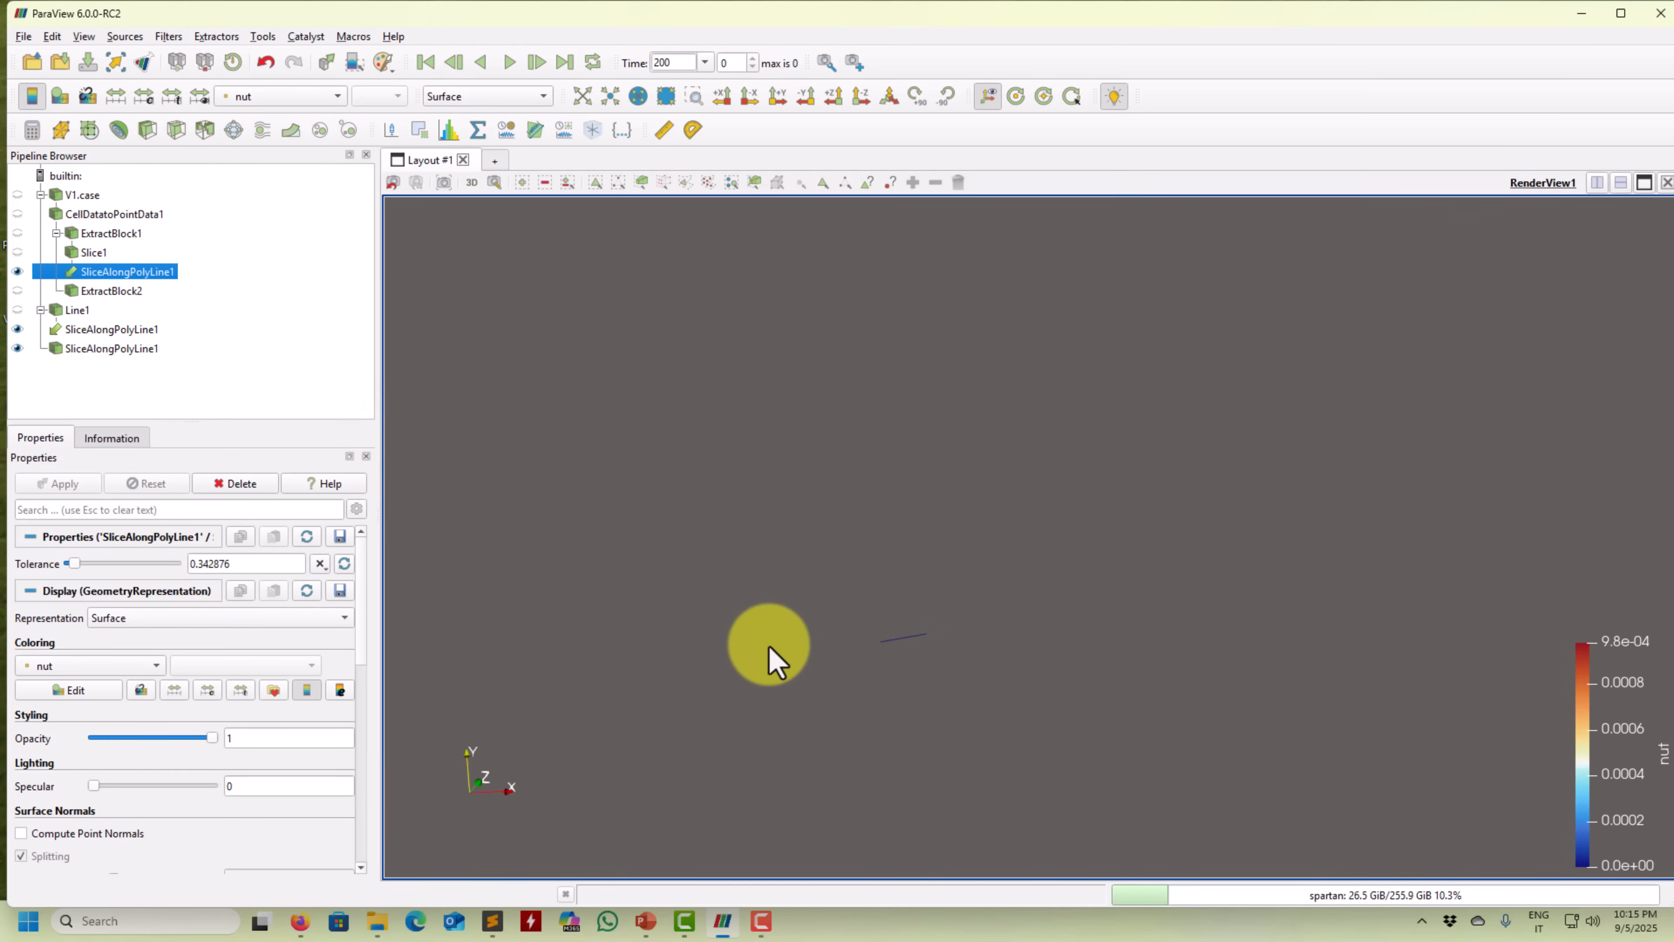
{"action": "left_click", "coordinate": [270, 97]}
{"action": "left_click", "coordinate": [268, 12]}
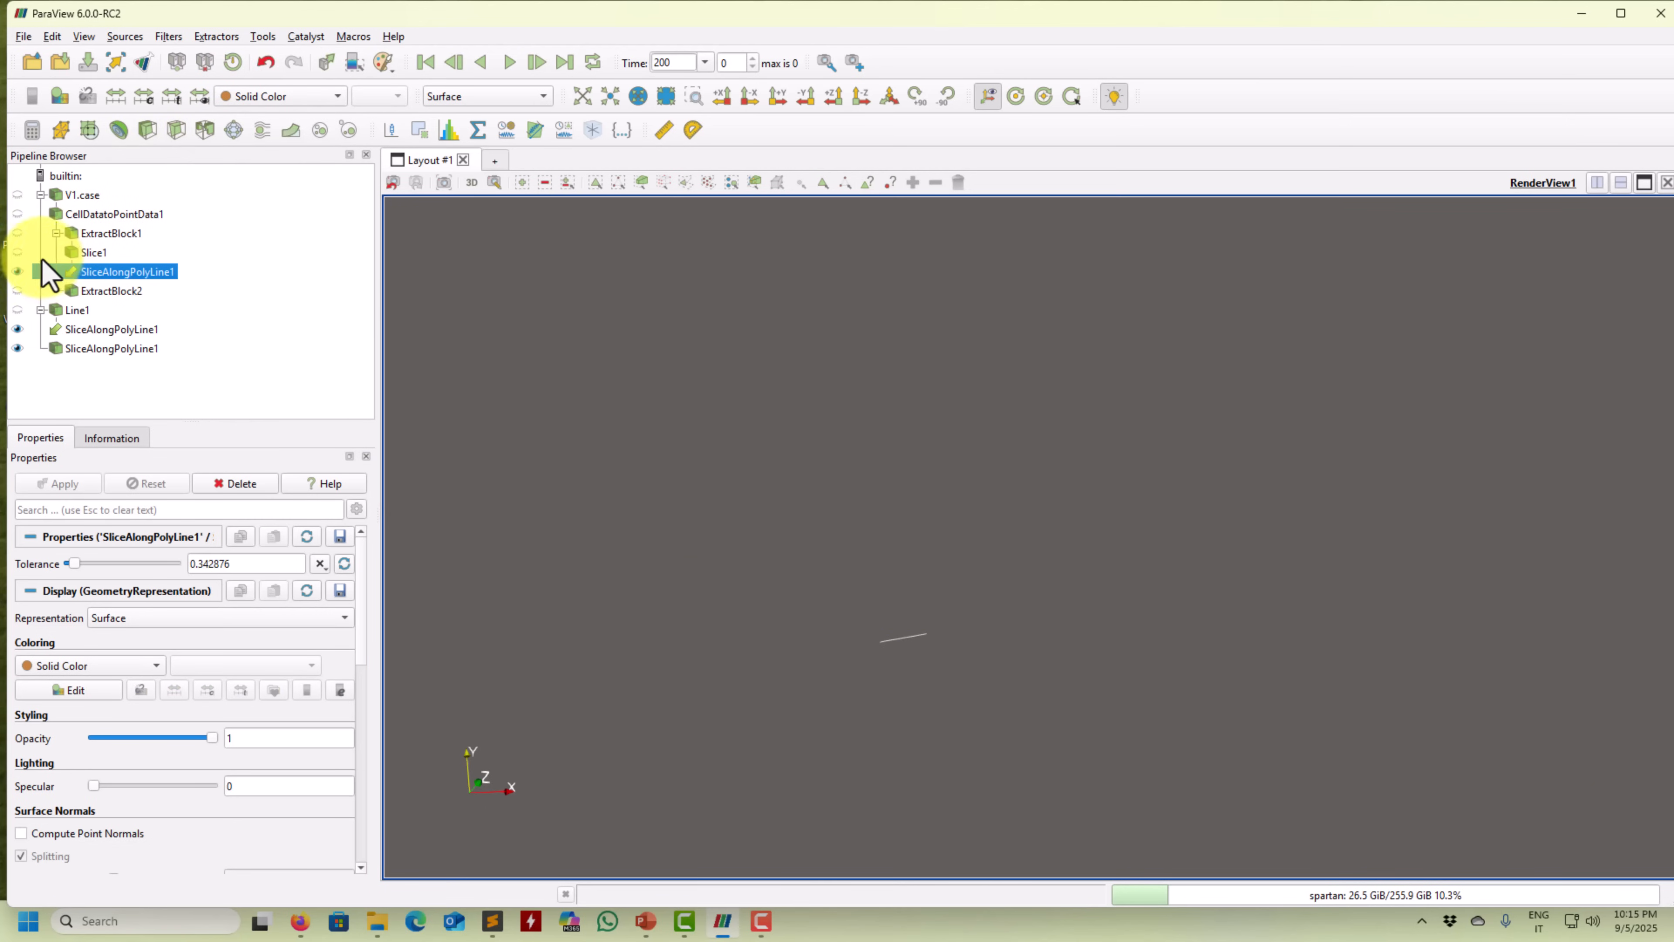
{"action": "left_click", "coordinate": [17, 252]}
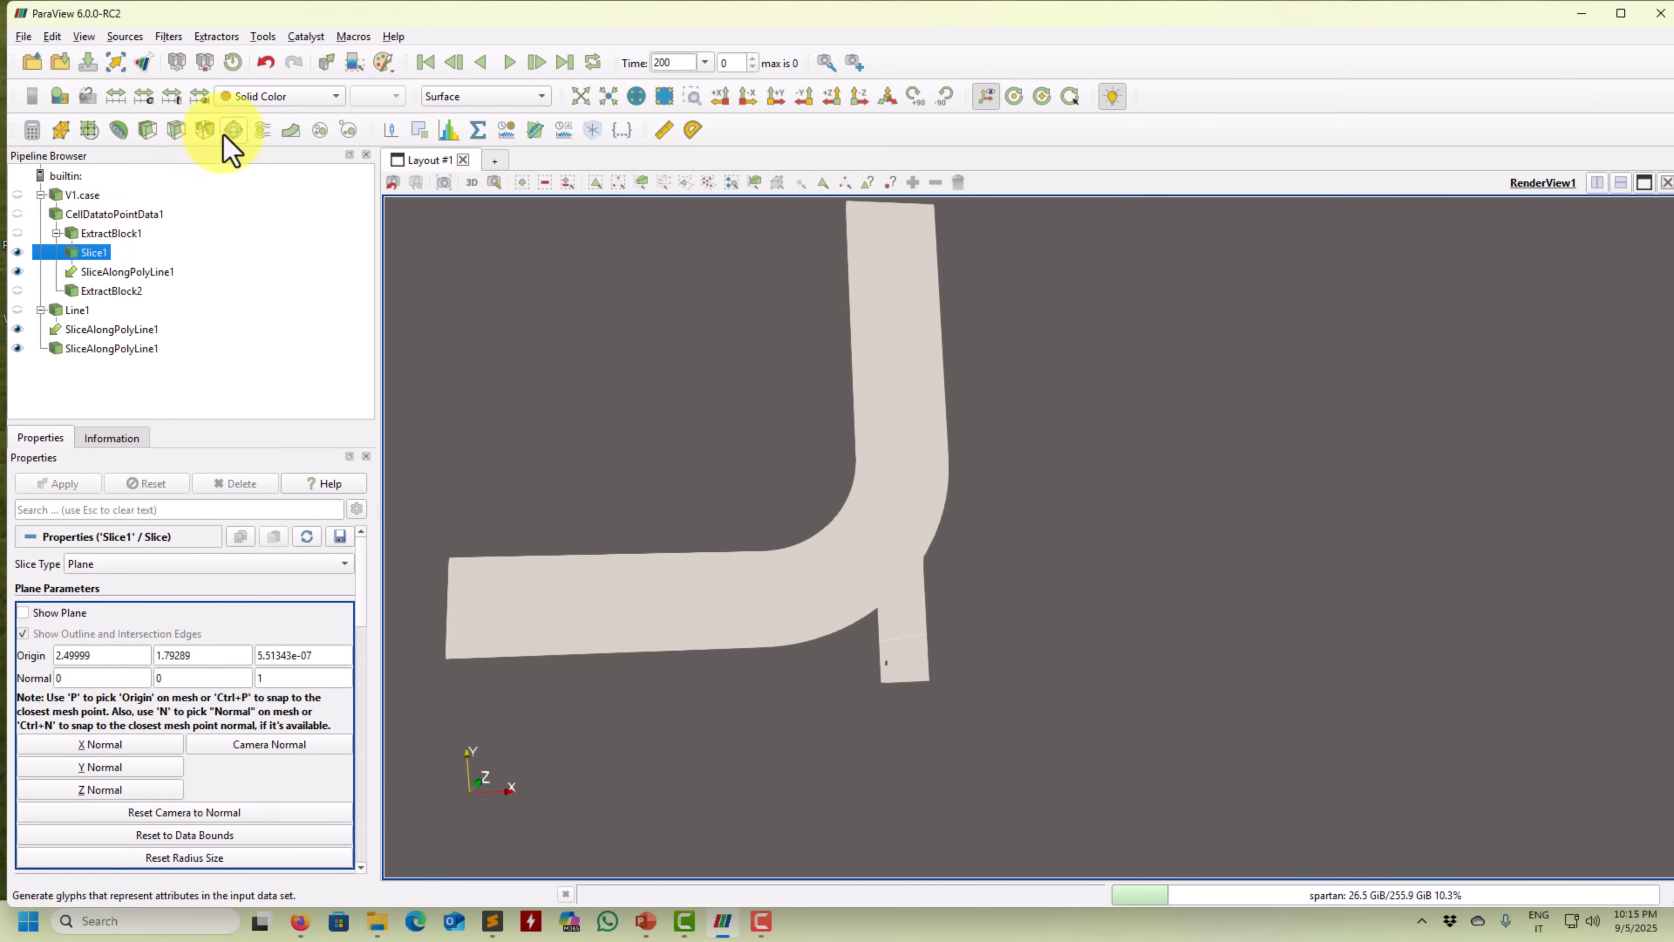
Colour Slice1 by velocity U and orbit to see it side-on.
{"action": "left_click", "coordinate": [285, 97]}
{"action": "left_click", "coordinate": [270, 120]}
{"action": "scroll", "coordinate": [766, 643], "scroll_direction": "up", "scroll_amount": 10}
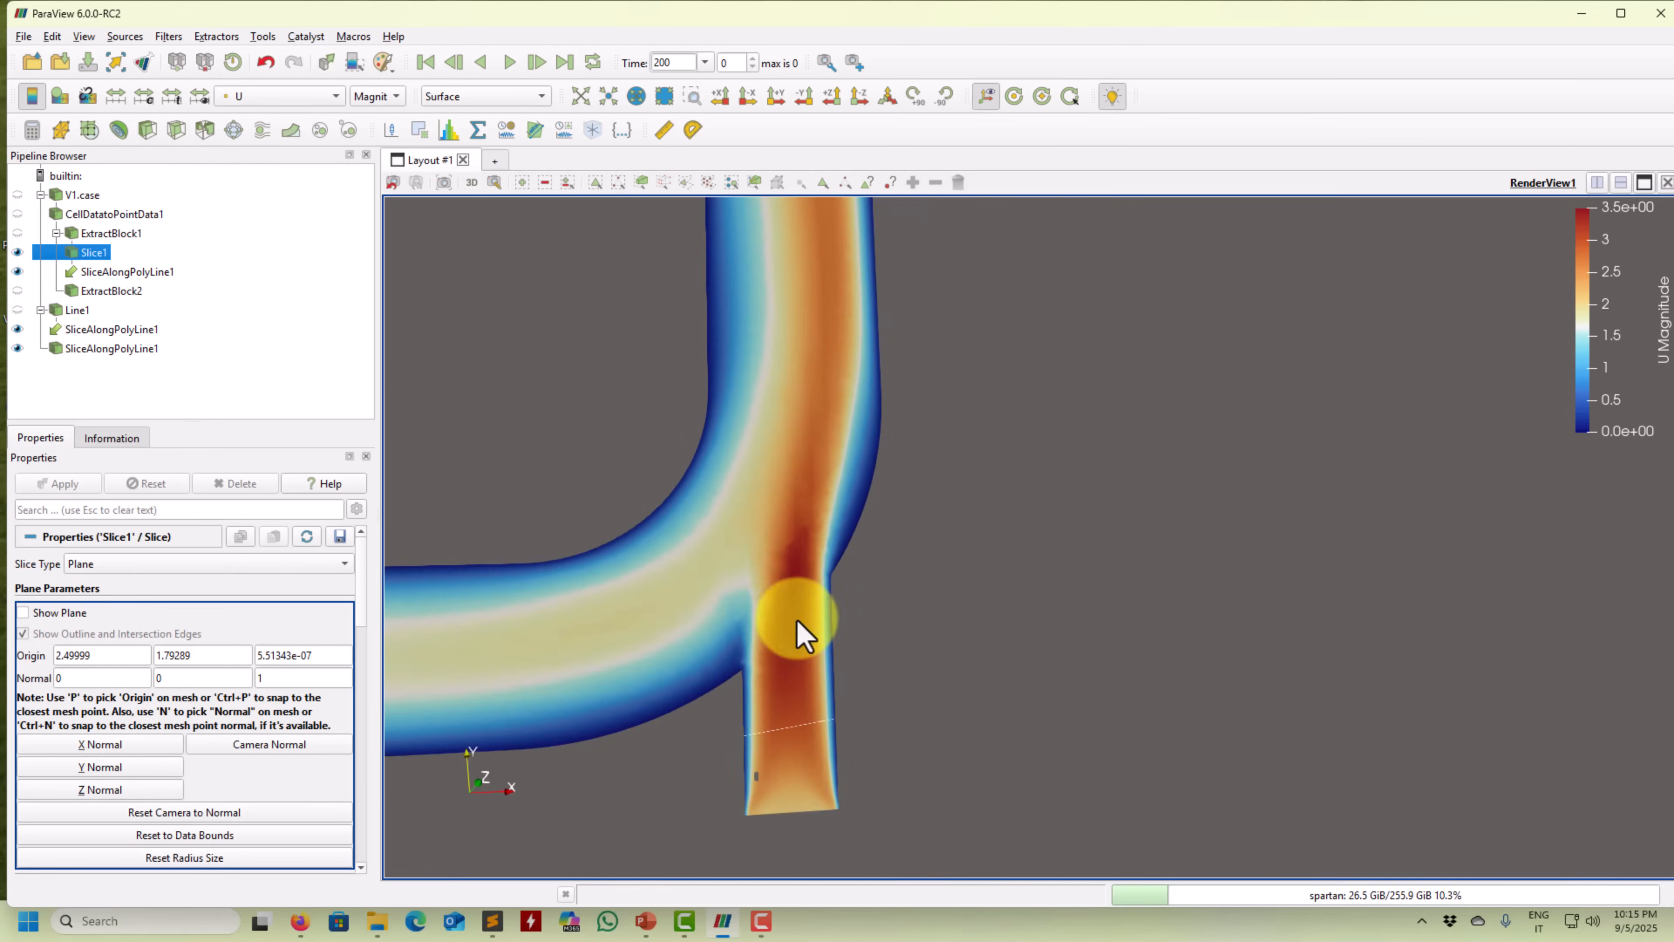
{"action": "left_click_drag", "start_coordinate": [924, 667], "coordinate": [912, 553]}
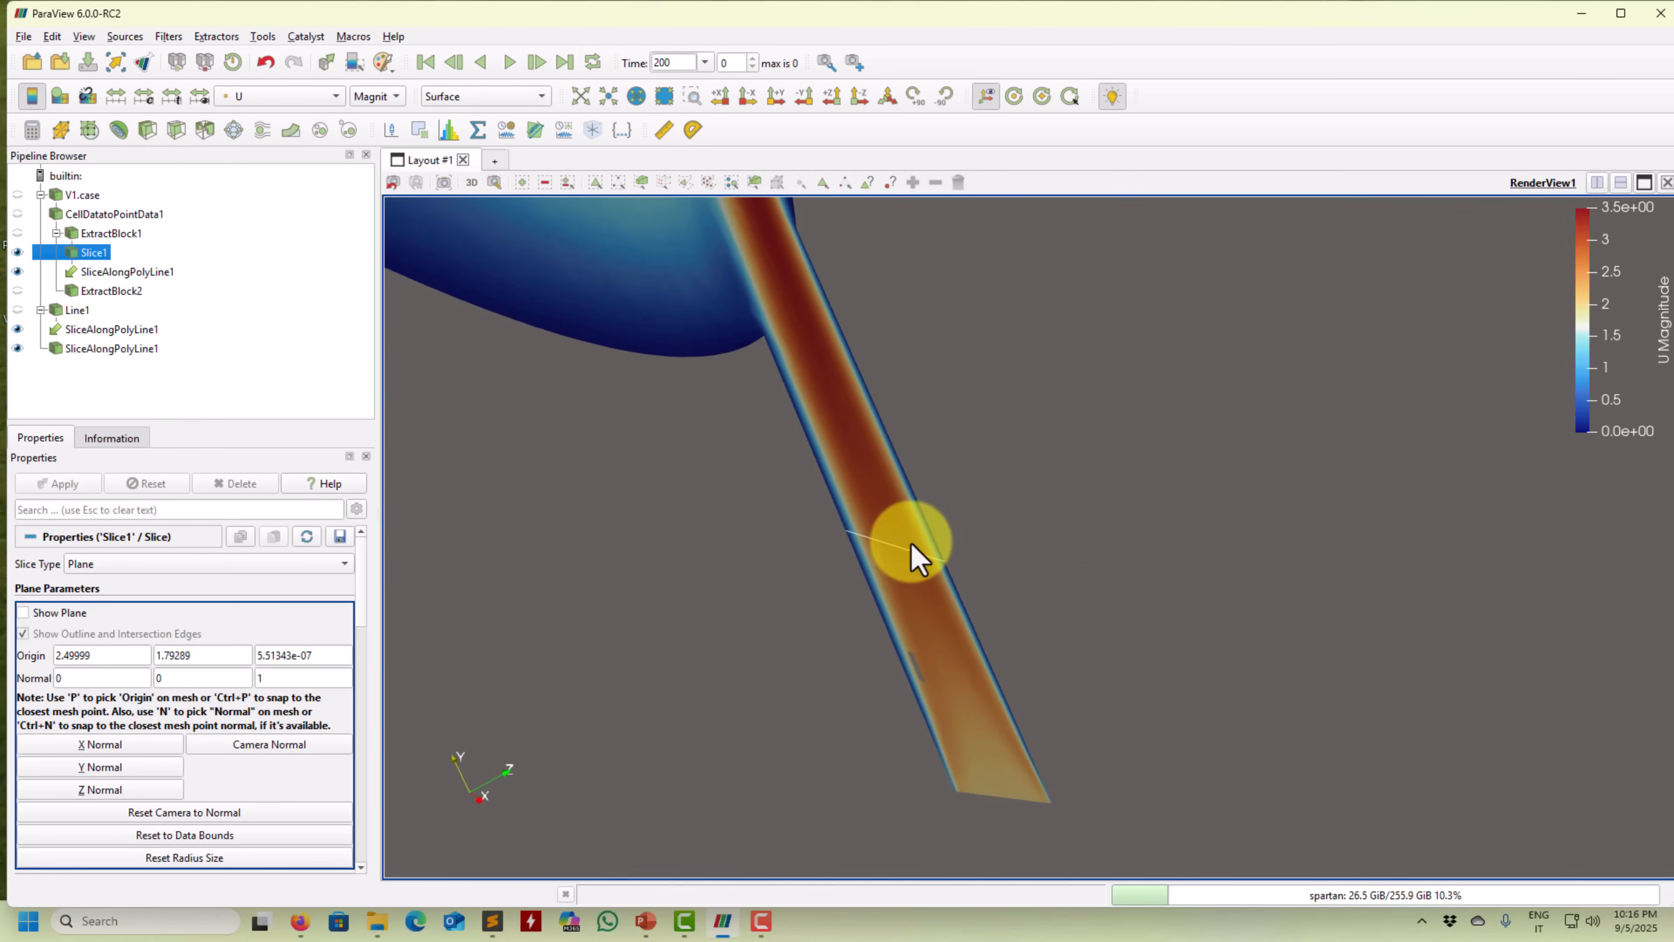
Show Line1's handles, move its first point to the pipe centre, and apply.
{"action": "left_click", "coordinate": [20, 311]}
{"action": "left_click_drag", "start_coordinate": [634, 574], "coordinate": [519, 730]}
{"action": "middle_click_drag", "start_coordinate": [877, 629], "coordinate": [804, 726]}
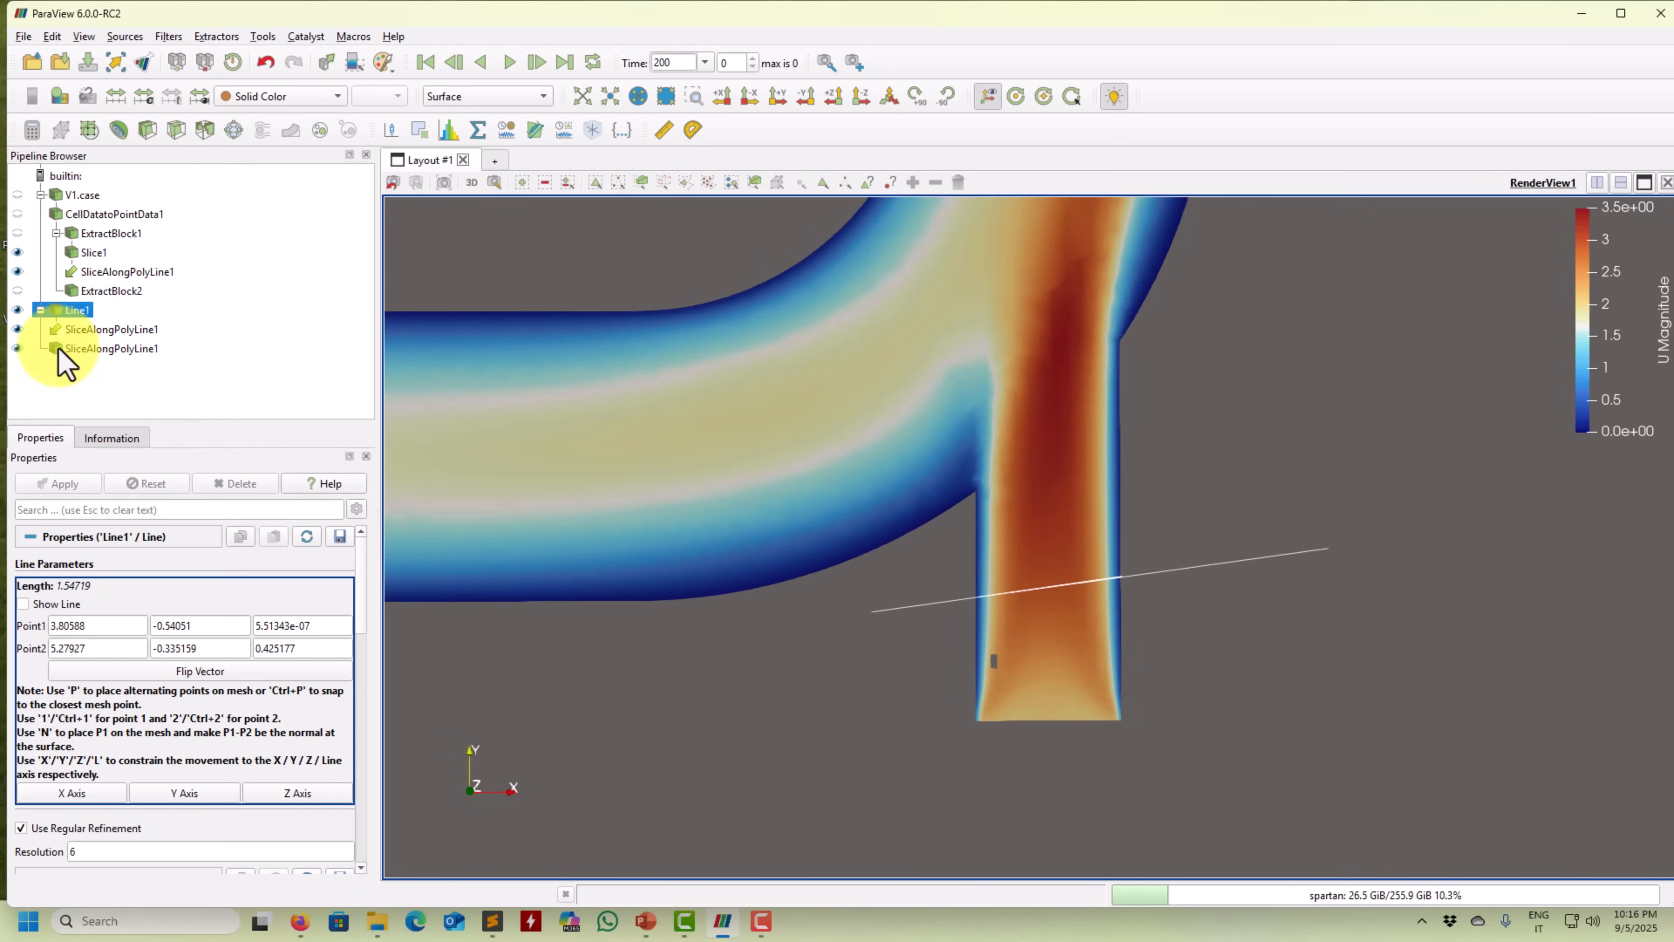
{"action": "left_click", "coordinate": [24, 604]}
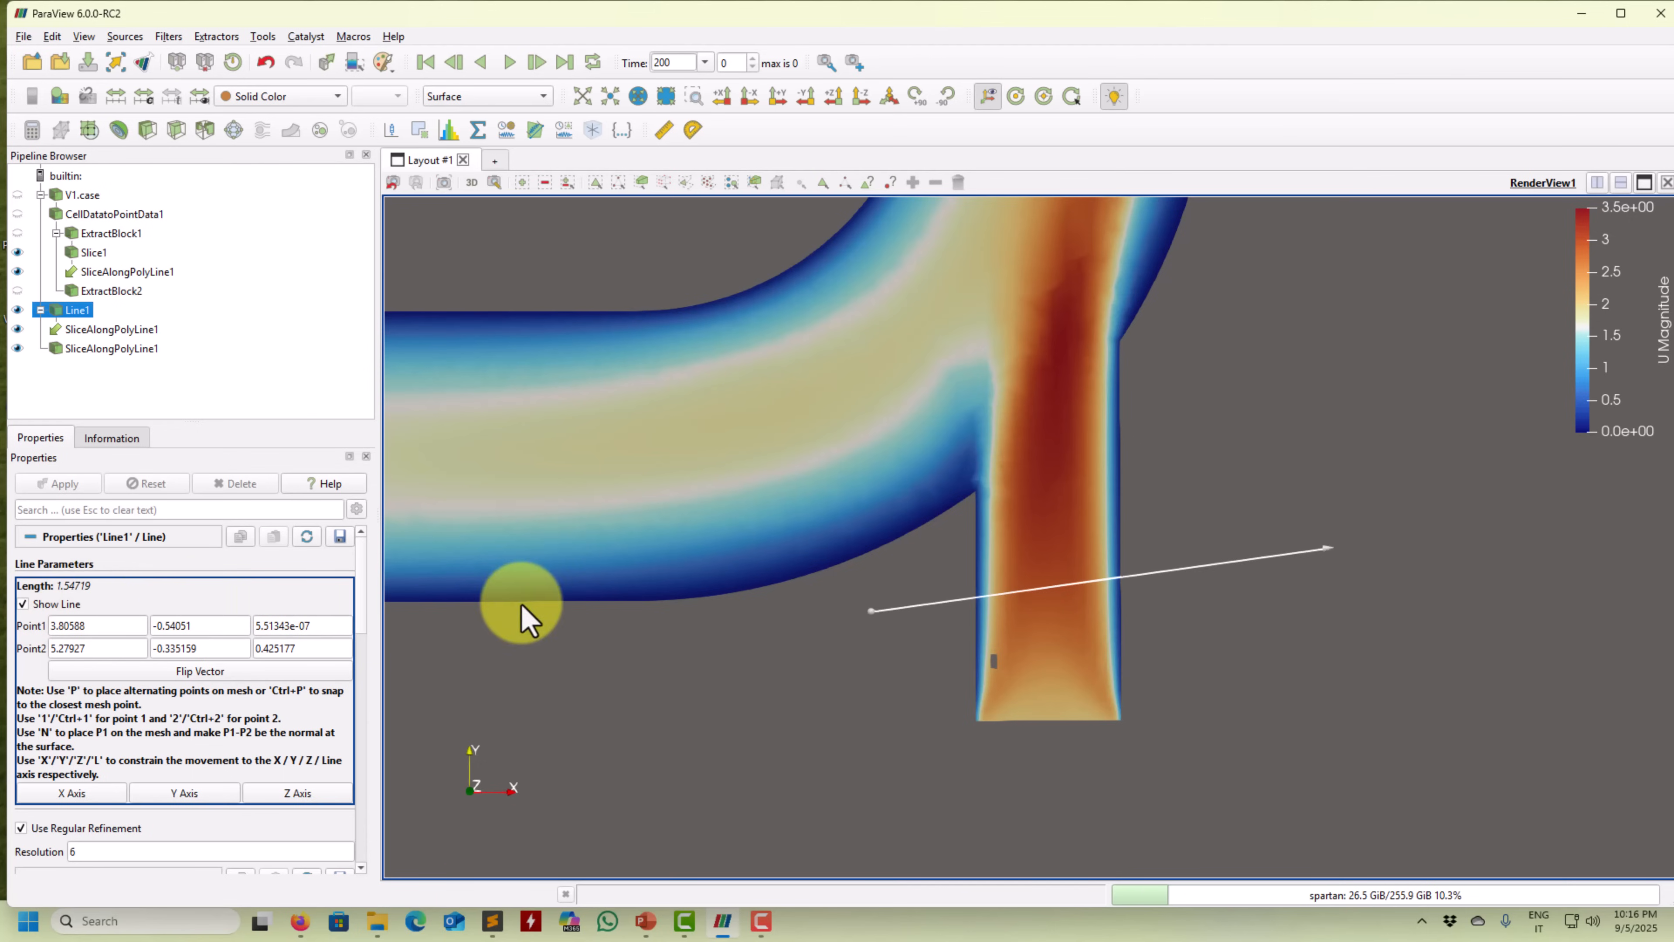
{"action": "scroll", "coordinate": [795, 660], "scroll_direction": "down", "scroll_amount": 1}
{"action": "scroll", "coordinate": [794, 659], "scroll_direction": "down", "scroll_amount": 3}
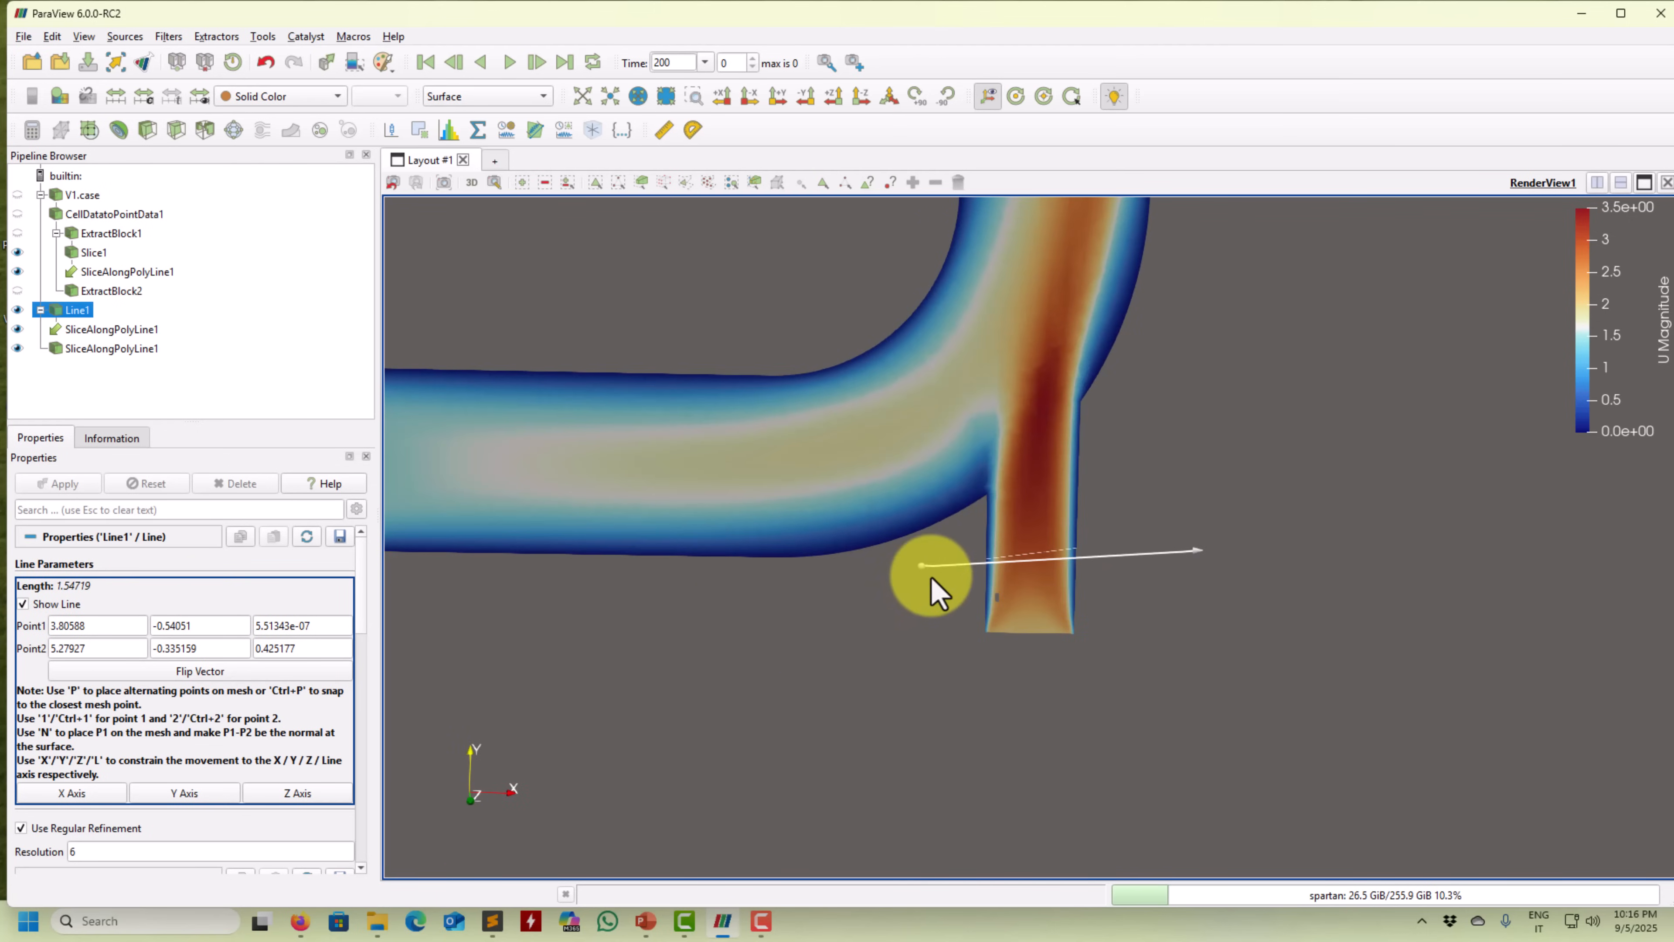
{"action": "left_click_drag", "start_coordinate": [923, 568], "coordinate": [665, 430]}
{"action": "left_click", "coordinate": [53, 484]}
Reposition Line1's first point onto the main pipe and apply again.
{"action": "left_click_drag", "start_coordinate": [780, 524], "coordinate": [1139, 524]}
{"action": "left_click_drag", "start_coordinate": [1206, 845], "coordinate": [1136, 804]}
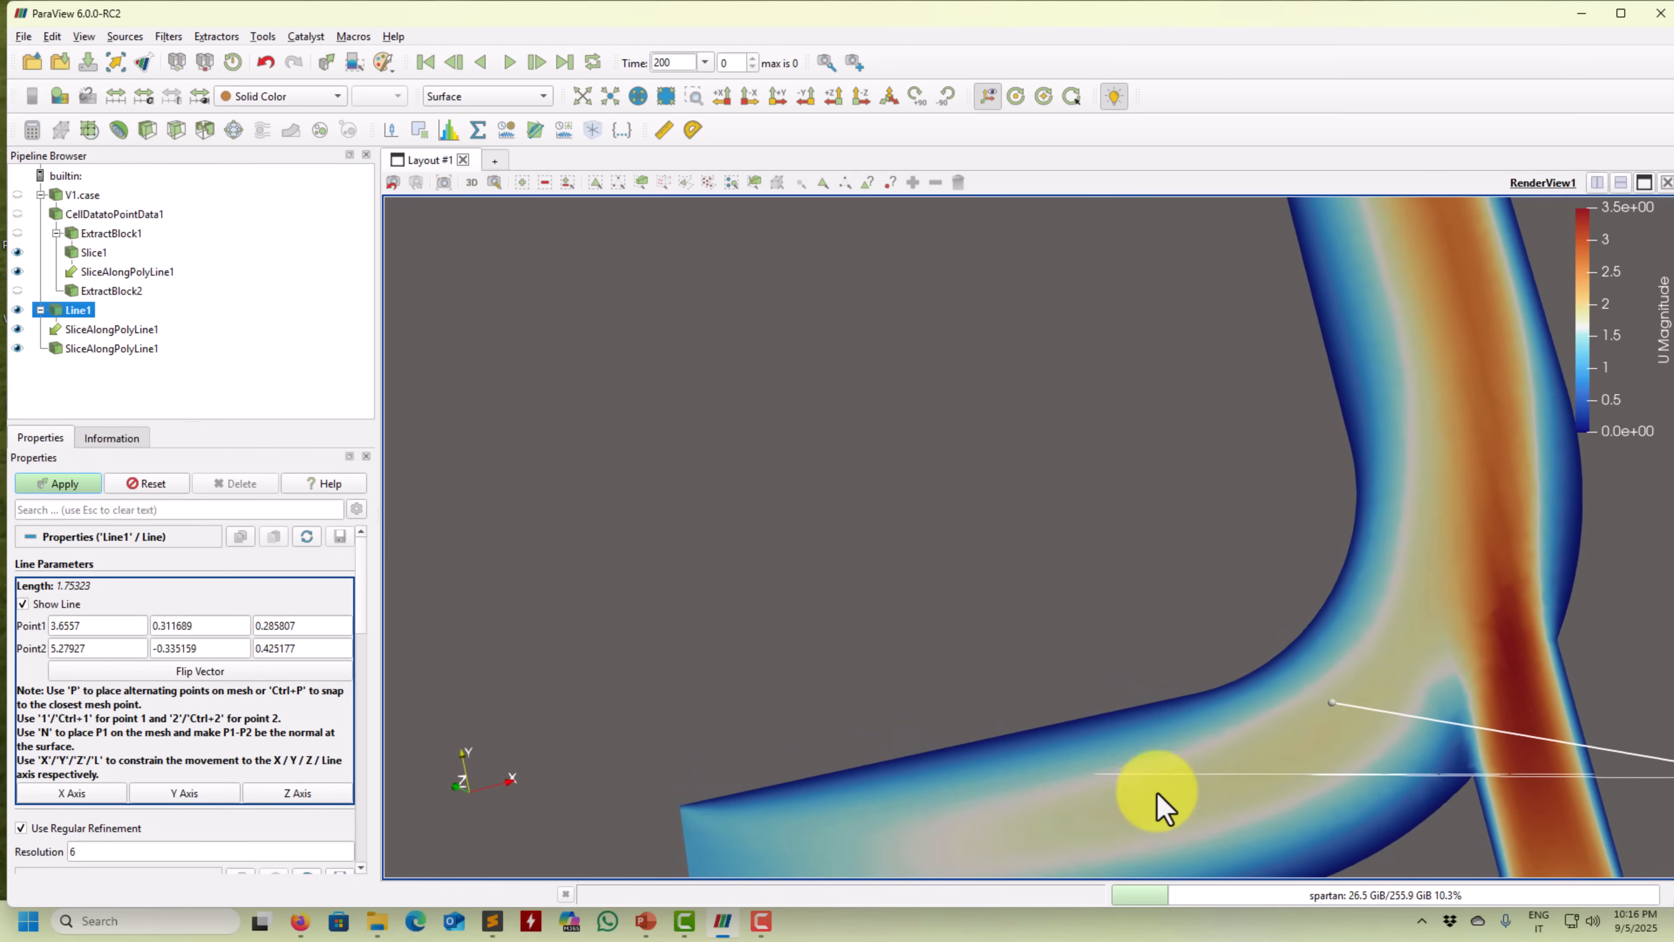
{"action": "middle_click_drag", "start_coordinate": [1136, 804], "coordinate": [429, 300]}
{"action": "left_click_drag", "start_coordinate": [808, 438], "coordinate": [875, 464]}
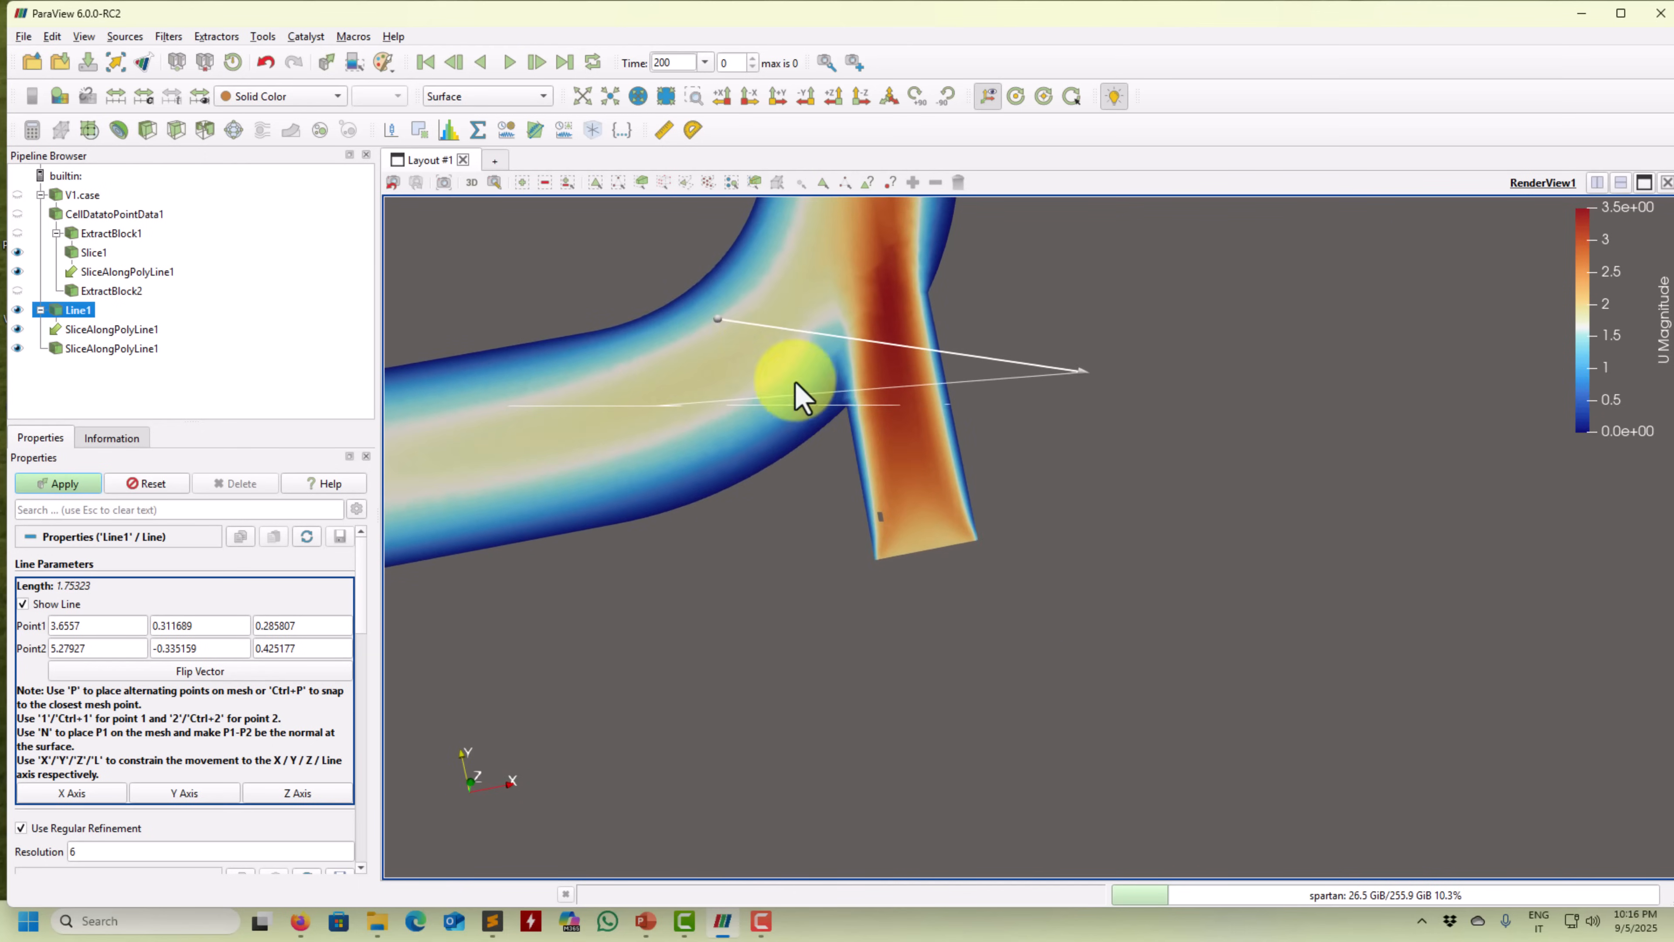
{"action": "left_click_drag", "start_coordinate": [720, 322], "coordinate": [794, 505]}
{"action": "left_click", "coordinate": [92, 487]}
Hide the probe line and turn the elbow to face the slice plane.
{"action": "left_click_drag", "start_coordinate": [710, 736], "coordinate": [816, 806]}
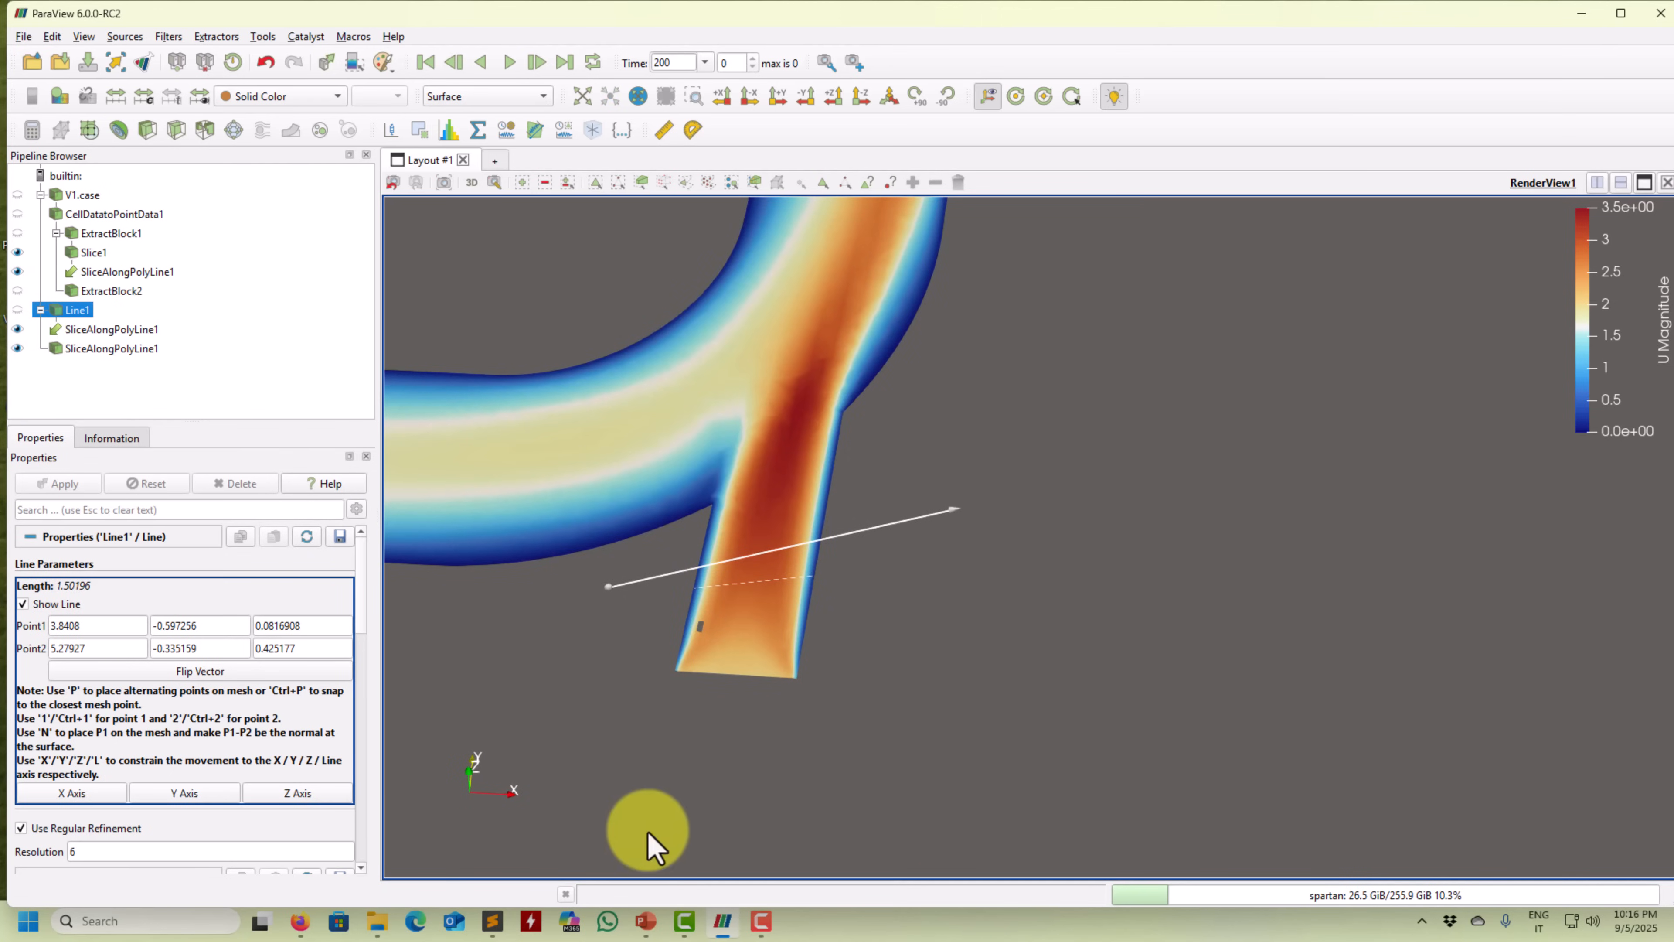
{"action": "left_click_drag", "start_coordinate": [587, 677], "coordinate": [669, 620]}
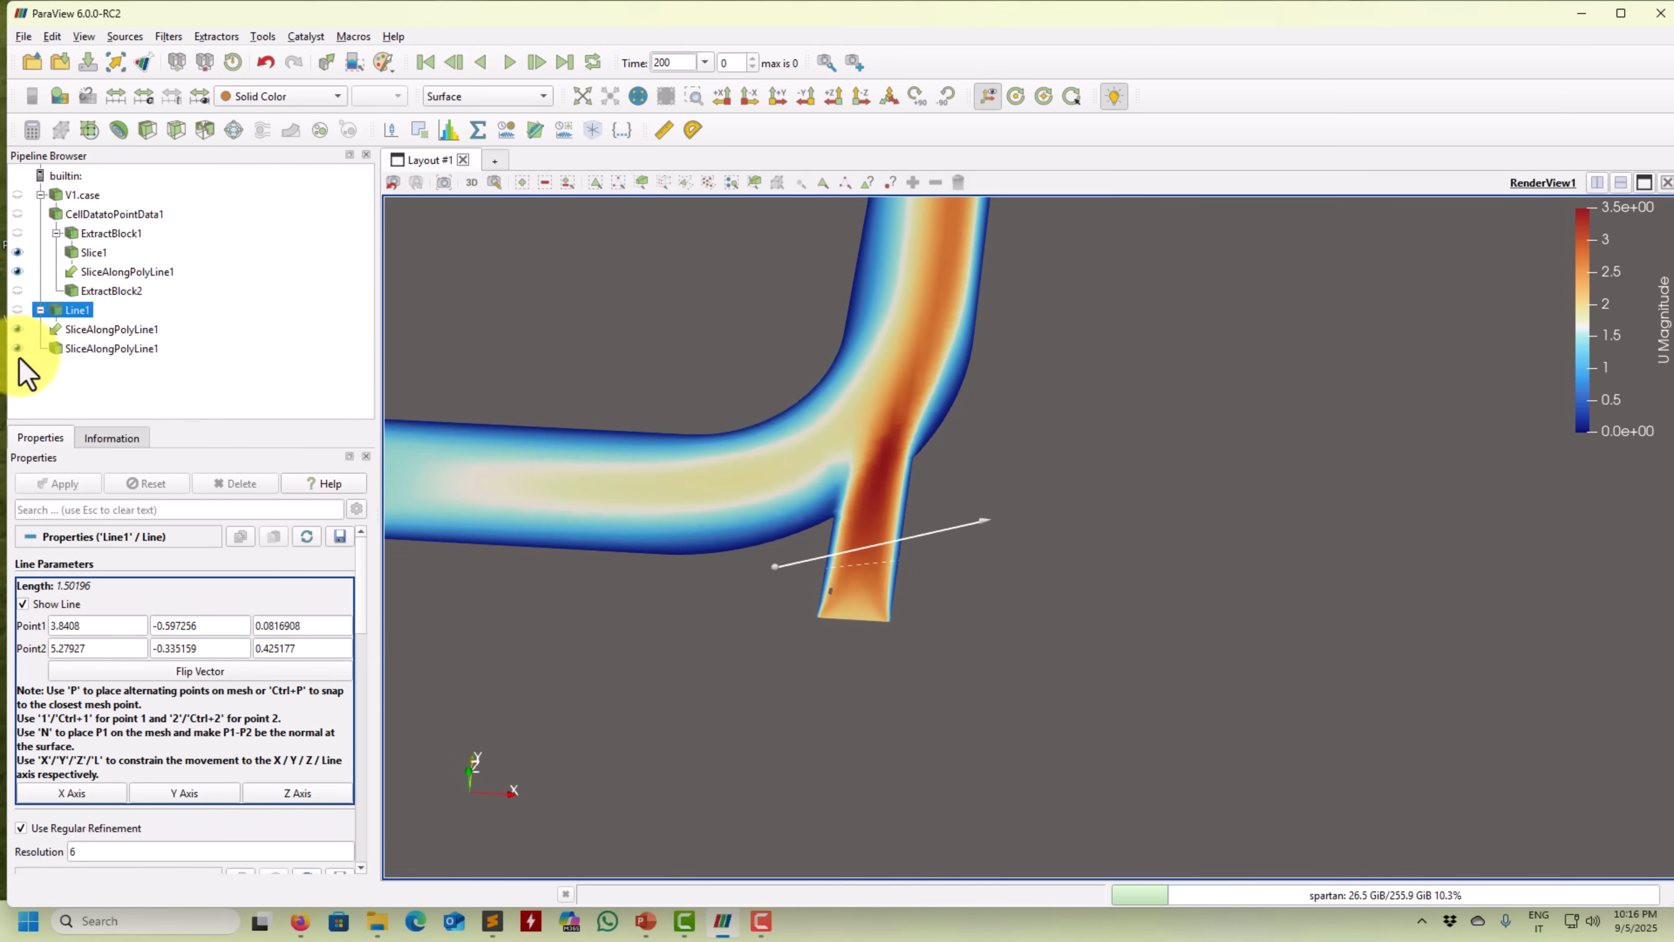
{"action": "left_click", "coordinate": [23, 603]}
{"action": "left_click_drag", "start_coordinate": [707, 778], "coordinate": [863, 628]}
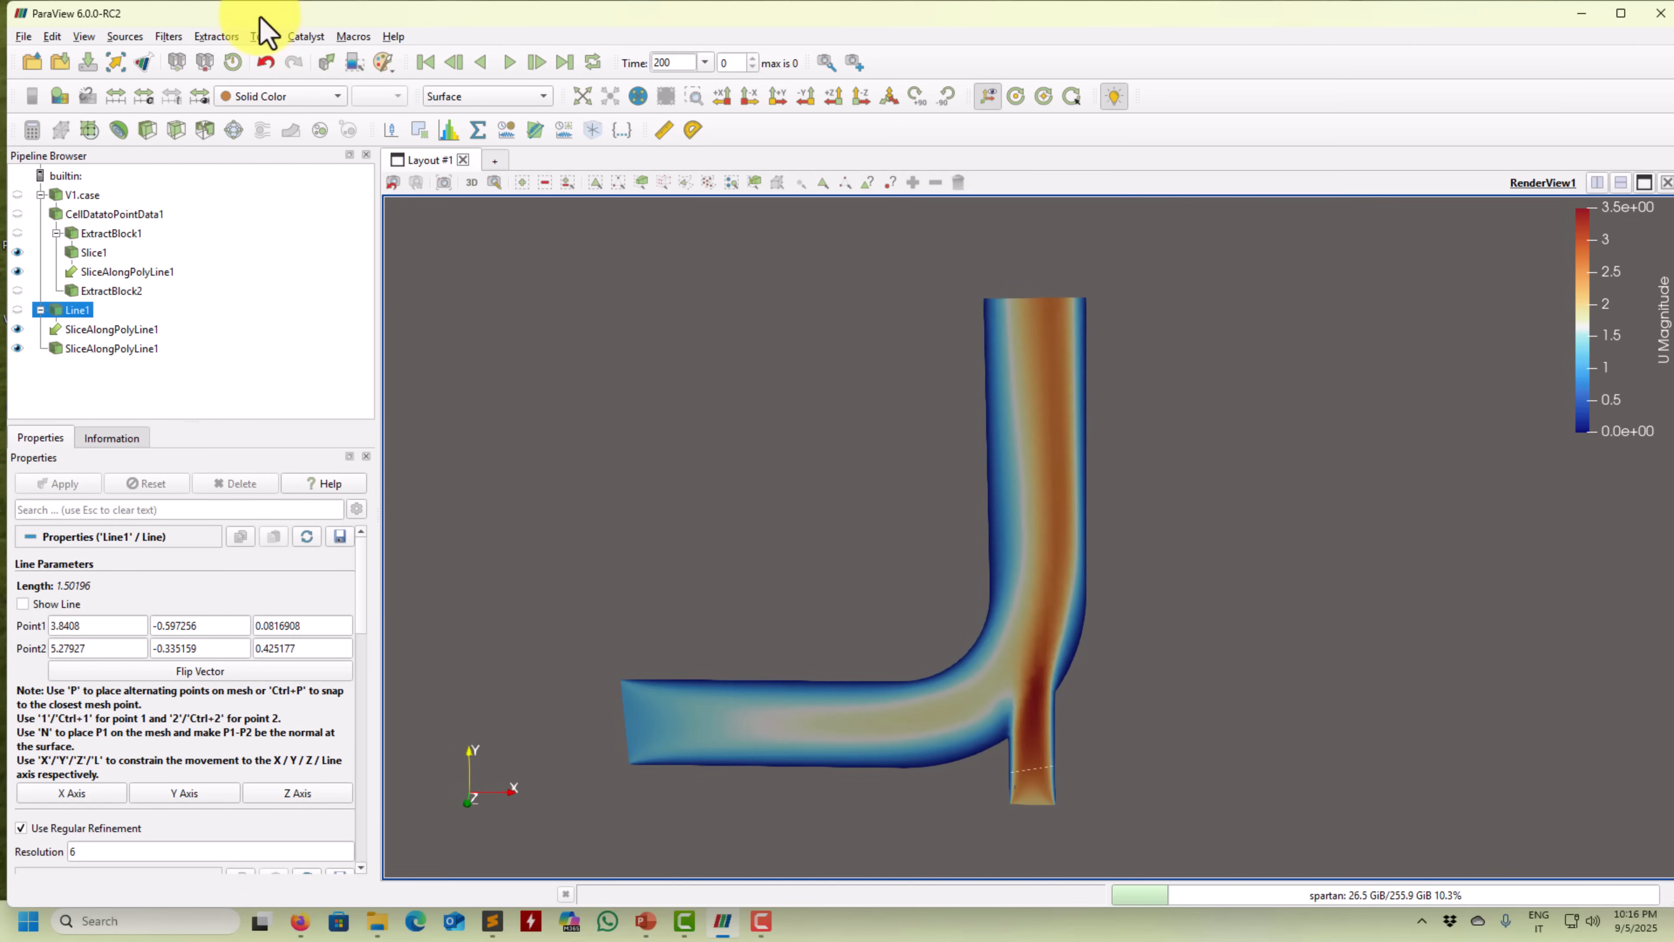
{"action": "left_click", "coordinate": [170, 37]}
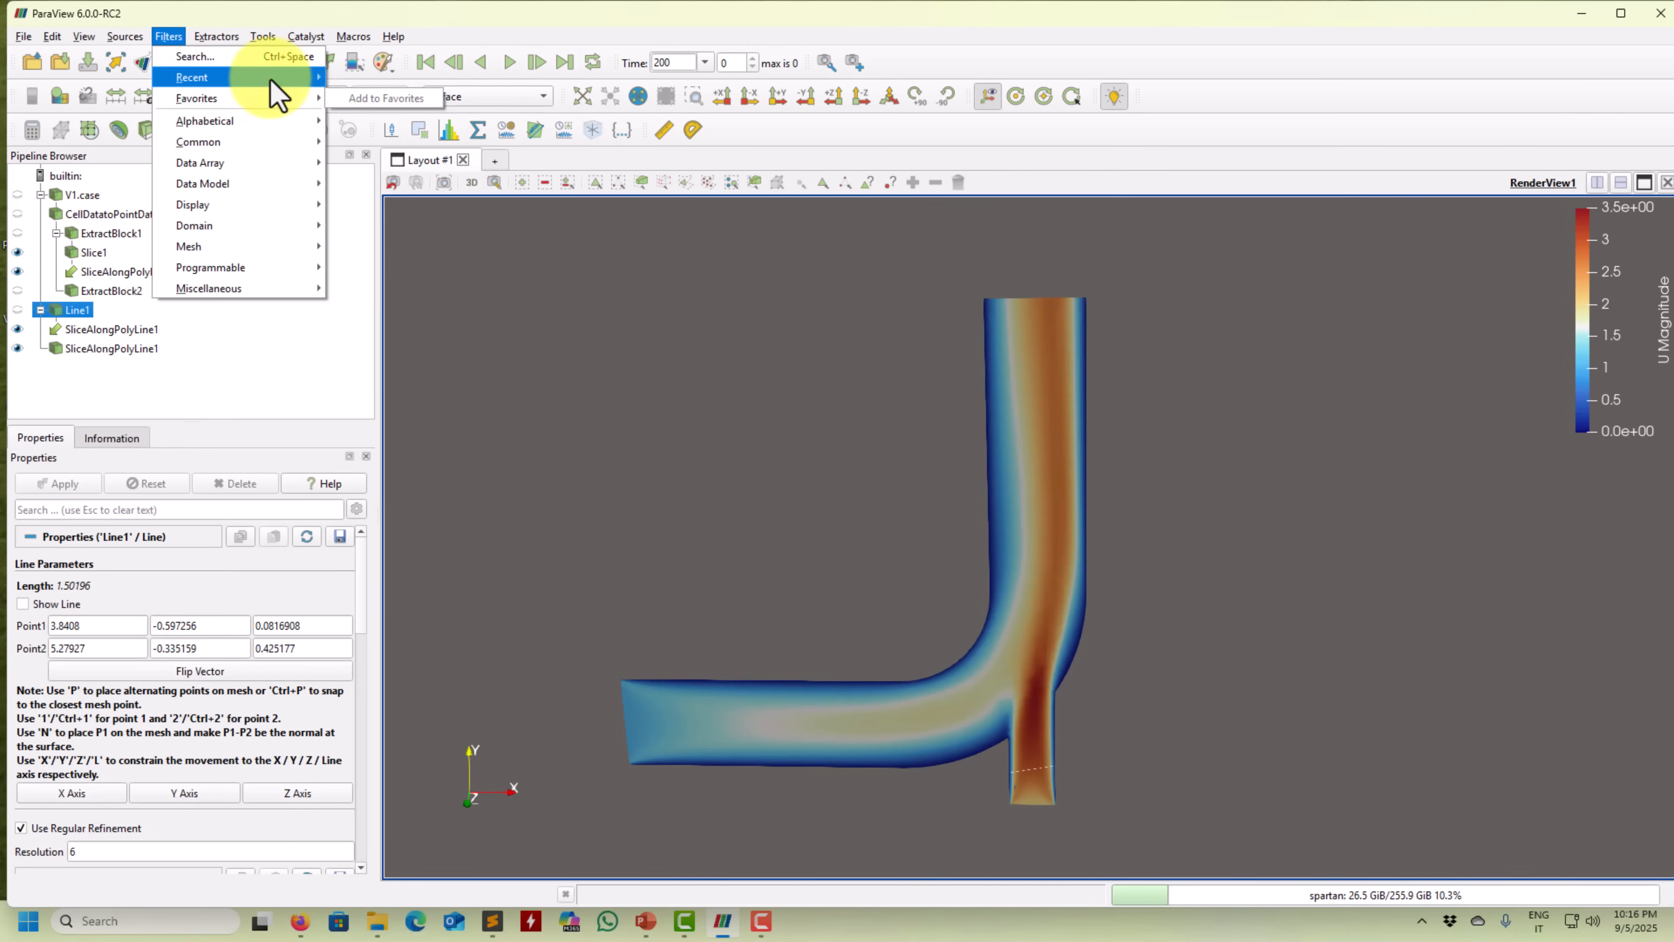
{"action": "mouse_move", "coordinate": [267, 122]}
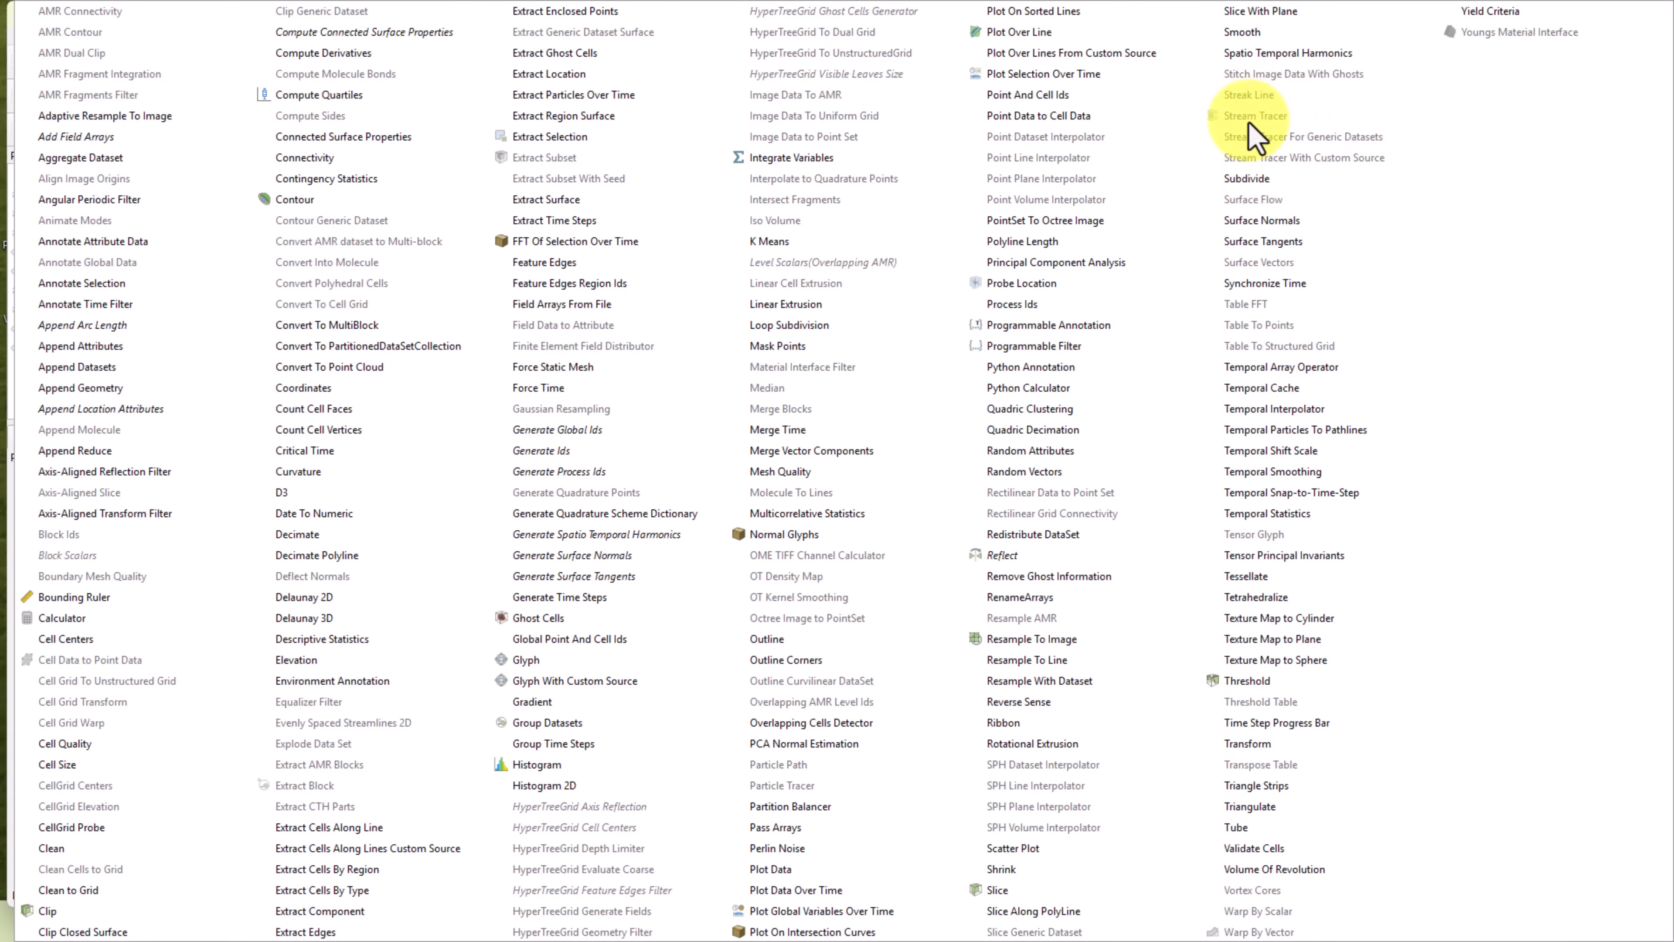
{"action": "key", "text": "Escape"}
{"action": "key", "text": "Escape"}
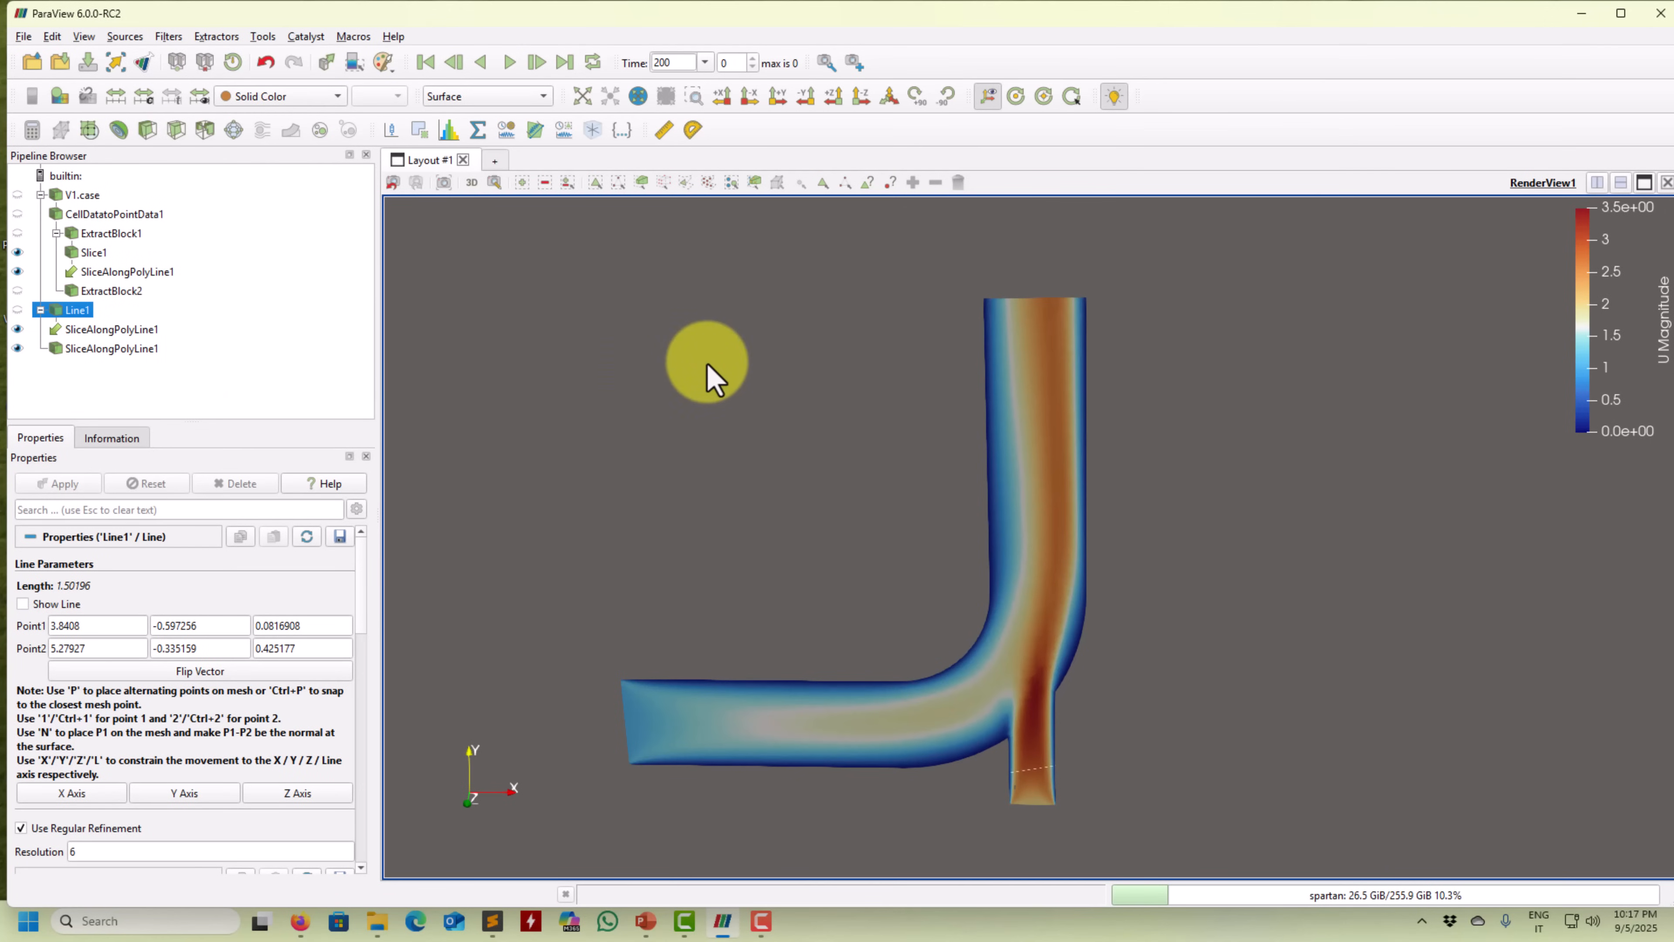
{"action": "left_click", "coordinate": [93, 253]}
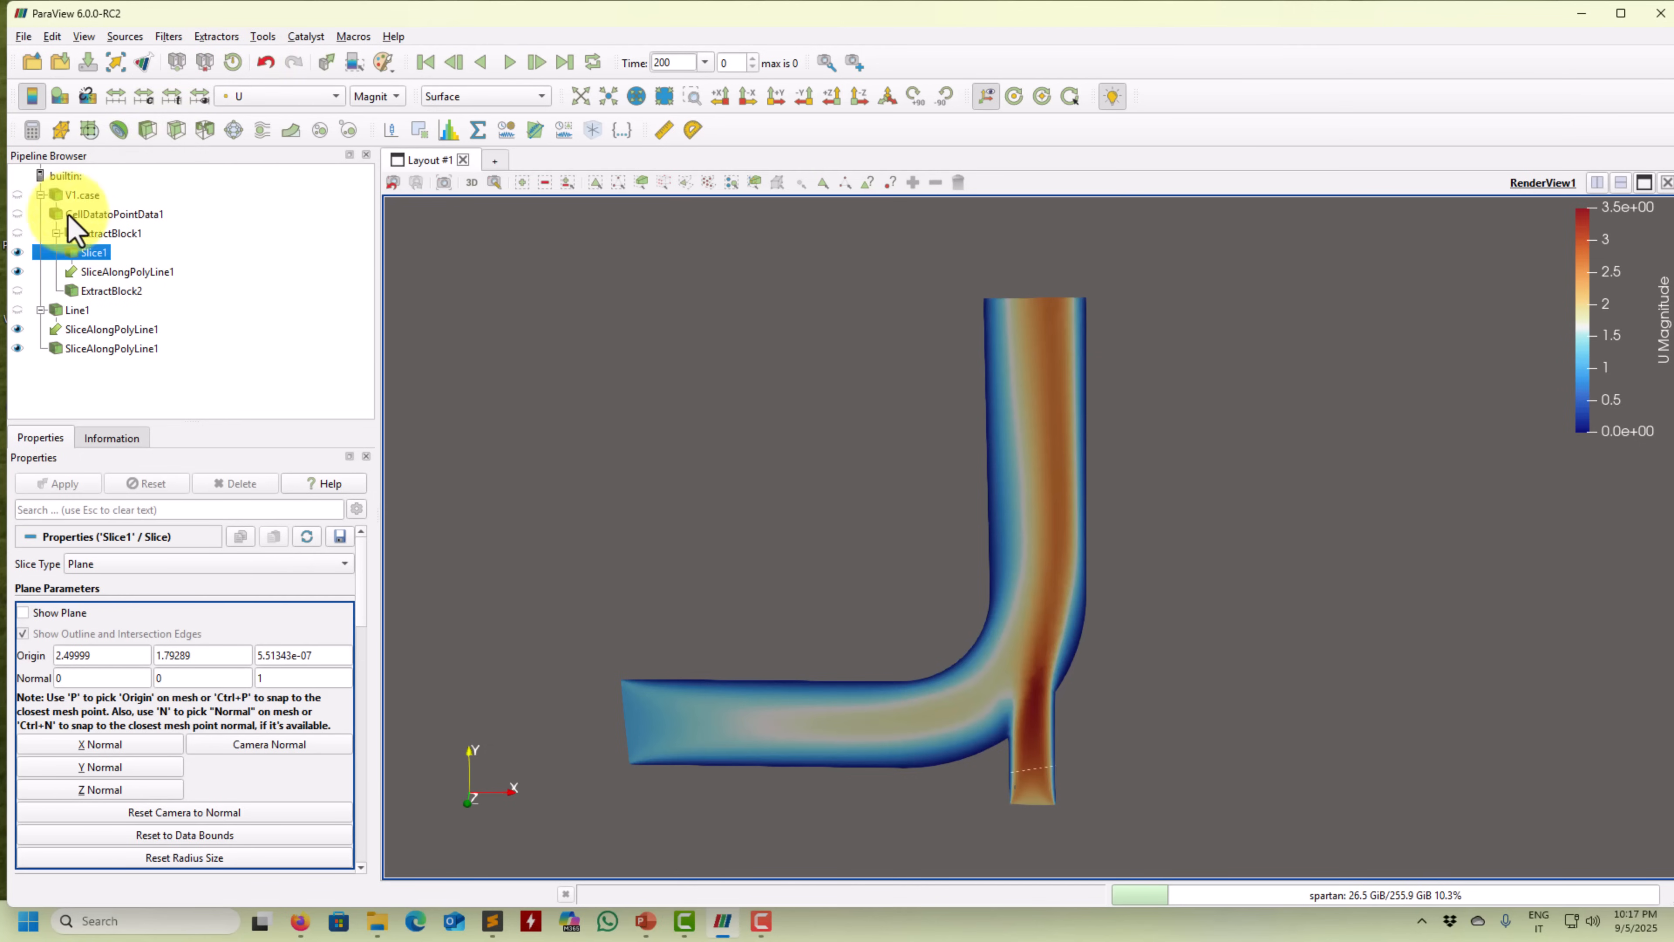
{"action": "left_click", "coordinate": [168, 37]}
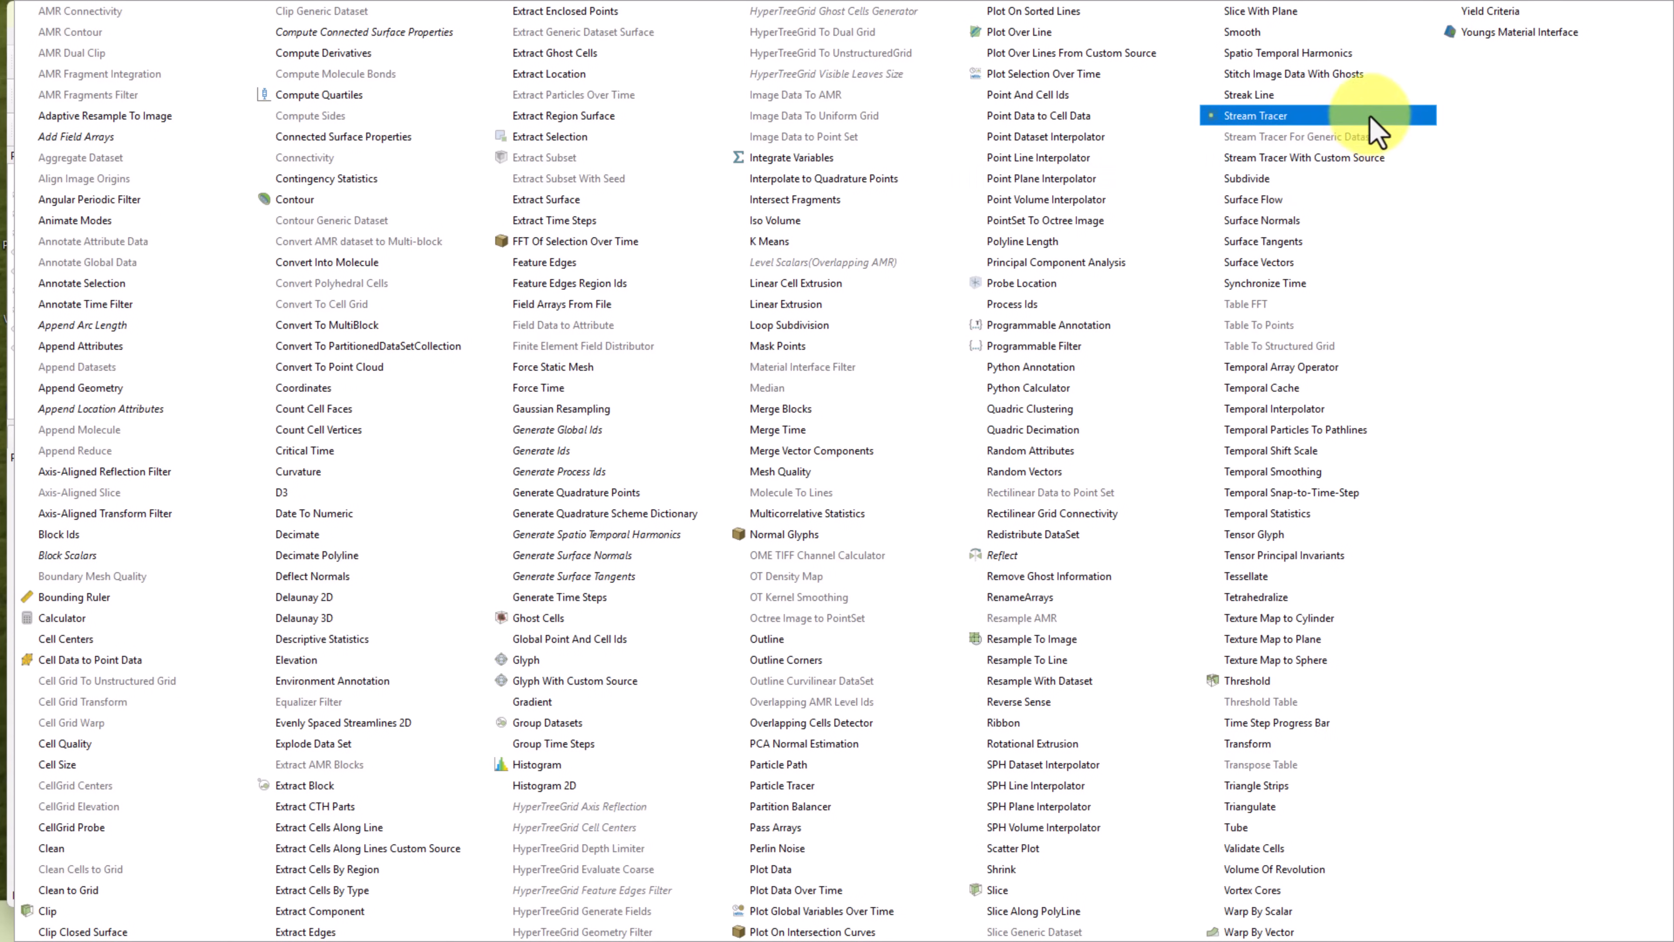
{"action": "left_click", "coordinate": [1285, 162]}
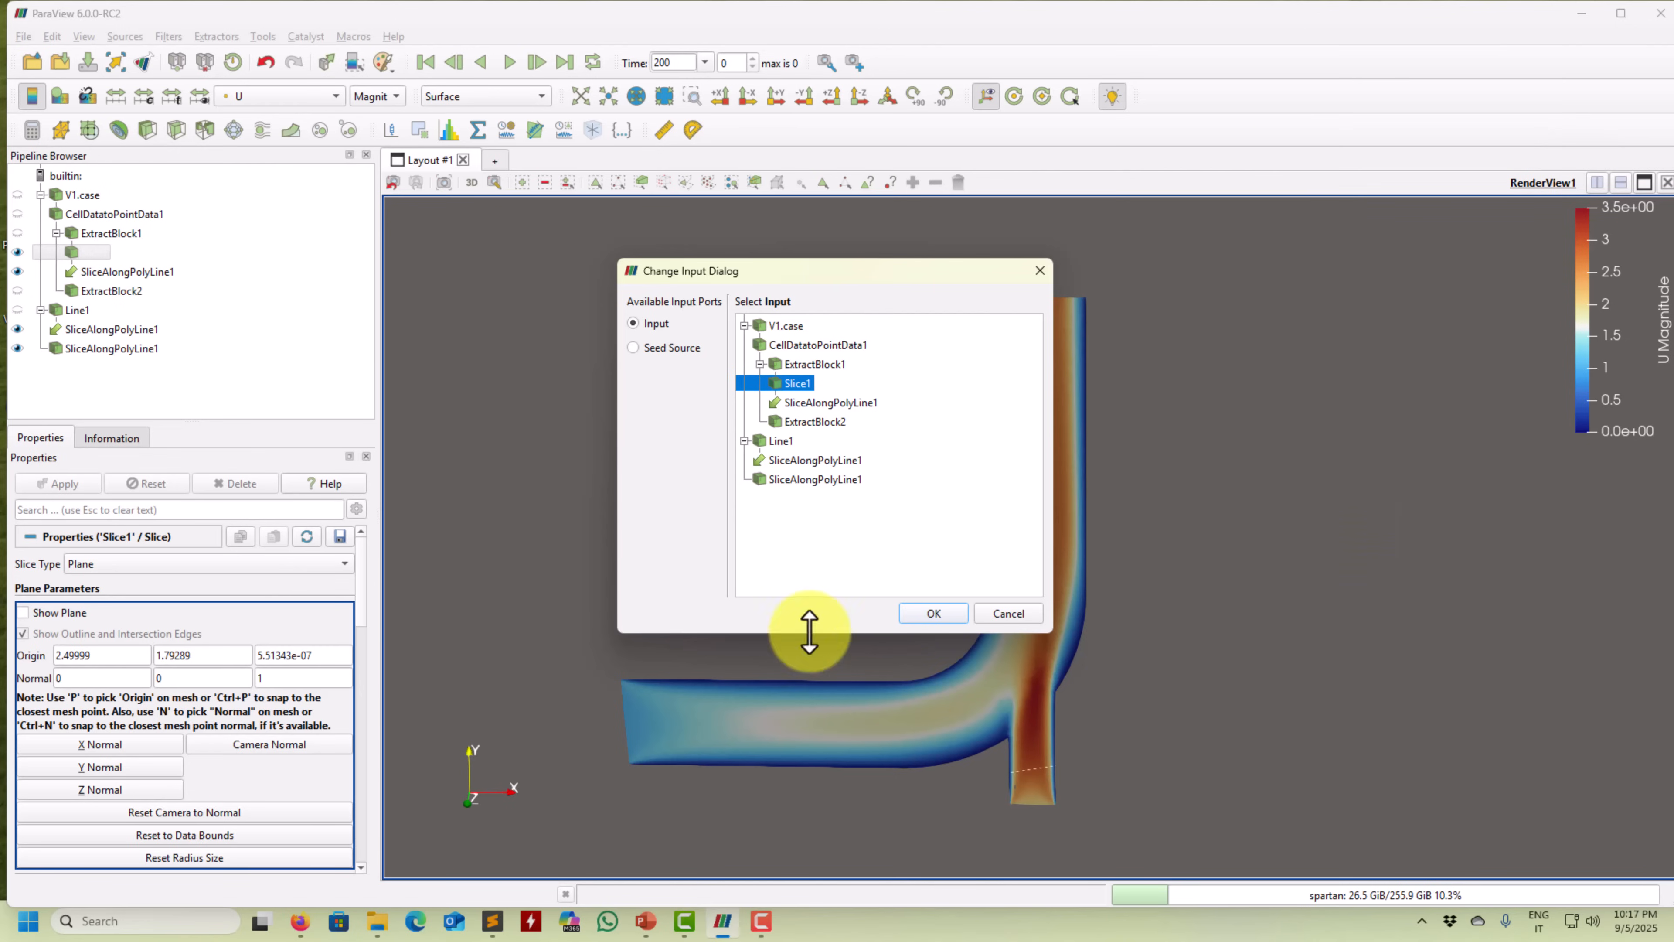
{"action": "left_click", "coordinate": [933, 612]}
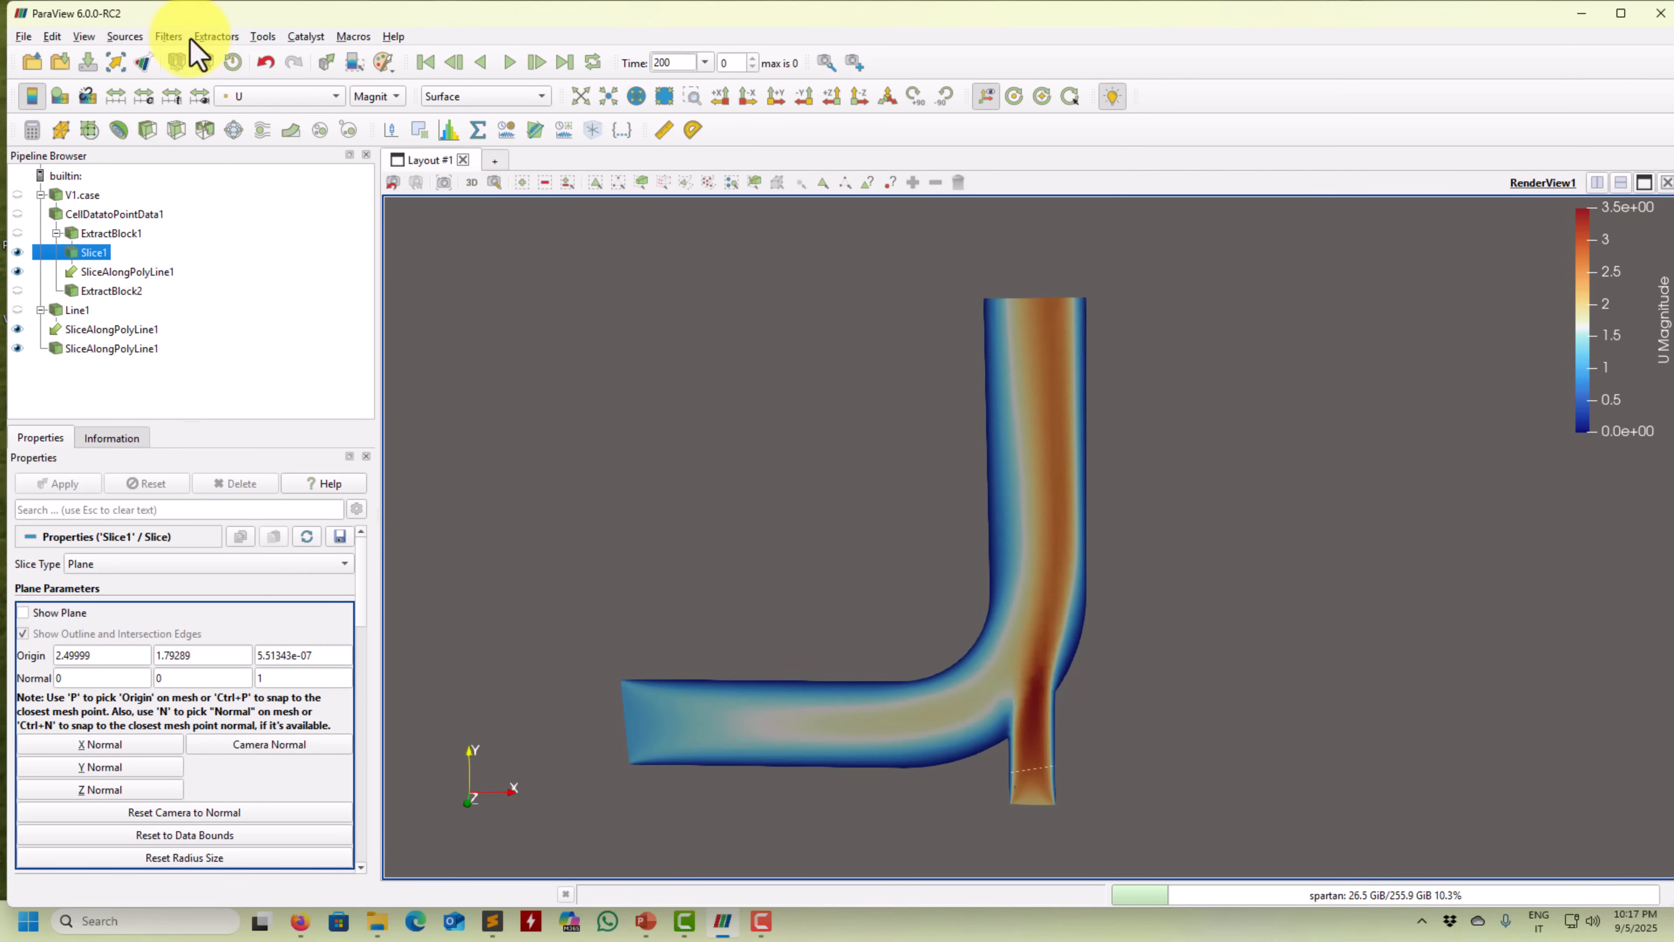
Search filters for 'strea' and create a Stream Tracer With Custom Source.
{"action": "left_click", "coordinate": [168, 36]}
{"action": "left_click", "coordinate": [195, 56]}
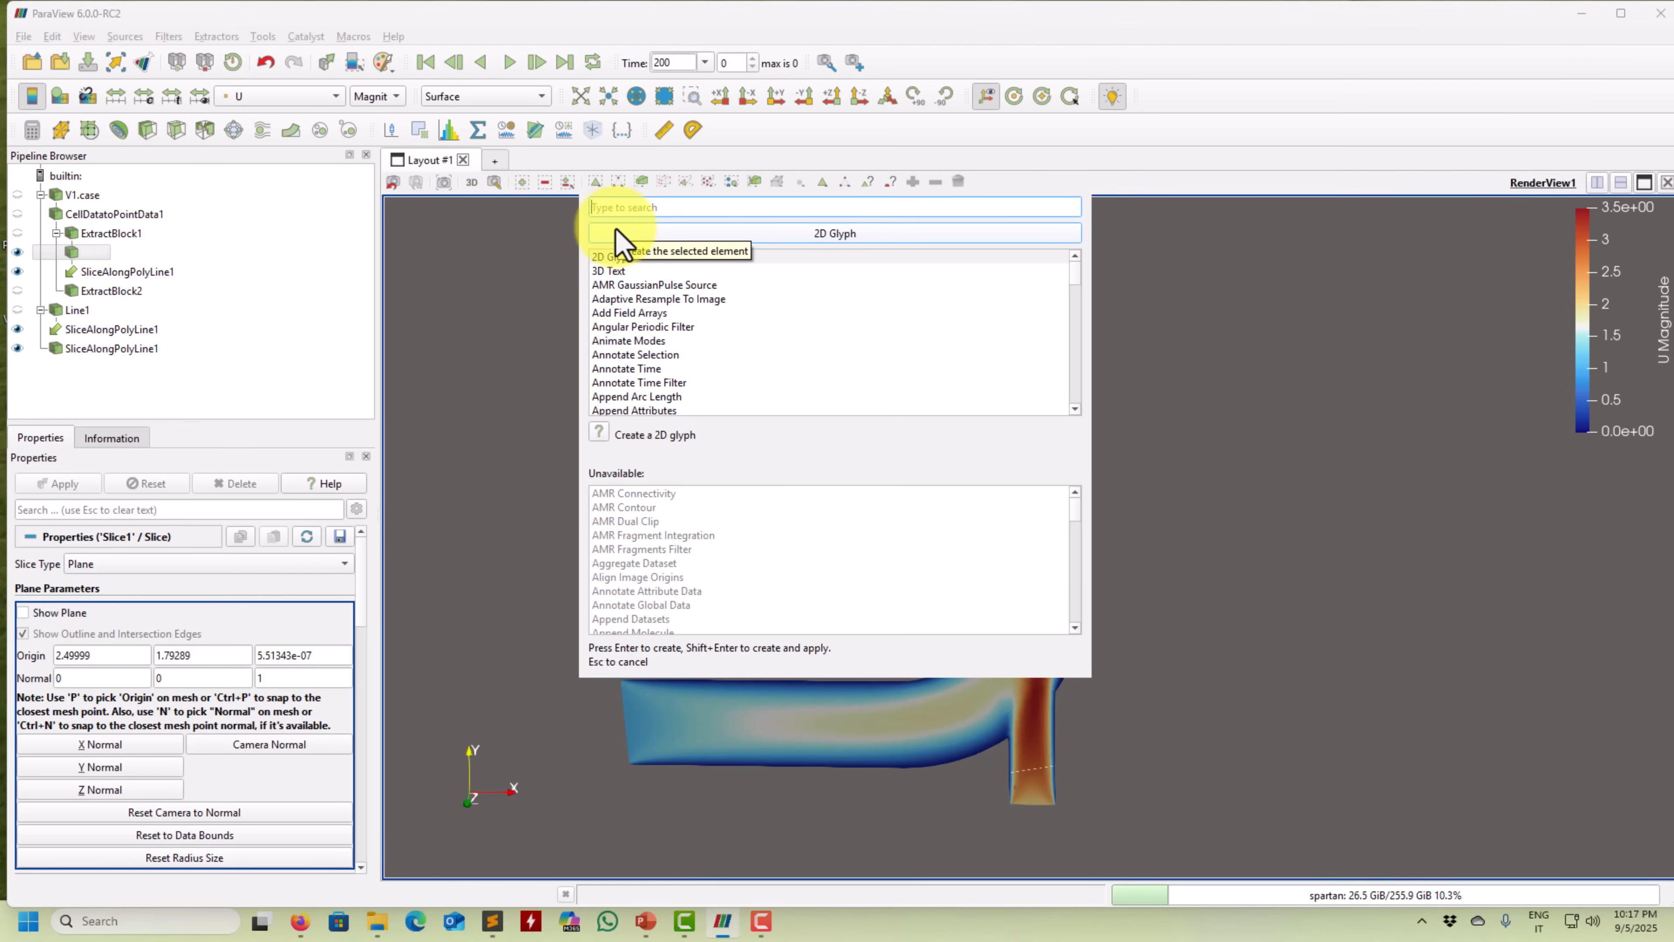
{"action": "type", "text": "resa"}
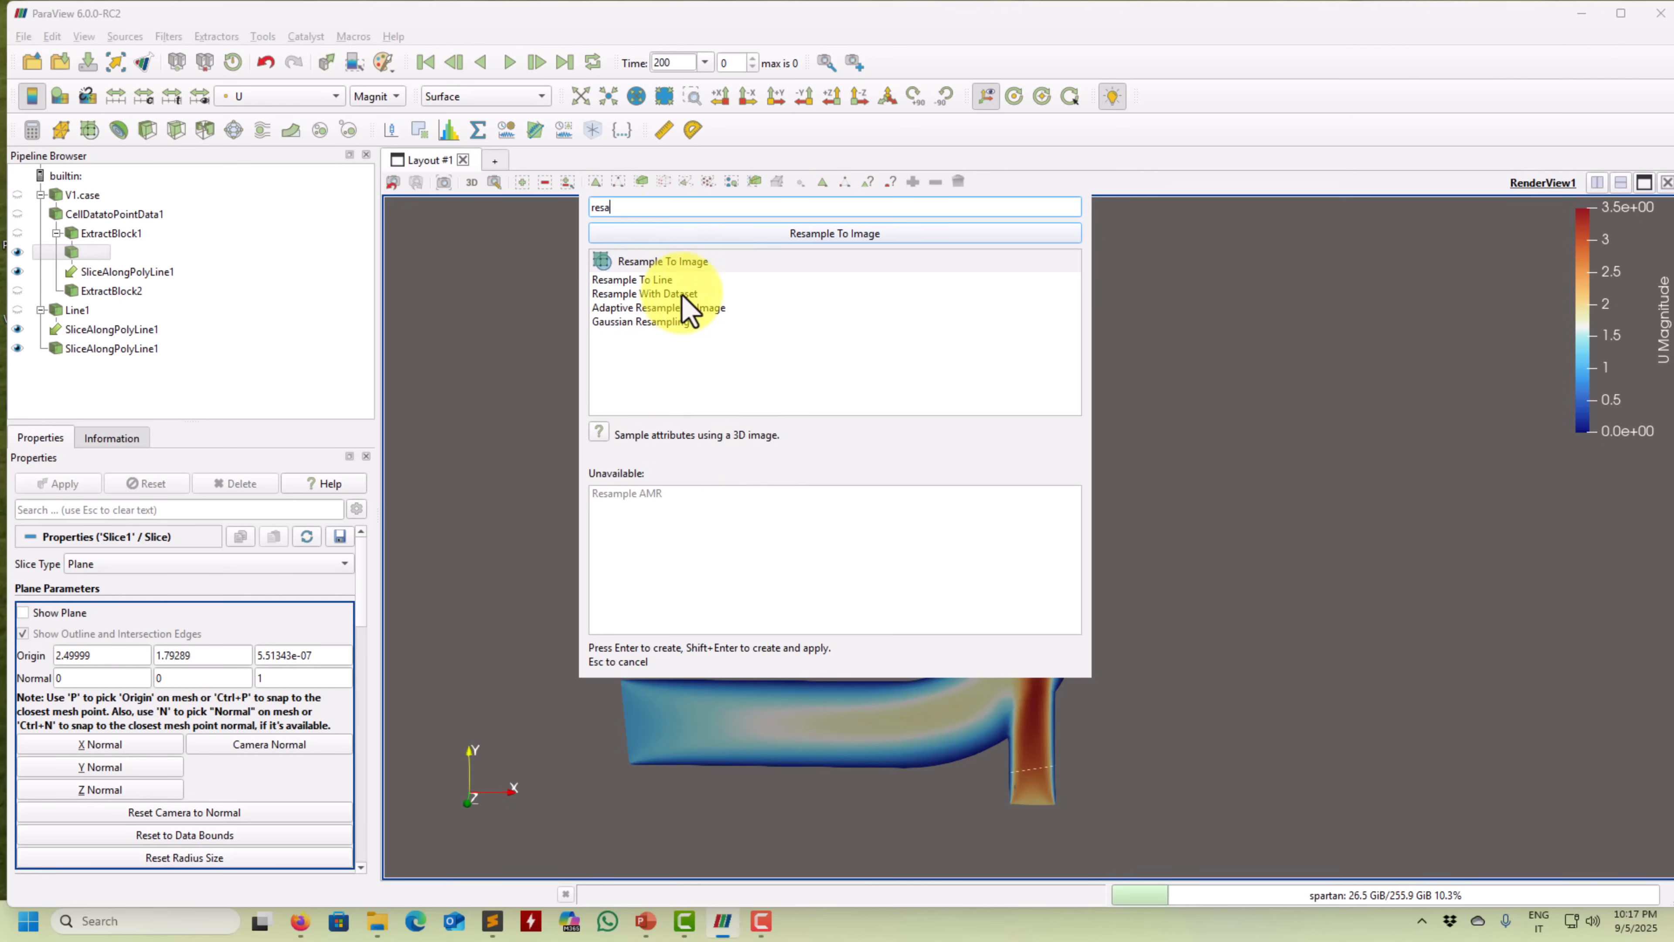
{"action": "left_click", "coordinate": [680, 295]}
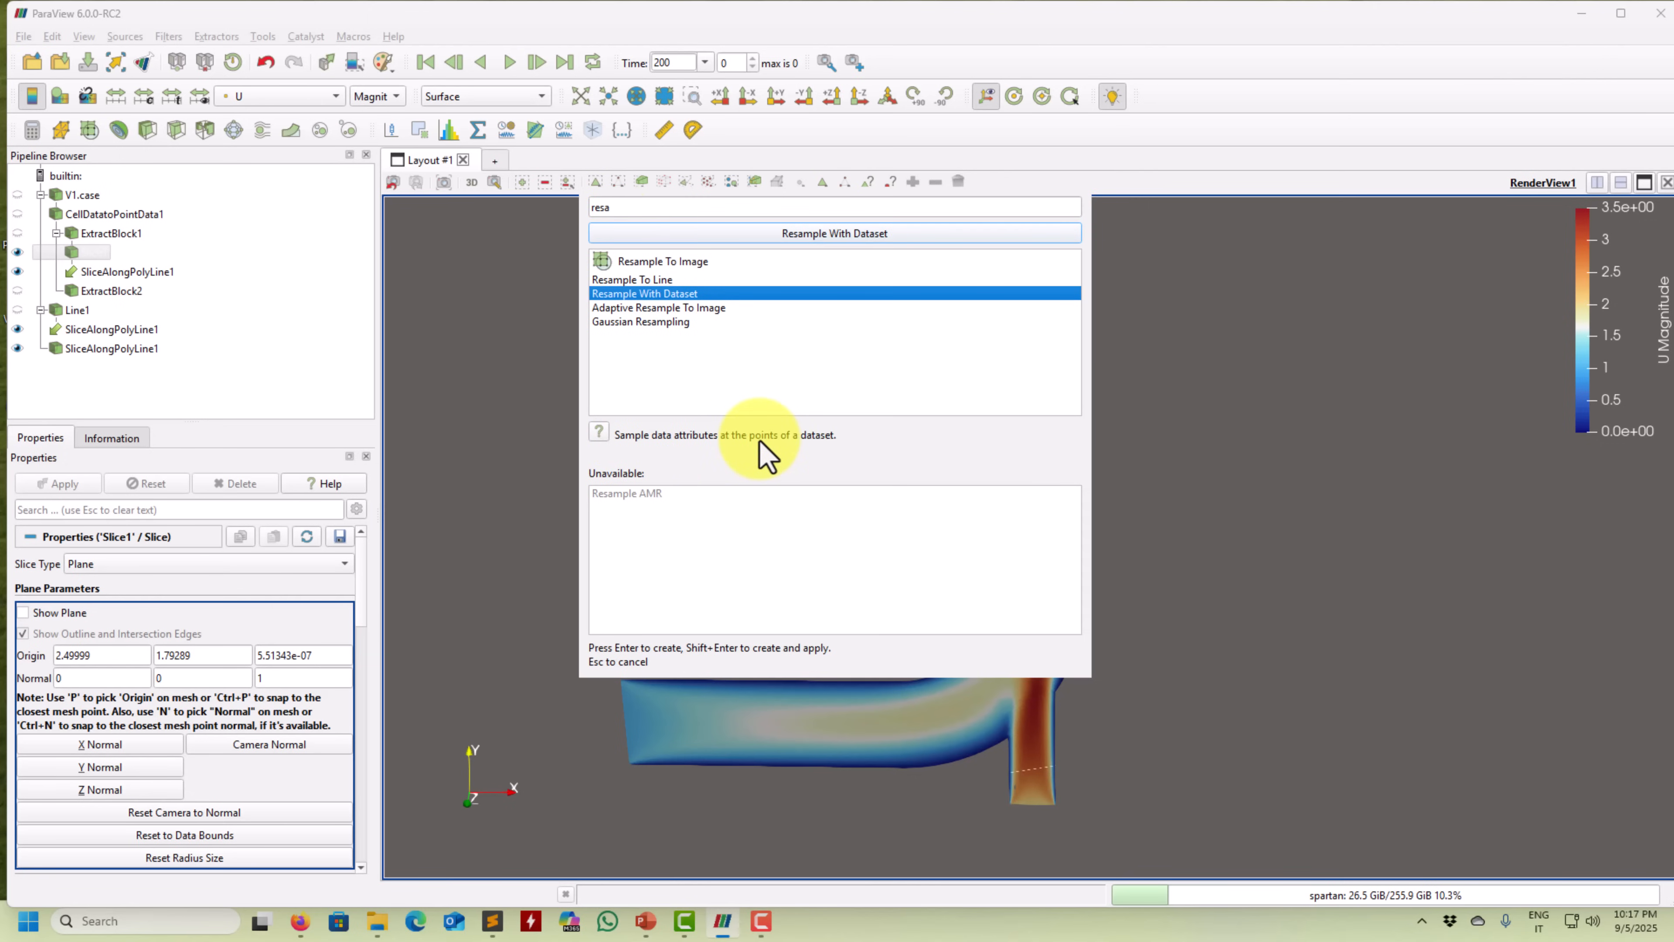
{"action": "left_click", "coordinate": [664, 213]}
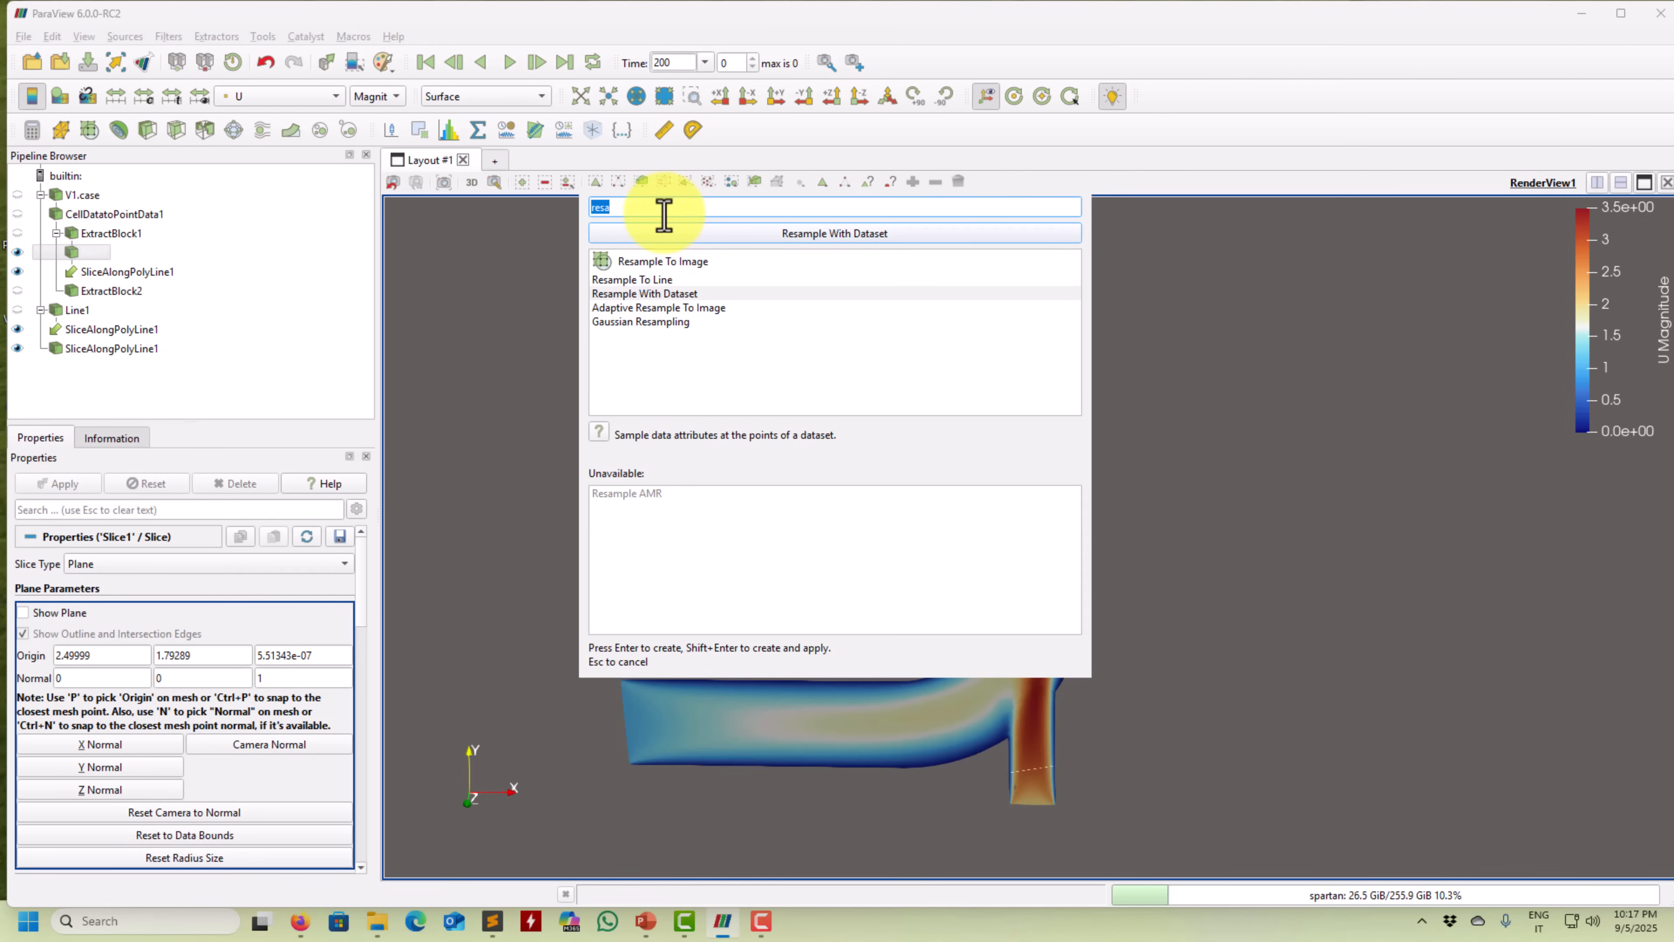
{"action": "key", "text": "BackSpace"}
{"action": "type", "text": "strea"}
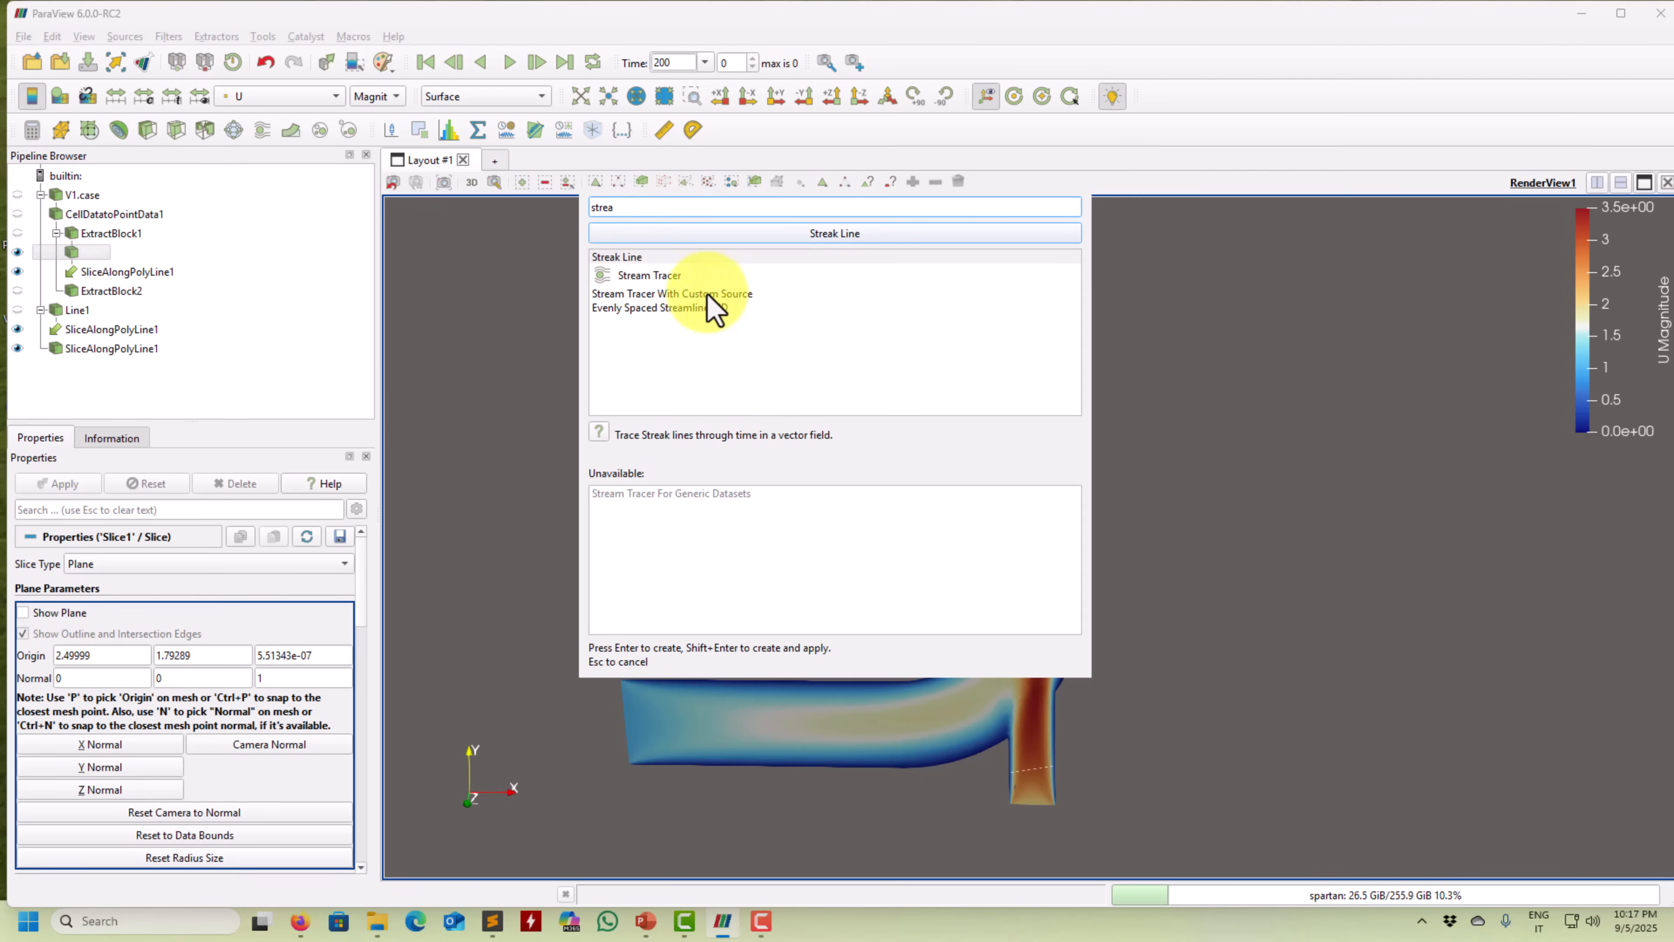
{"action": "key", "text": "Down"}
{"action": "key", "text": "Down"}
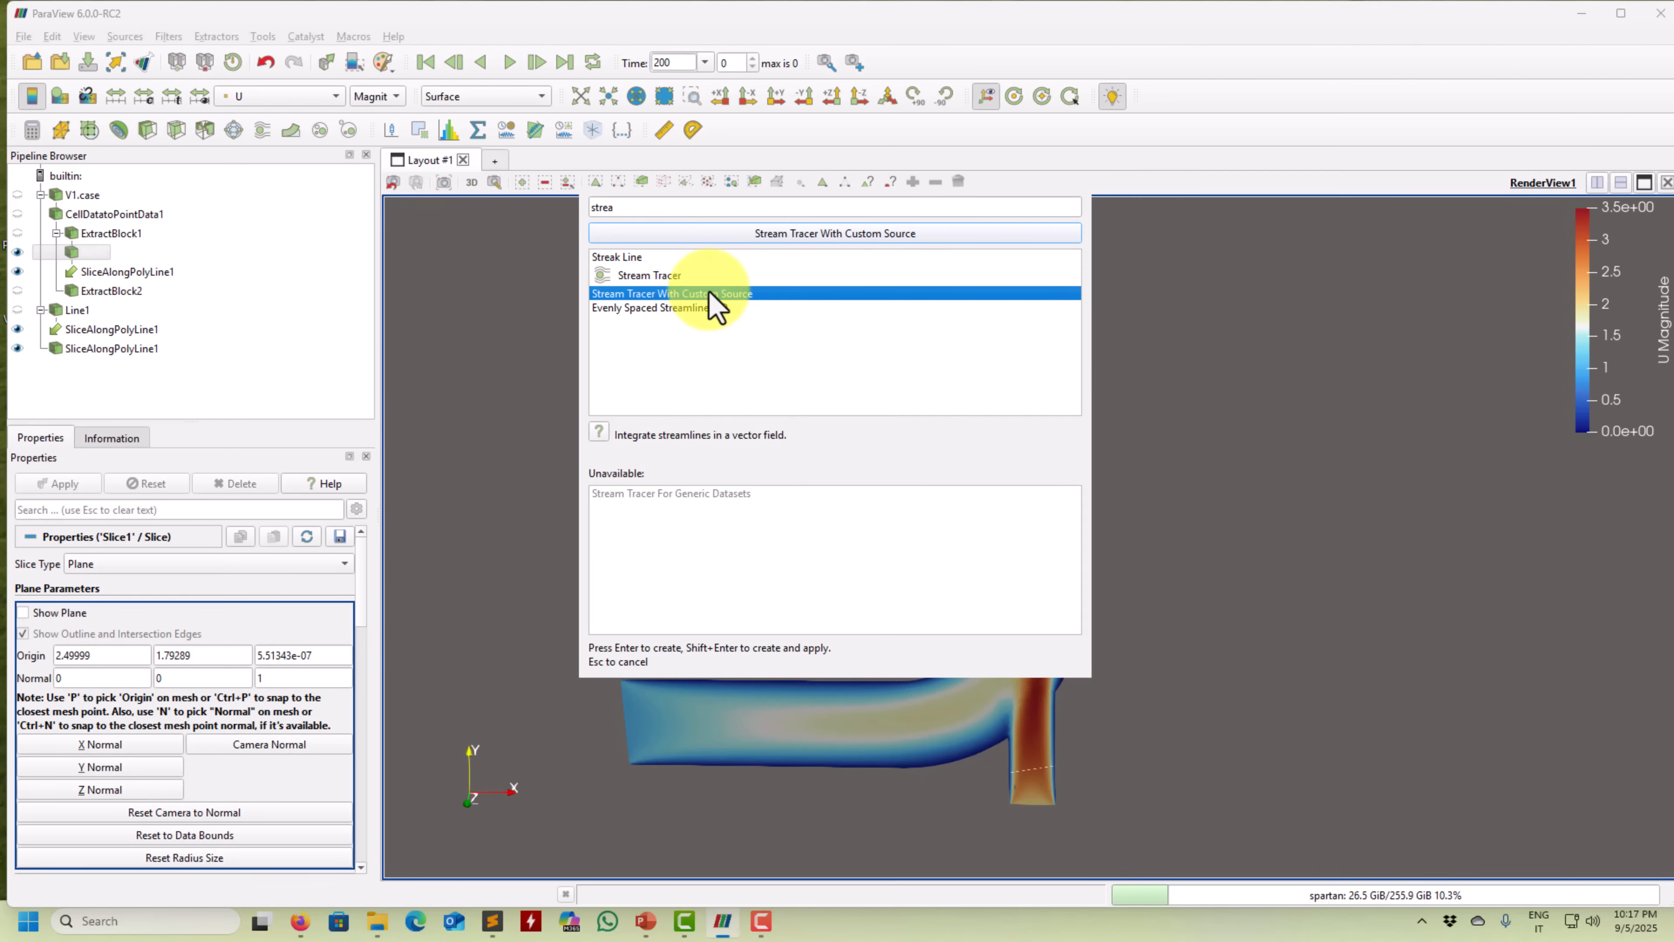
{"action": "key", "text": "Down"}
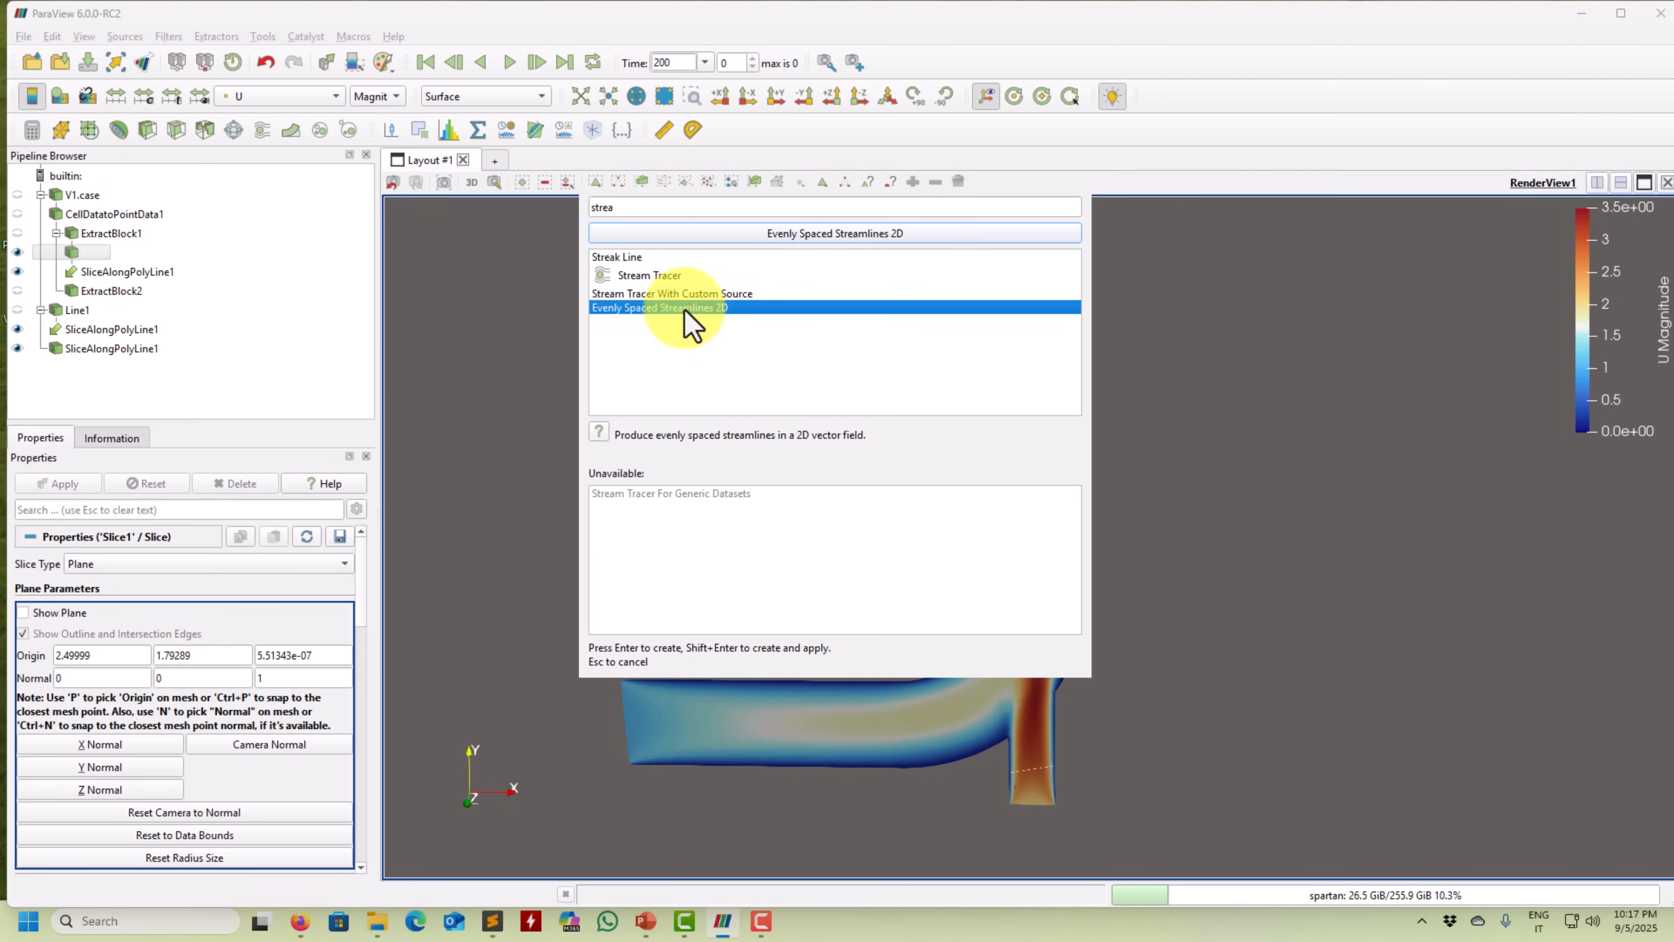
{"action": "key", "text": "Up"}
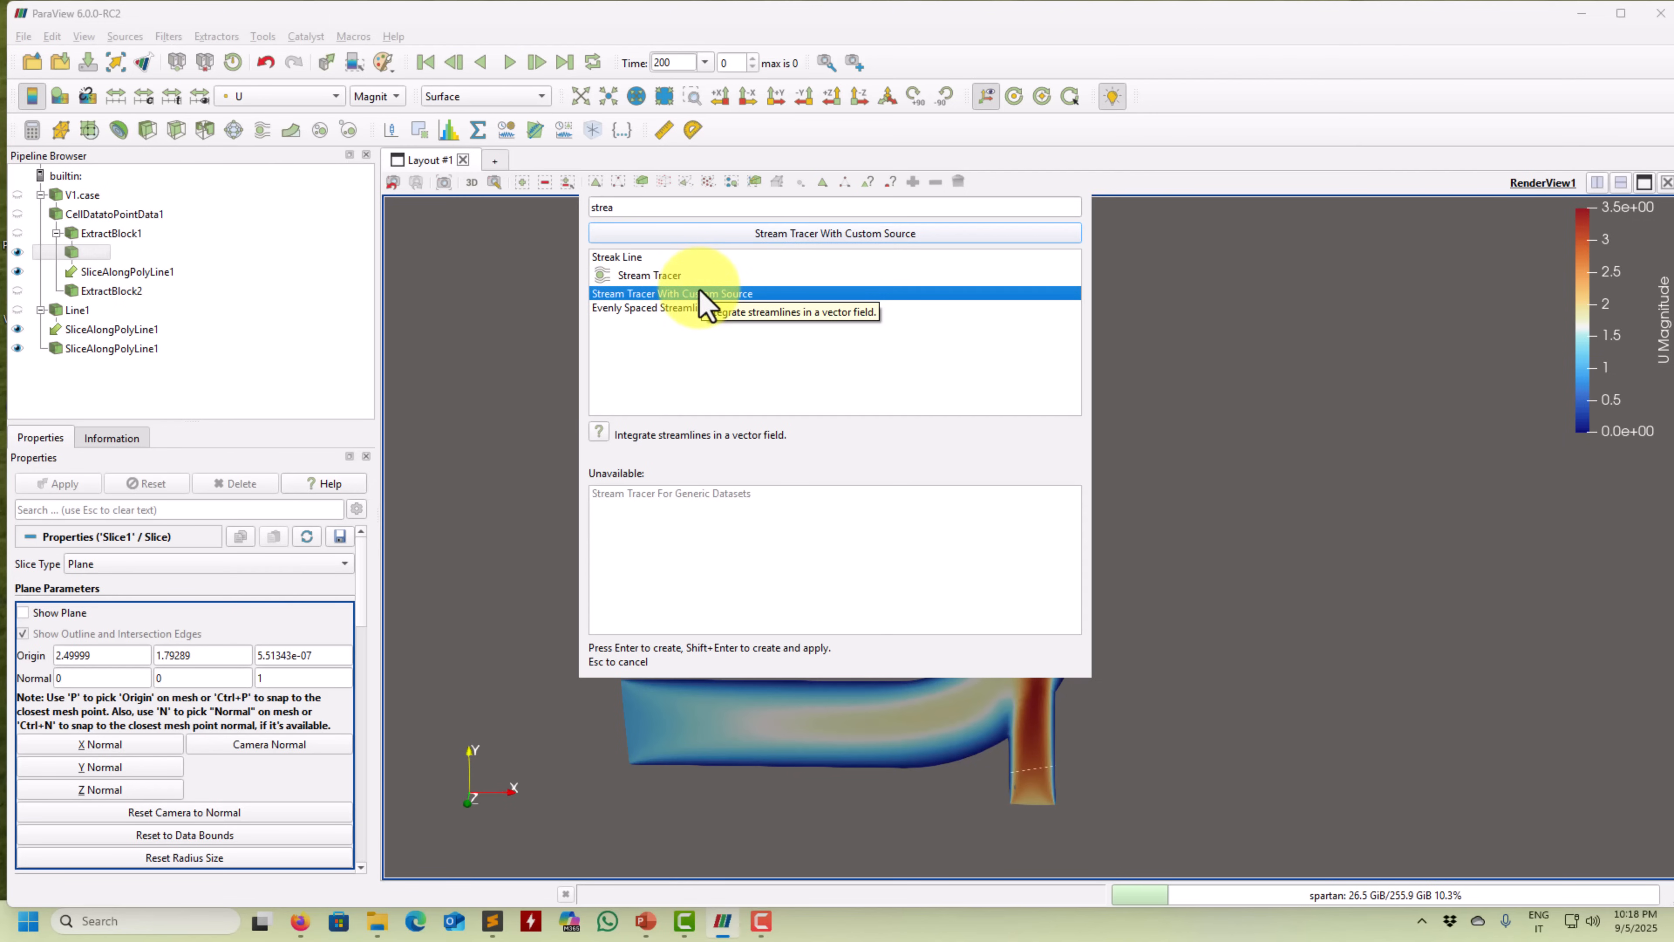
{"action": "double_click", "coordinate": [704, 294]}
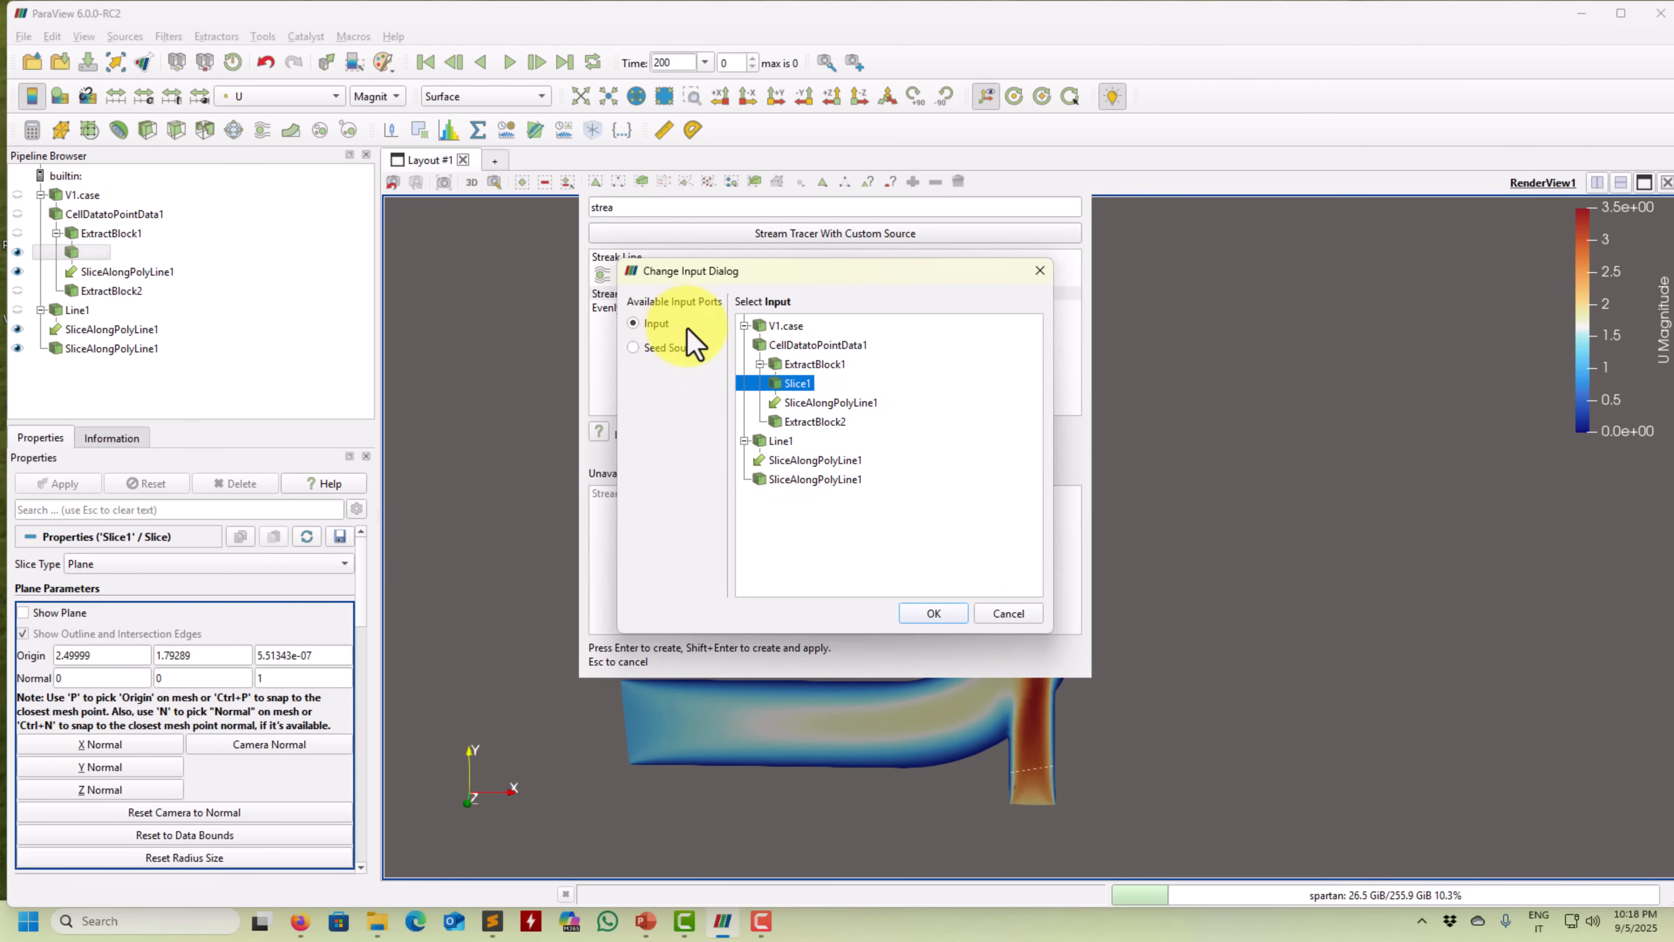
Set the seed source to the lower SliceAlongPolyLine1 and apply the stream tracer.
{"action": "left_click", "coordinate": [667, 349]}
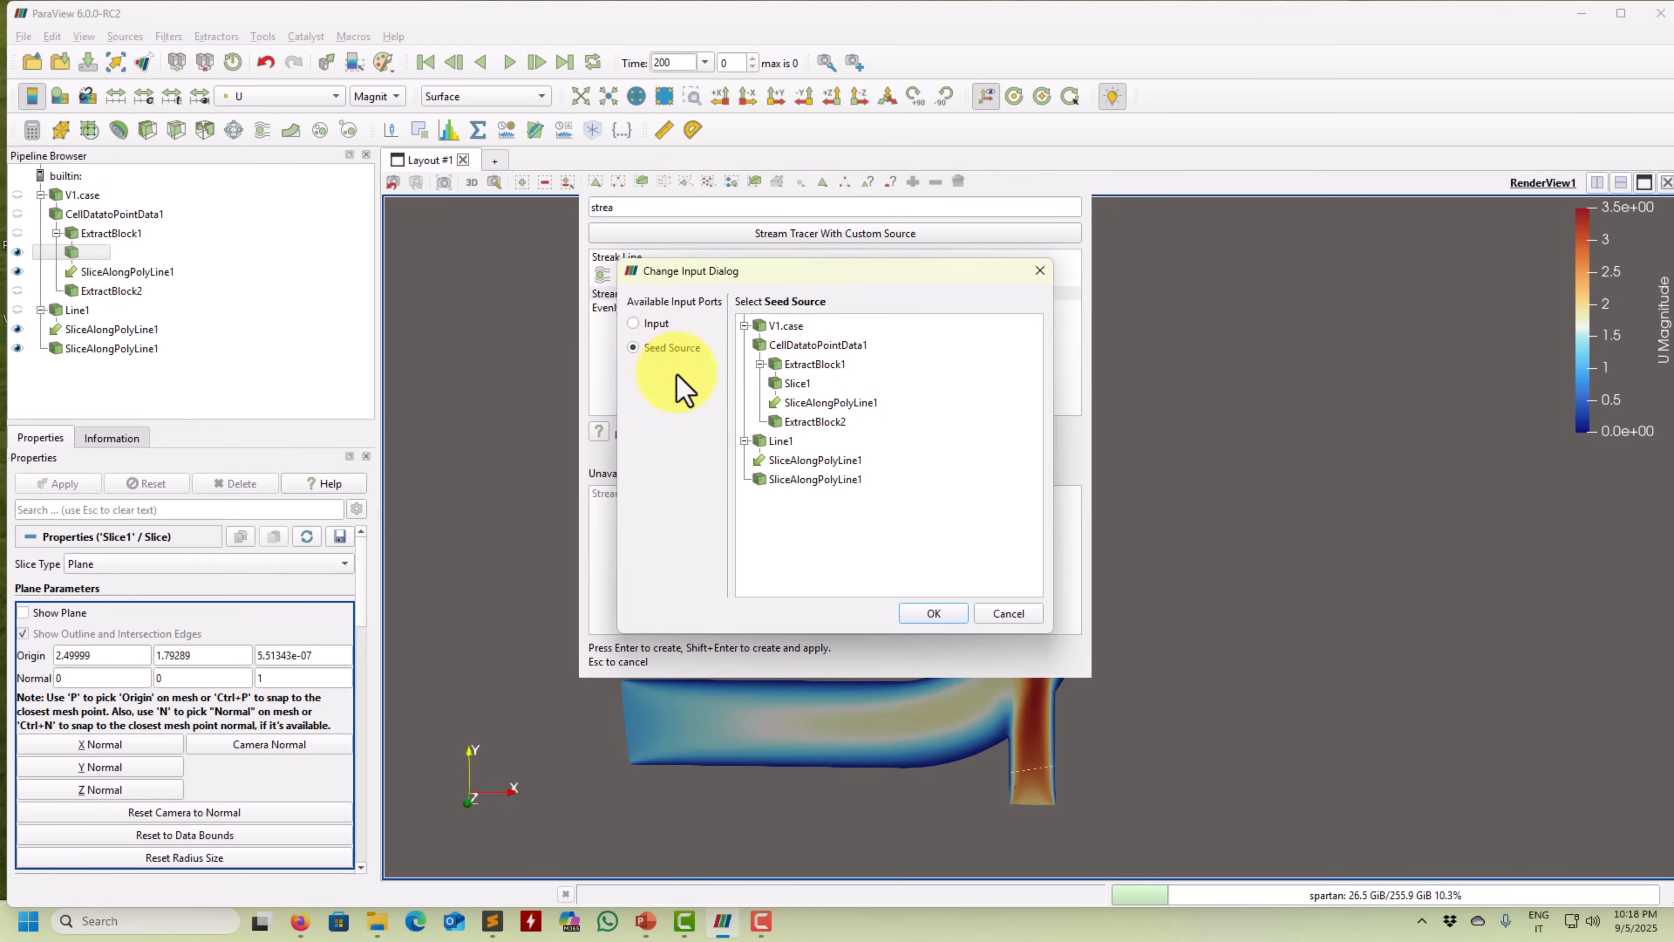
{"action": "left_click", "coordinate": [805, 479]}
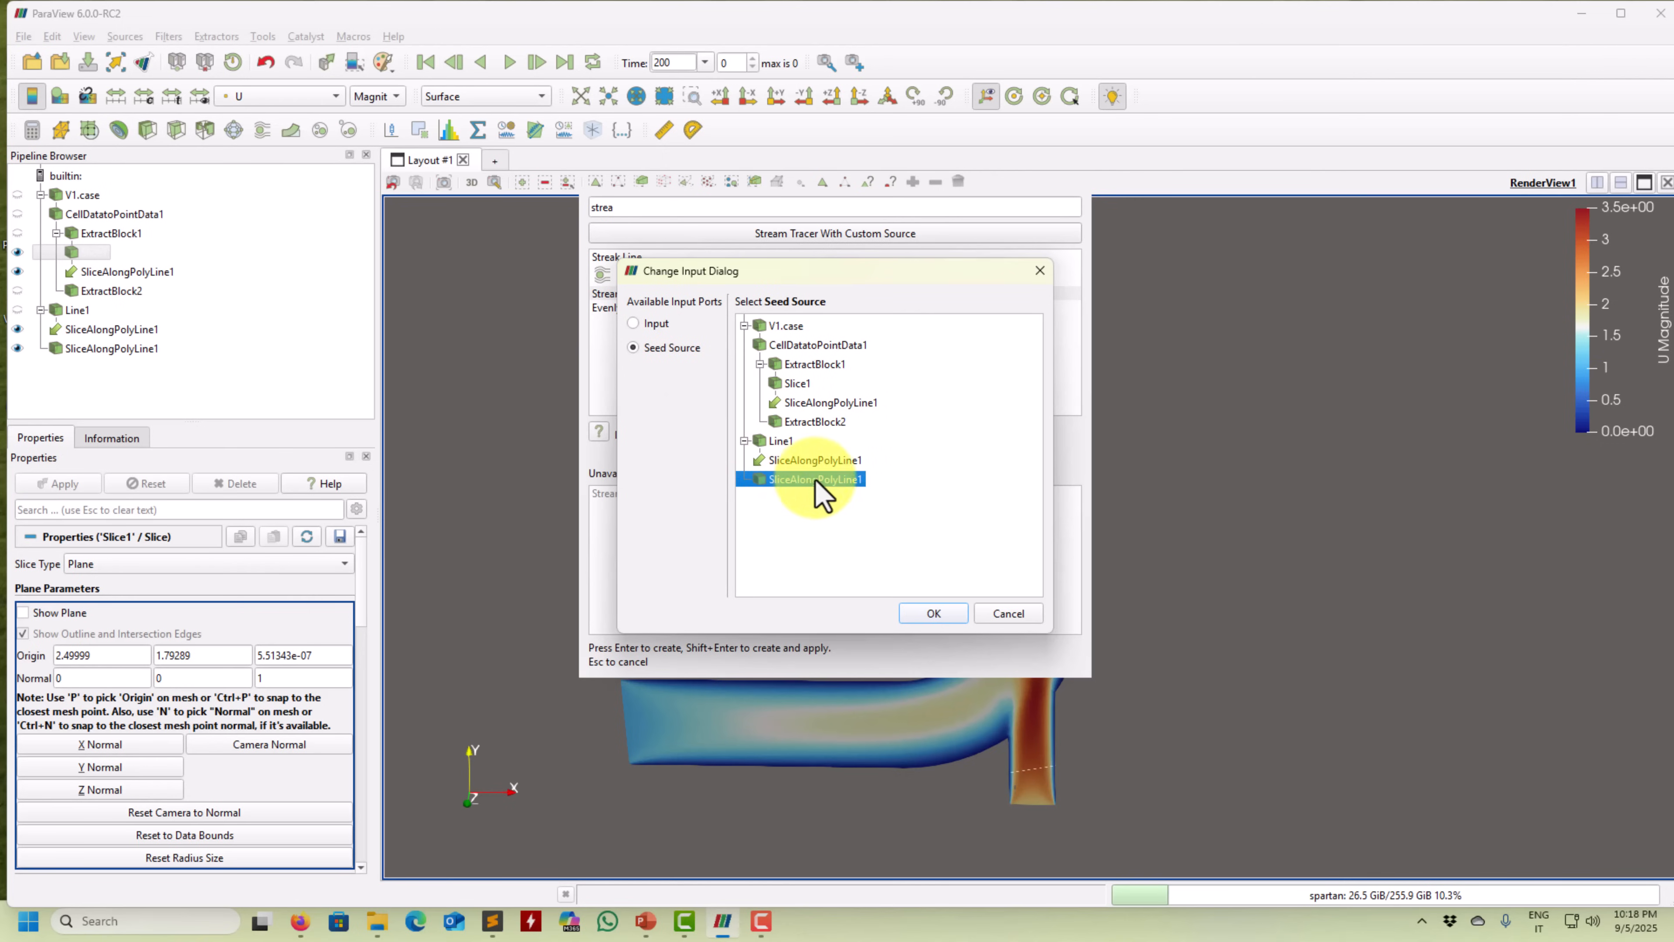
{"action": "left_click", "coordinate": [933, 613]}
{"action": "left_click", "coordinate": [66, 484]}
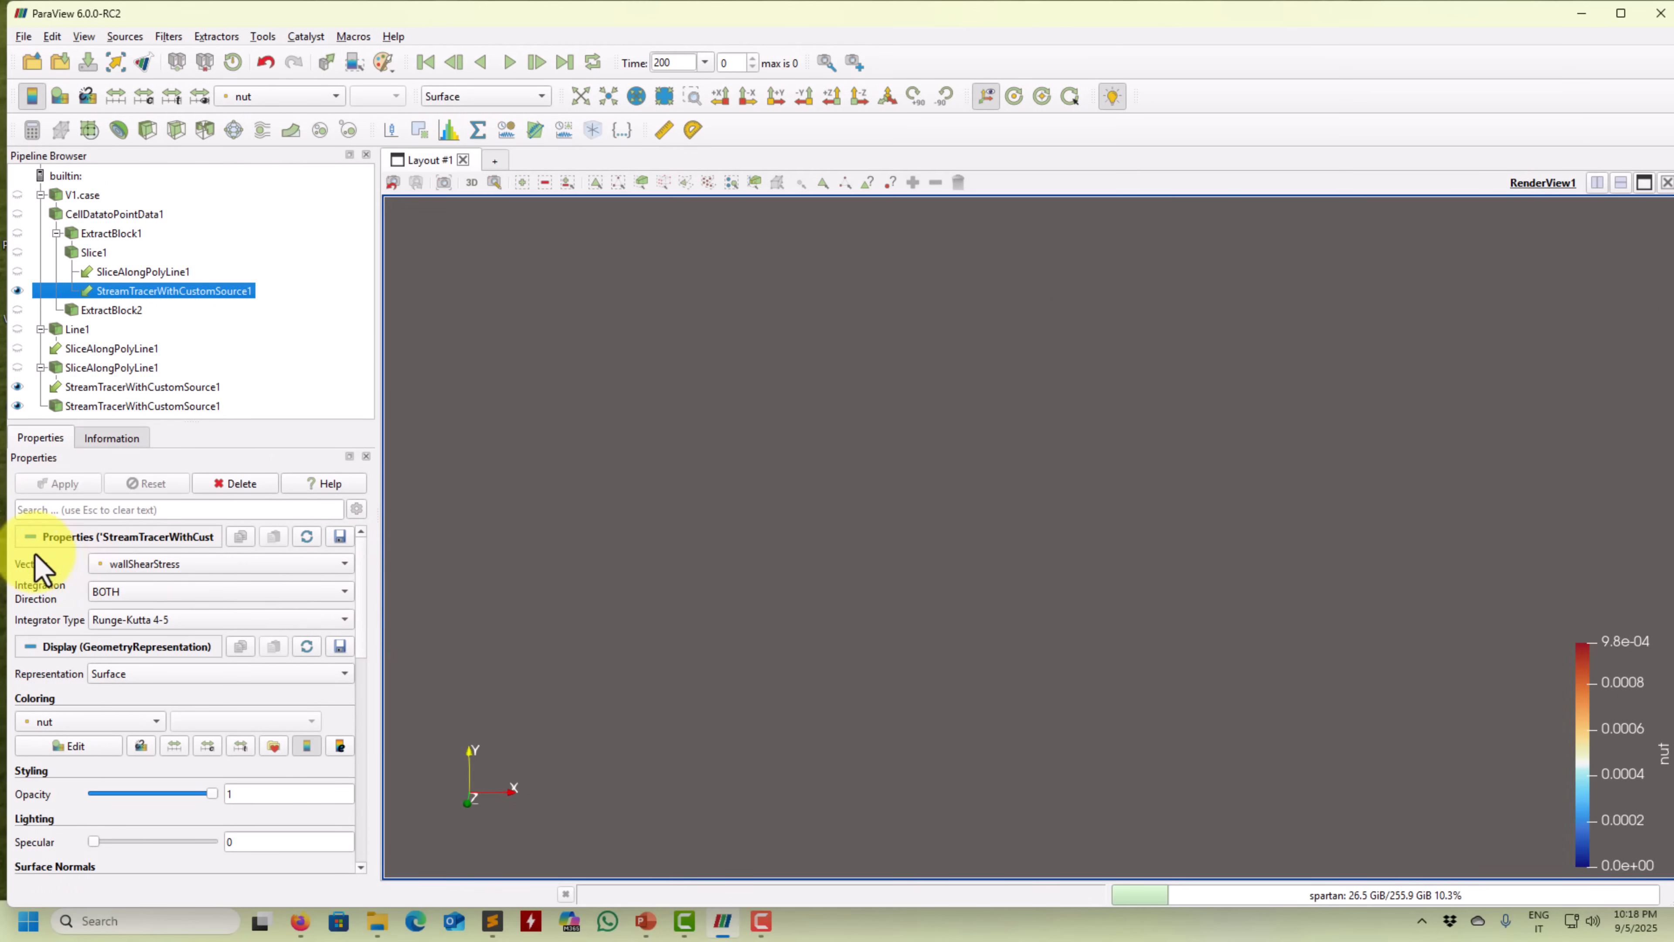
Trace the custom-source streamlines along the U velocity field and recompute them.
{"action": "left_click", "coordinate": [114, 565]}
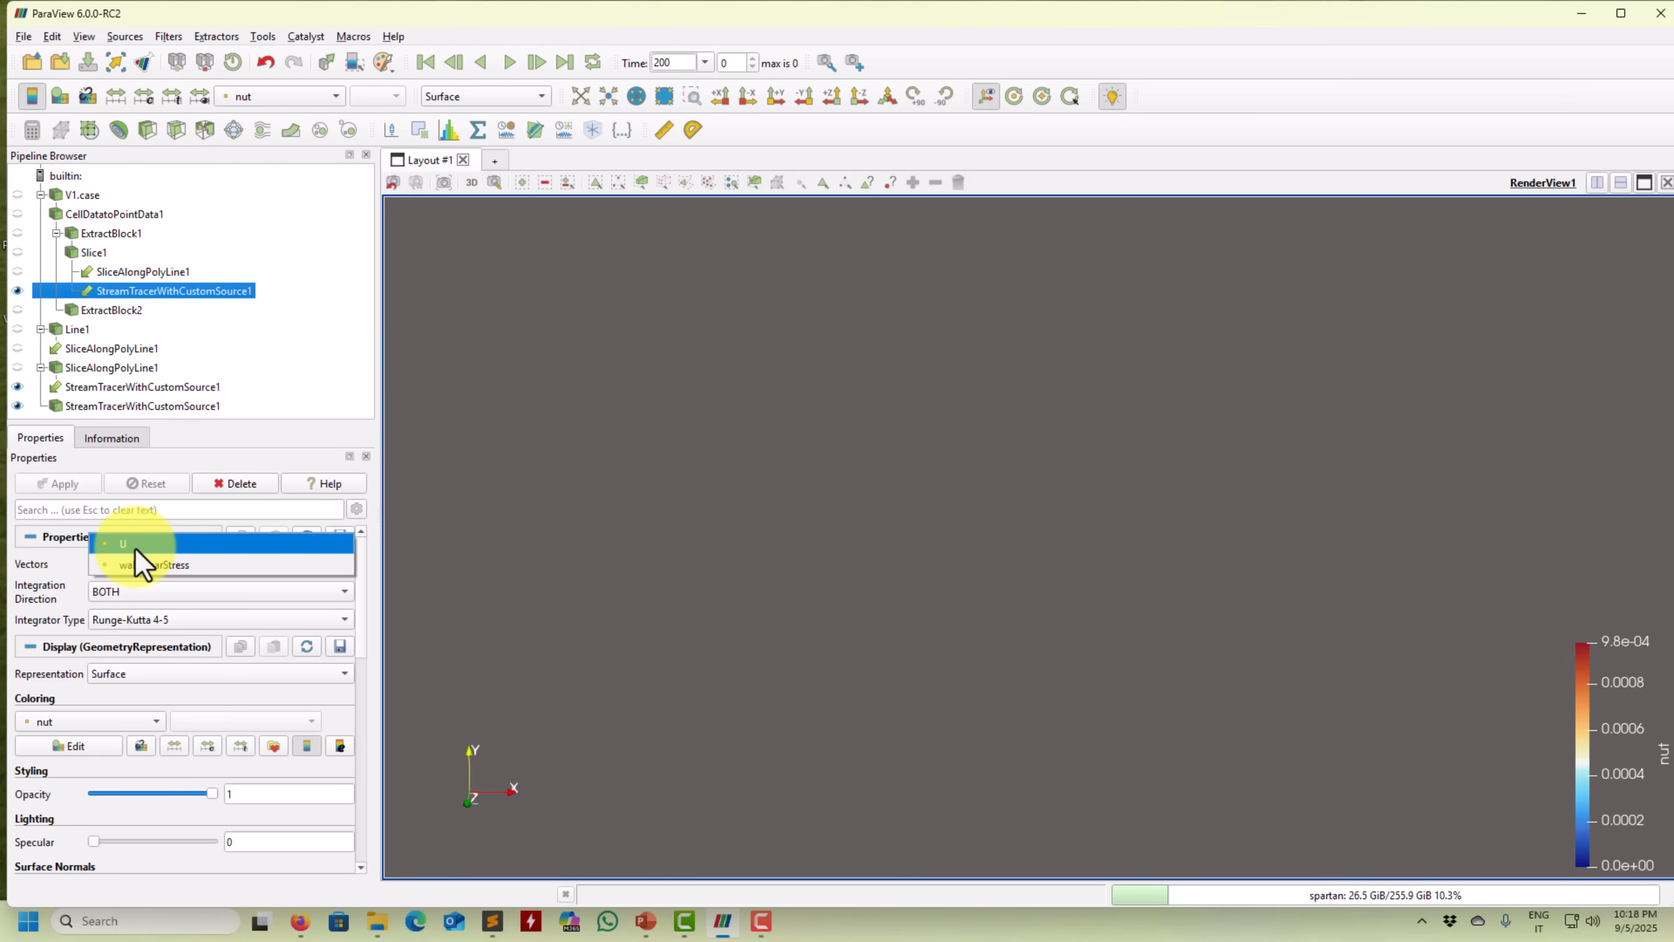
{"action": "left_click", "coordinate": [134, 546]}
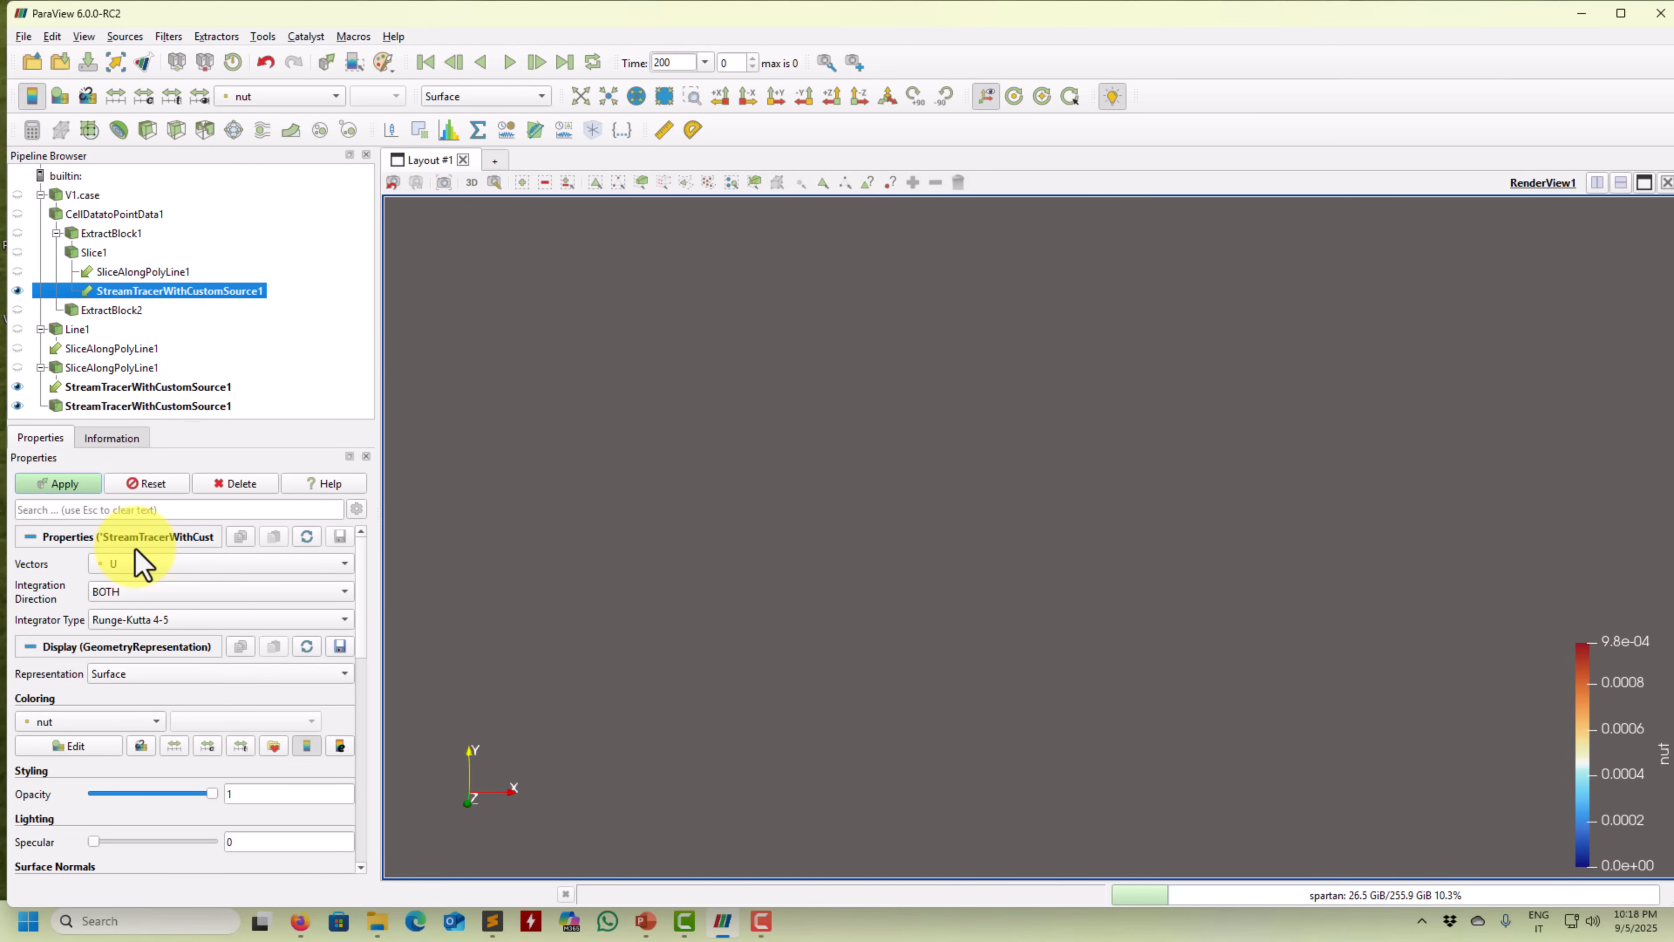
{"action": "left_click", "coordinate": [79, 485]}
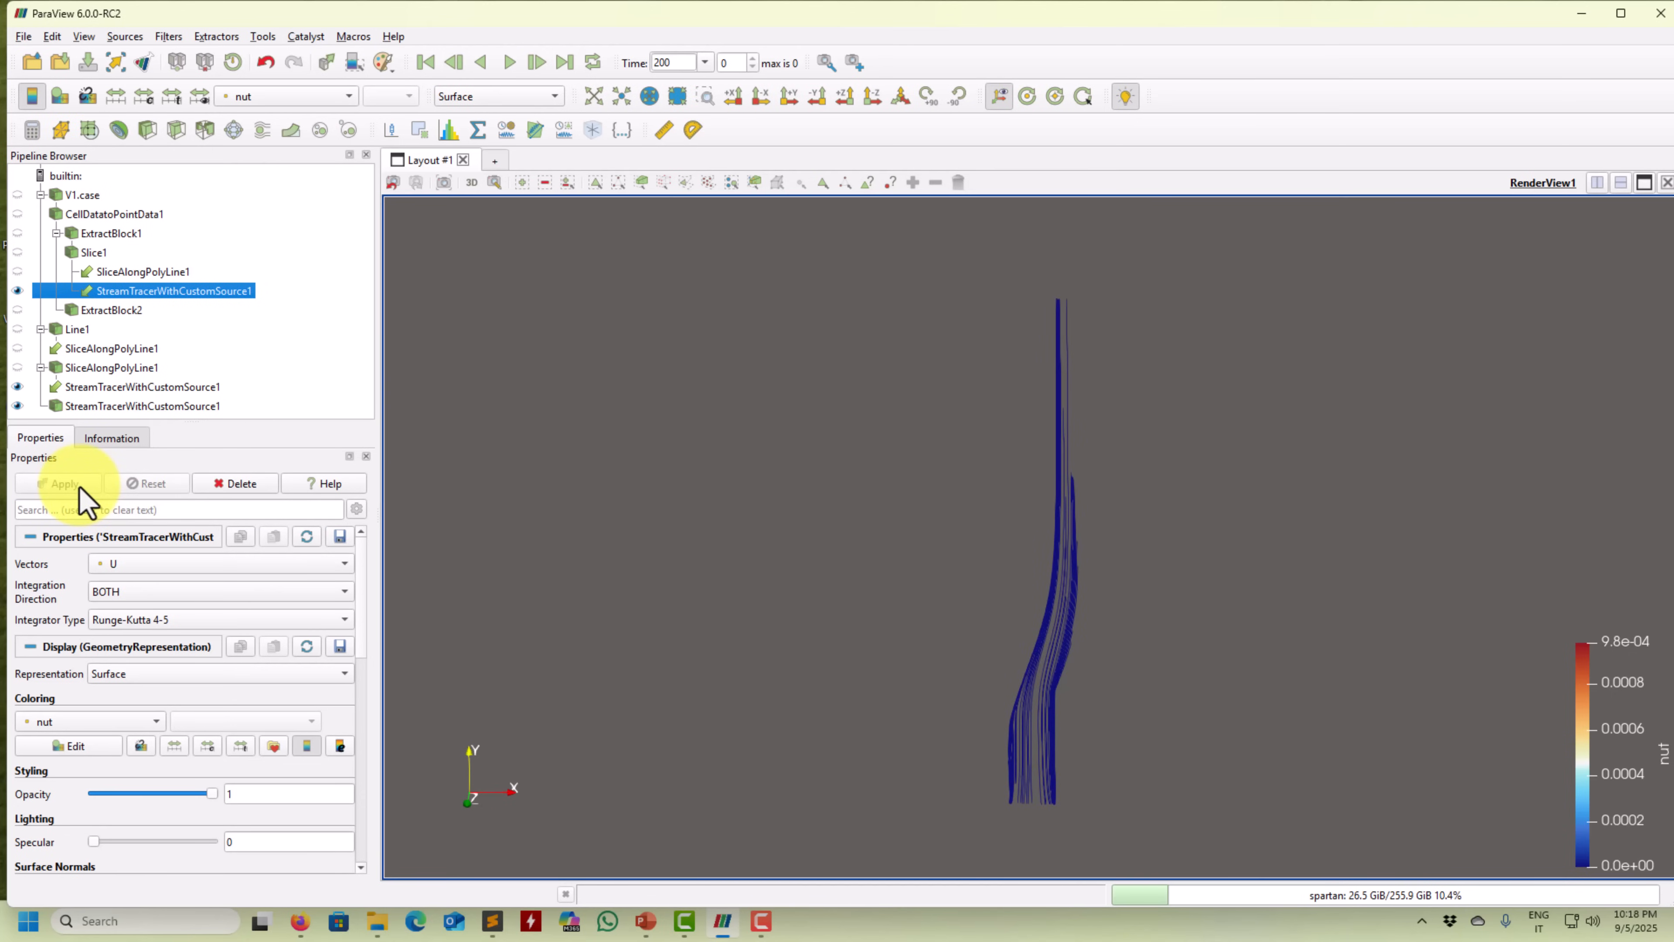
Recompute the custom-source streamlines with a Maximum Streamline Length of 20.
{"action": "left_click", "coordinate": [356, 509]}
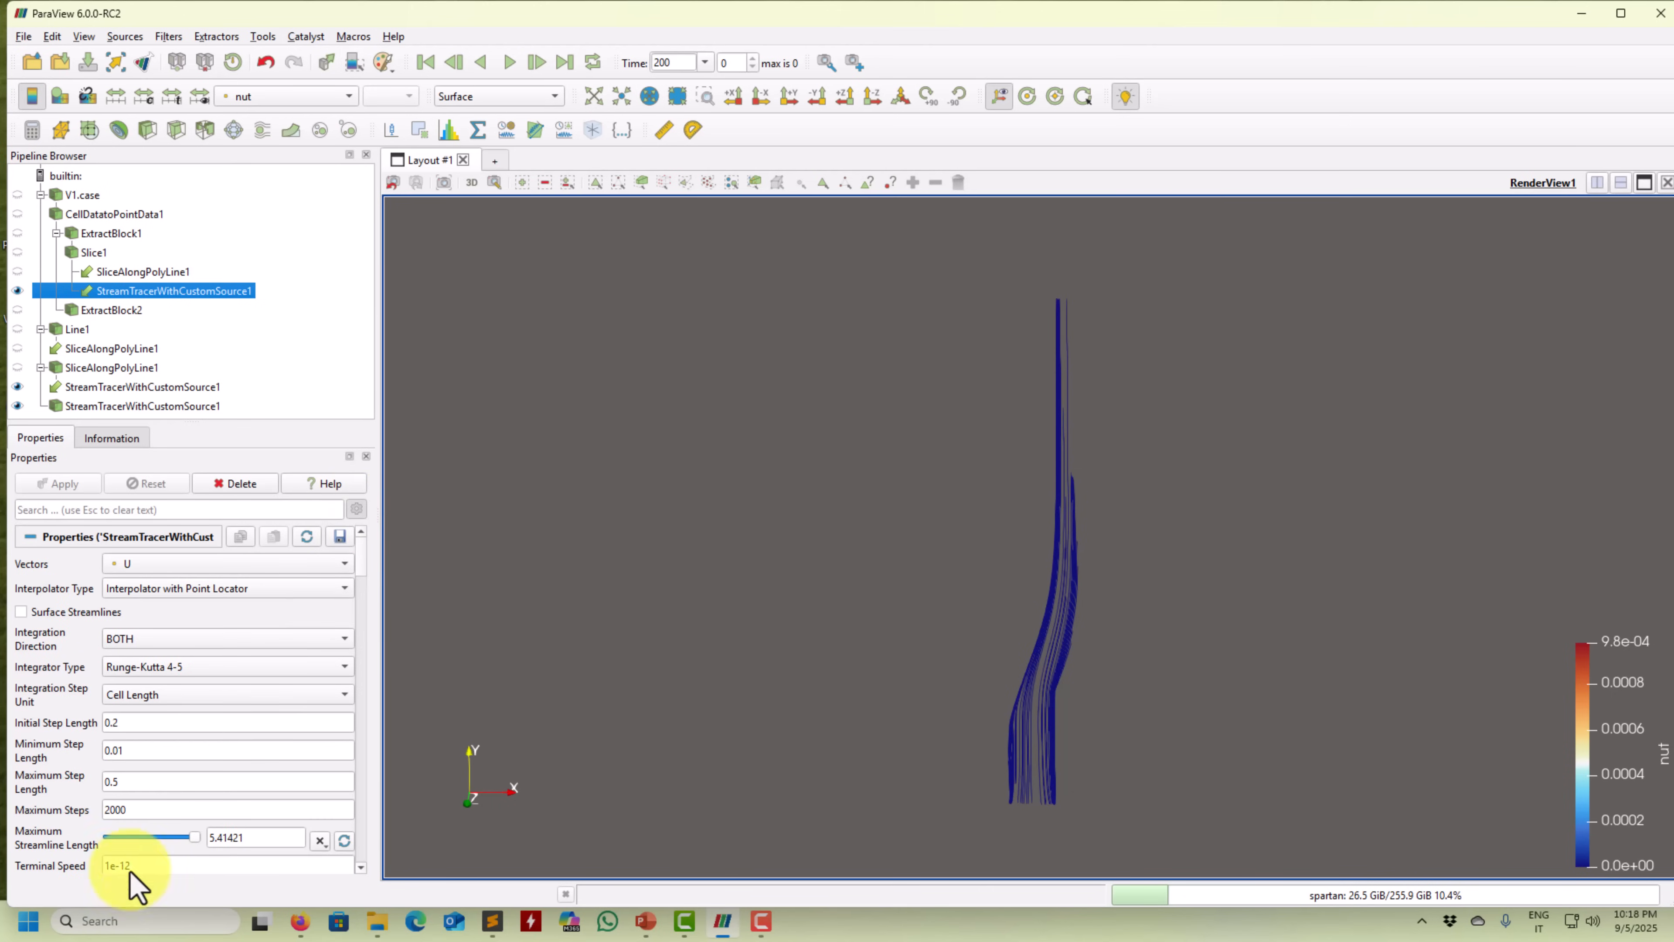
{"action": "left_click", "coordinate": [355, 510]}
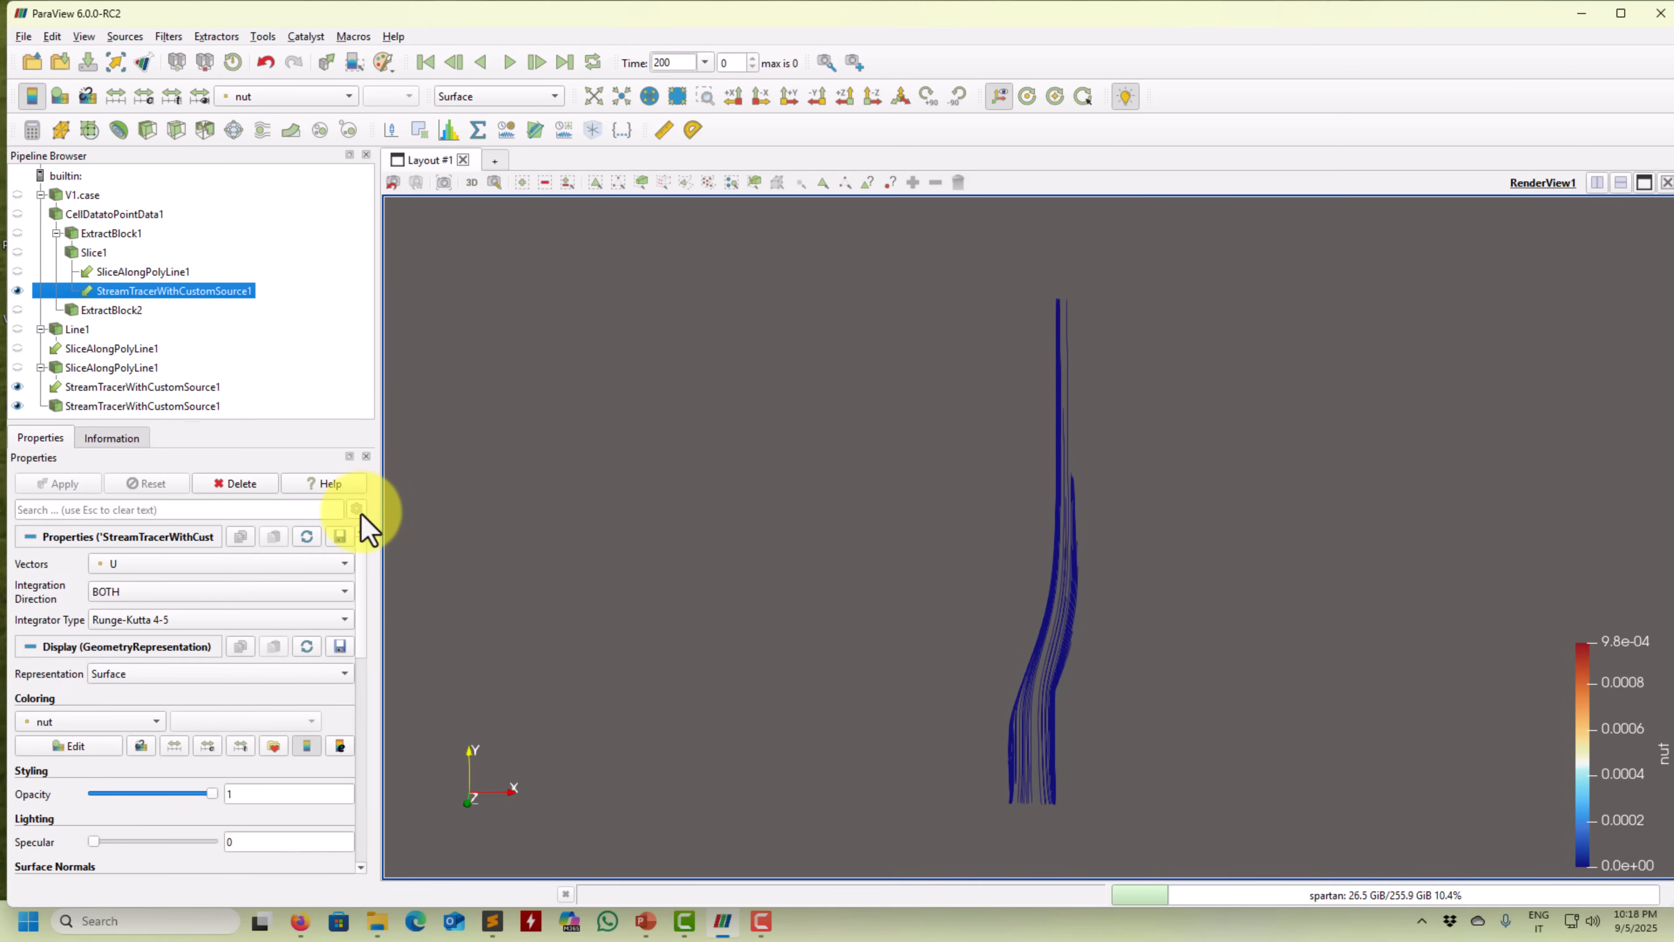
{"action": "scroll", "coordinate": [358, 626], "scroll_direction": "down", "scroll_amount": 1}
{"action": "scroll", "coordinate": [365, 613], "scroll_direction": "up", "scroll_amount": 1}
{"action": "scroll", "coordinate": [367, 666], "scroll_direction": "down", "scroll_amount": 2}
{"action": "scroll", "coordinate": [373, 594], "scroll_direction": "up", "scroll_amount": 2}
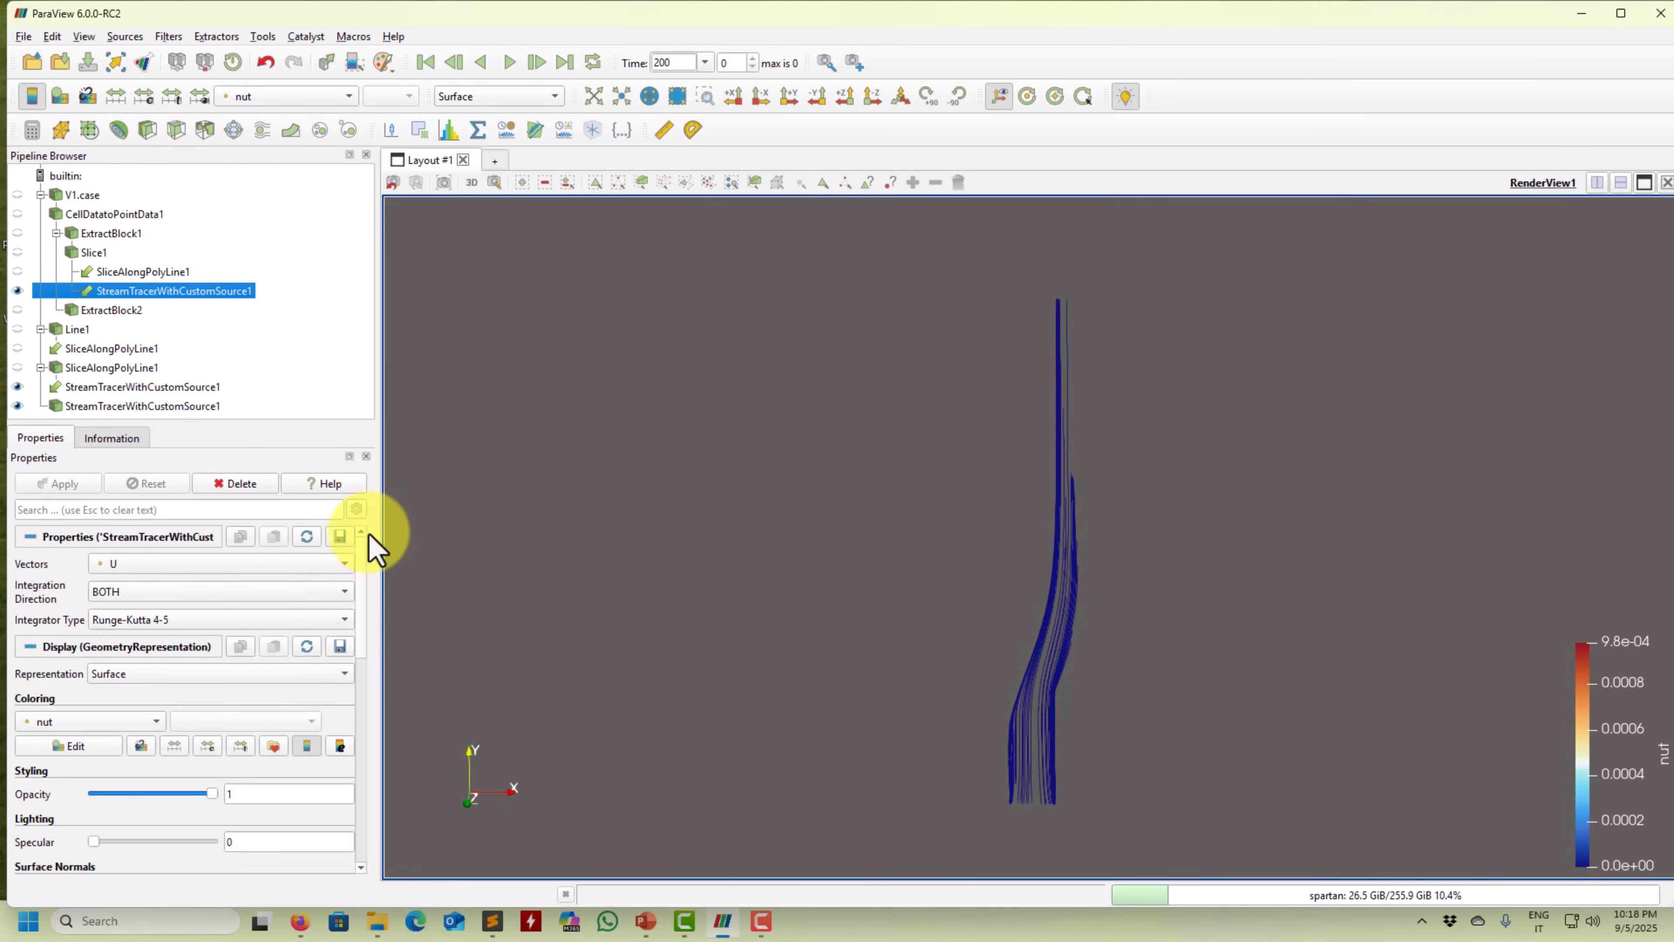
{"action": "left_click", "coordinate": [357, 509]}
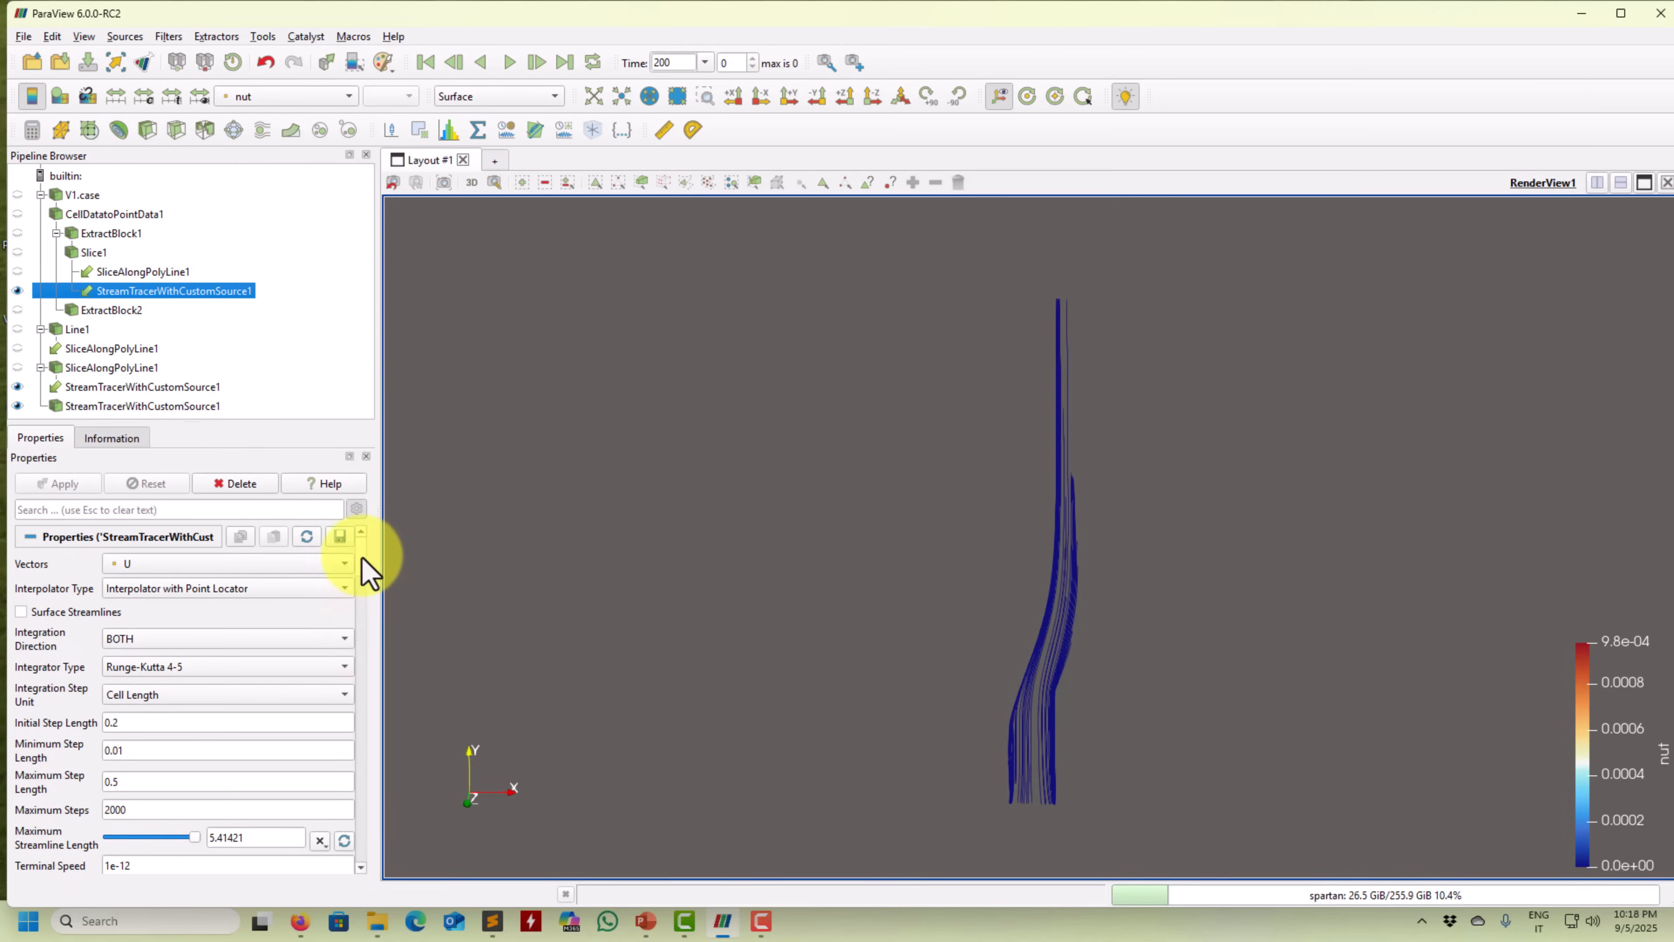
{"action": "scroll", "coordinate": [359, 567], "scroll_direction": "down", "scroll_amount": 3}
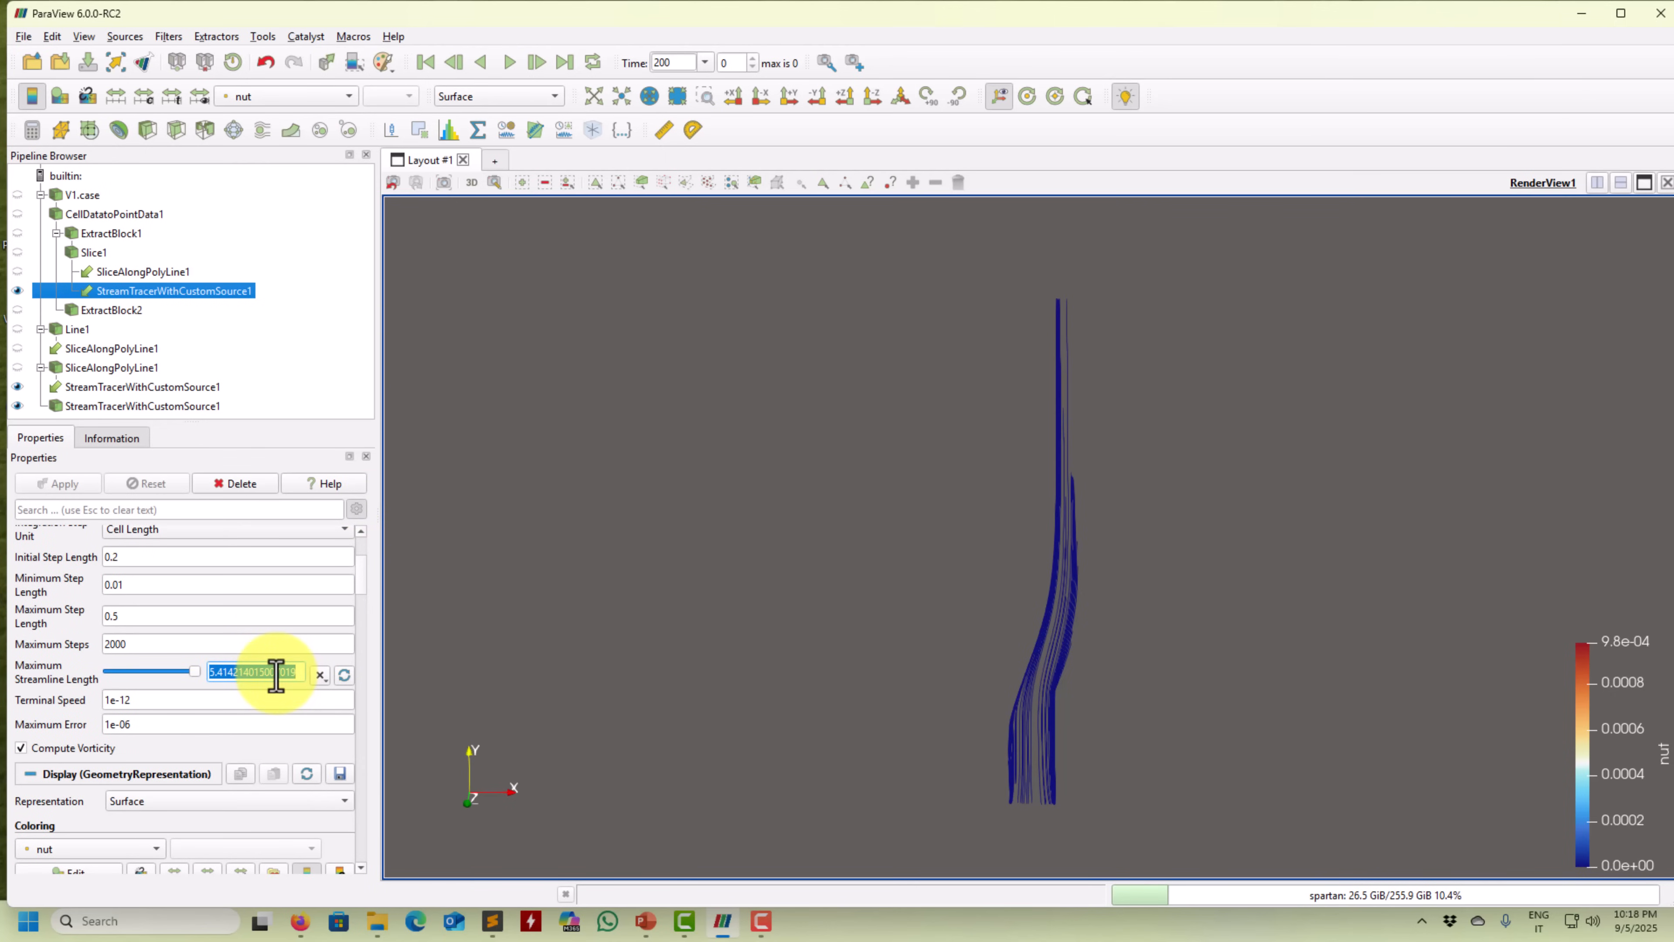
{"action": "type", "text": "10"}
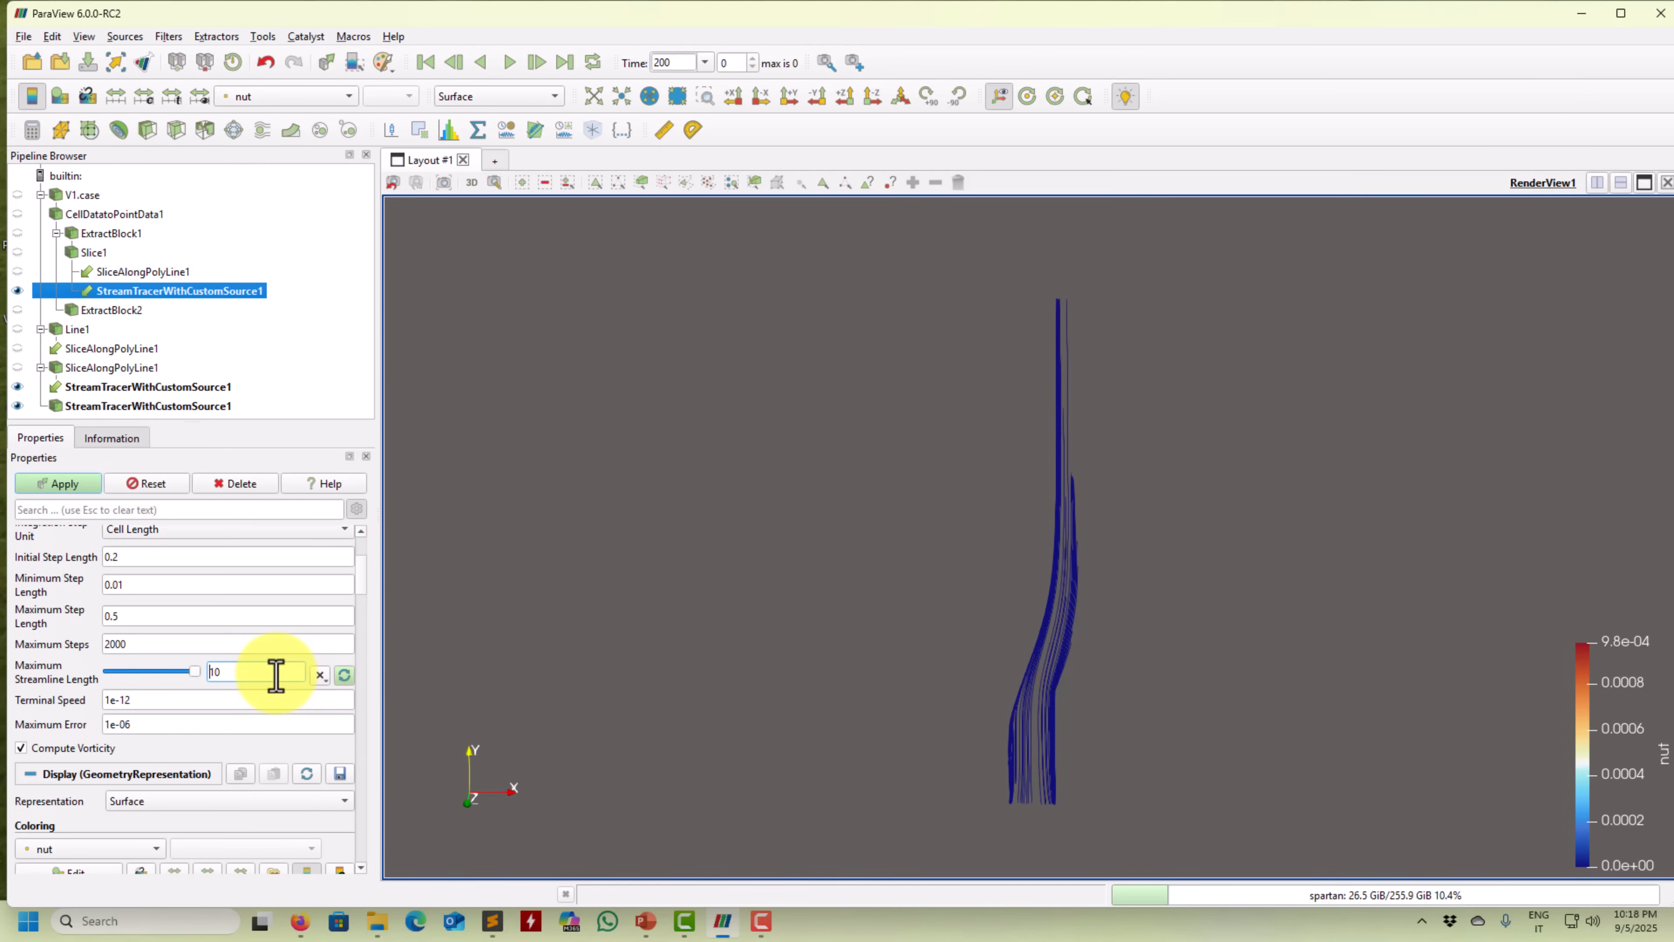
{"action": "left_click", "coordinate": [74, 484]}
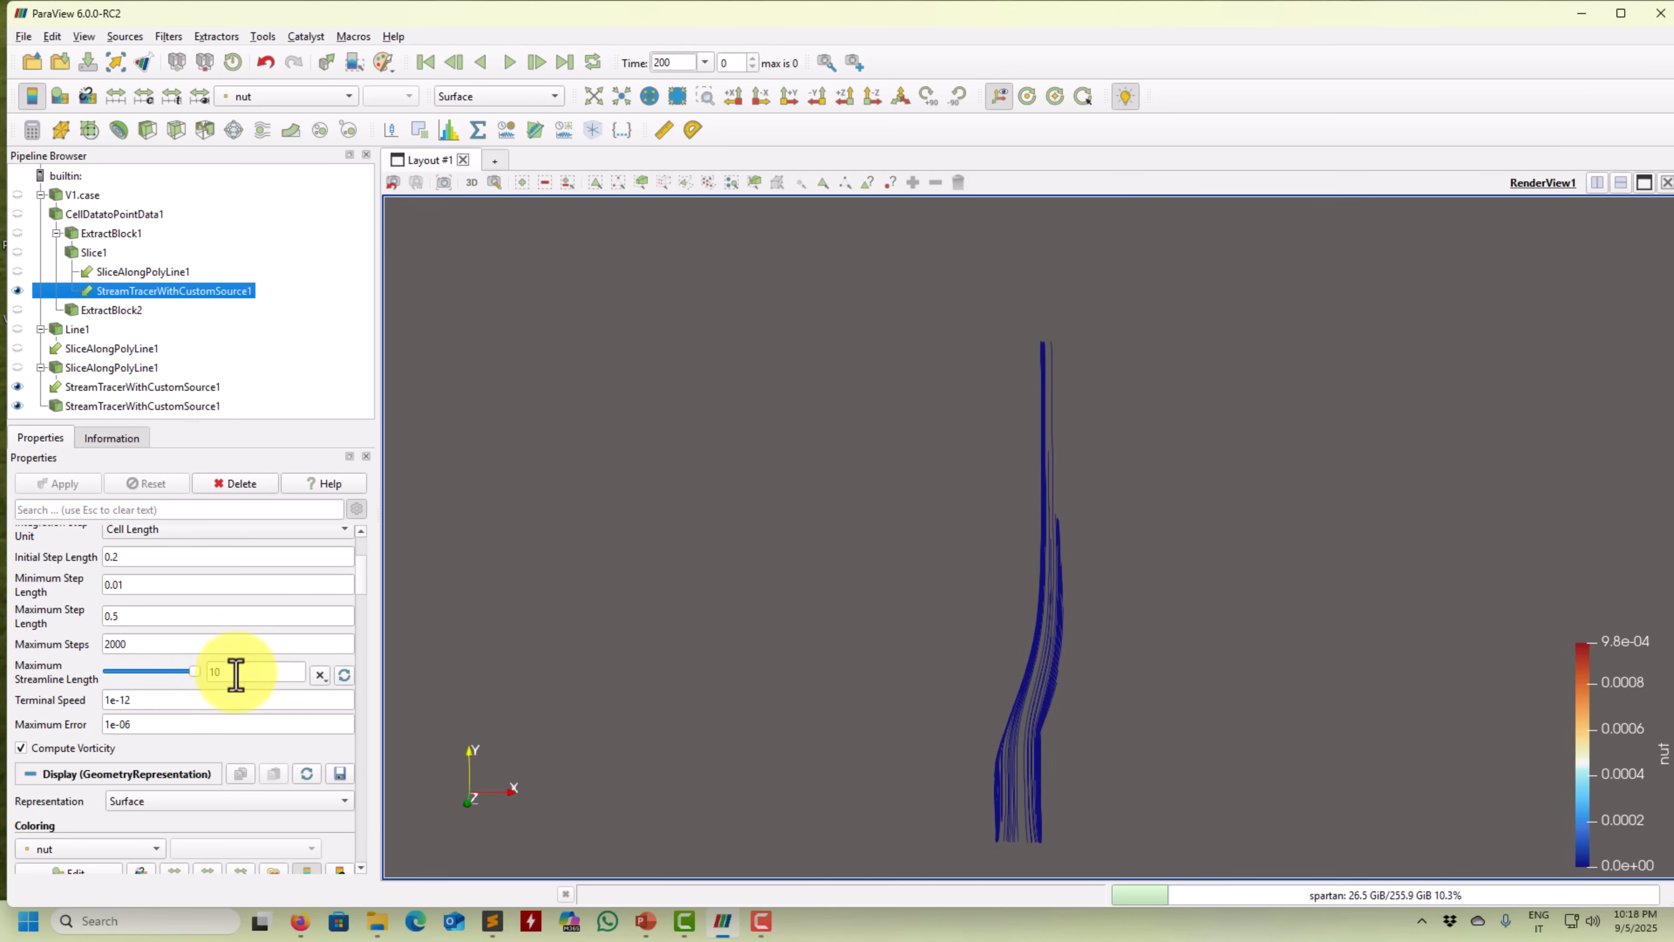
{"action": "type", "text": "20"}
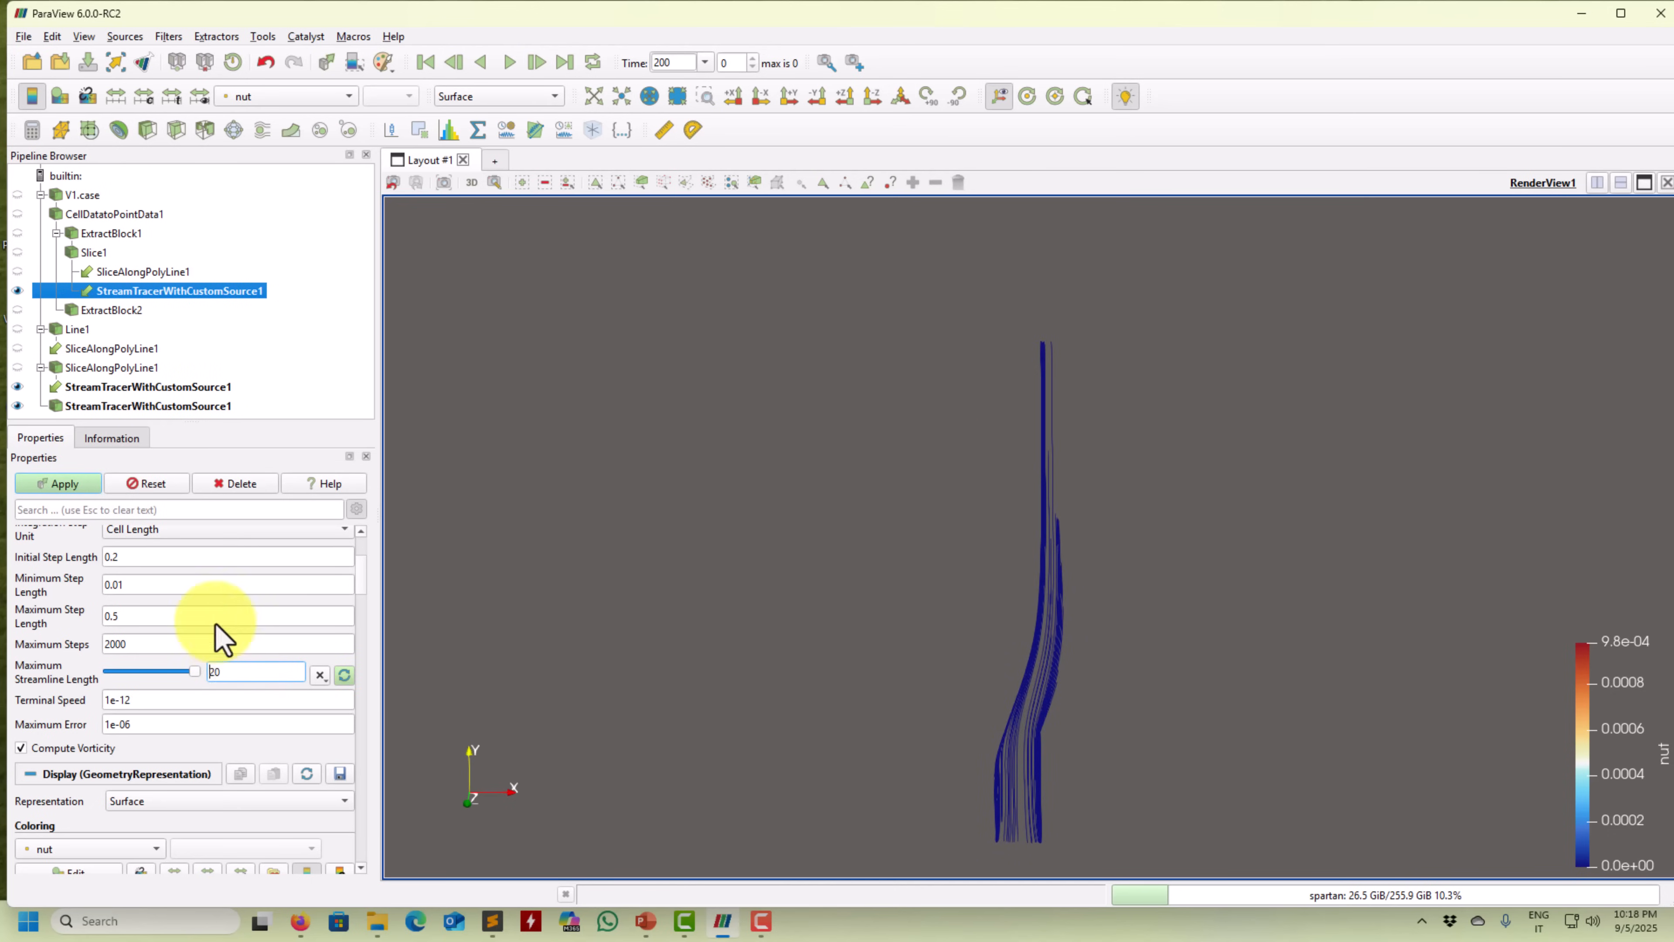
{"action": "left_click", "coordinate": [52, 484]}
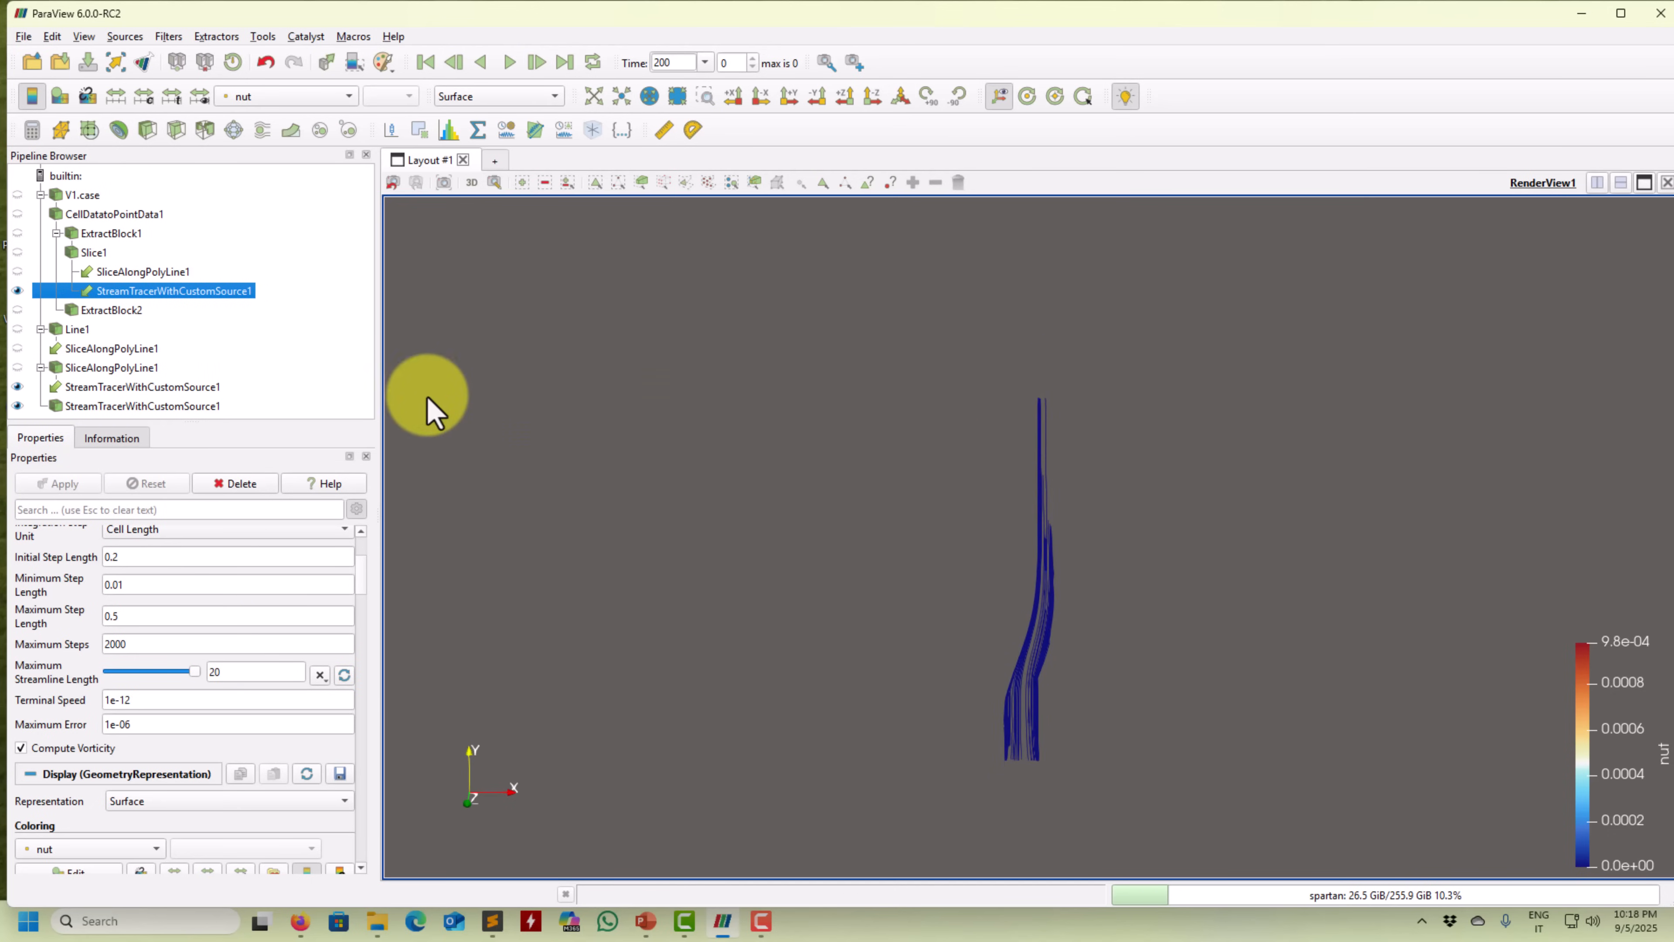
{"action": "left_click", "coordinate": [290, 98]}
Draw the streamlines in Solid Color and make the U-magnitude Slice1 visible again.
{"action": "left_click", "coordinate": [298, 15]}
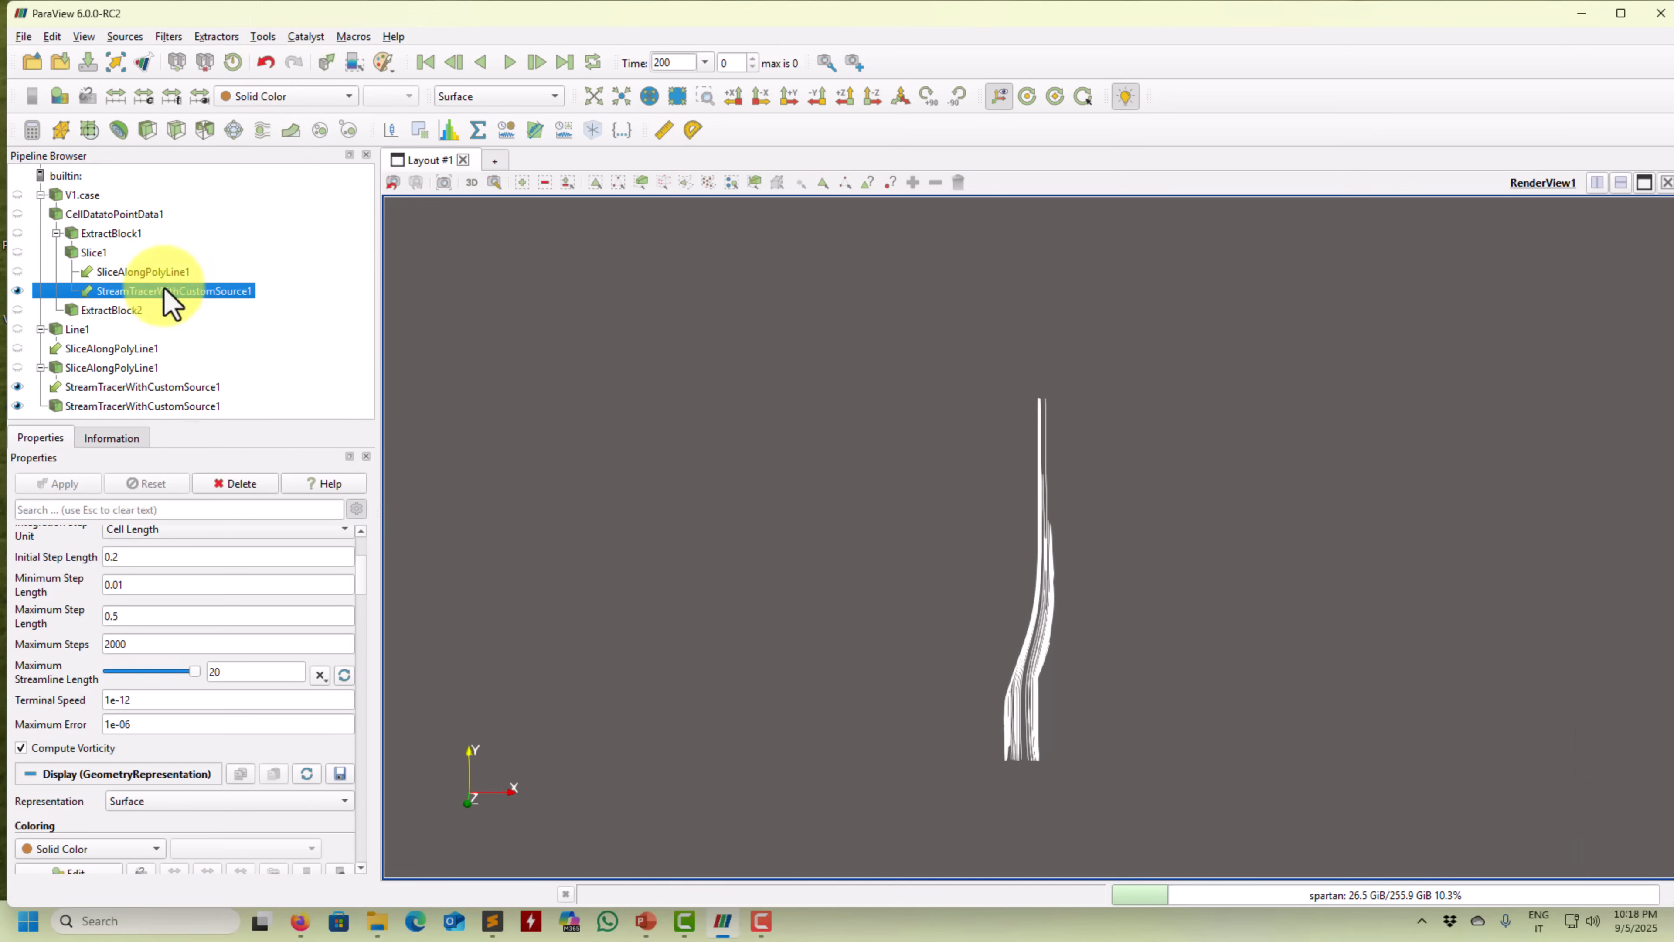
{"action": "left_click", "coordinate": [22, 252]}
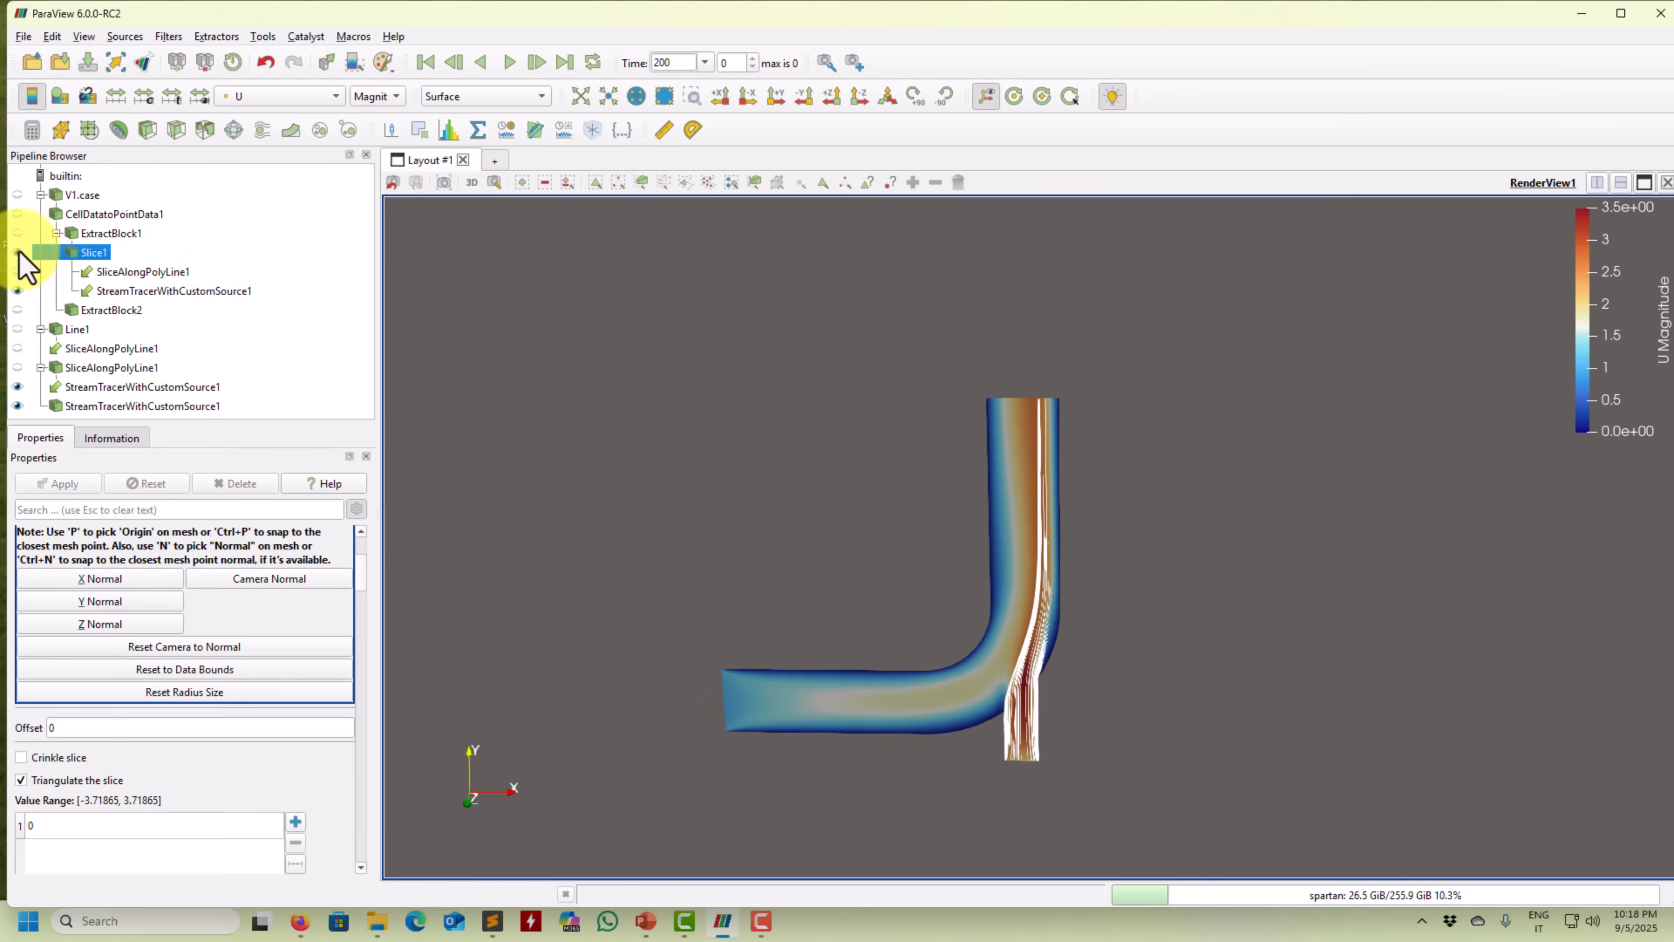
{"action": "left_click", "coordinate": [18, 252]}
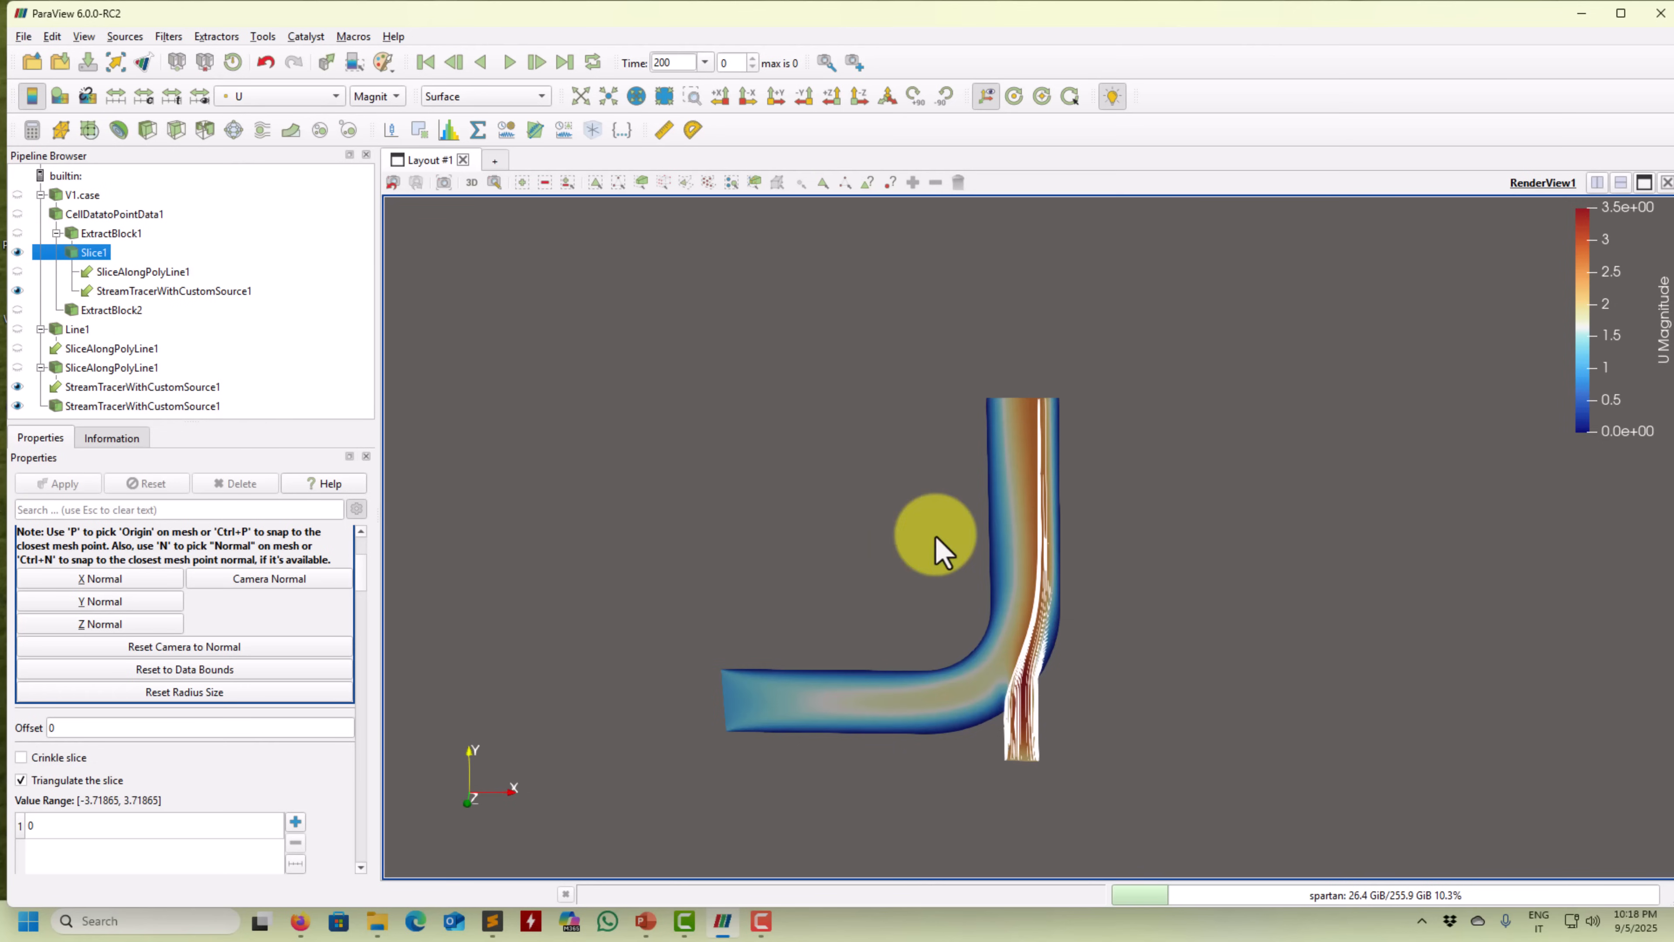
Pan, zoom and tilt the view to frame the pipe slice larger.
{"action": "middle_click_drag", "start_coordinate": [865, 578], "coordinate": [880, 470]}
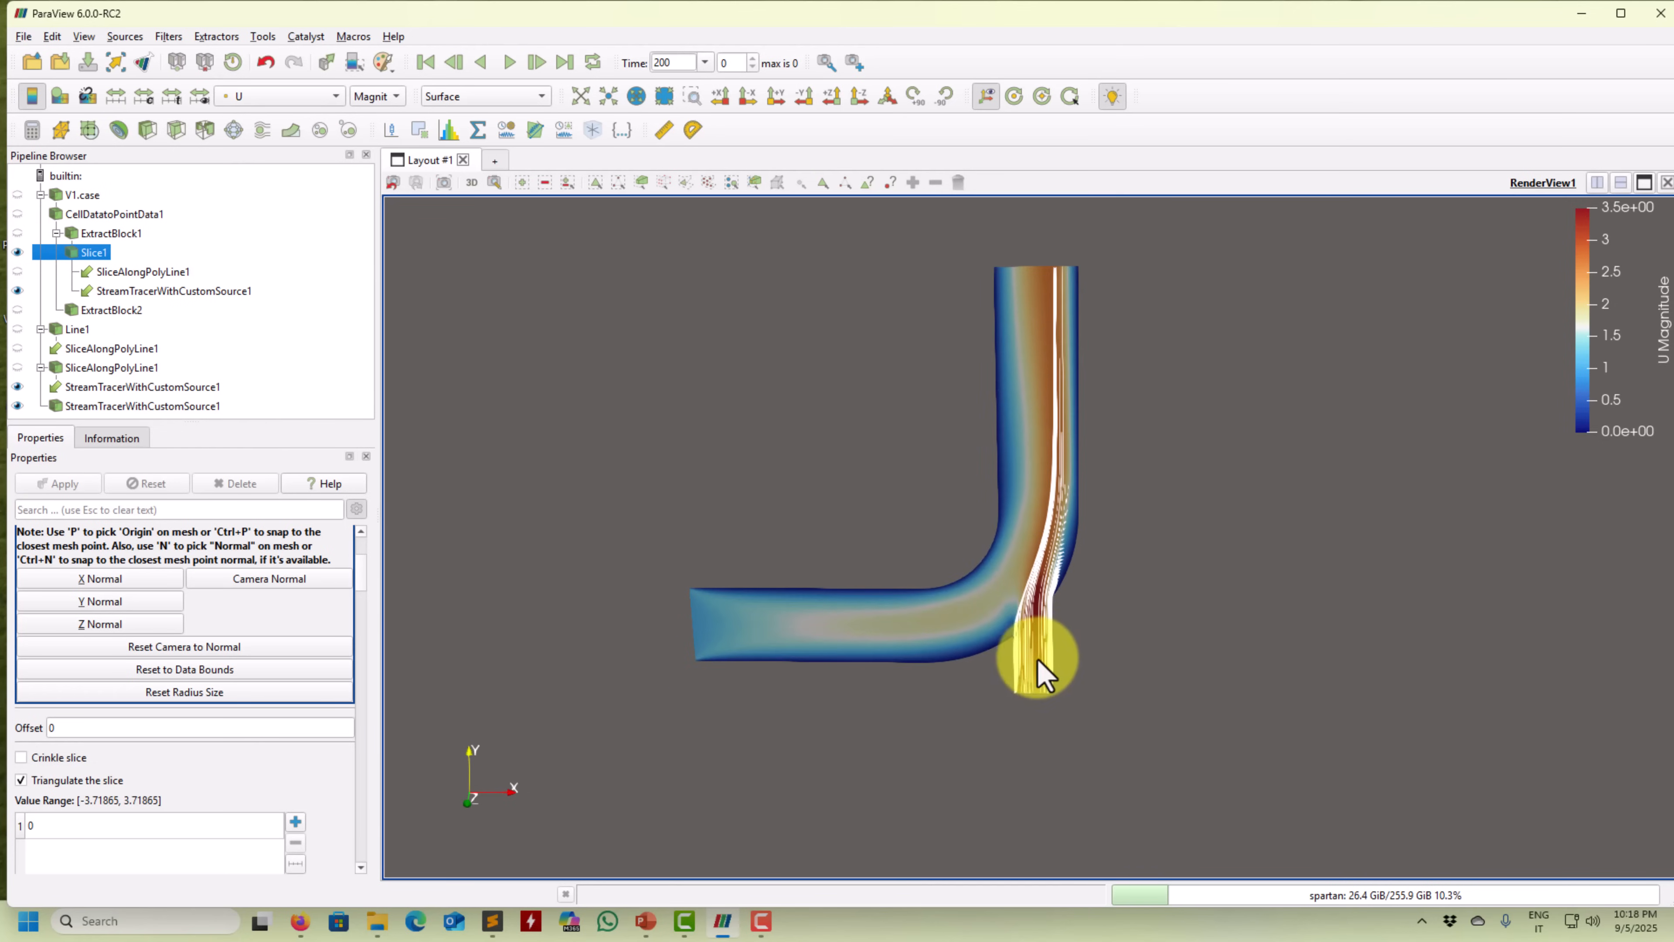
{"action": "right_click_drag", "start_coordinate": [1051, 667], "coordinate": [1022, 709]}
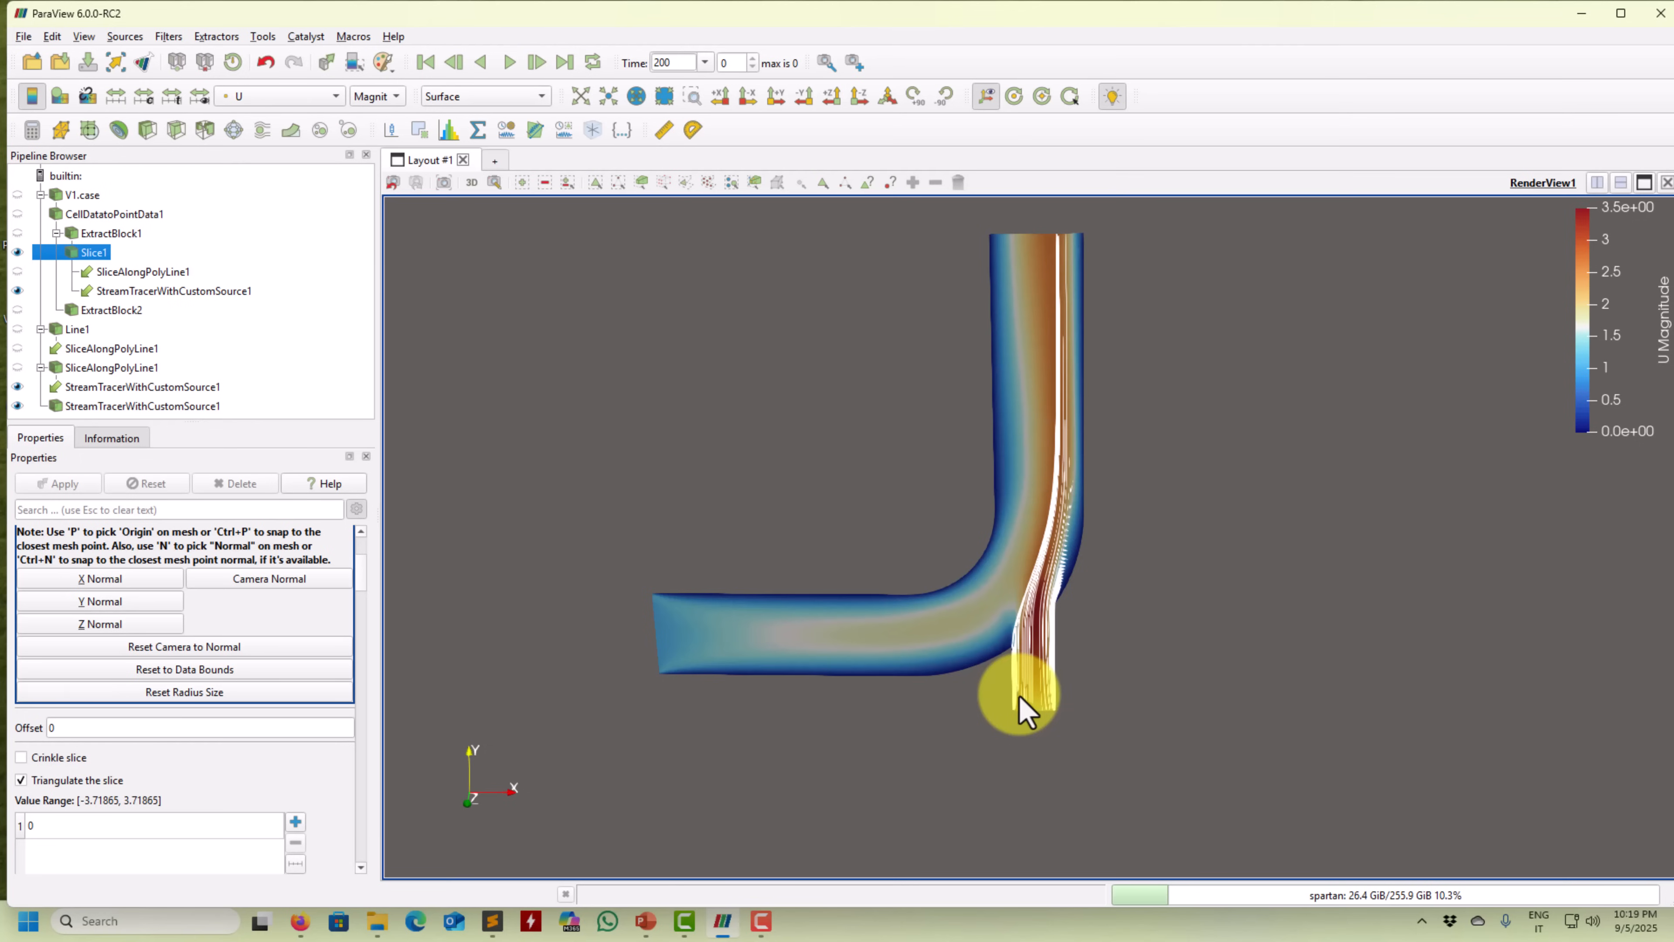
{"action": "left_click_drag", "start_coordinate": [712, 578], "coordinate": [716, 595]}
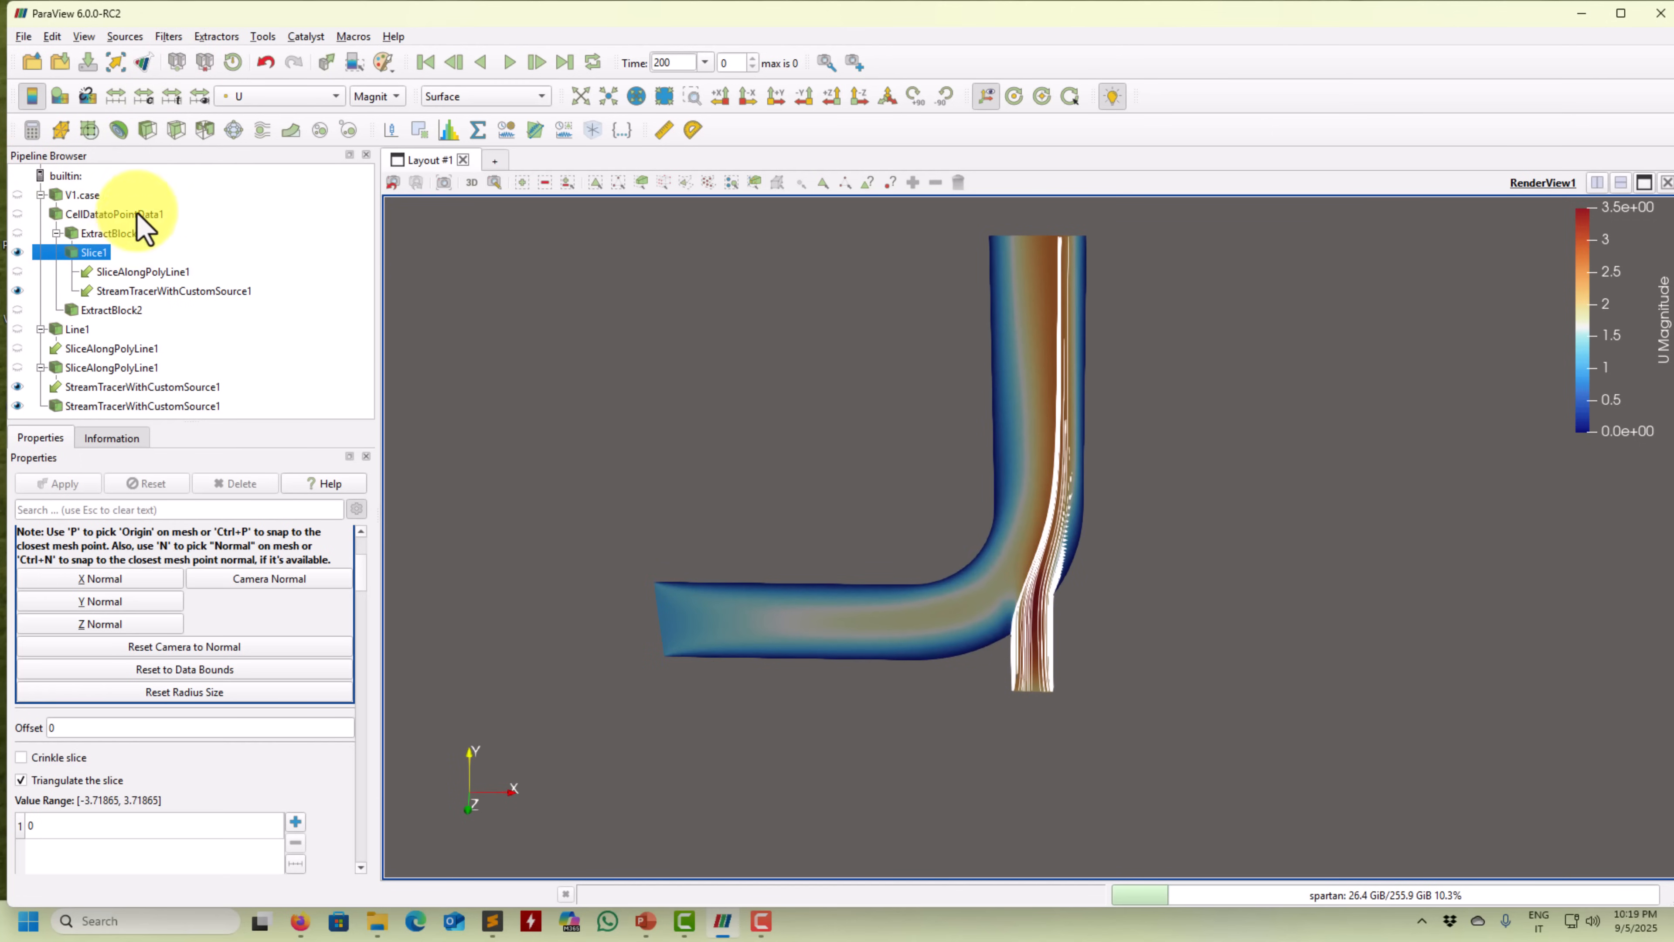
Add a Stream Tracer to Slice1 and place its seed line across the horizontal pipe's inlet.
{"action": "left_click", "coordinate": [169, 36]}
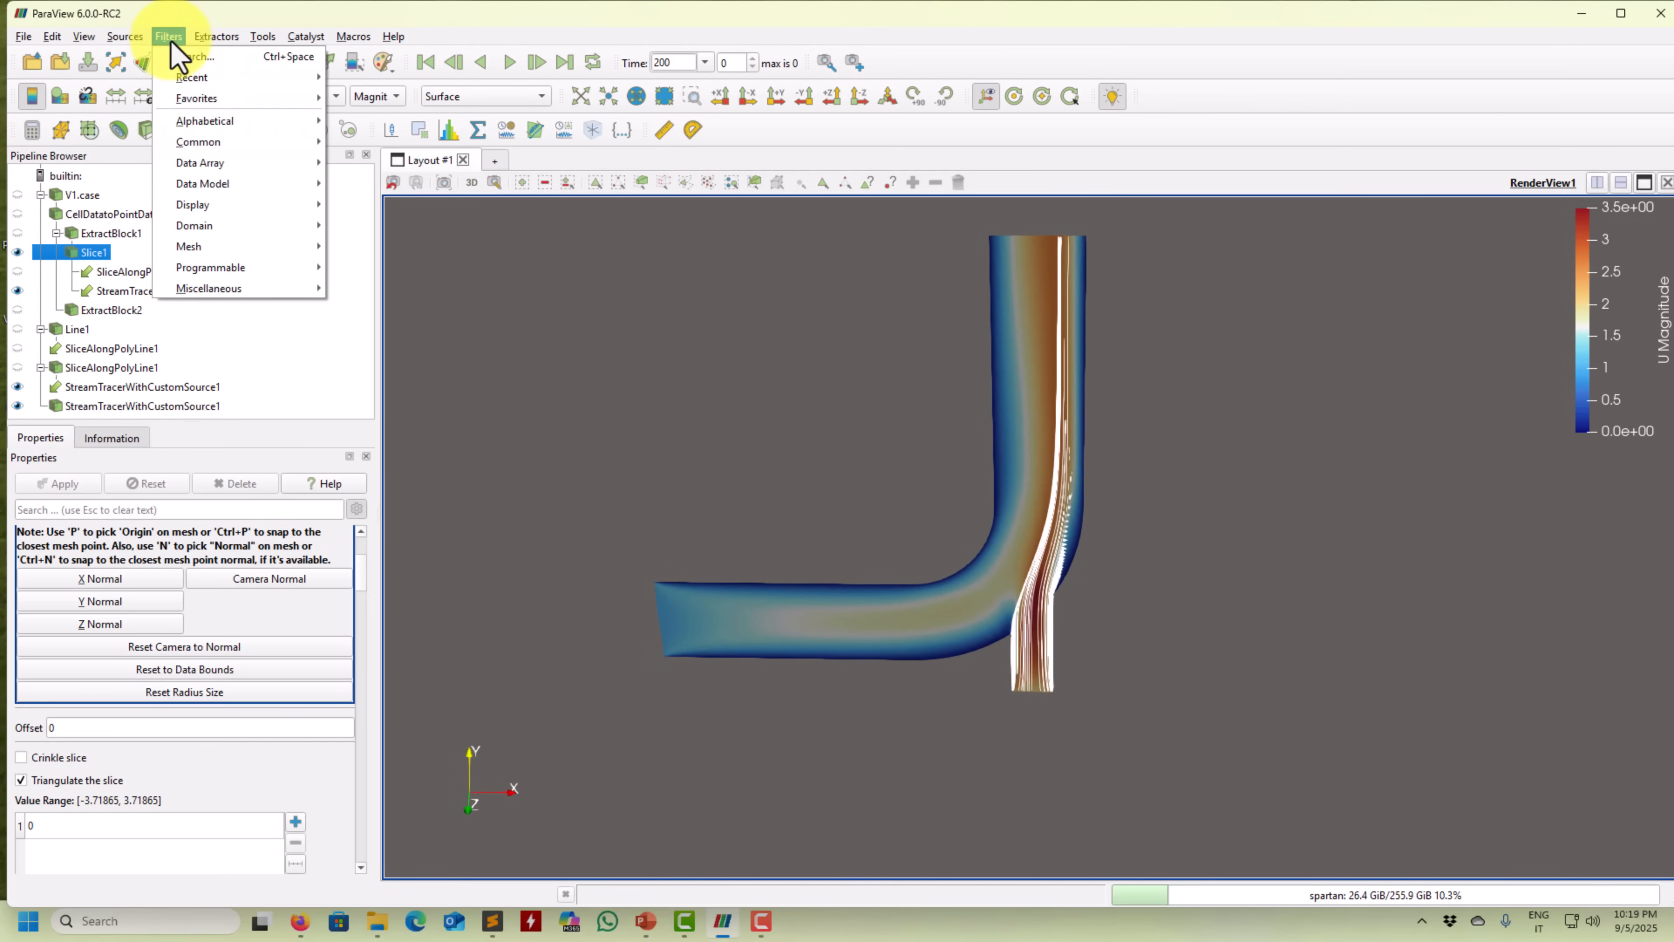
{"action": "mouse_move", "coordinate": [204, 119]}
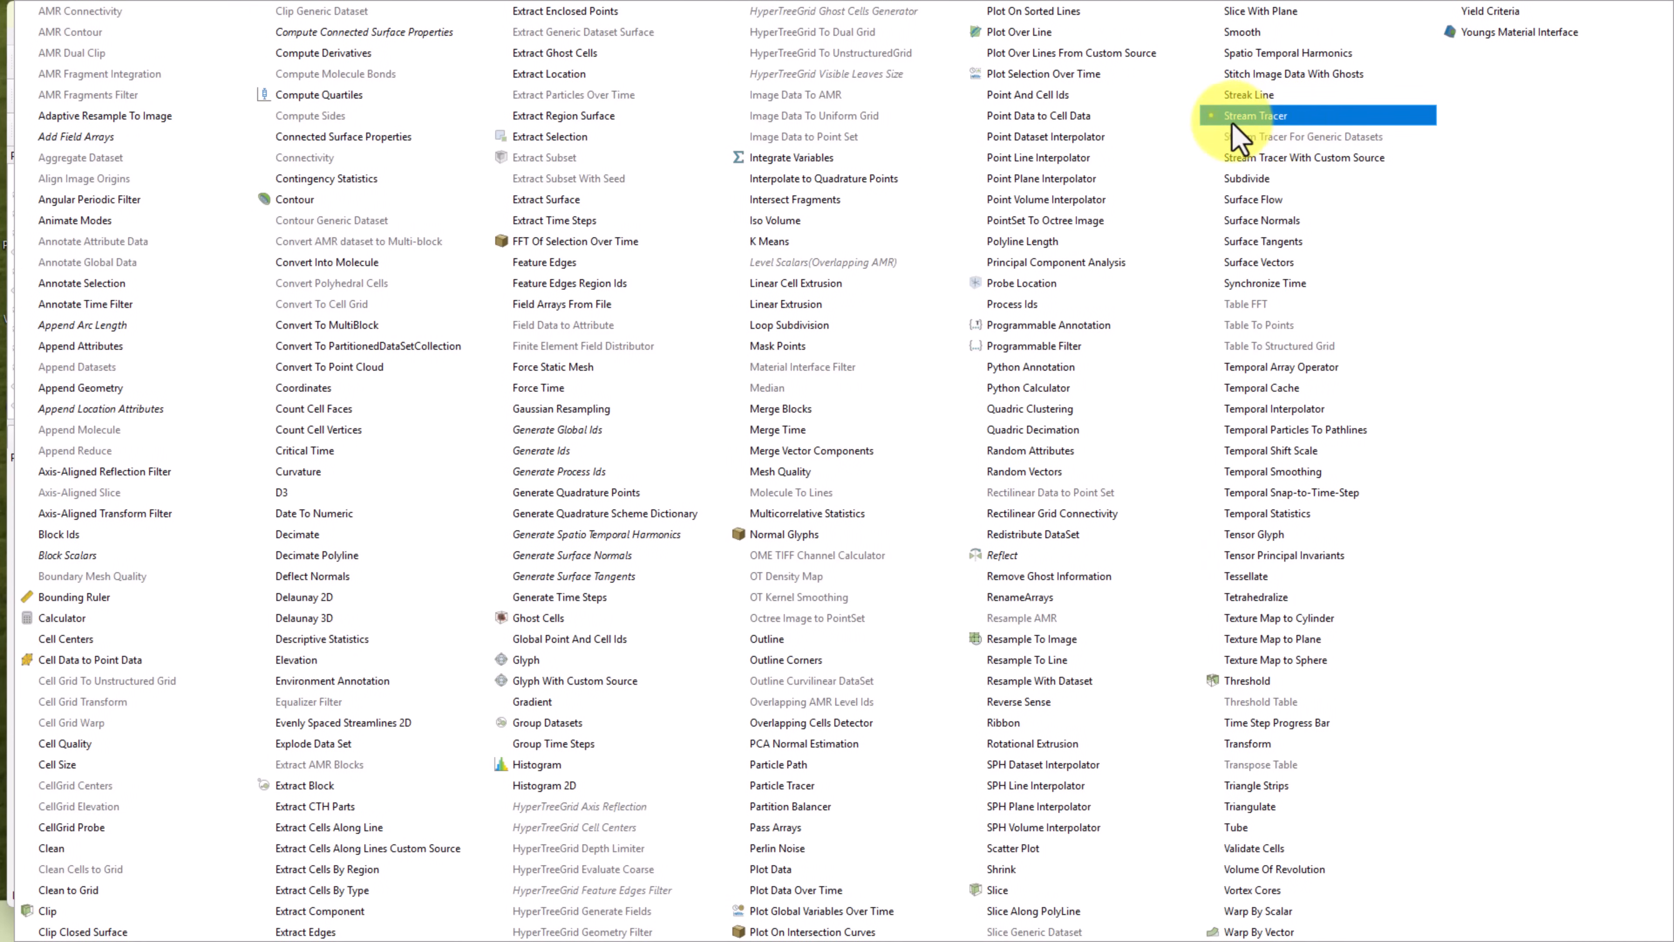
{"action": "left_click", "coordinate": [1256, 116]}
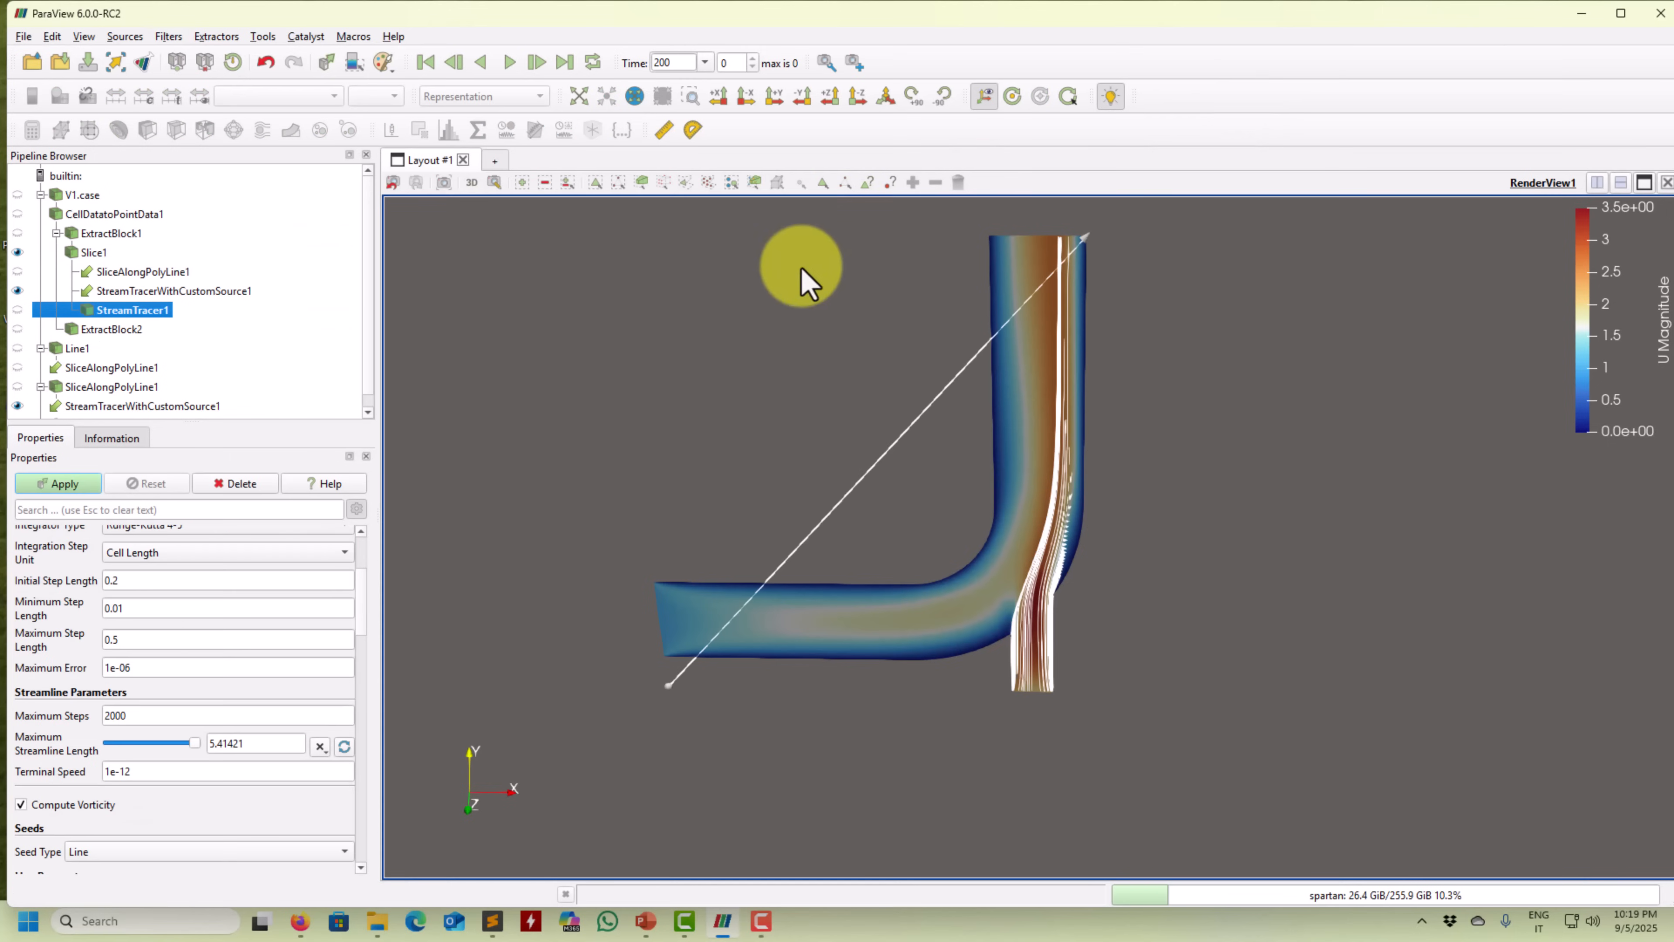
{"action": "left_click_drag", "start_coordinate": [1071, 260], "coordinate": [1100, 577]}
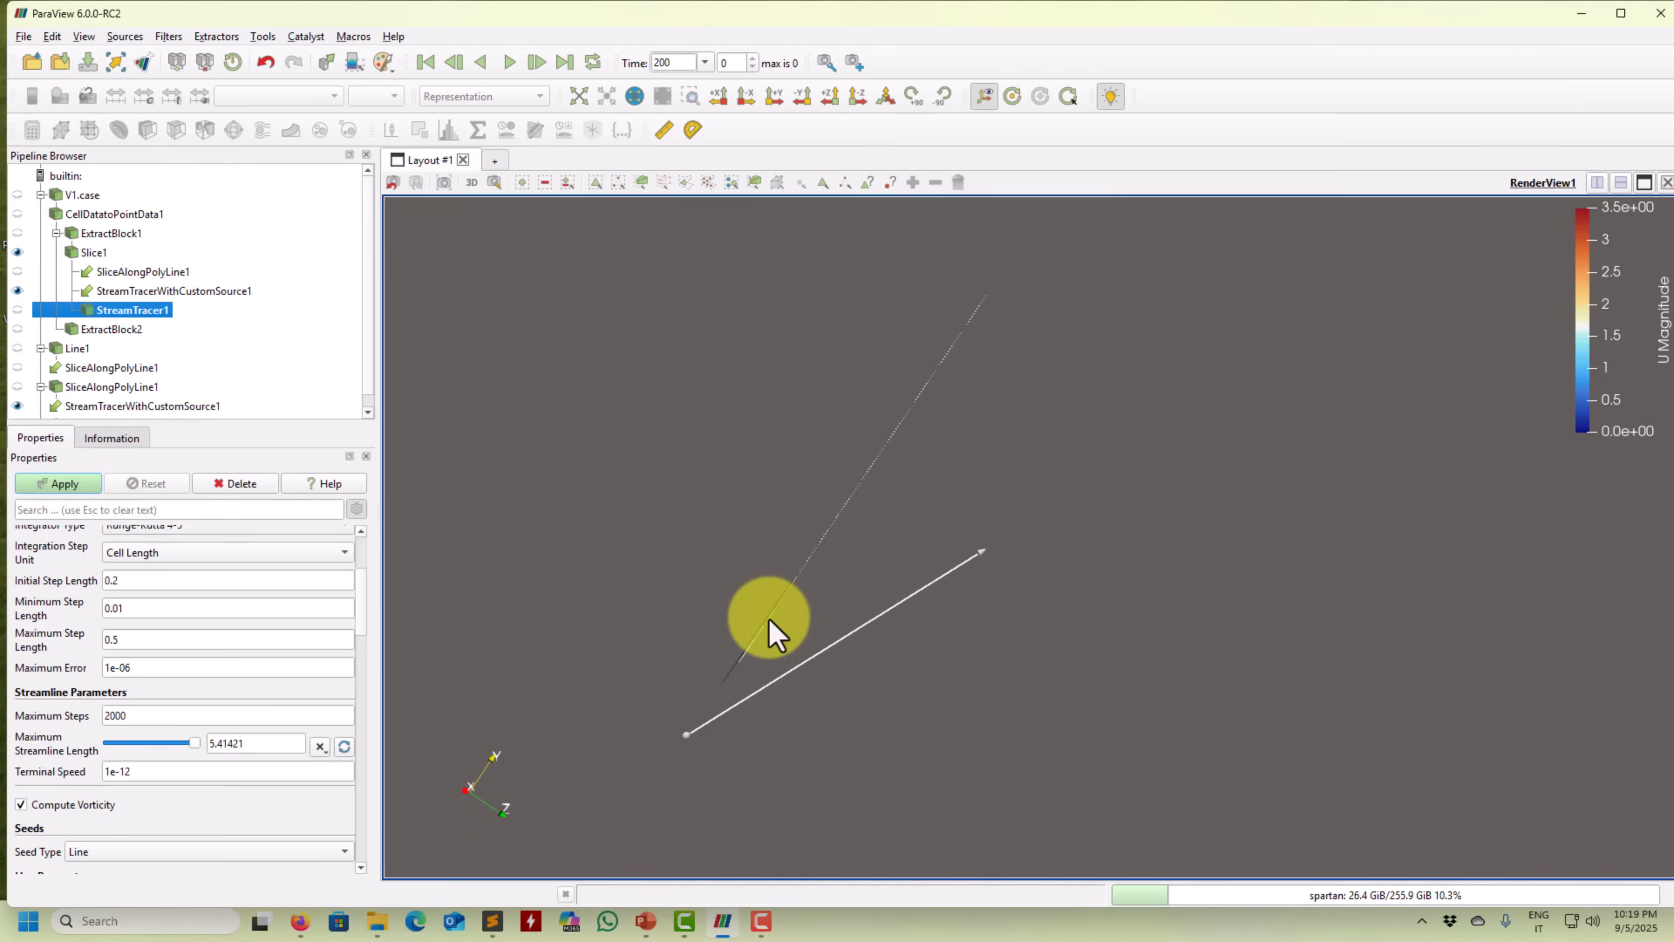
{"action": "left_click_drag", "start_coordinate": [776, 610], "coordinate": [795, 643]}
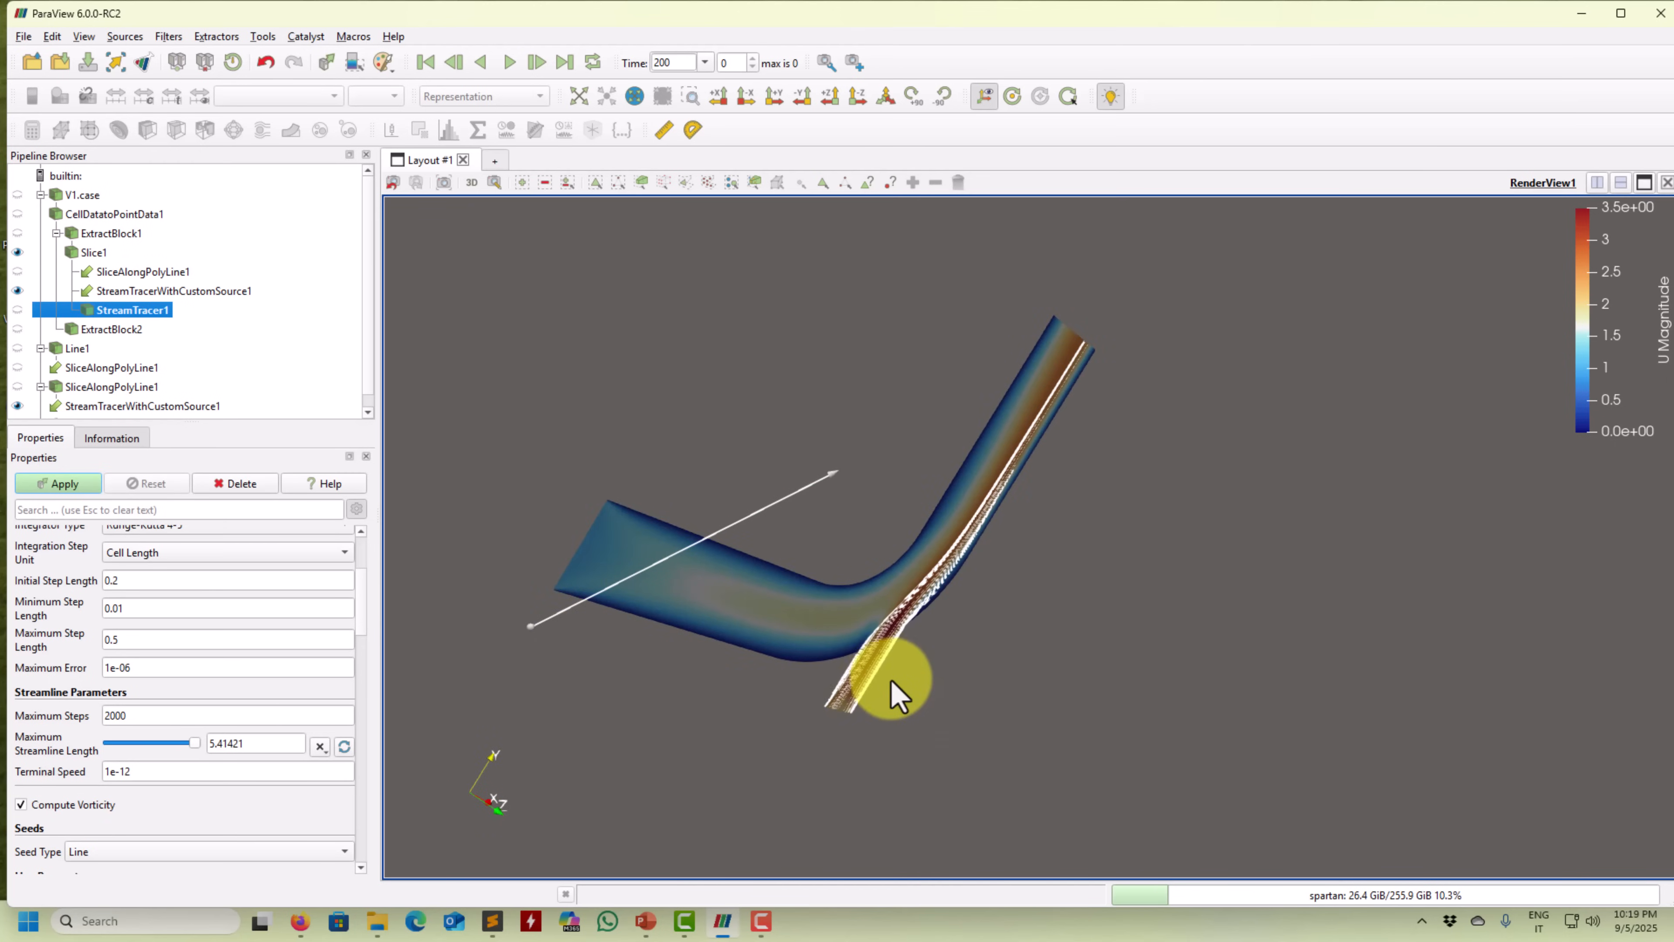
{"action": "left_click_drag", "start_coordinate": [658, 698], "coordinate": [653, 632]}
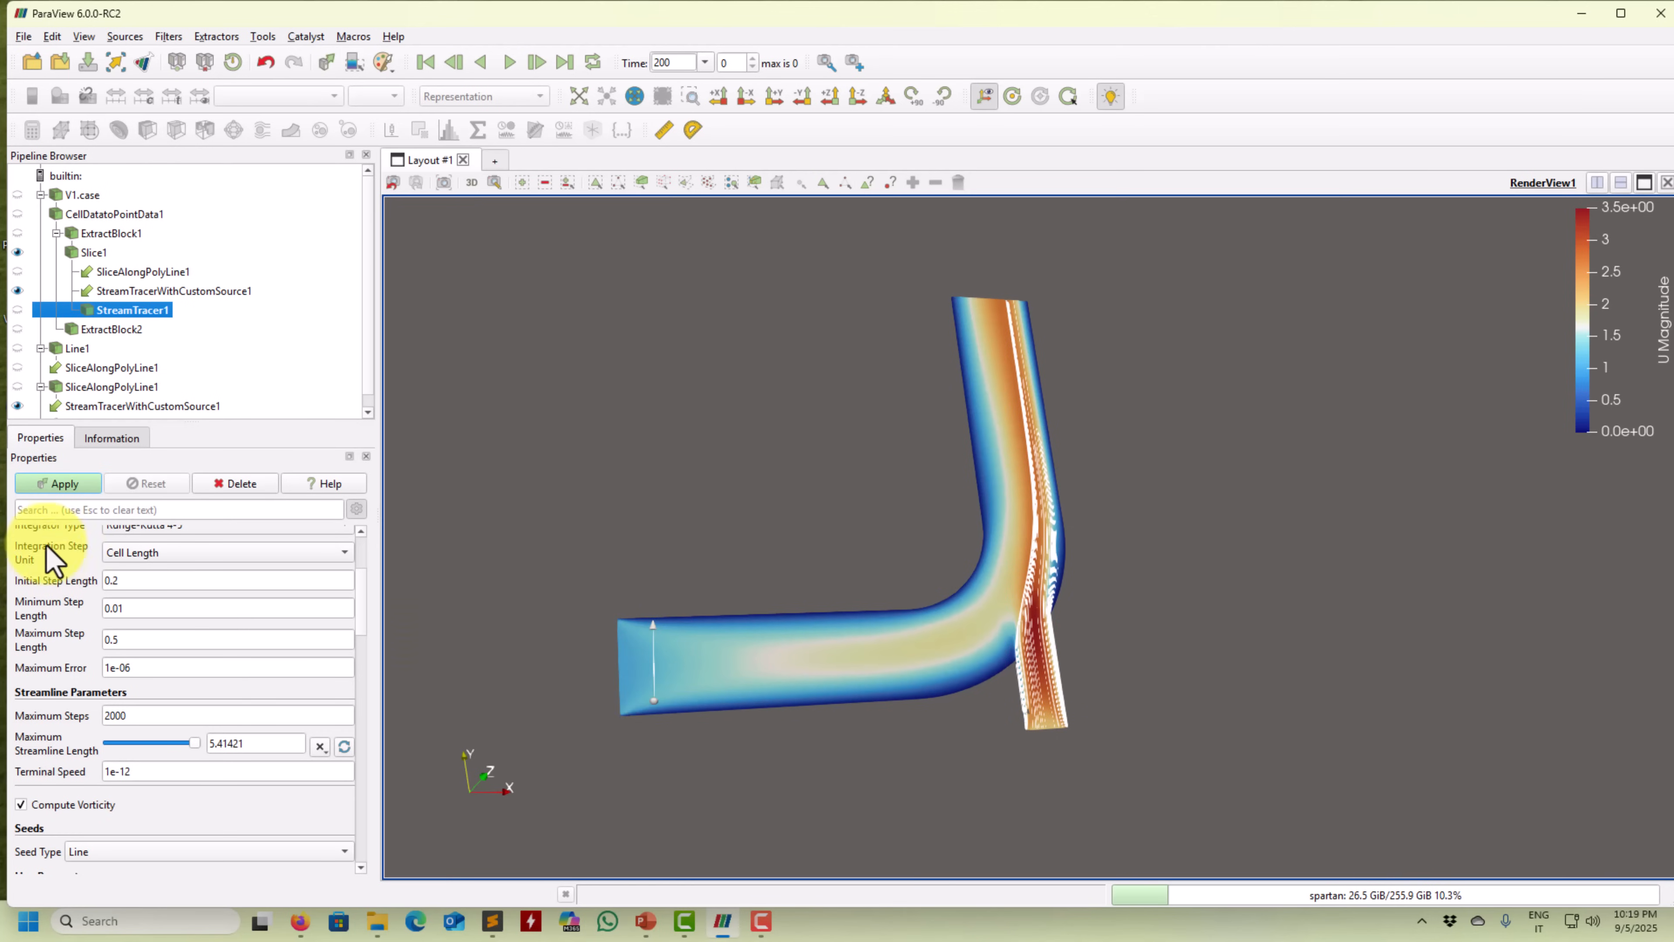
Trace StreamTracer1's streamlines along the U velocity field.
{"action": "scroll", "coordinate": [271, 567], "scroll_direction": "up", "scroll_amount": 4}
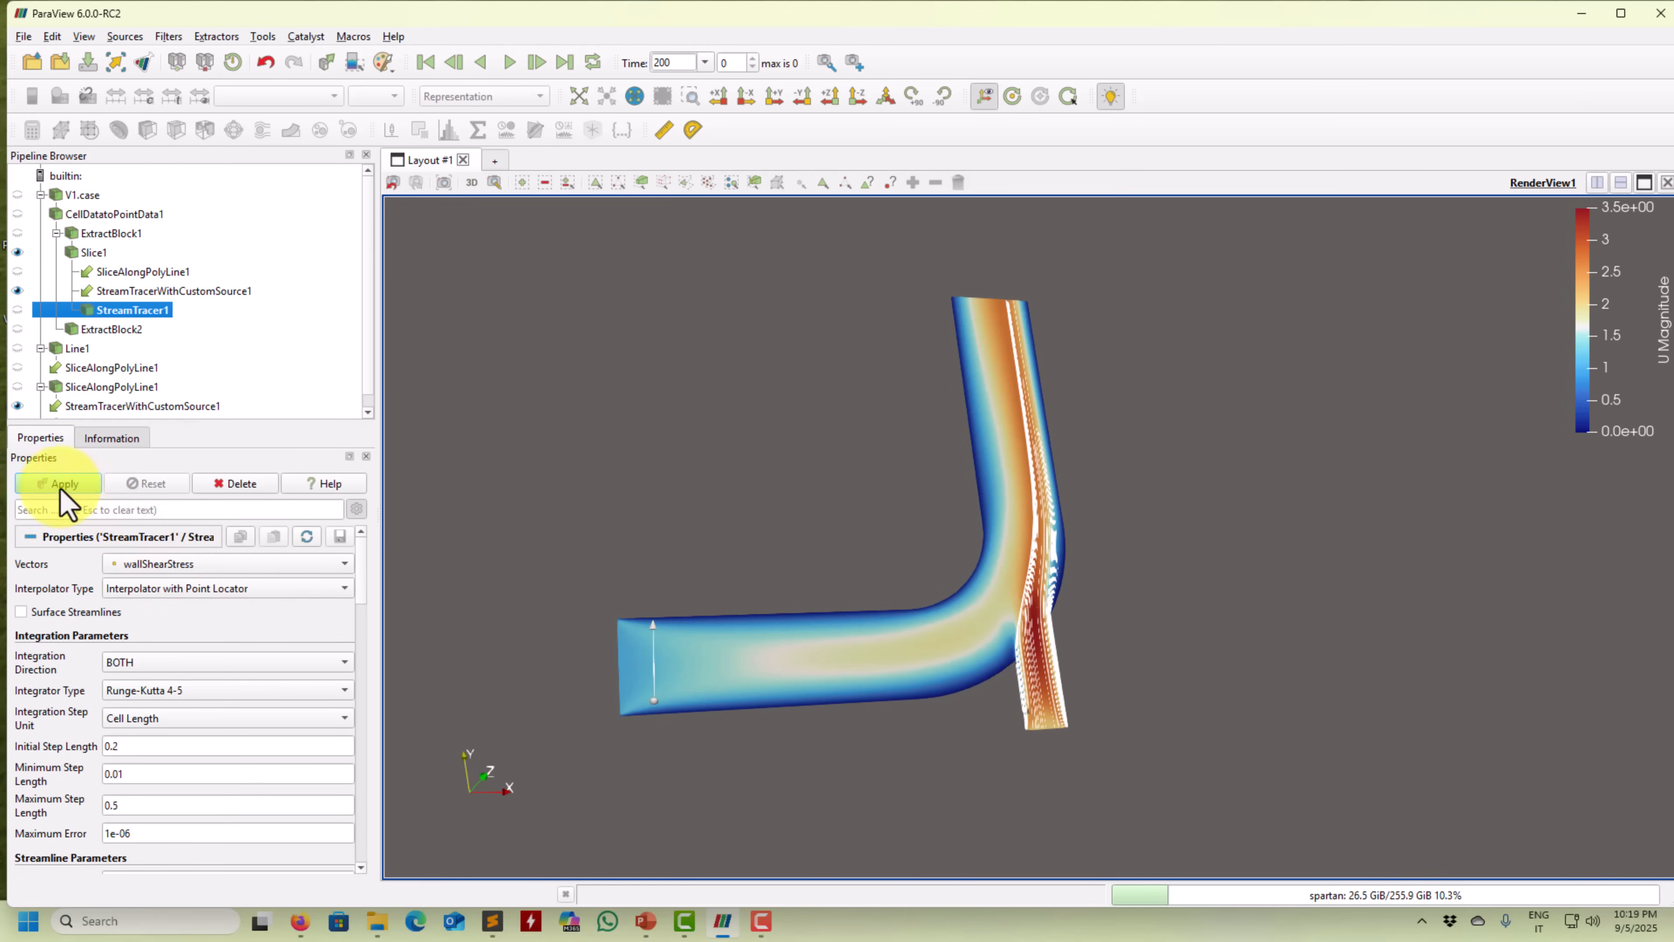
{"action": "left_click", "coordinate": [165, 563]}
{"action": "left_click", "coordinate": [157, 554]}
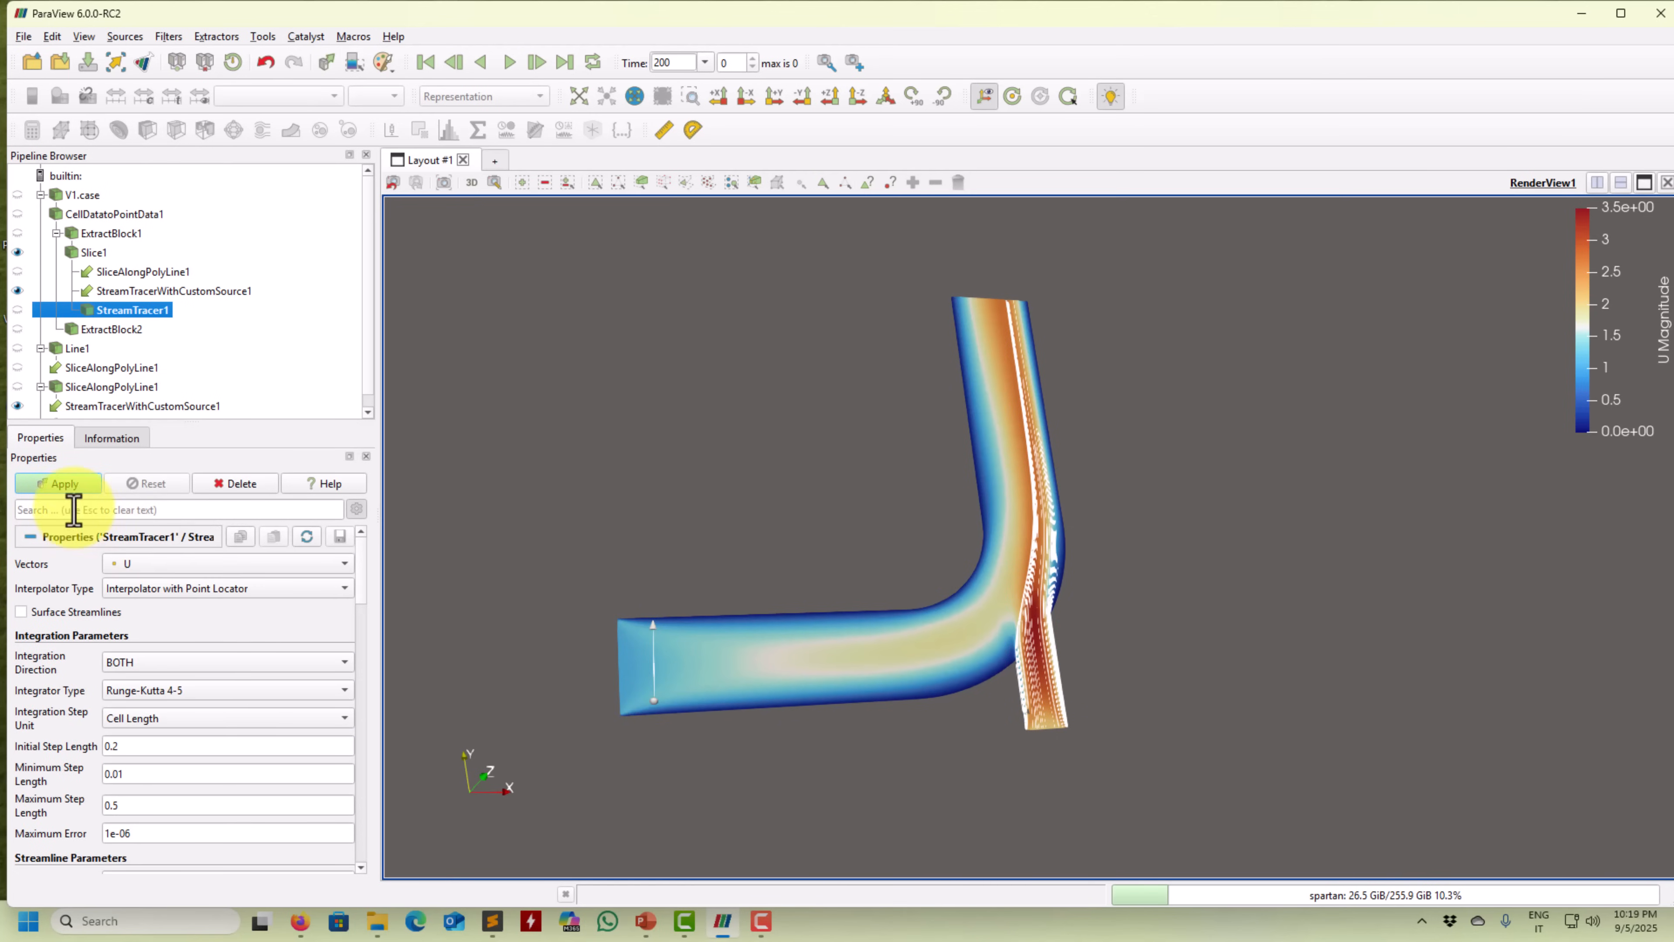
{"action": "left_click", "coordinate": [71, 486]}
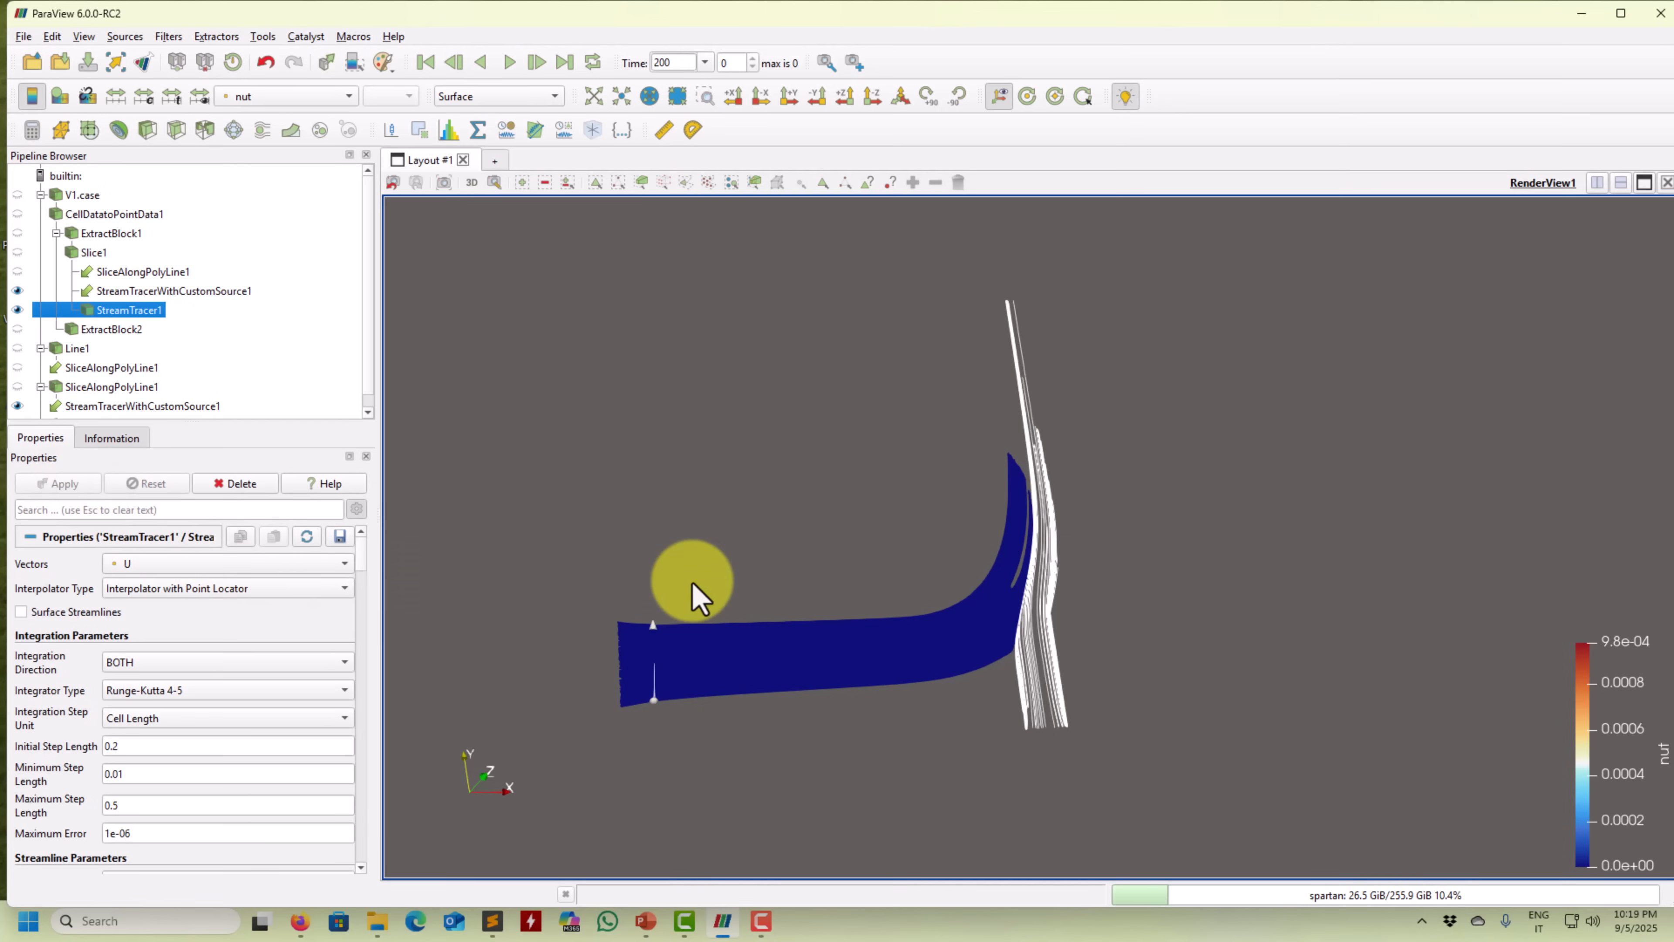
Recompute StreamTracer1 with a Maximum Streamline Length of 10.
{"action": "scroll", "coordinate": [369, 571], "scroll_direction": "down", "scroll_amount": 3}
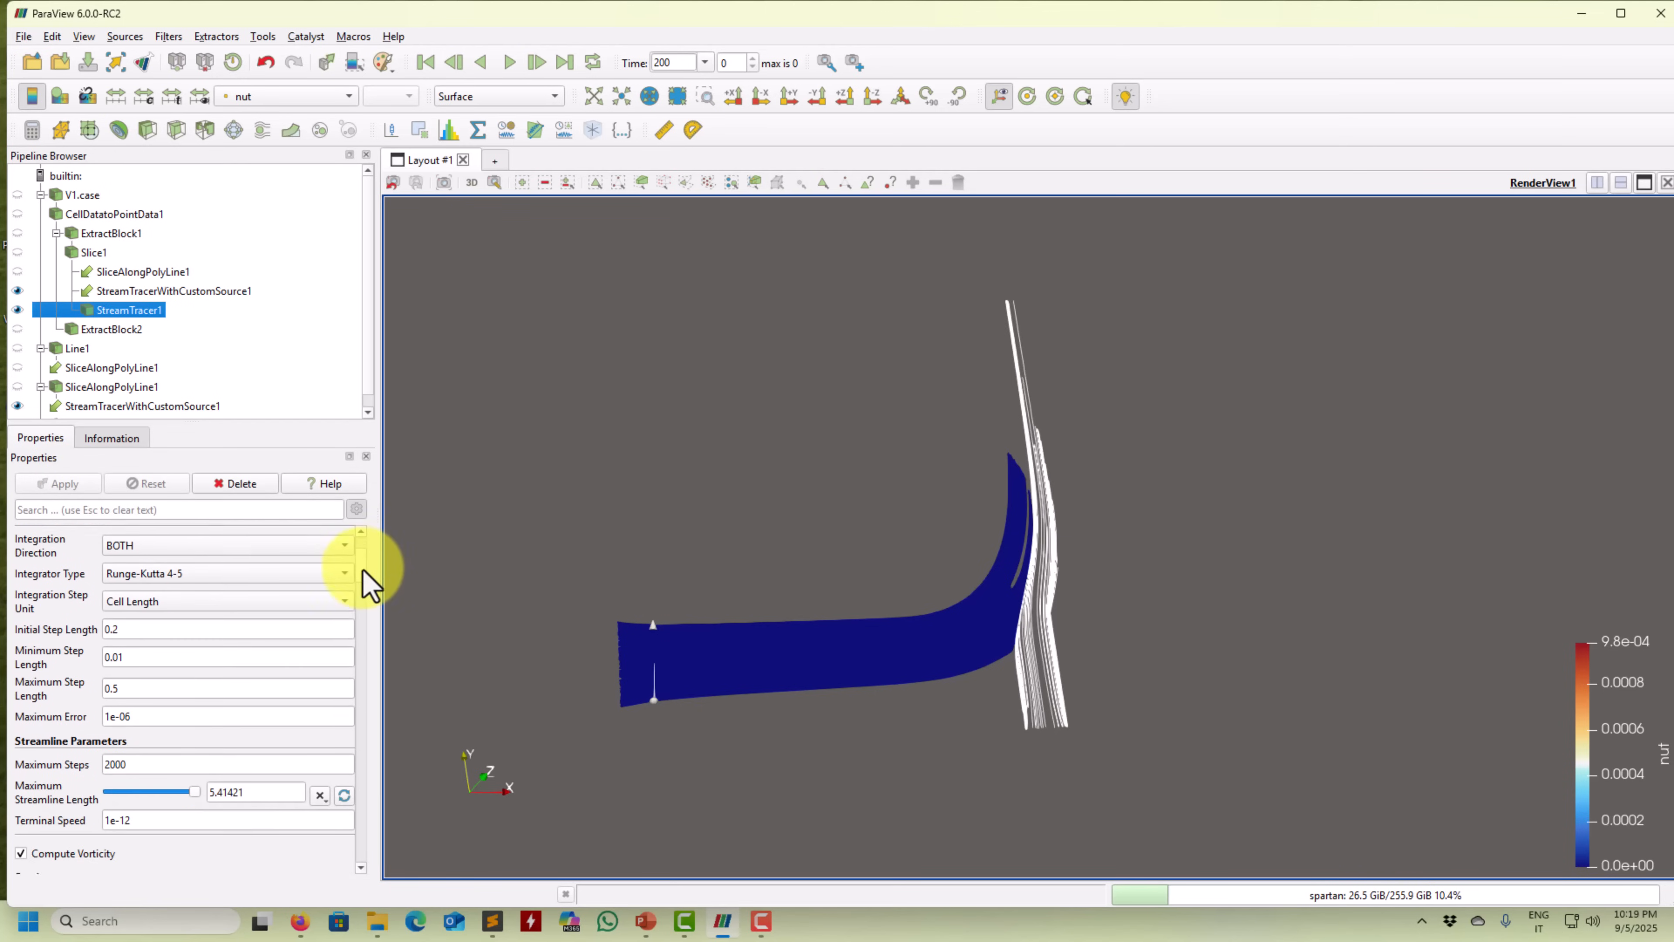
{"action": "type", "text": "10"}
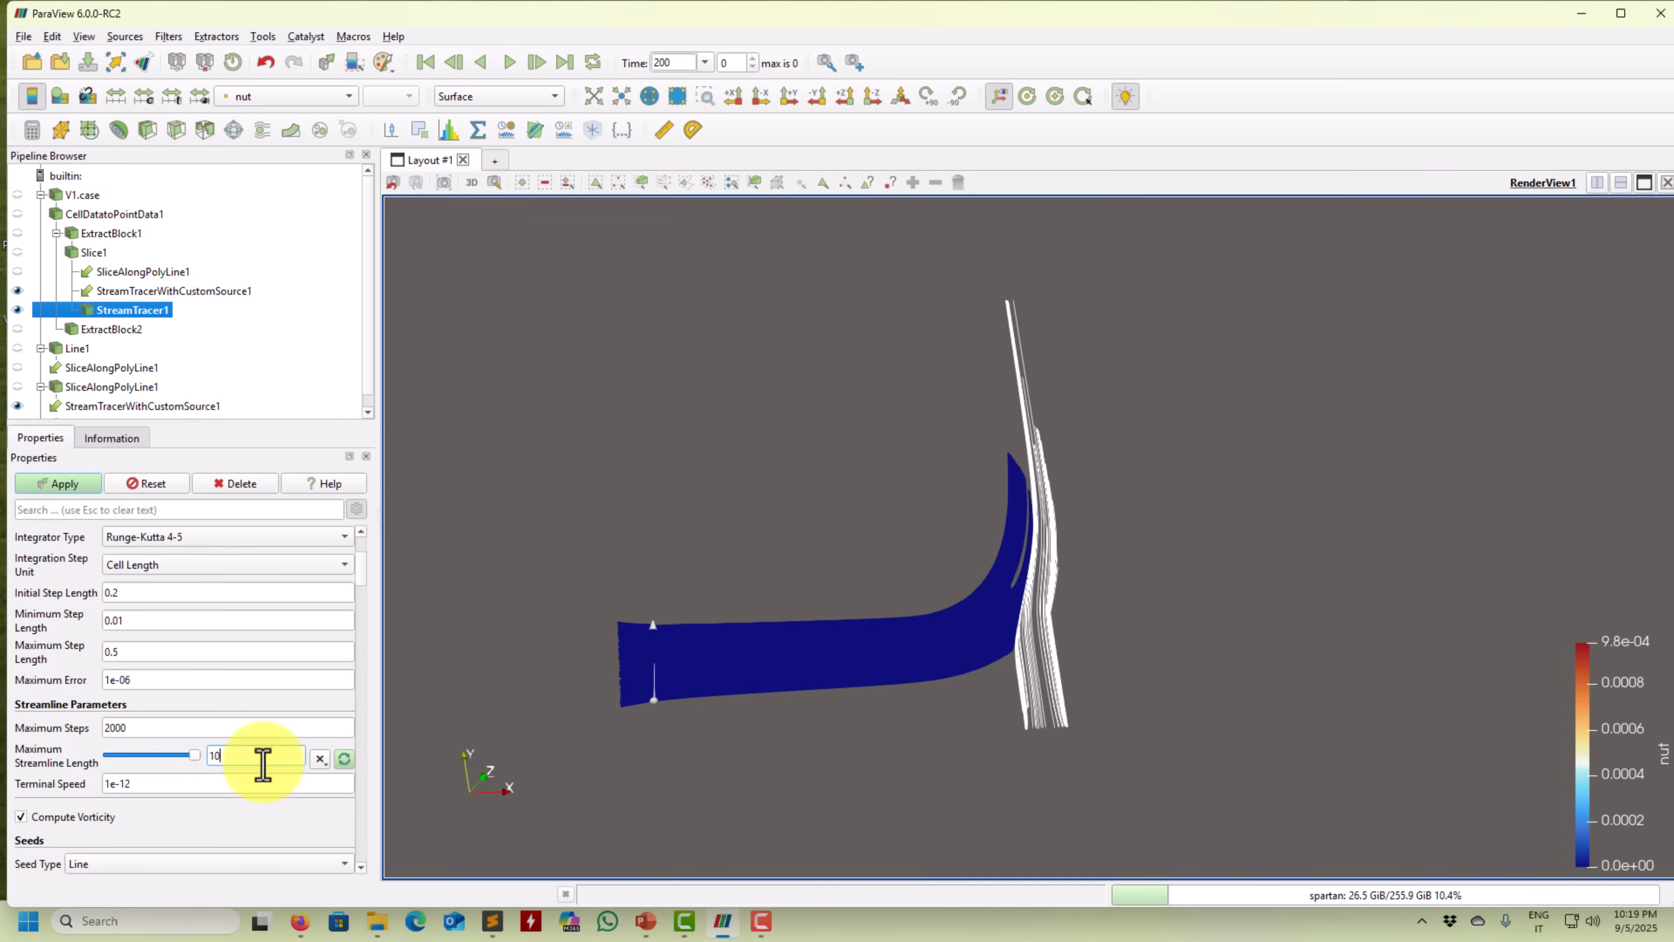
{"action": "left_click", "coordinate": [86, 486]}
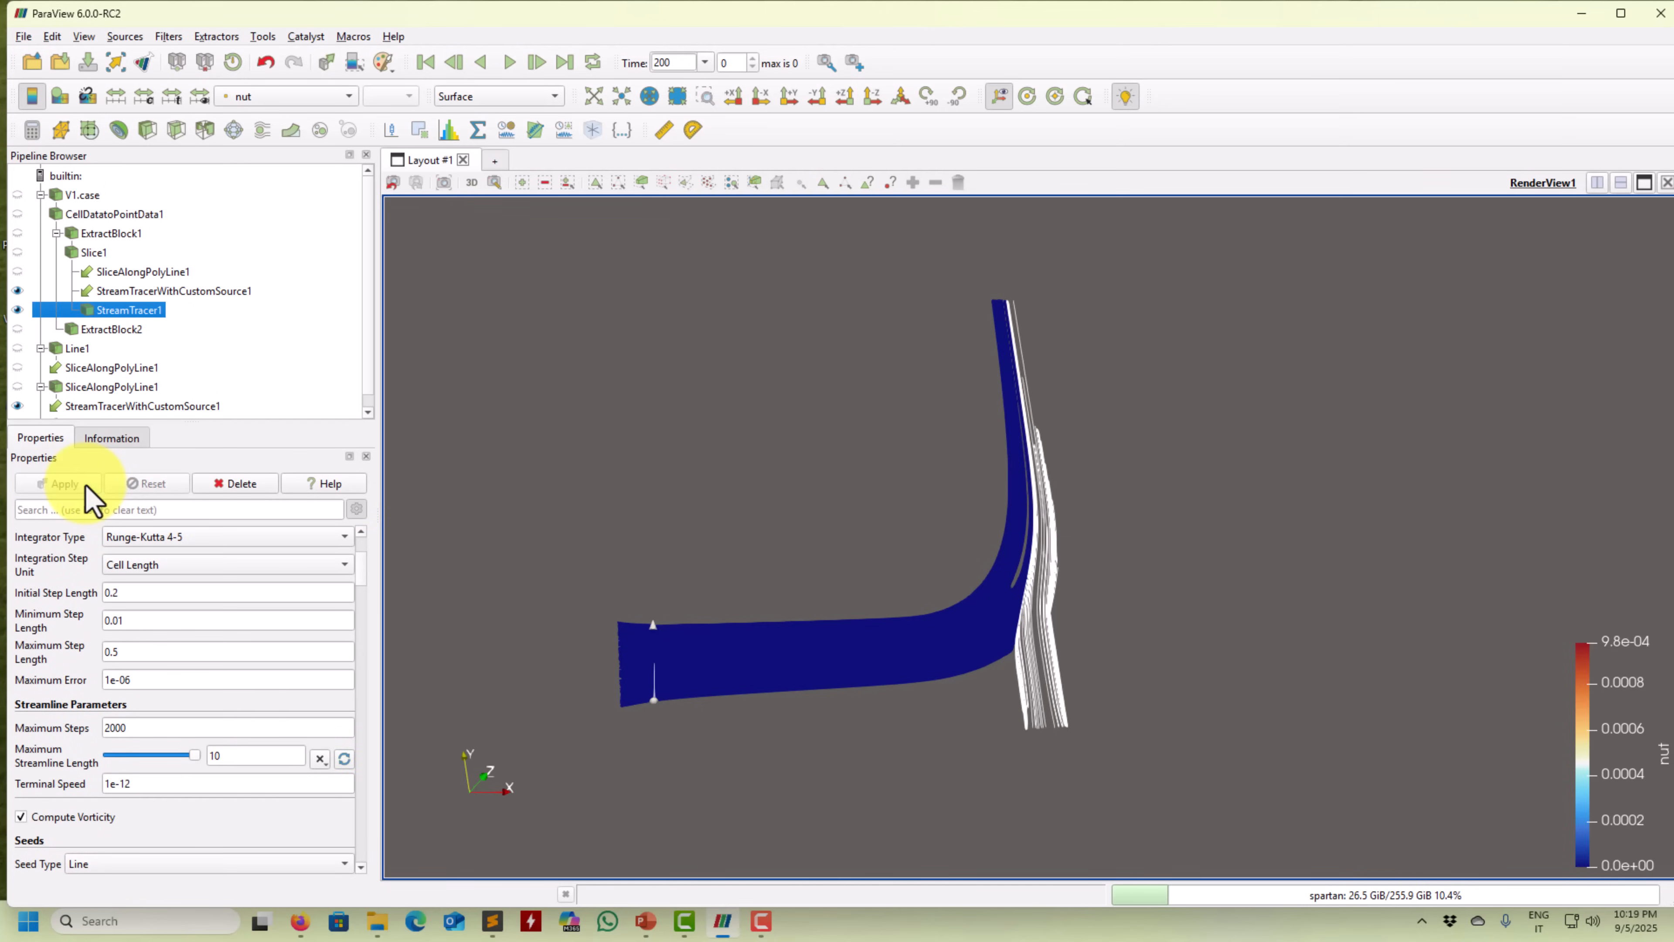
Draw StreamTracer1's streamlines in solid white.
{"action": "left_click", "coordinate": [294, 99]}
{"action": "left_click", "coordinate": [292, 11]}
{"action": "scroll", "coordinate": [365, 567], "scroll_direction": "down", "scroll_amount": 10}
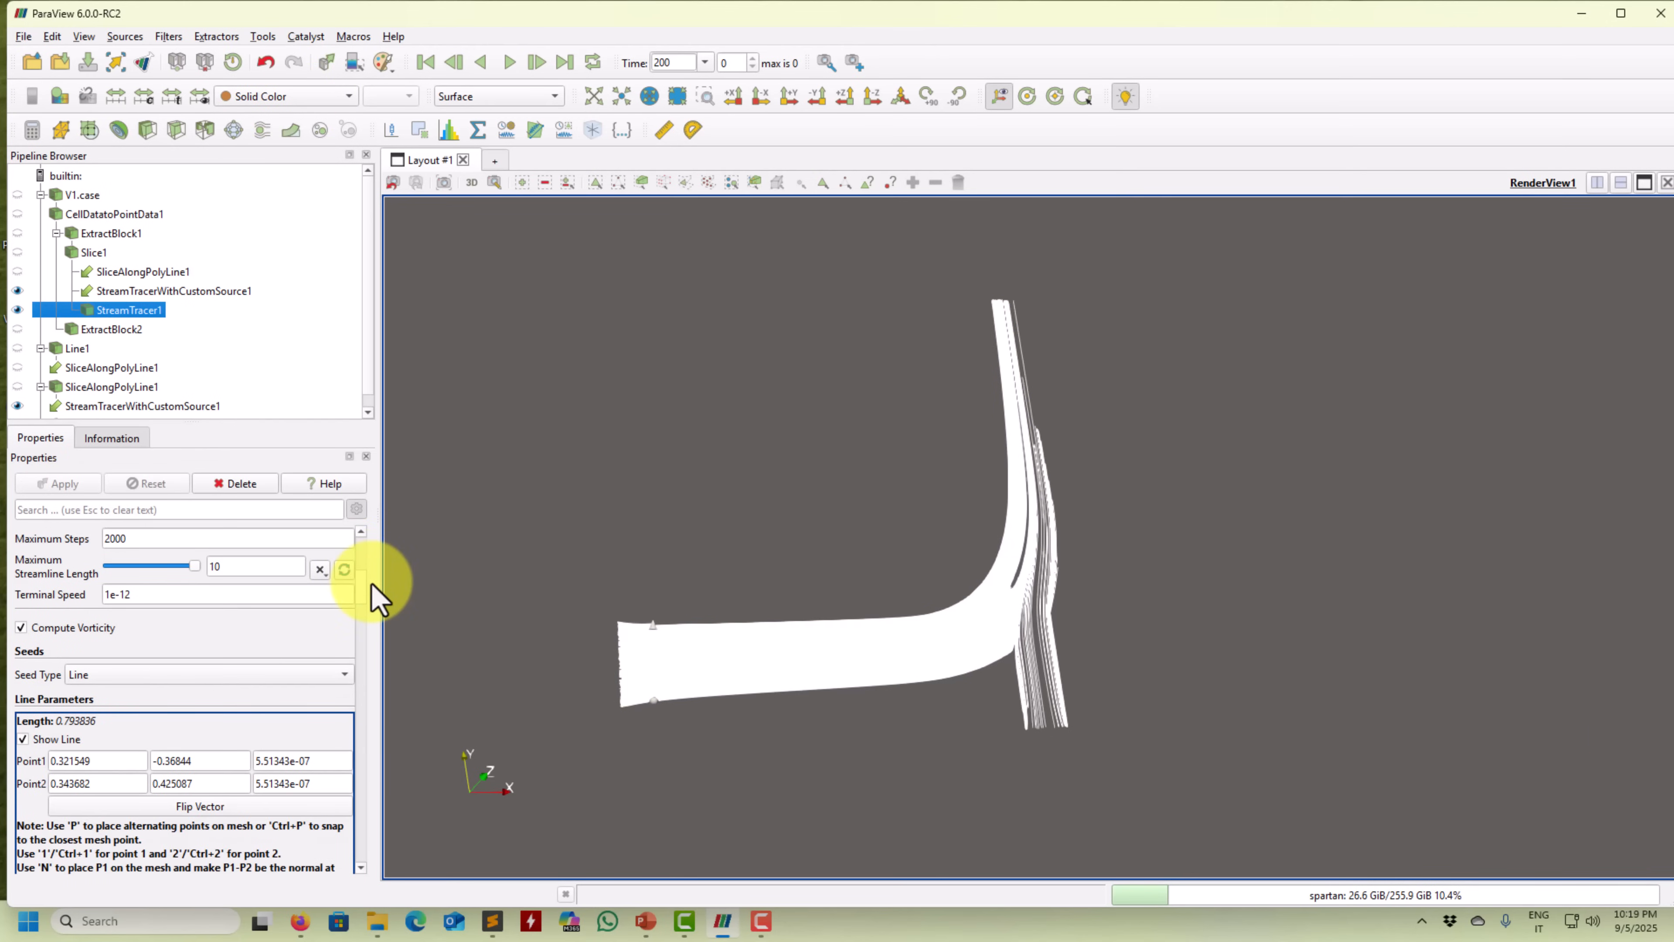
{"action": "scroll", "coordinate": [372, 583], "scroll_direction": "up", "scroll_amount": 4}
{"action": "scroll", "coordinate": [372, 583], "scroll_direction": "down", "scroll_amount": 10}
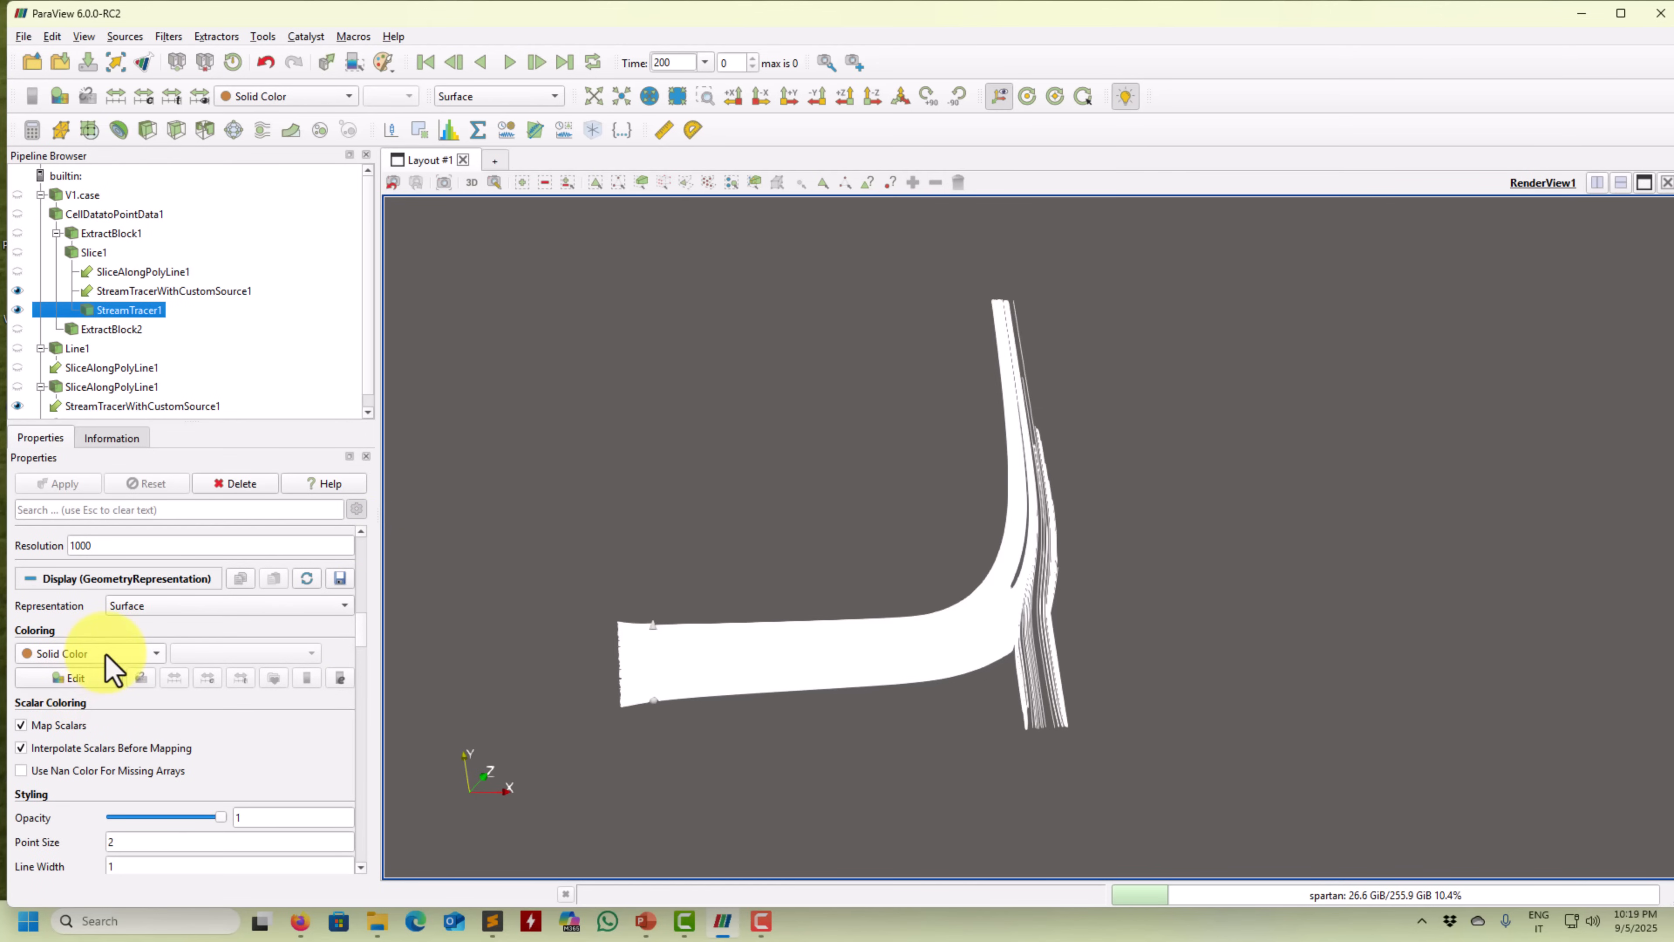
Give StreamTracer1's streamlines a solid bright green color.
{"action": "left_click", "coordinate": [94, 675]}
{"action": "left_click", "coordinate": [775, 318]}
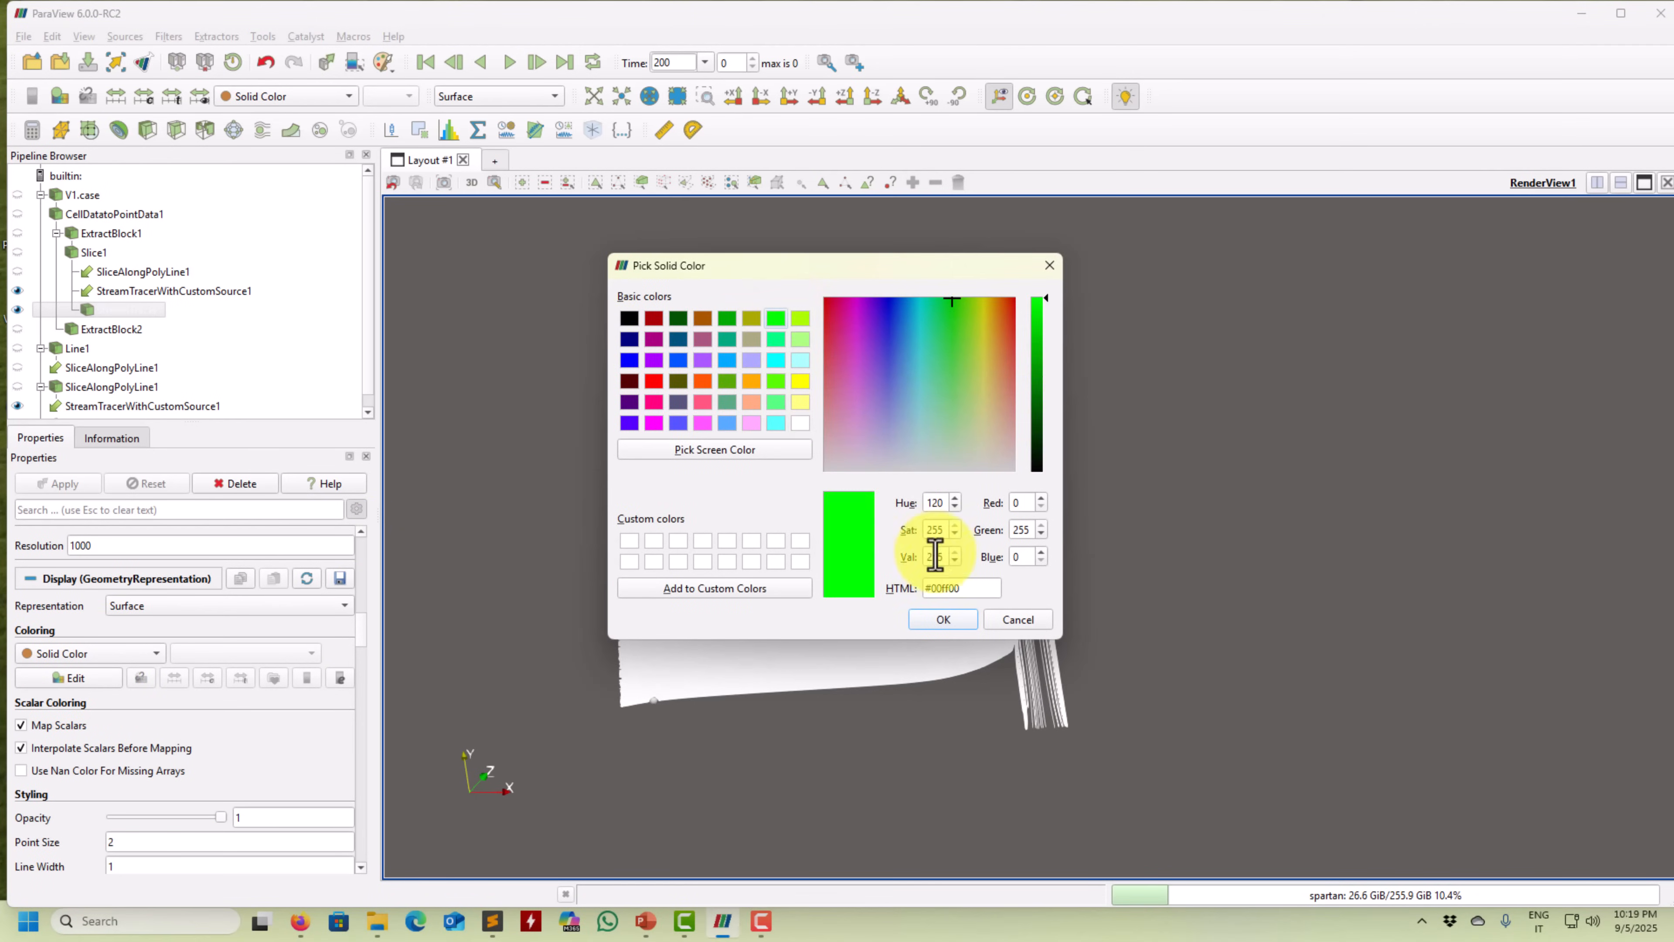
{"action": "left_click", "coordinate": [946, 619]}
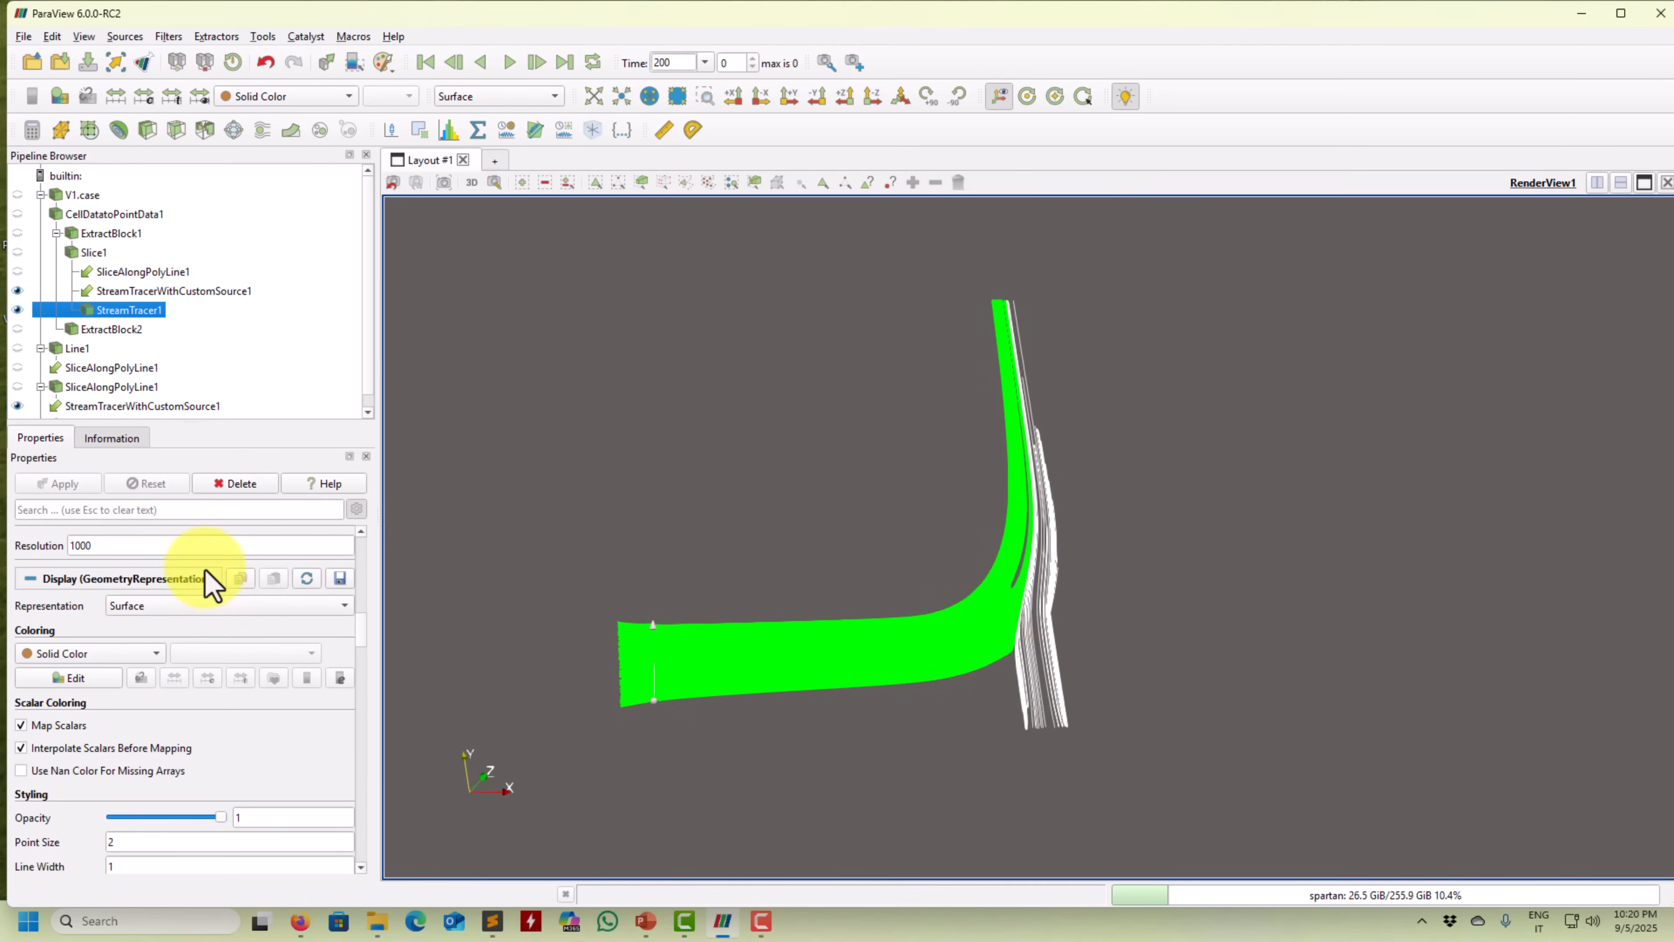
Color the StreamTracerWithCustomSource1 streamlines solid orange and zoom in.
{"action": "left_click", "coordinate": [130, 408]}
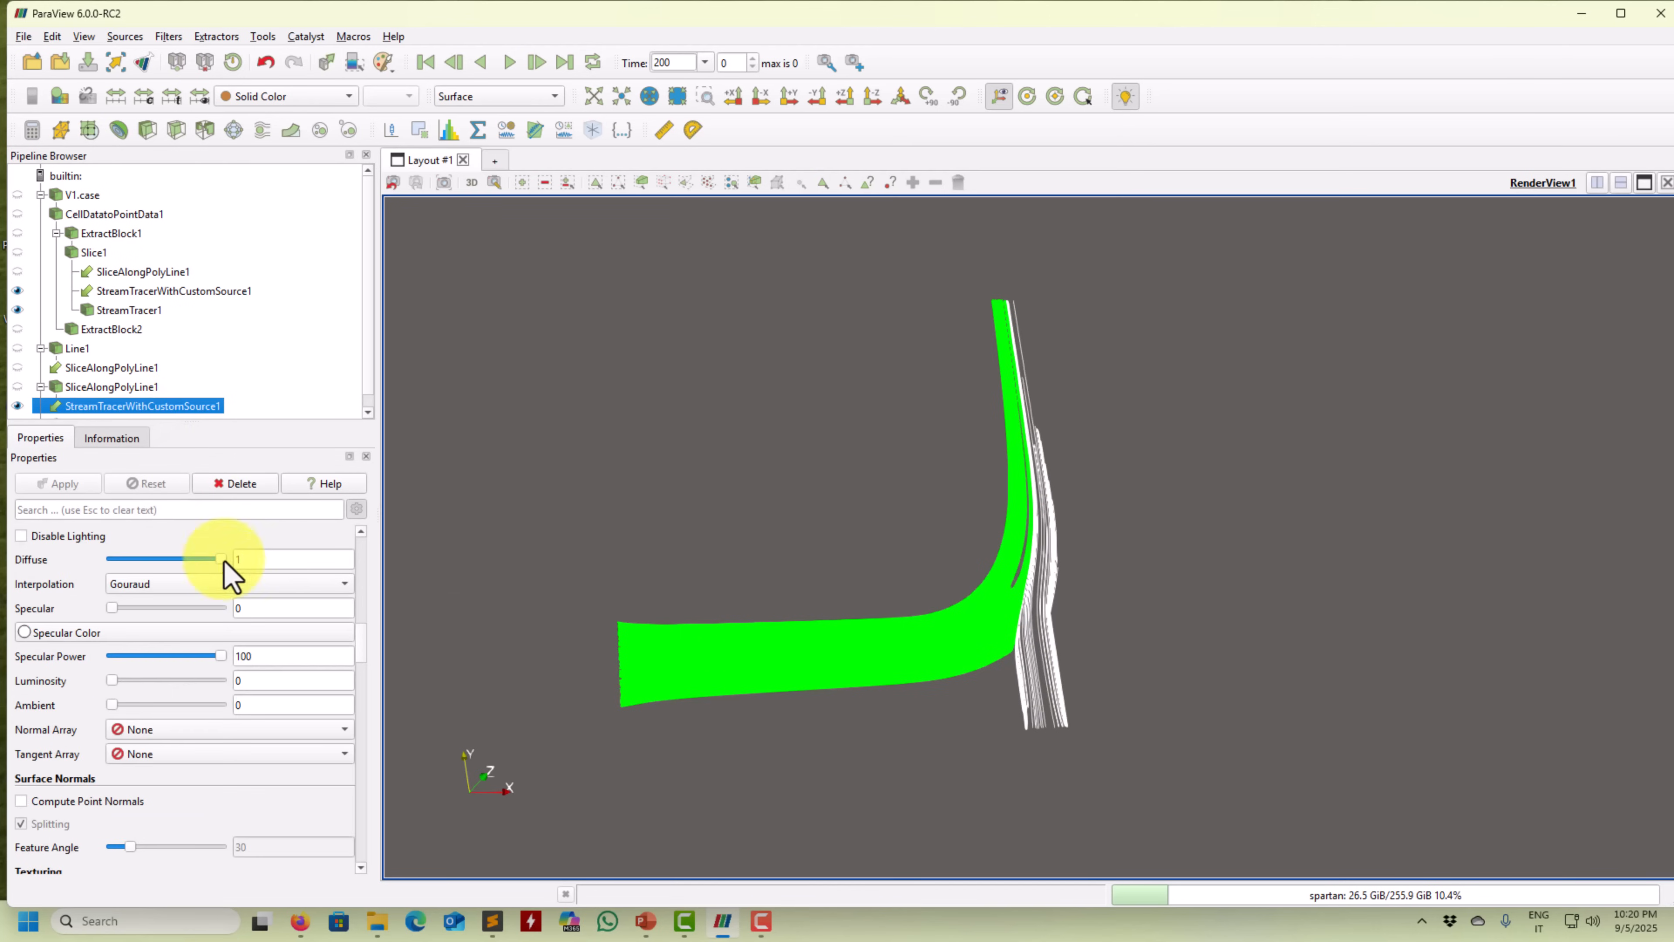
{"action": "mouse_move", "coordinate": [363, 628]}
{"action": "left_mouse_down"}
{"action": "mouse_move", "coordinate": [372, 561]}
{"action": "mouse_move", "coordinate": [373, 597]}
{"action": "left_mouse_up"}
{"action": "left_click", "coordinate": [65, 620]}
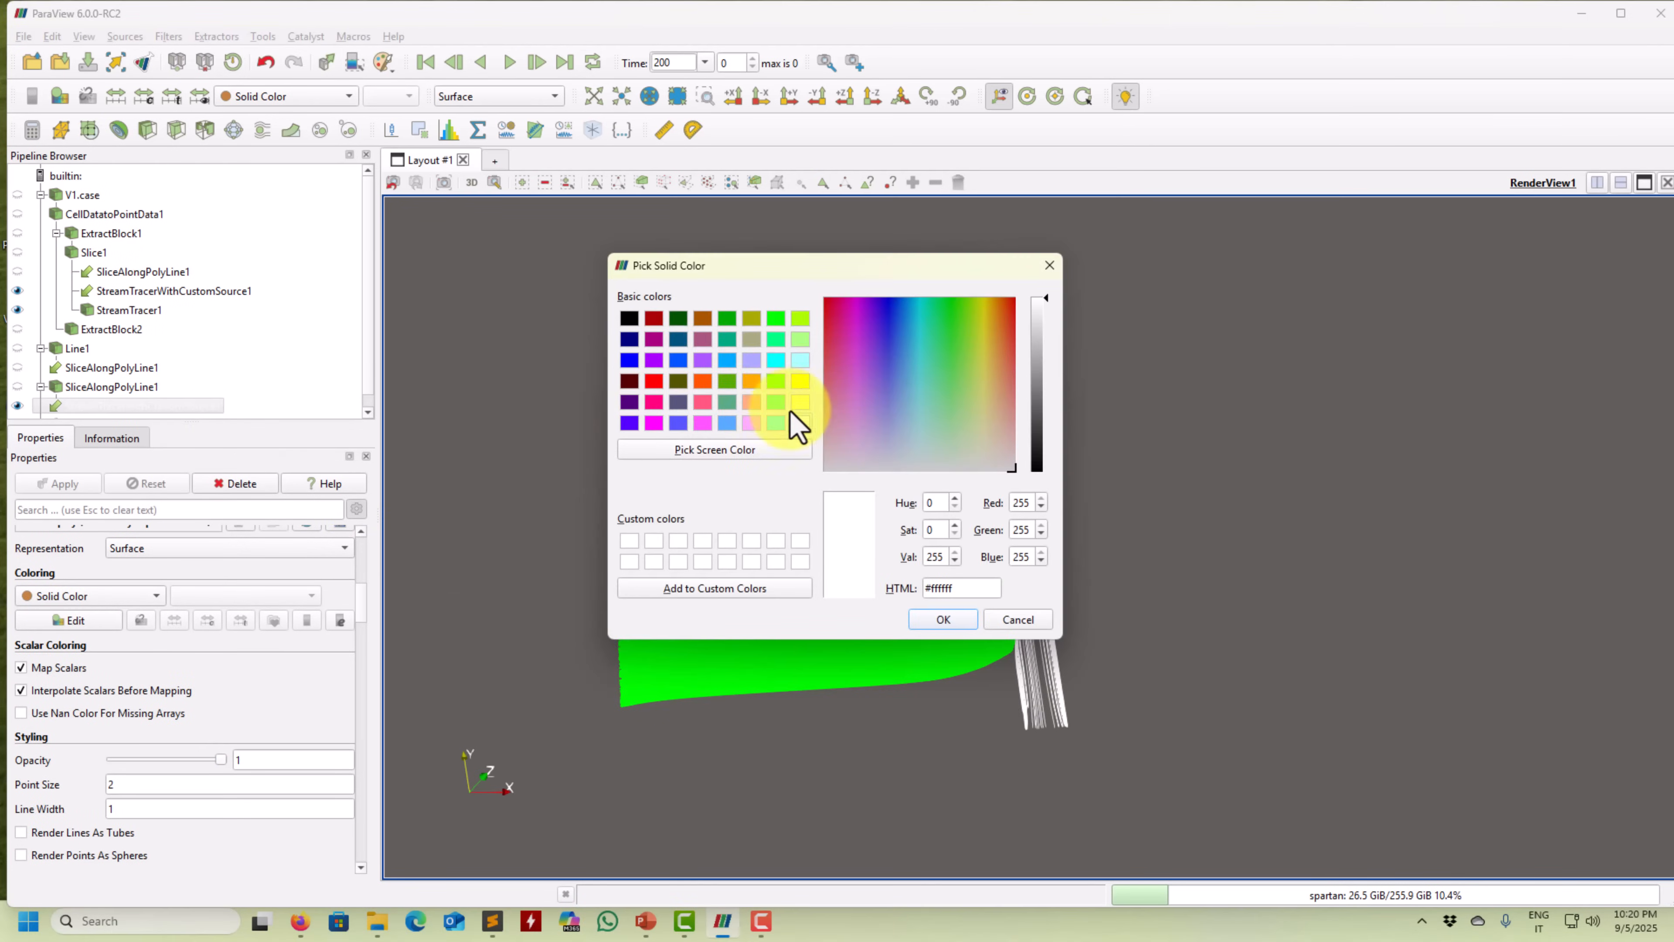
{"action": "left_click", "coordinate": [752, 382]}
{"action": "left_click", "coordinate": [946, 622]}
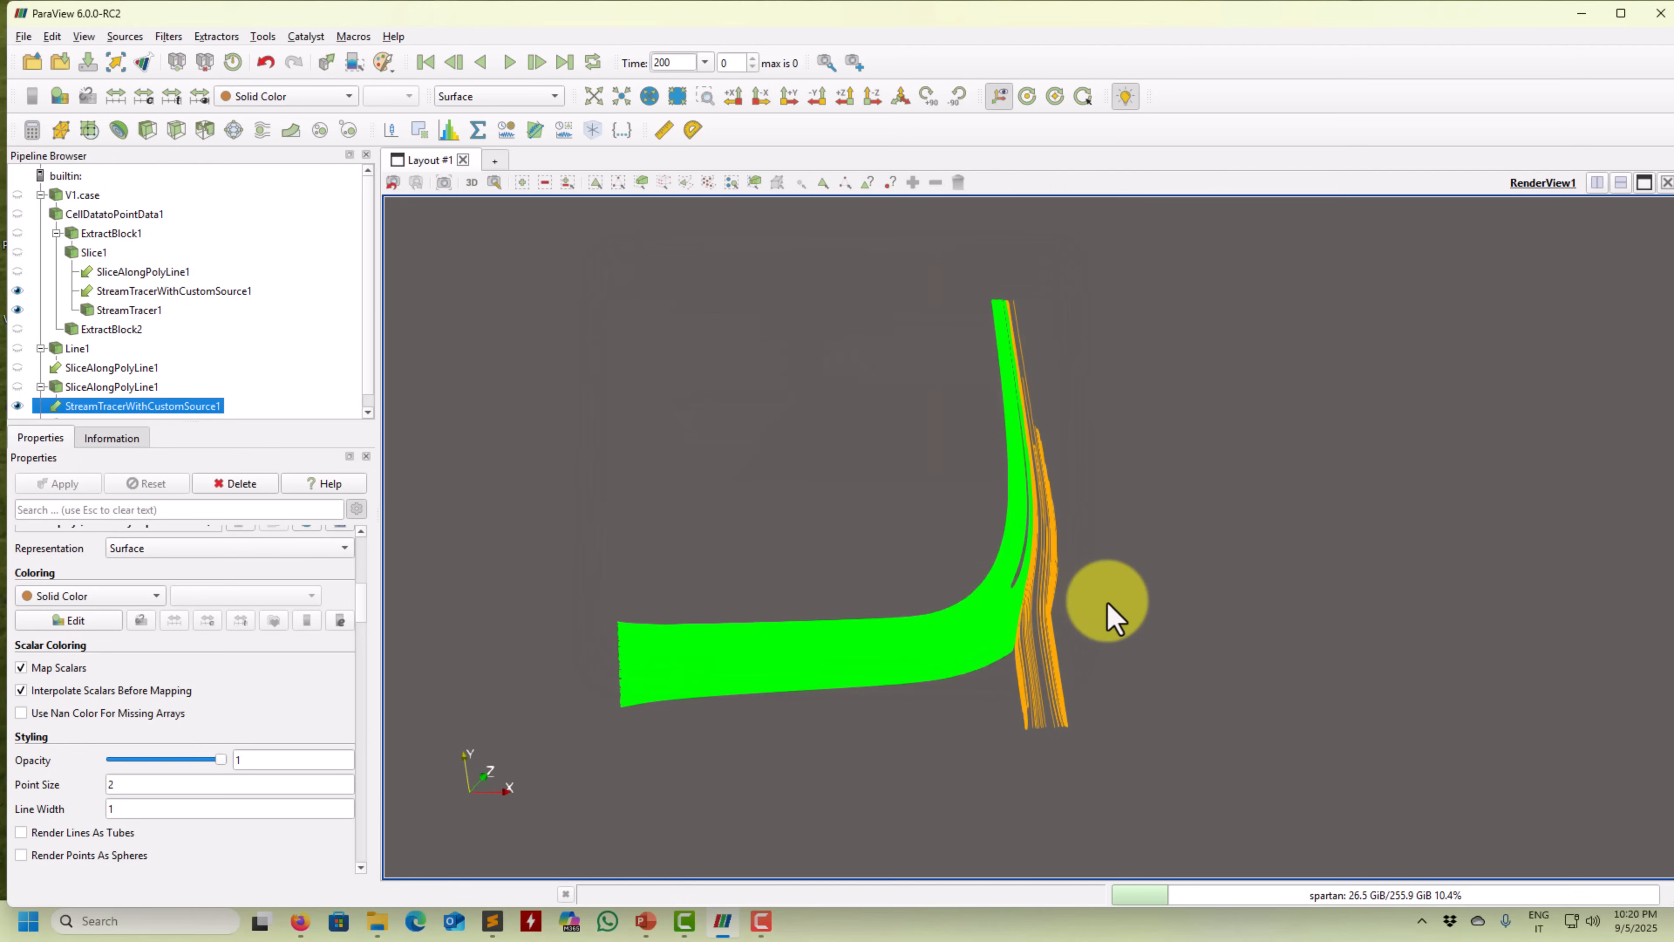
{"action": "scroll", "coordinate": [1021, 643], "scroll_direction": "up", "scroll_amount": 5}
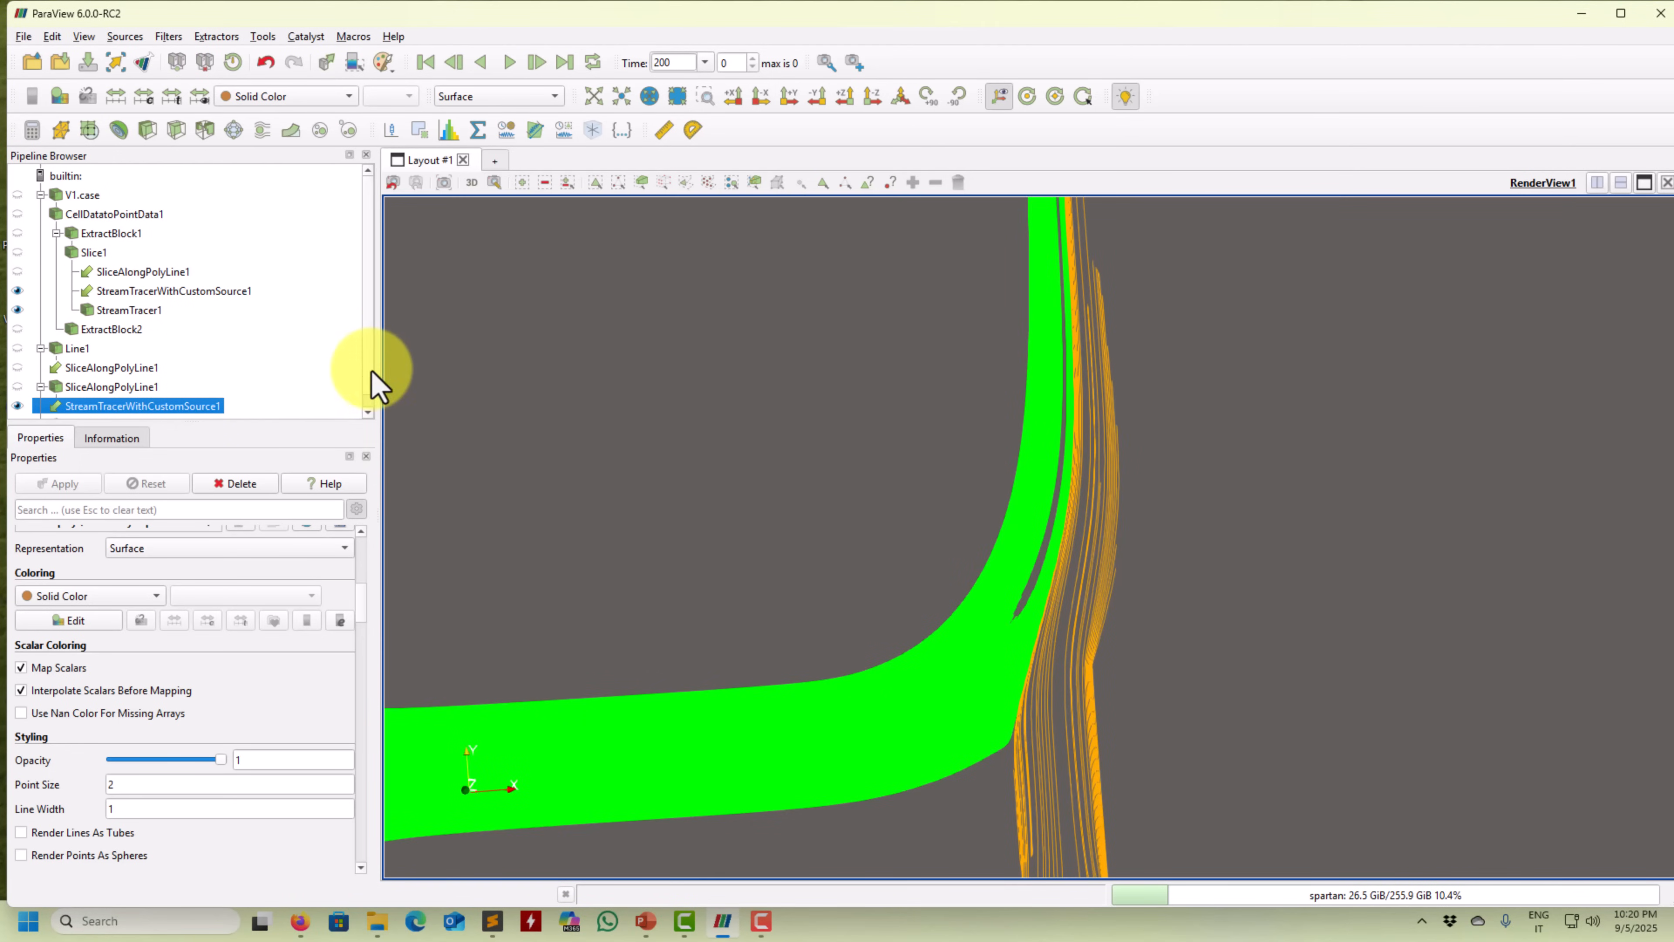
{"action": "left_click_drag", "start_coordinate": [359, 619], "coordinate": [364, 546]}
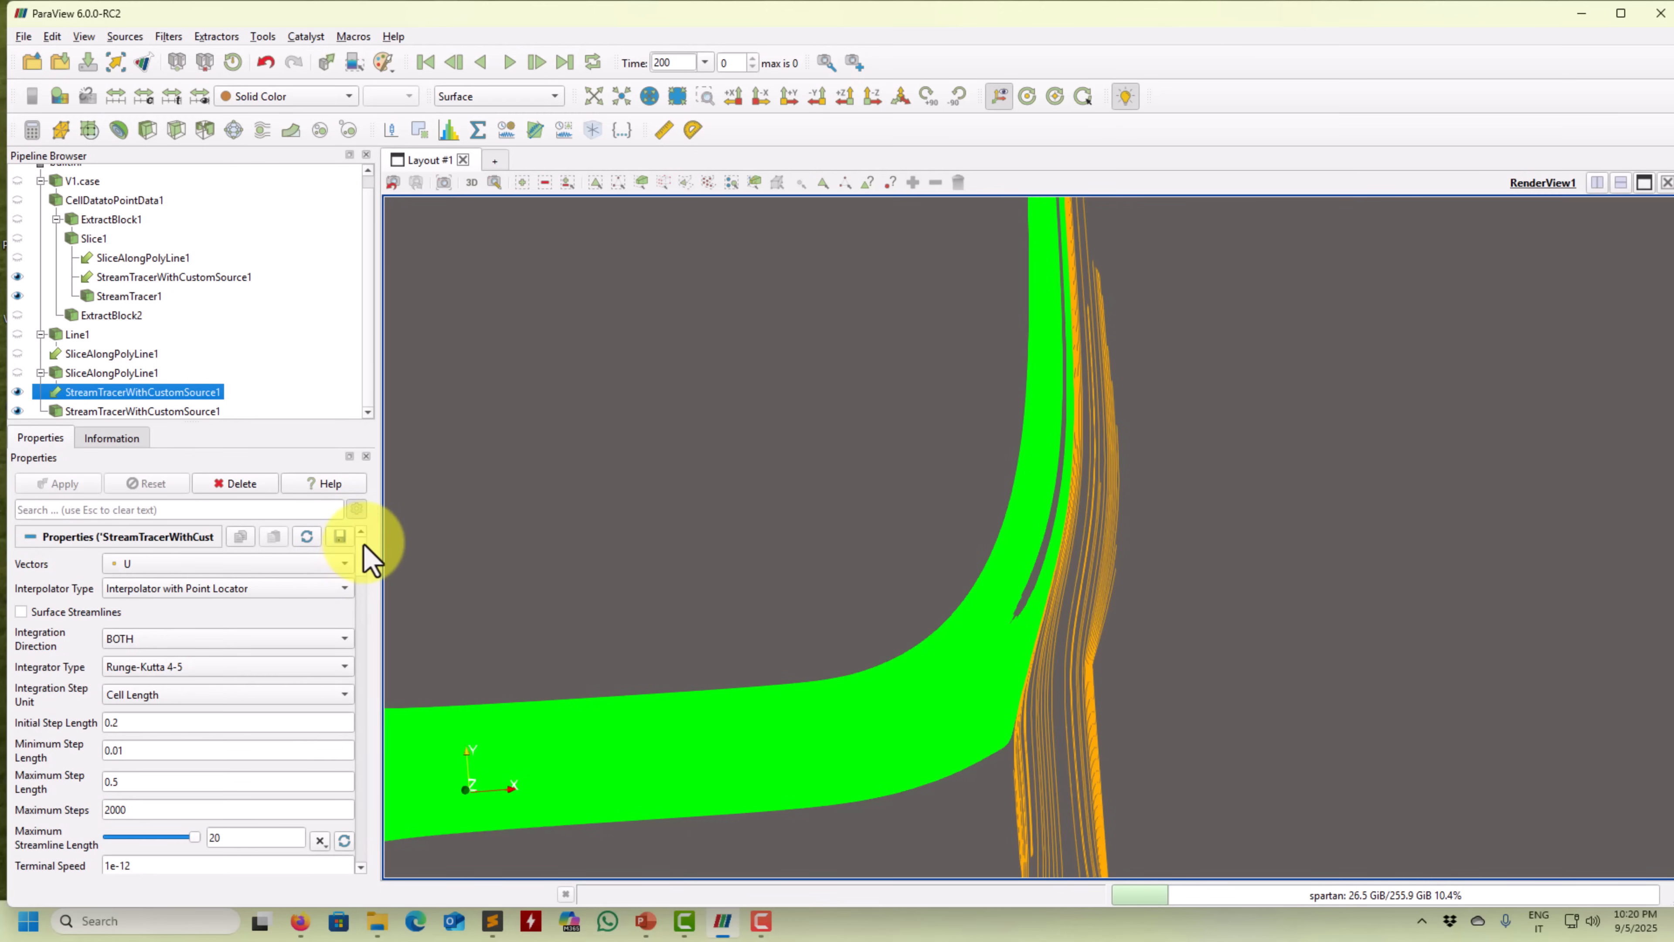
Lower StreamTracer1's seed line resolution to 40, reapply, and orbit to check the sparser green lines.
{"action": "left_click", "coordinate": [137, 296]}
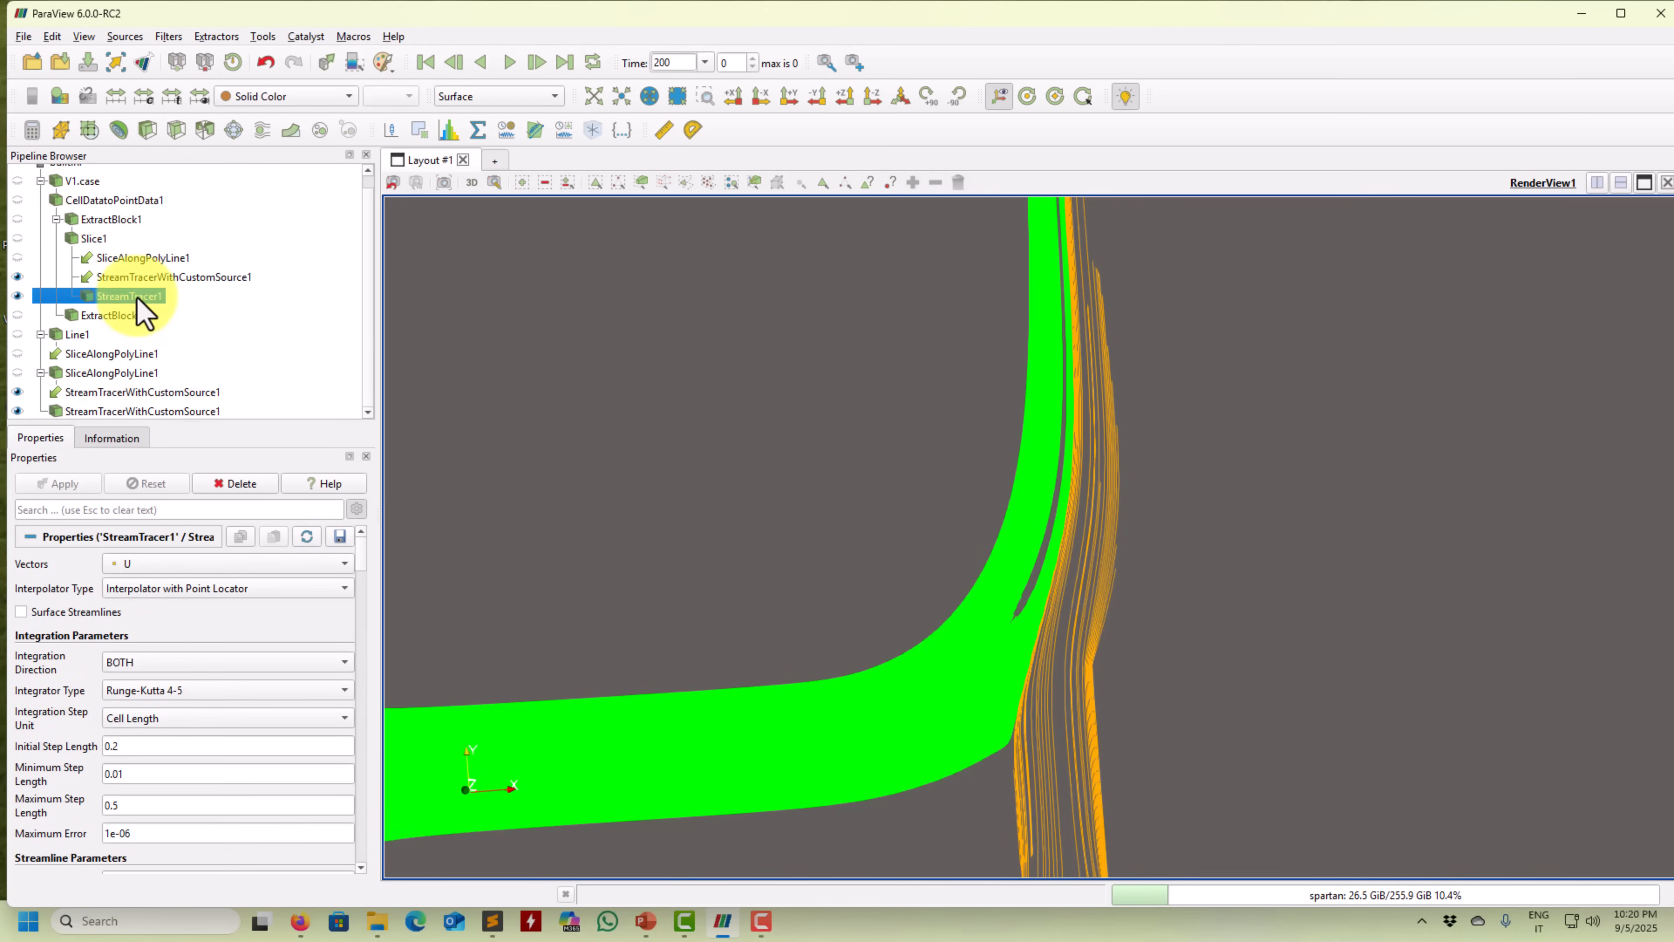
{"action": "left_click_drag", "start_coordinate": [372, 540], "coordinate": [356, 616]}
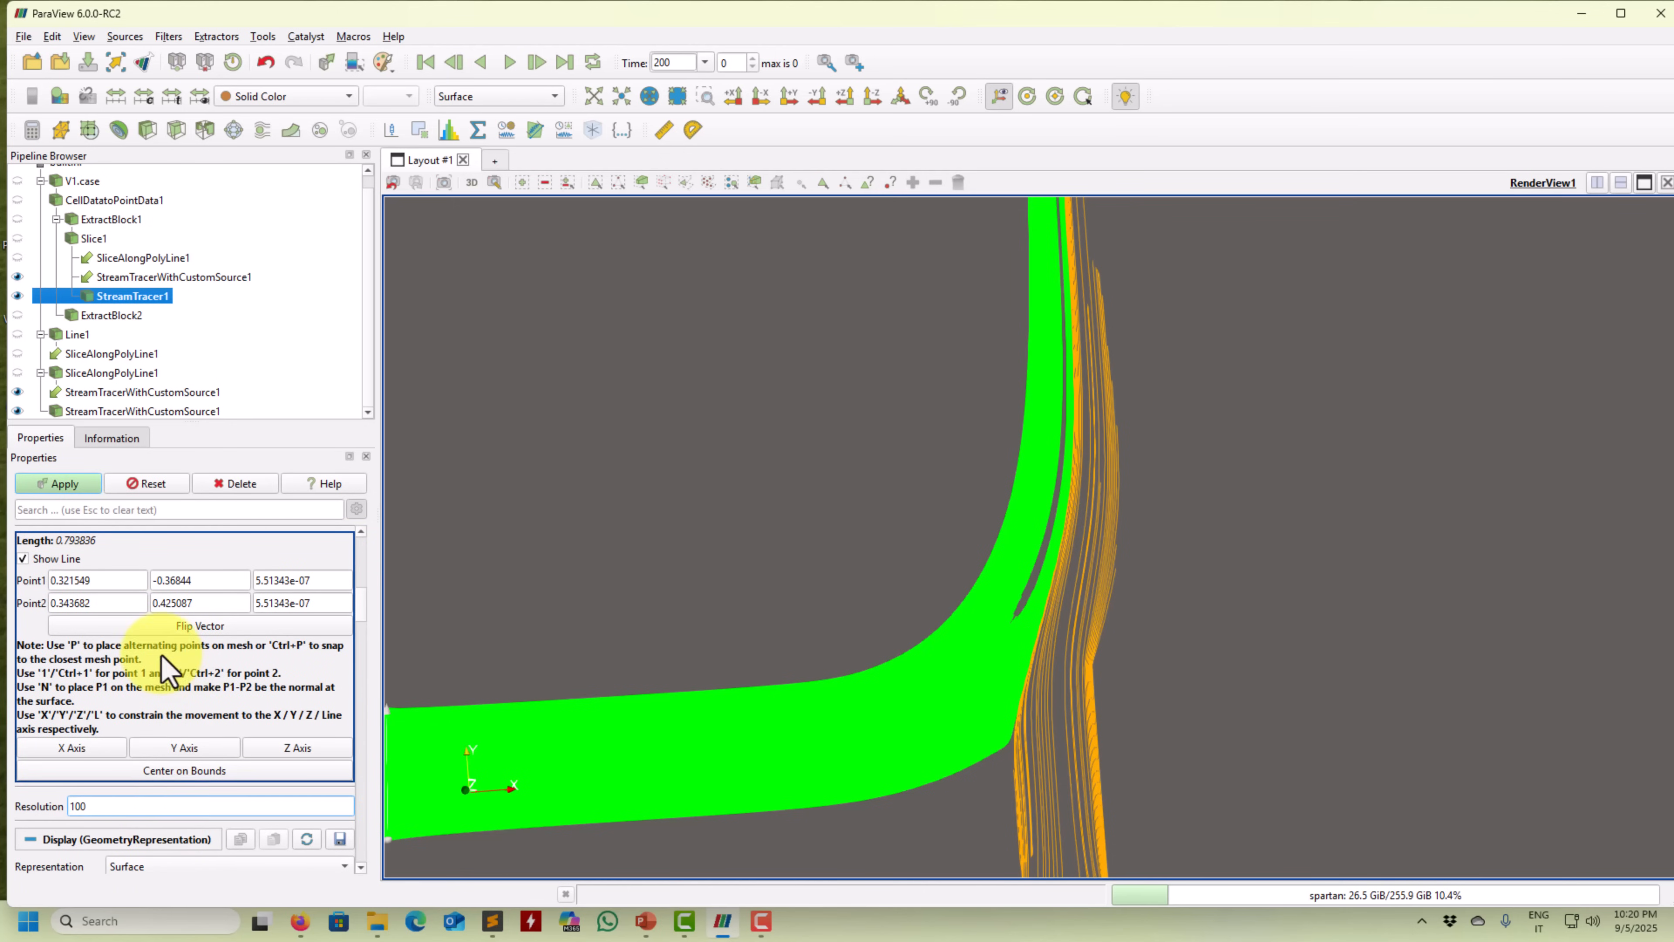
{"action": "left_click", "coordinate": [72, 485]}
{"action": "left_click_drag", "start_coordinate": [602, 622], "coordinate": [943, 462]}
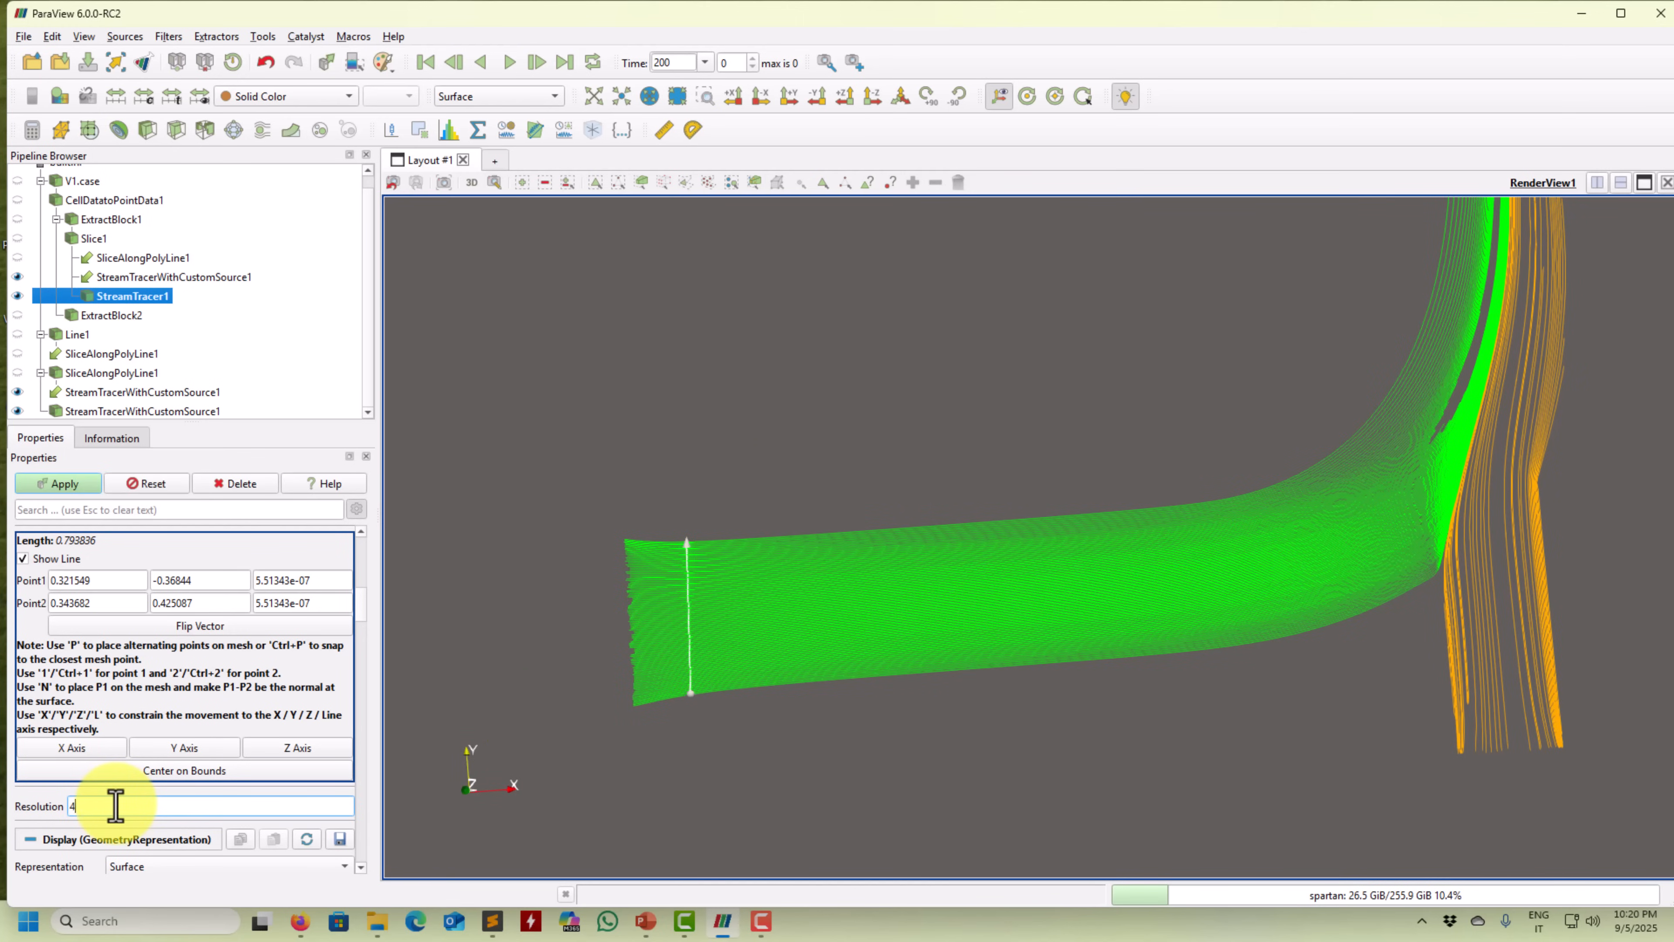
{"action": "left_click", "coordinate": [69, 486]}
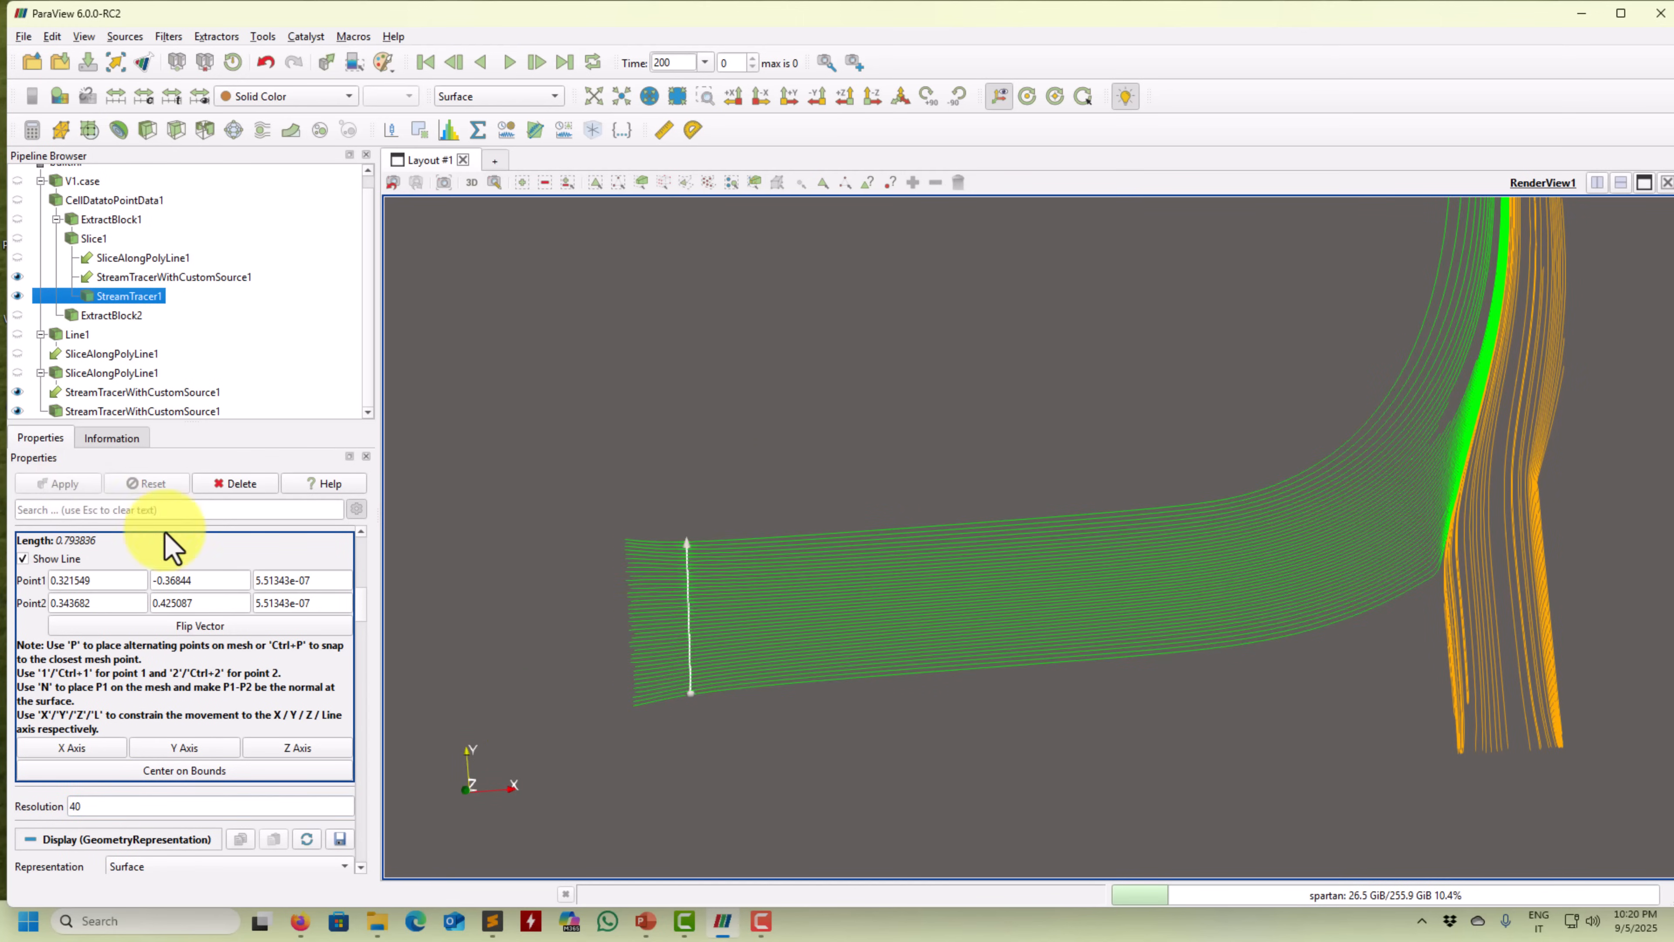
{"action": "left_click_drag", "start_coordinate": [1110, 597], "coordinate": [852, 743]}
{"action": "mouse_move", "coordinate": [1032, 685]}
{"action": "left_mouse_down"}
{"action": "mouse_move", "coordinate": [1106, 541]}
{"action": "mouse_move", "coordinate": [1032, 728]}
{"action": "mouse_move", "coordinate": [980, 698]}
{"action": "mouse_move", "coordinate": [1009, 696]}
{"action": "left_mouse_up"}
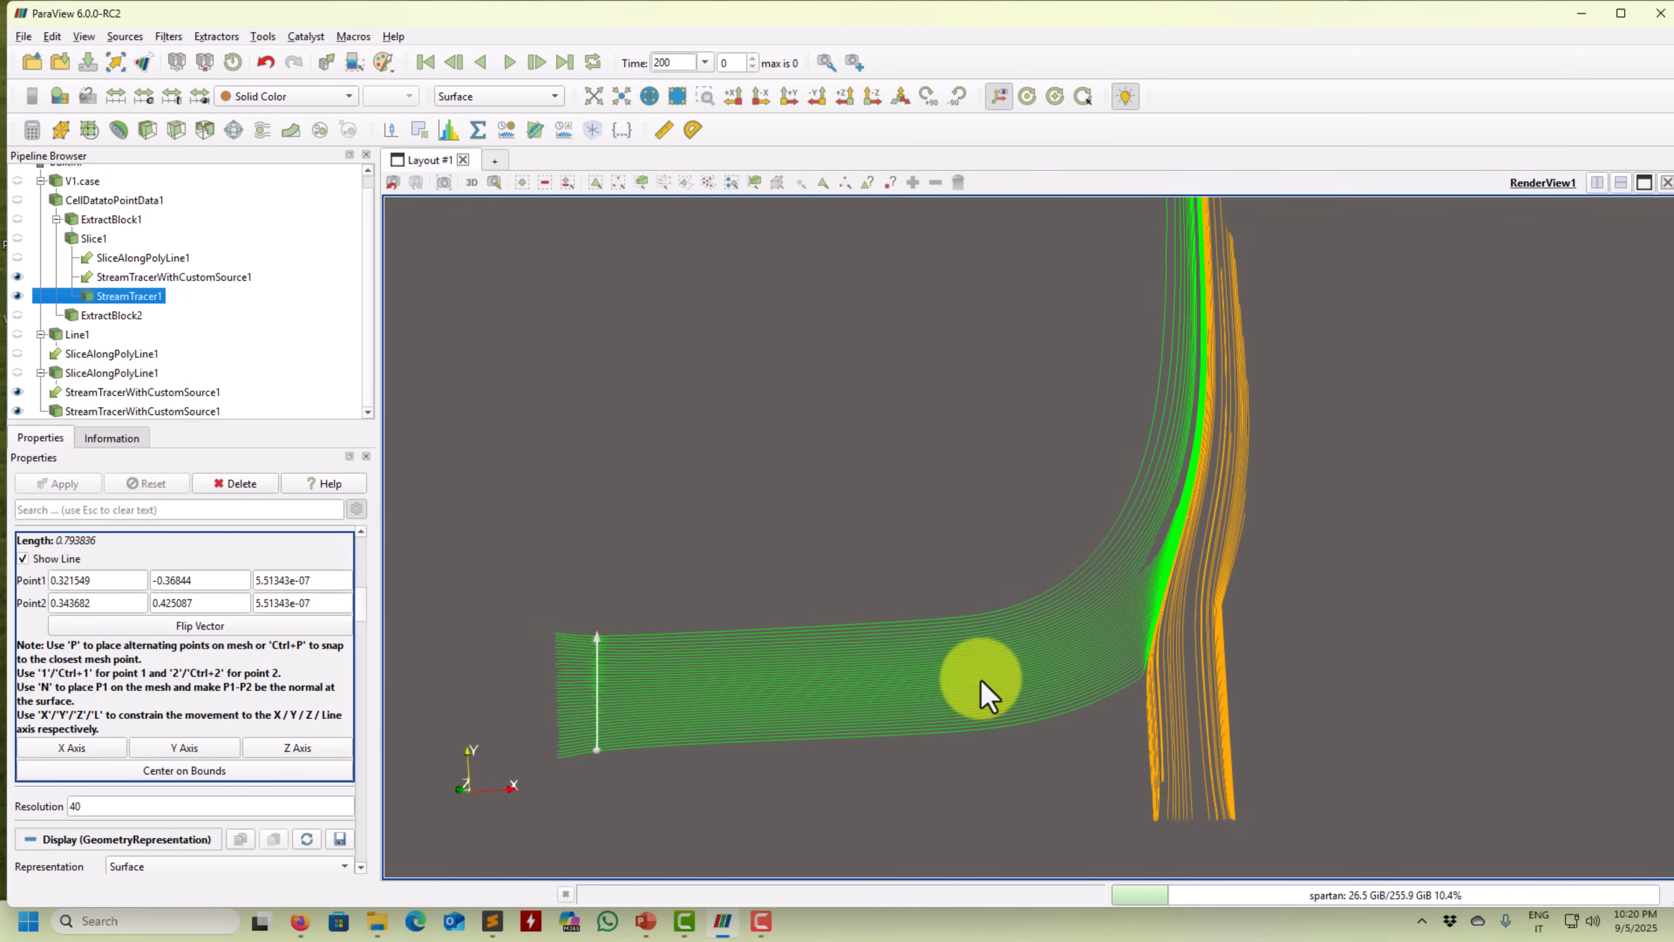
{"action": "left_click", "coordinate": [157, 395]}
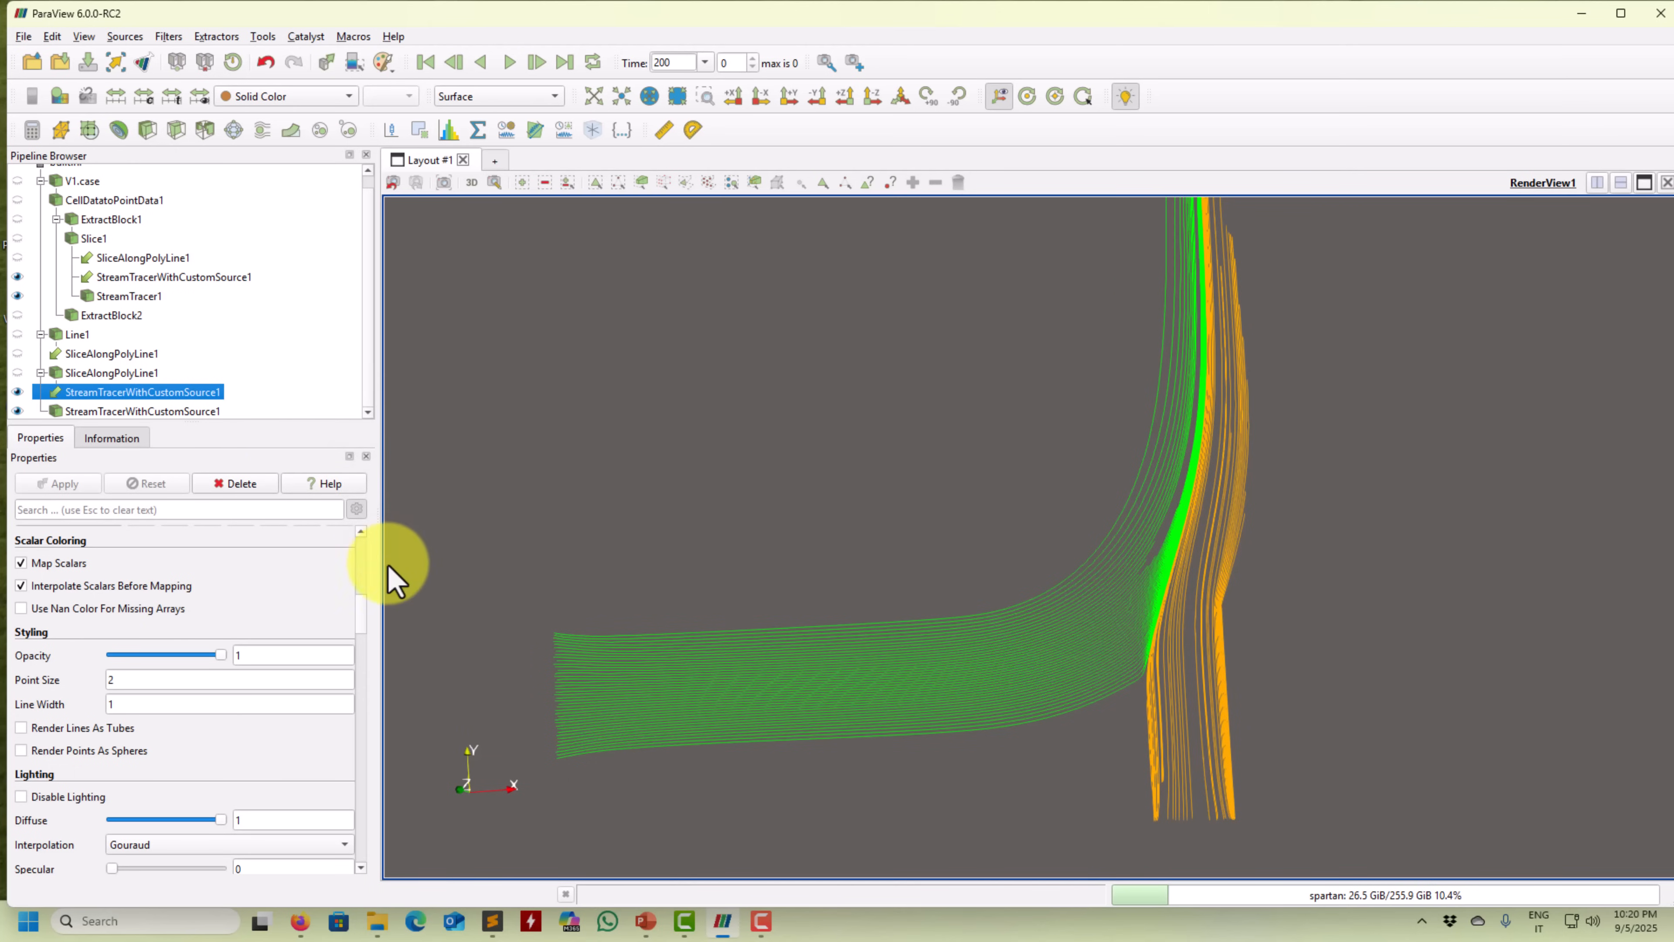
Show Line1's seed line, apply a Resolution of 4, and keep the line hidden.
{"action": "left_click", "coordinate": [74, 335]}
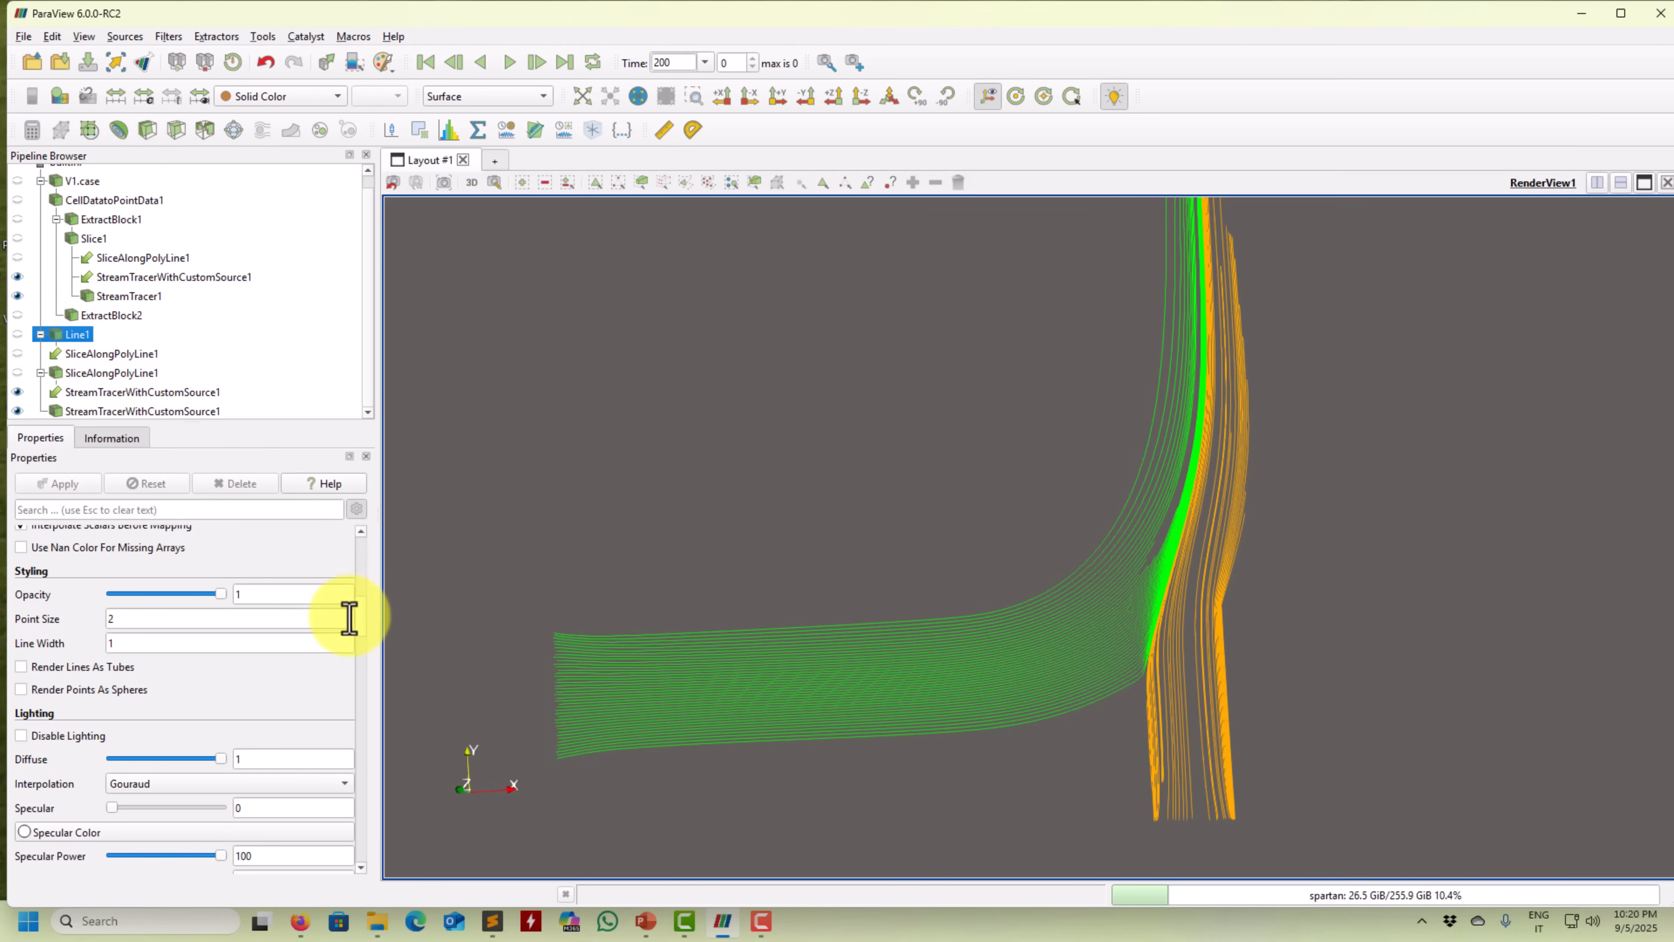
{"action": "left_click_drag", "start_coordinate": [366, 627], "coordinate": [366, 571]}
{"action": "left_click", "coordinate": [26, 596]}
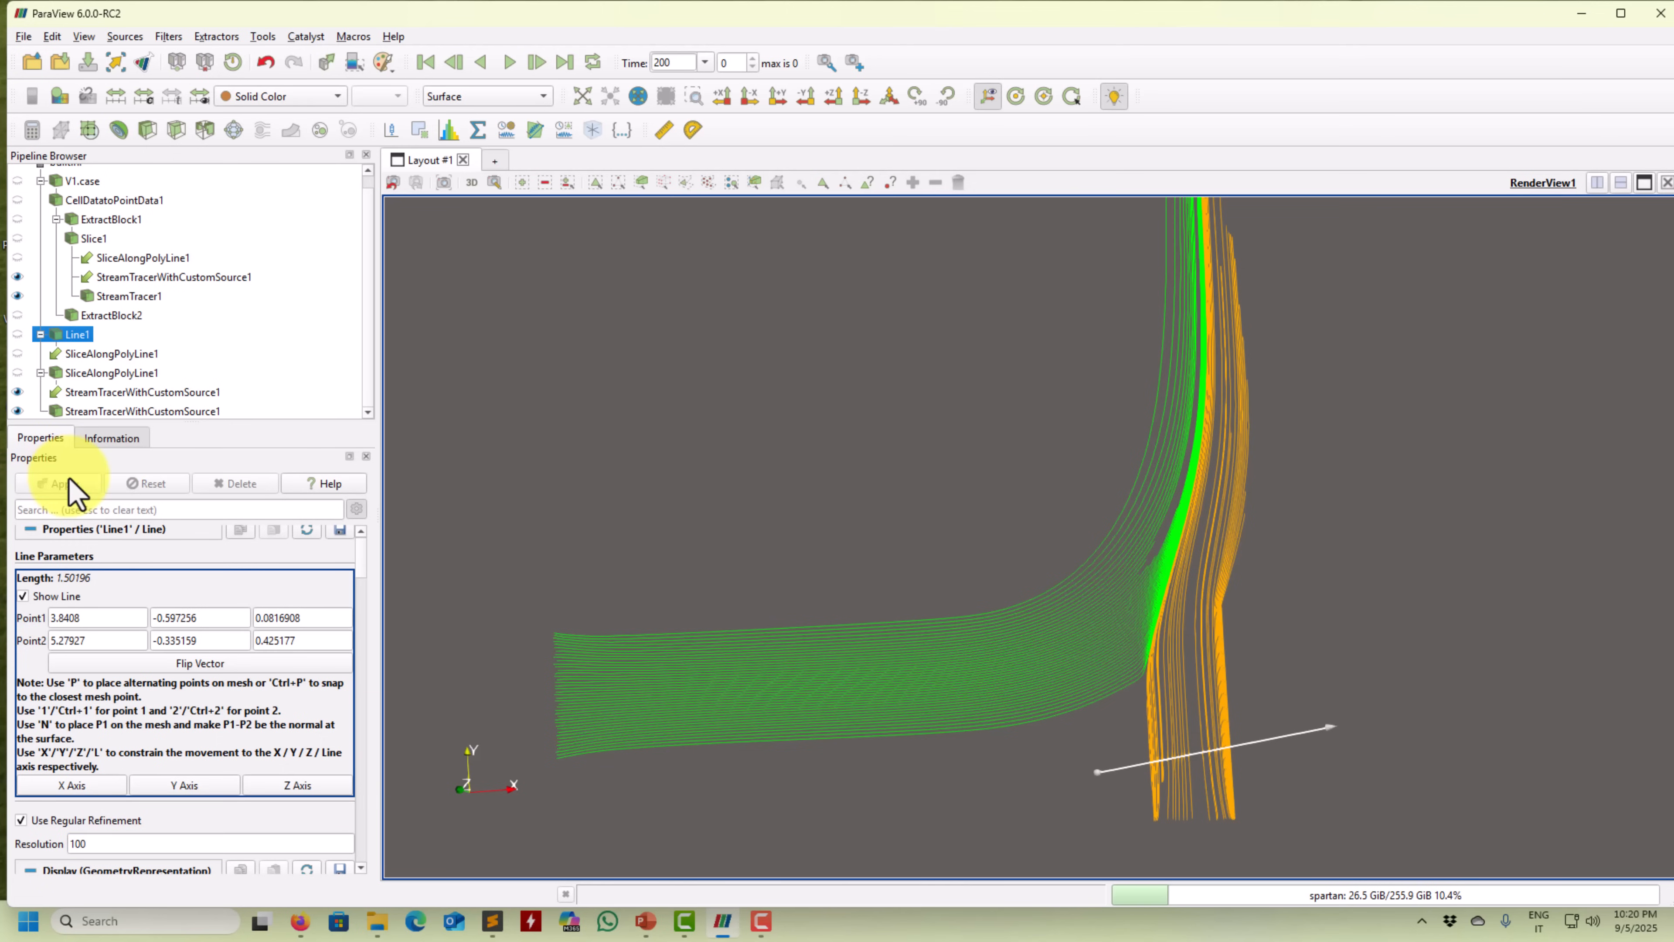
{"action": "left_click_drag", "start_coordinate": [803, 587], "coordinate": [853, 571]}
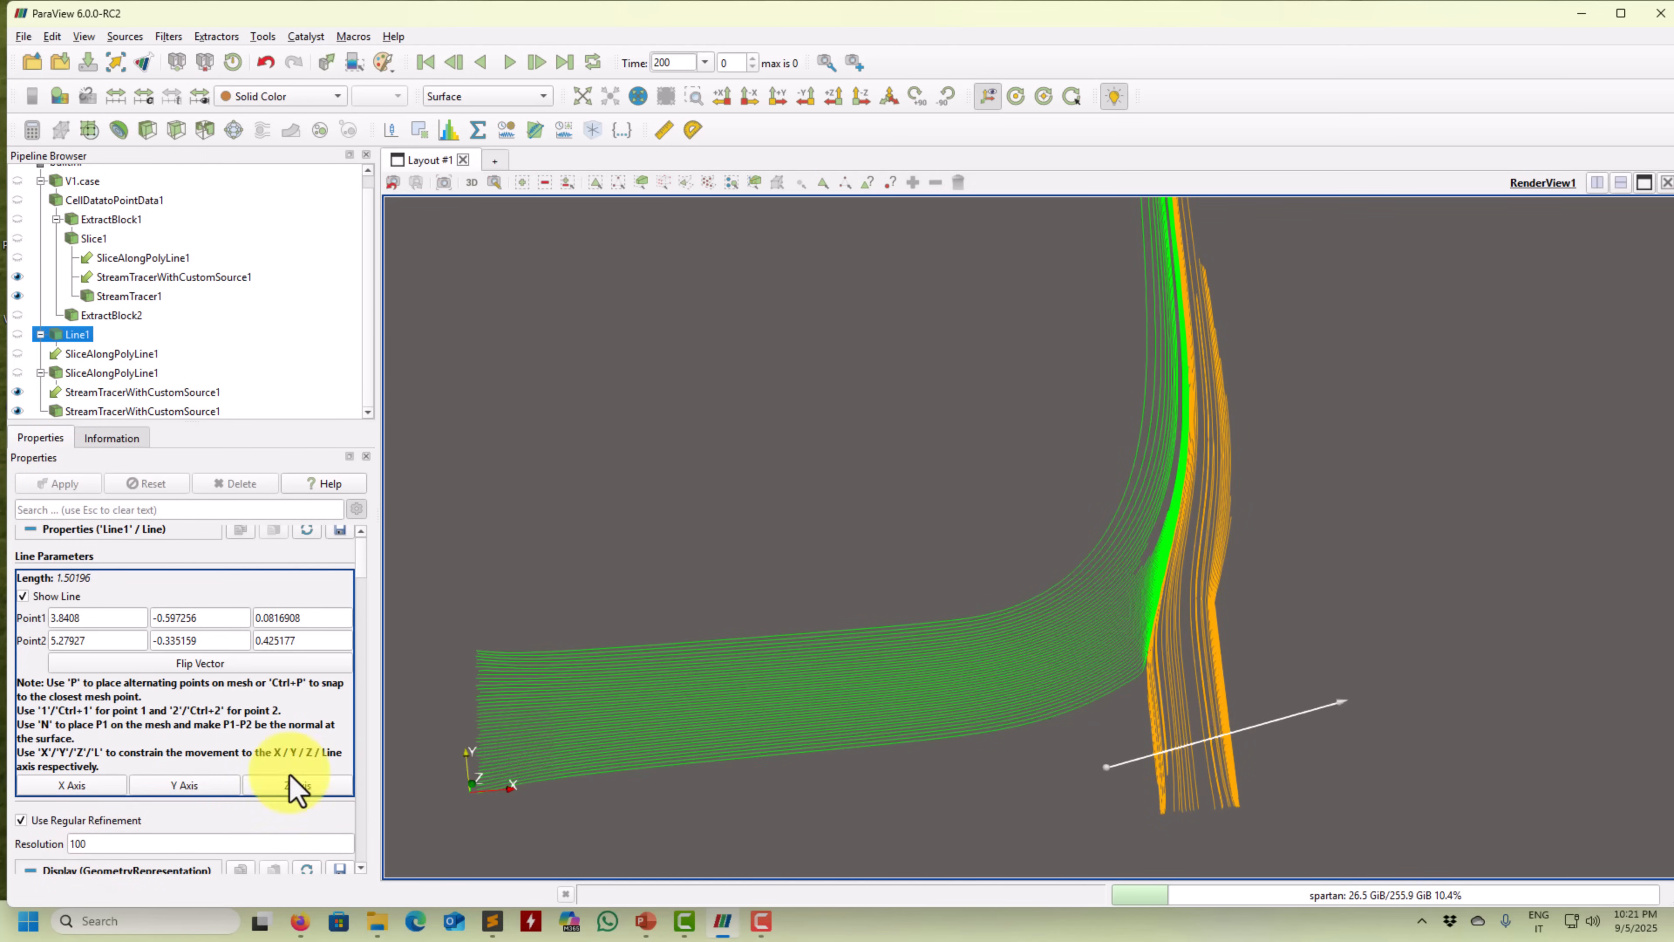
{"action": "scroll", "coordinate": [355, 547], "scroll_direction": "down", "scroll_amount": 4}
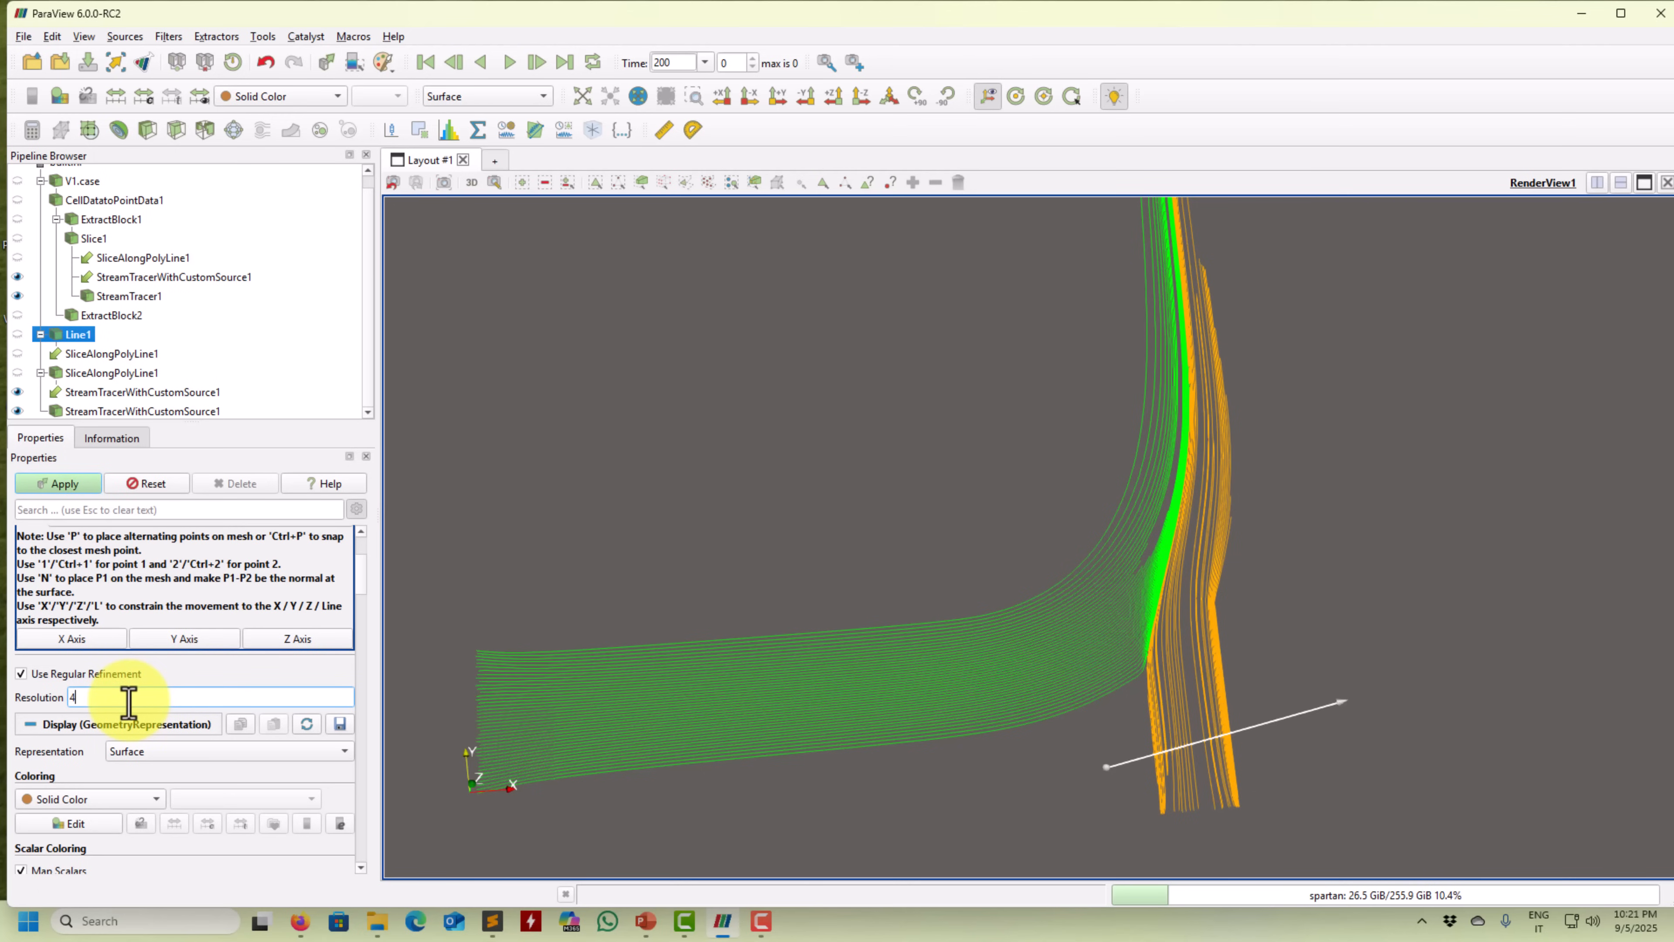
{"action": "left_click", "coordinate": [66, 485]}
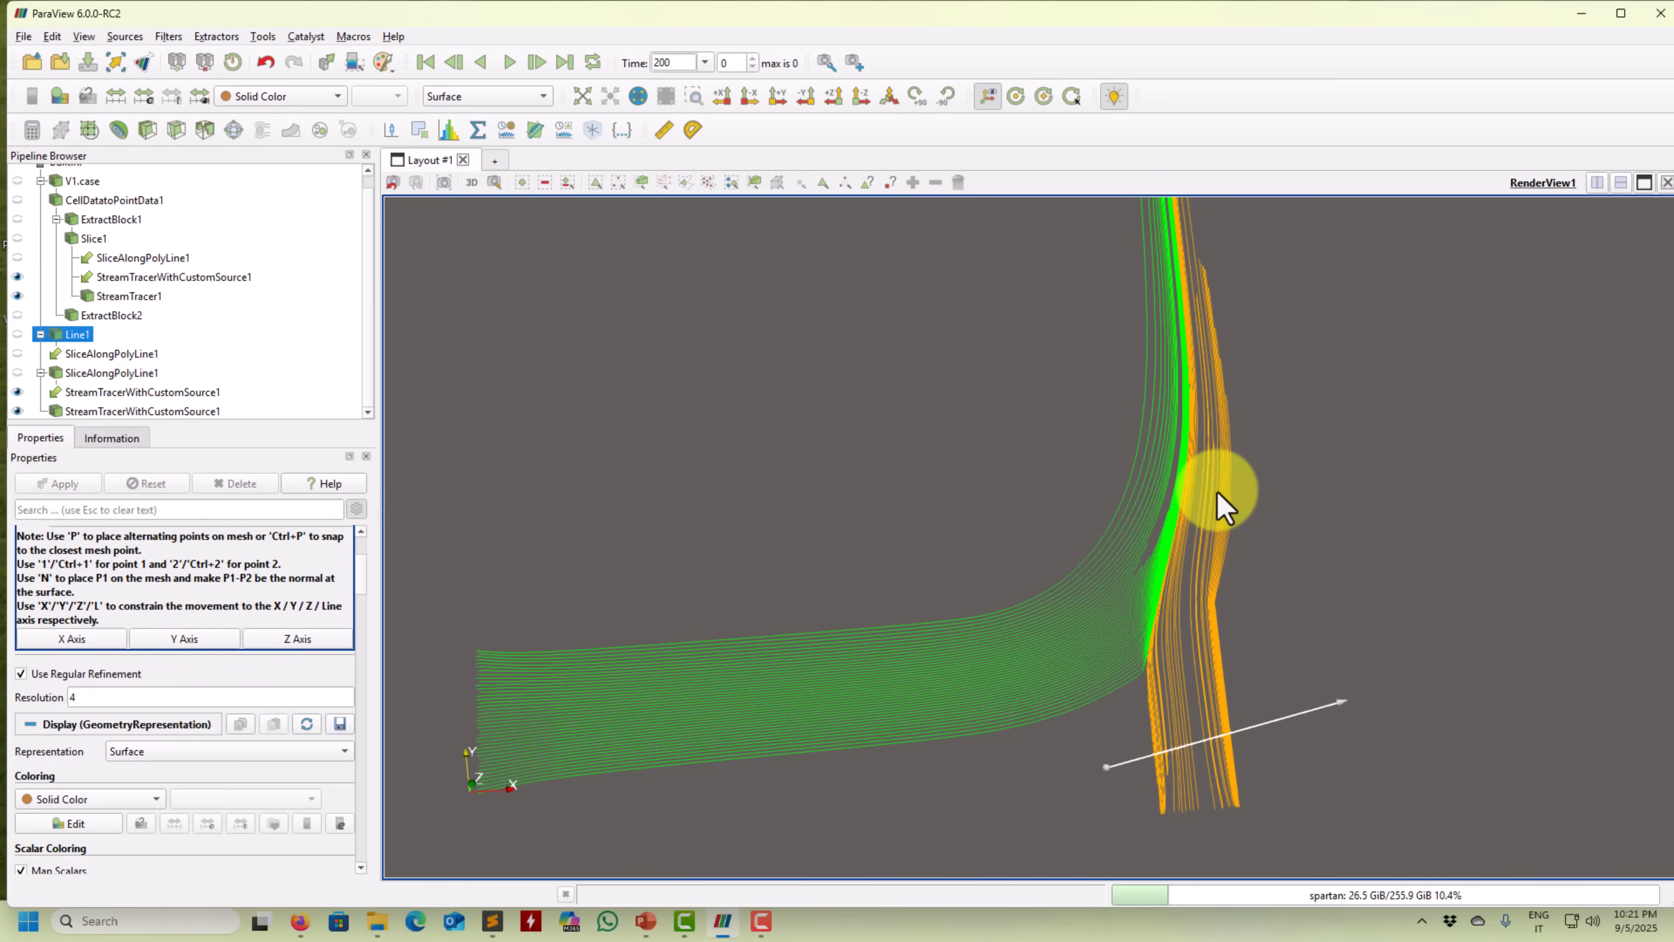
{"action": "scroll", "coordinate": [1223, 501], "scroll_direction": "down", "scroll_amount": 2}
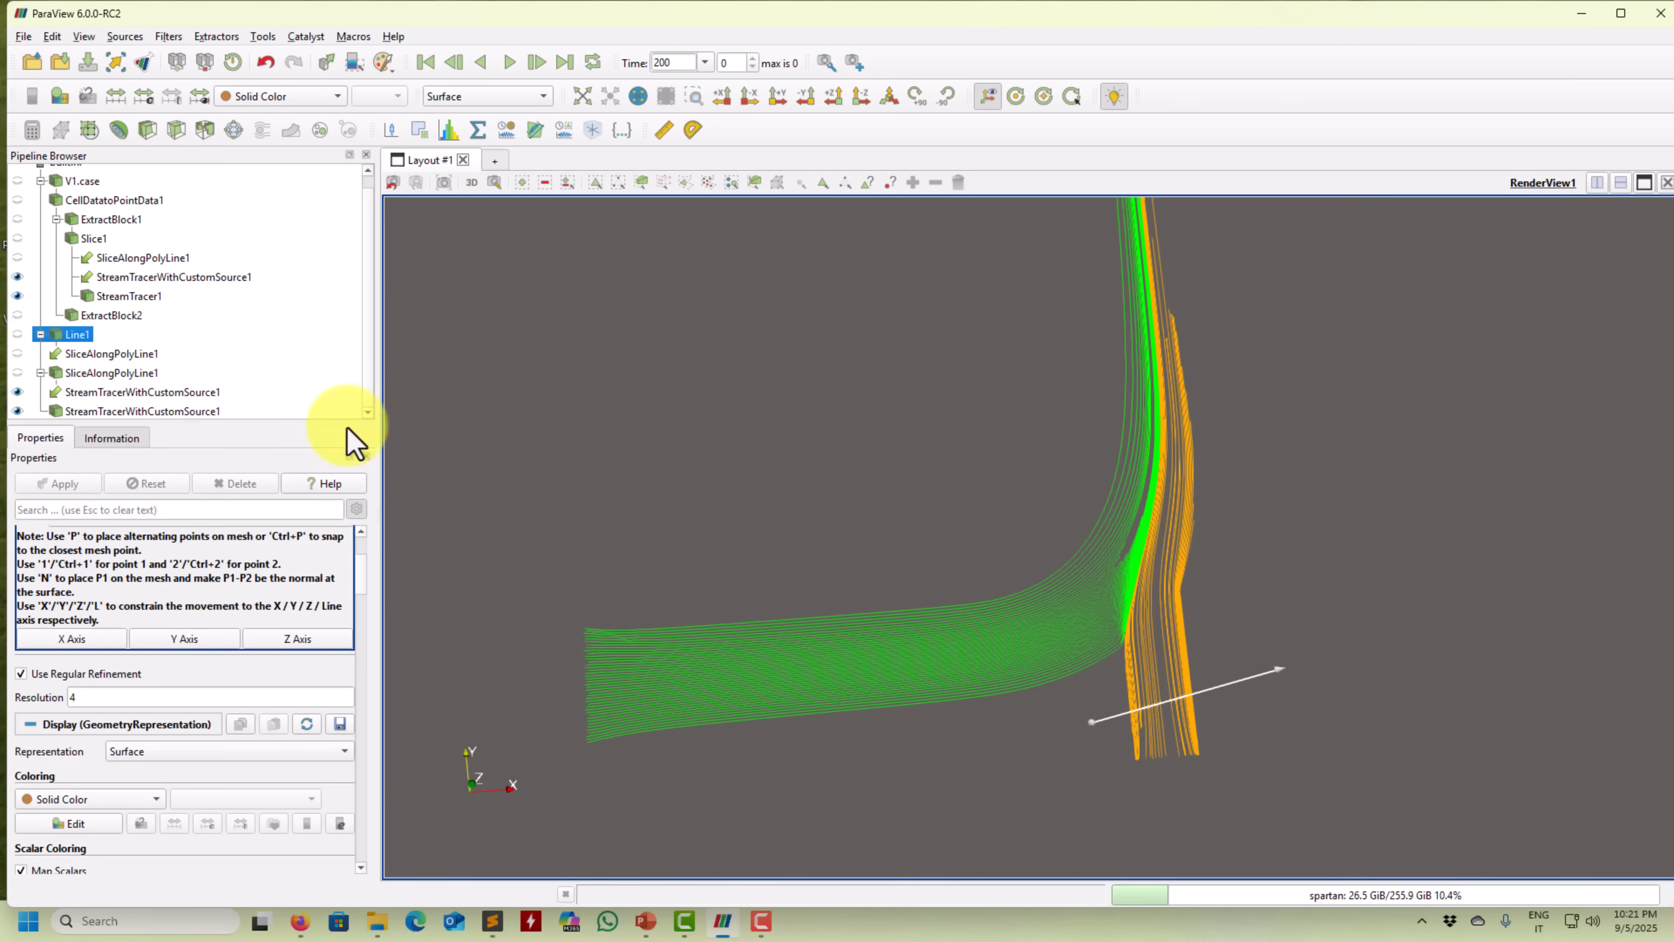
{"action": "scroll", "coordinate": [372, 591], "scroll_direction": "up", "scroll_amount": 3}
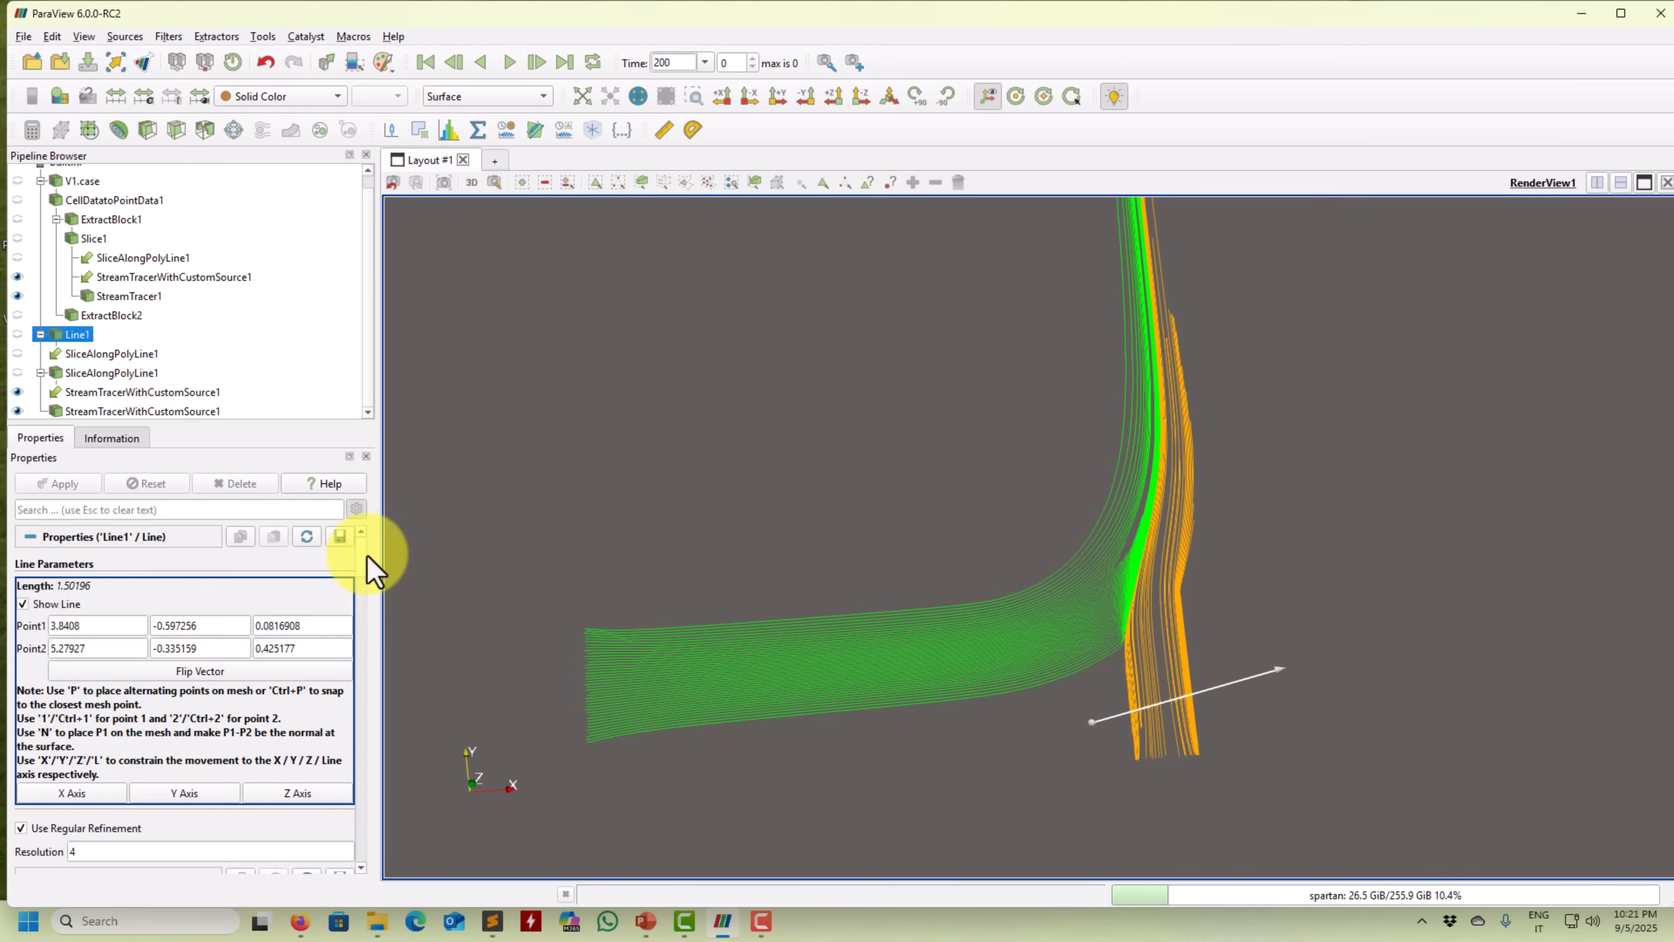
Toggle SliceAlongPolyLine1's visibility and inspect its advanced display properties.
{"action": "left_click", "coordinate": [64, 374]}
{"action": "left_click", "coordinate": [17, 373]}
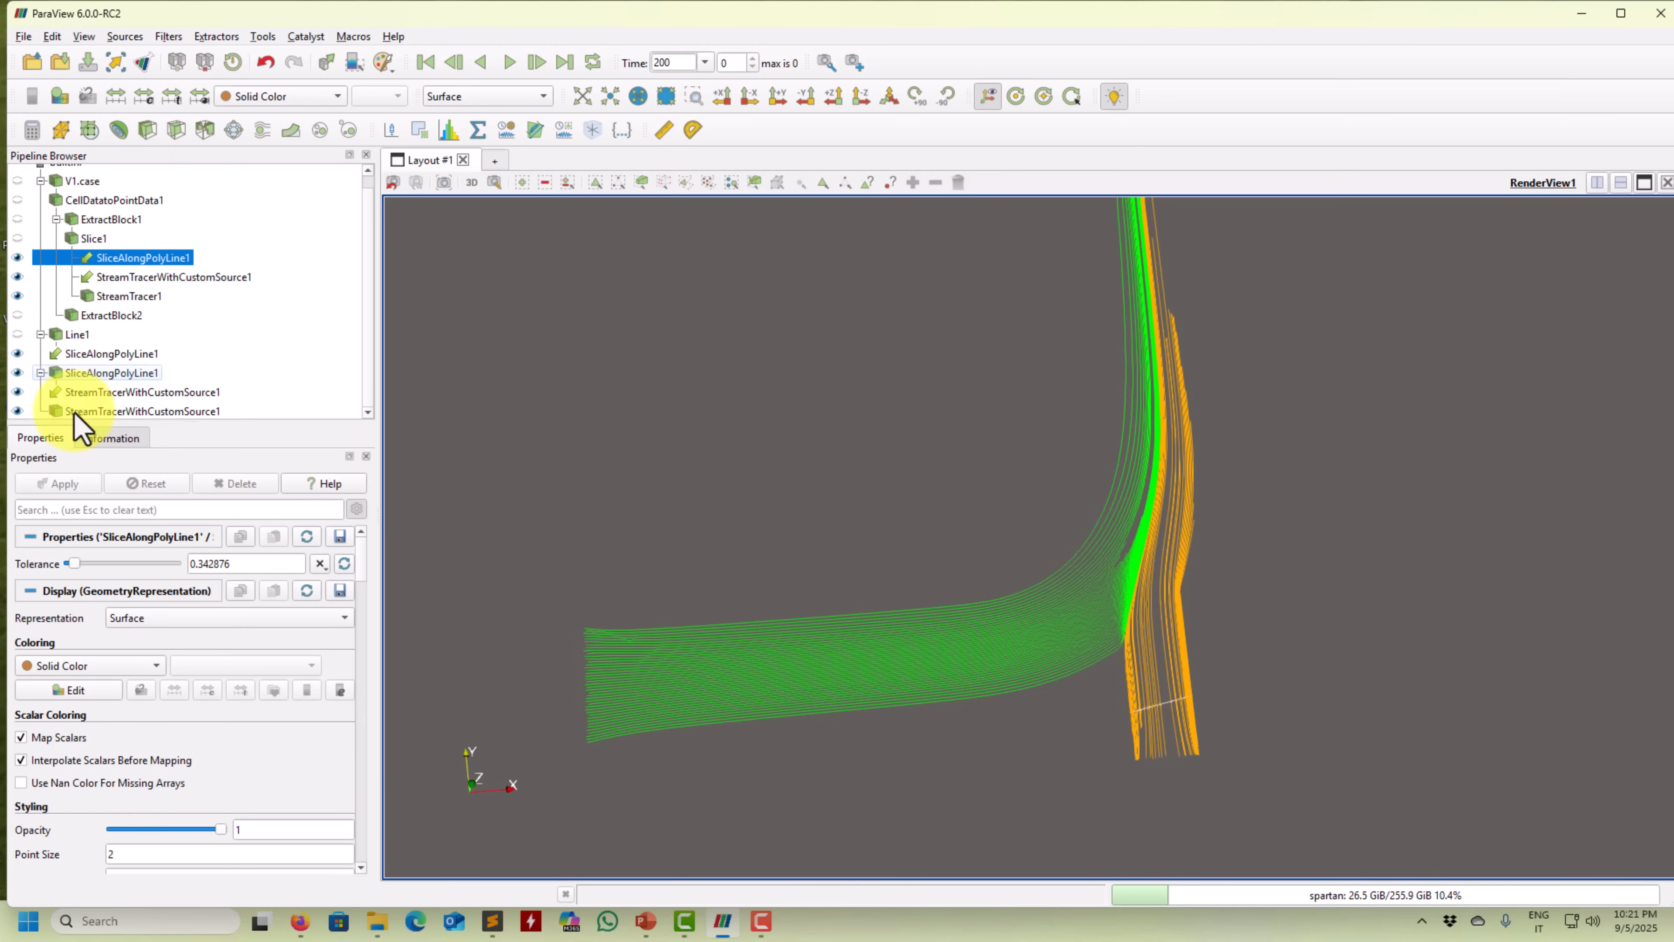
{"action": "left_click", "coordinate": [112, 373]}
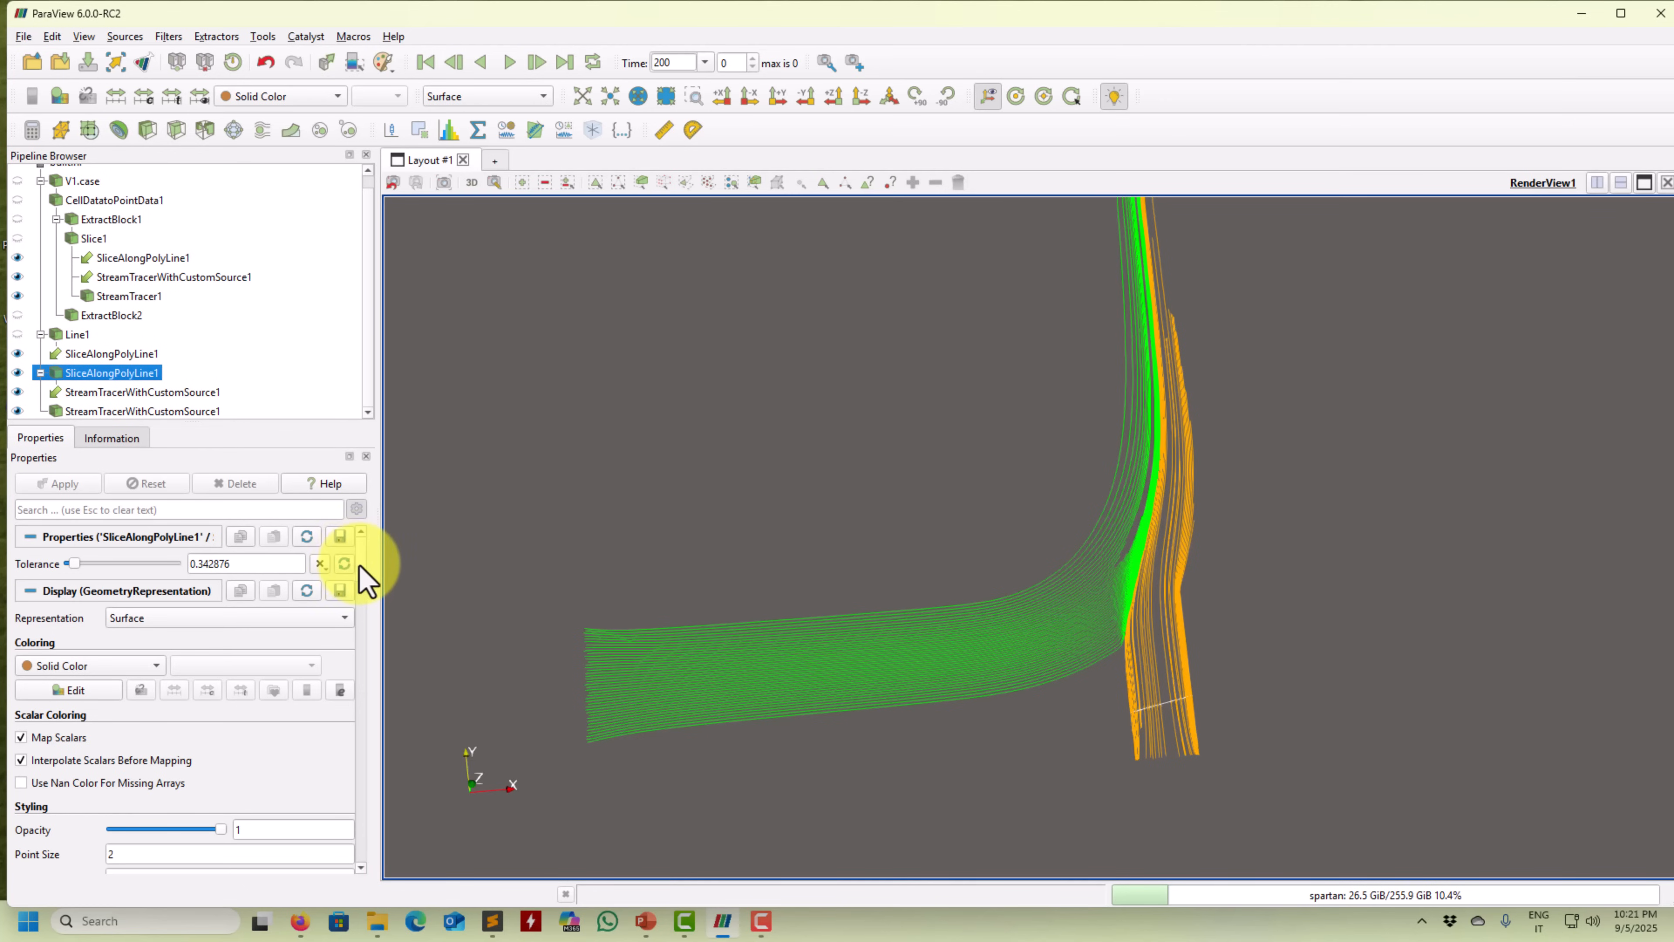
{"action": "scroll", "coordinate": [360, 564], "scroll_direction": "down", "scroll_amount": 6}
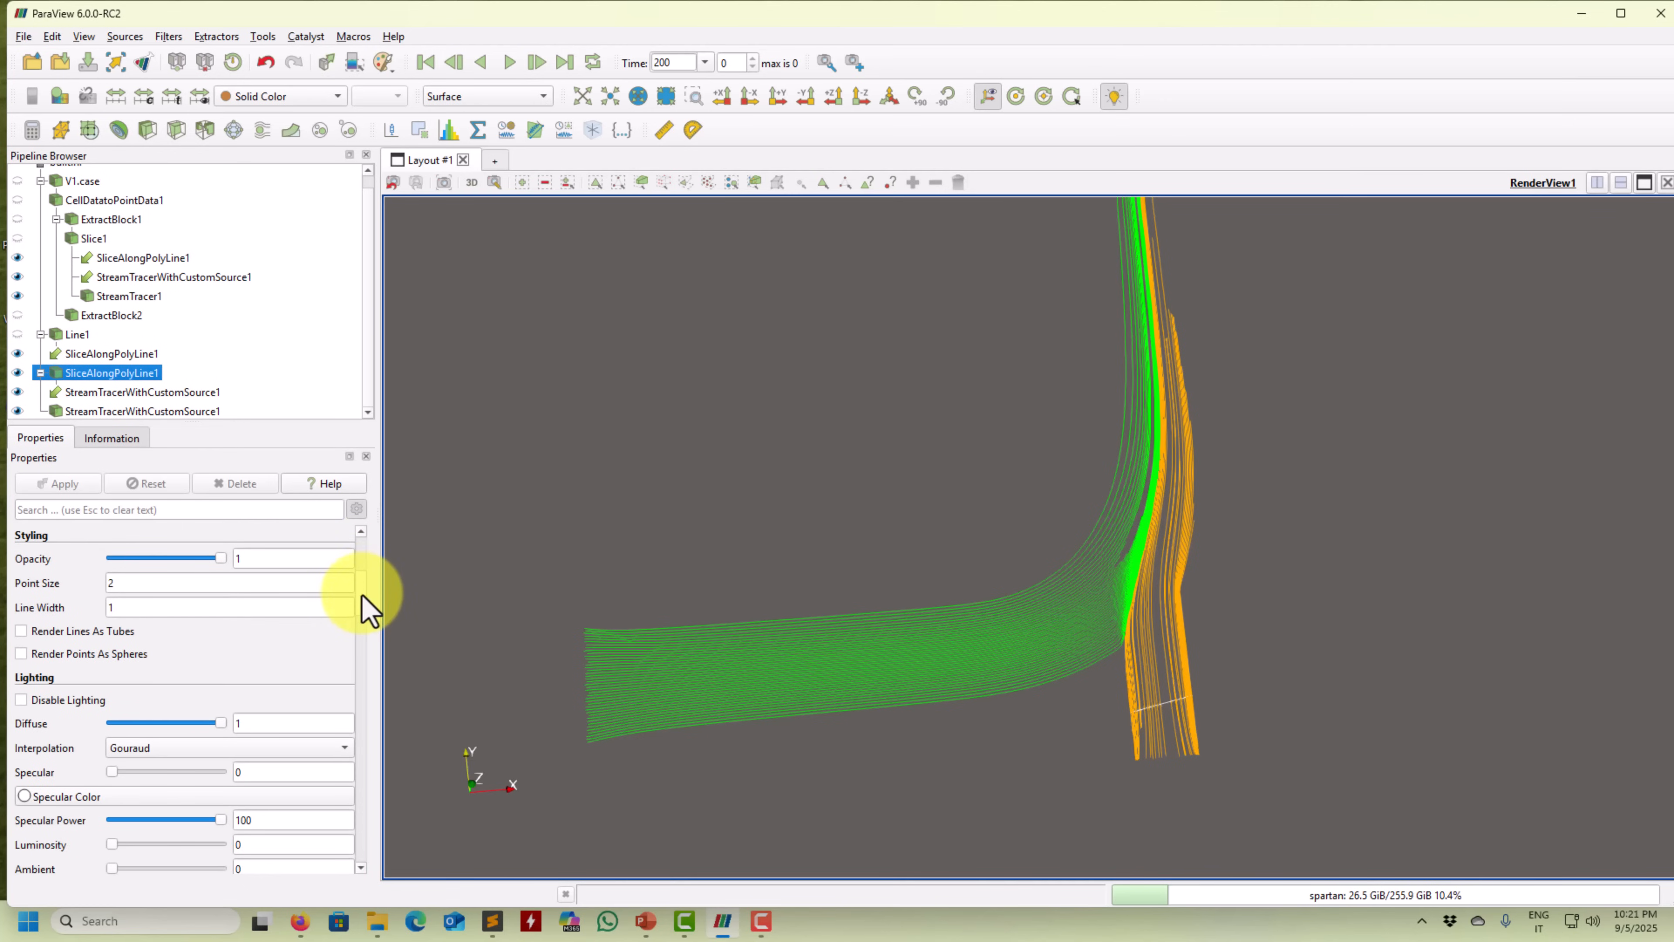
{"action": "scroll", "coordinate": [364, 607], "scroll_direction": "up", "scroll_amount": 6}
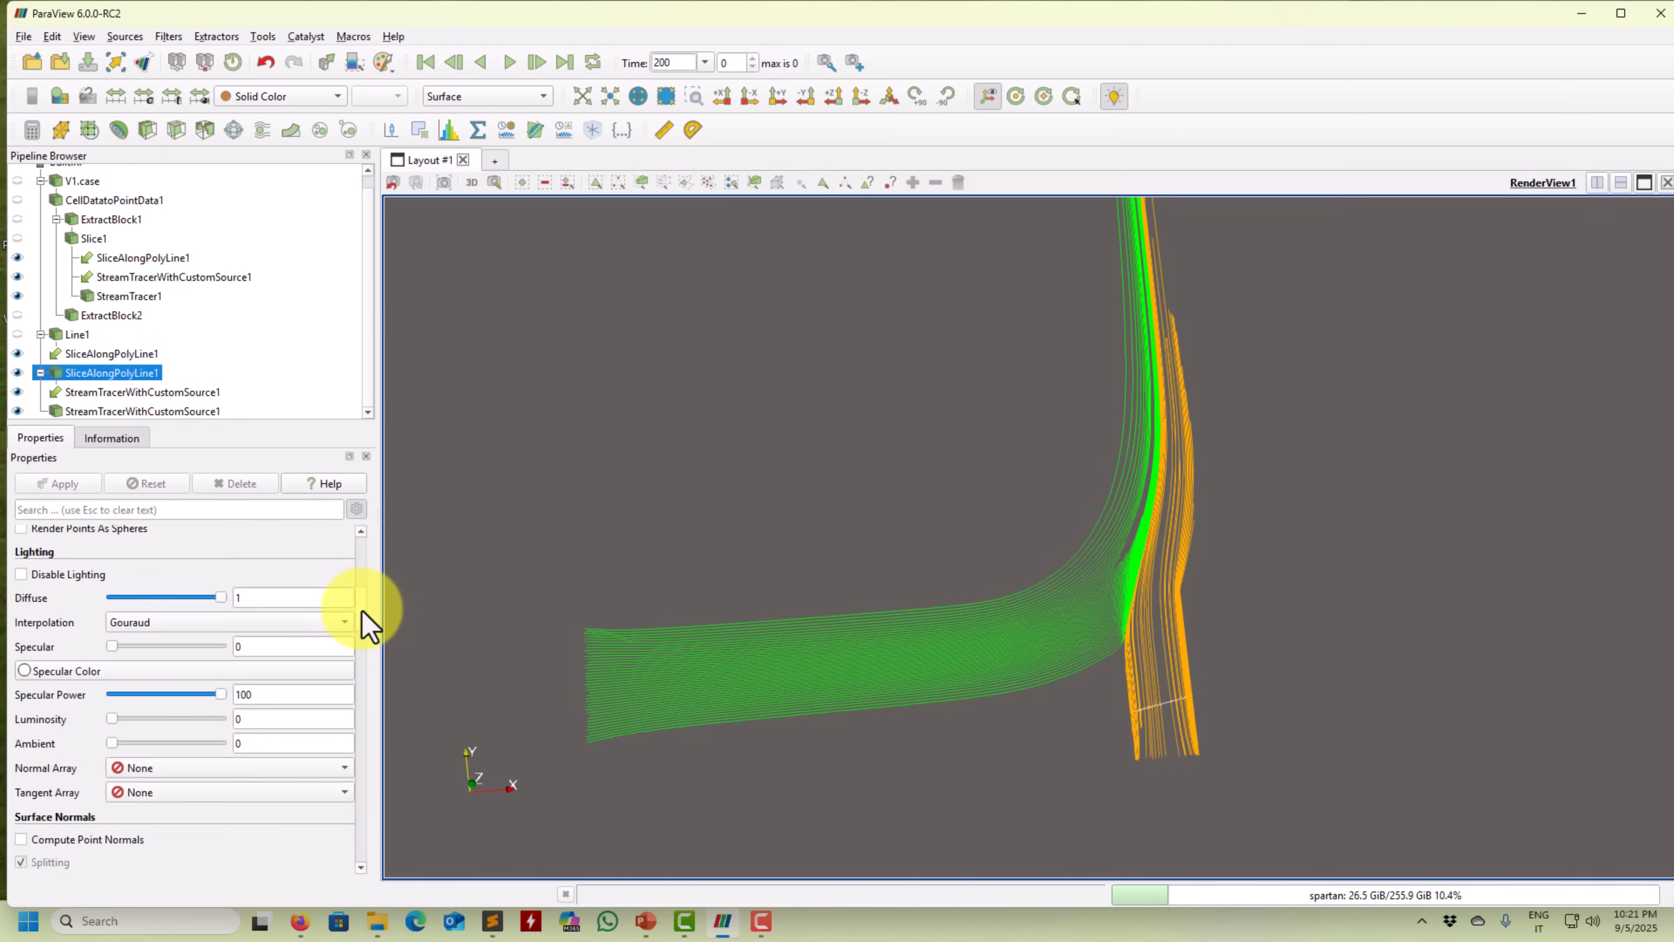
{"action": "left_click", "coordinate": [356, 510]}
{"action": "left_click", "coordinate": [357, 511]}
{"action": "left_click", "coordinate": [356, 511]}
Make the U Magnitude Slice1 visible again beneath the green and orange streamlines.
{"action": "left_click_drag", "start_coordinate": [771, 785], "coordinate": [1215, 643]}
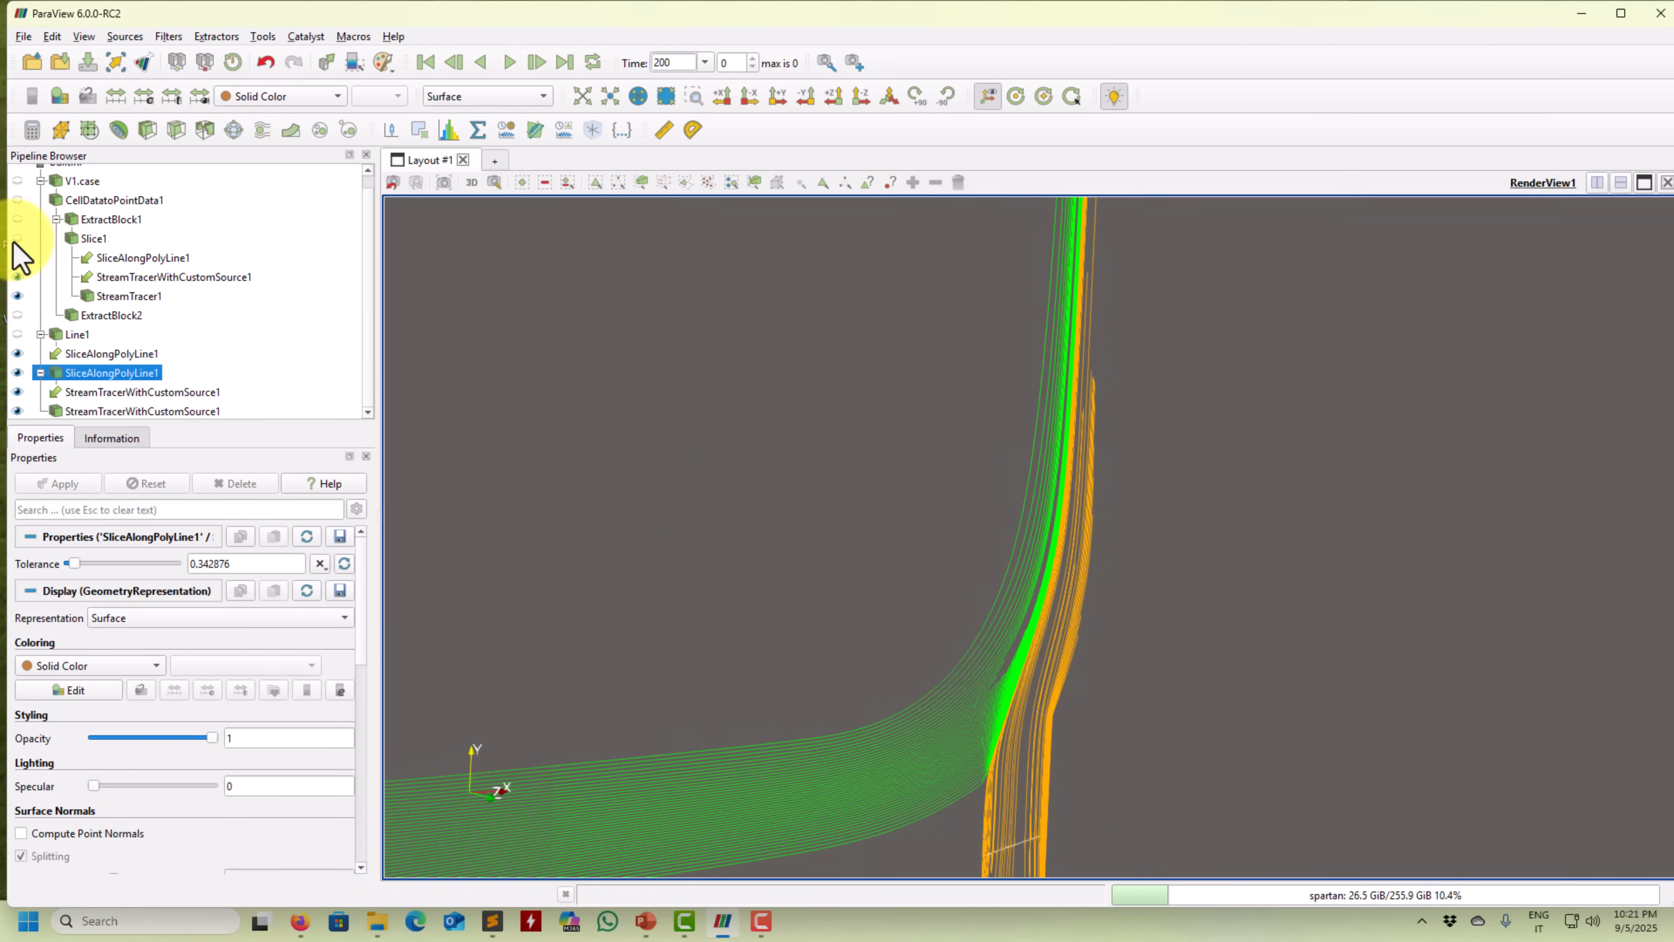
{"action": "left_click", "coordinate": [41, 238]}
{"action": "left_click", "coordinate": [17, 238]}
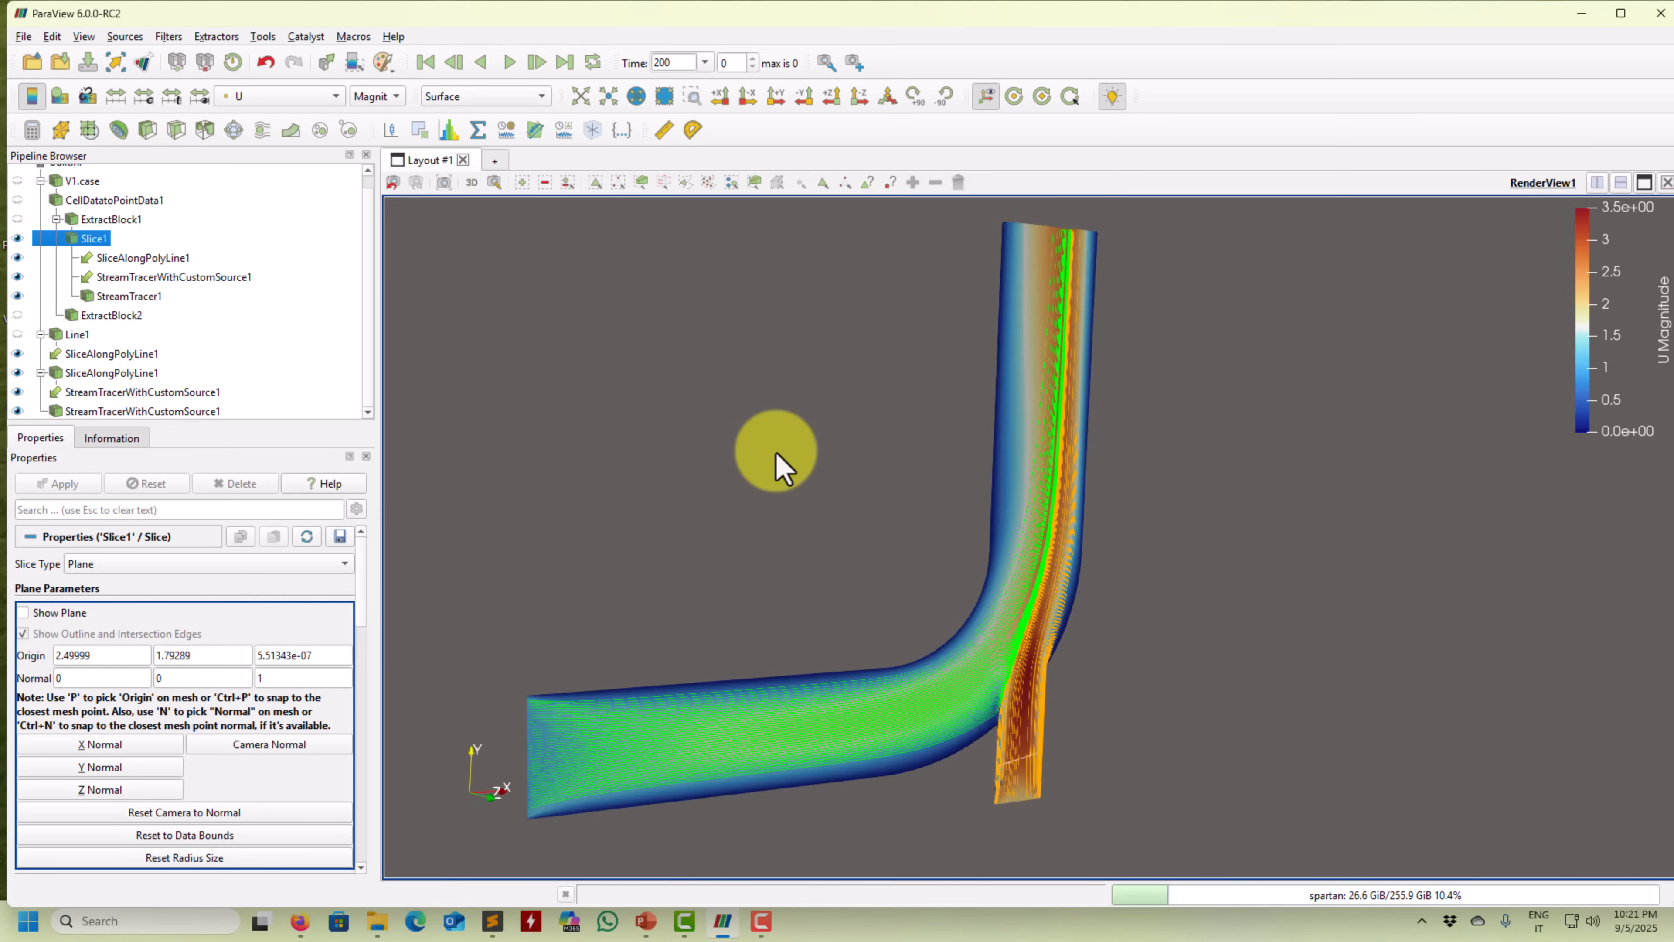
{"action": "left_click", "coordinate": [168, 37]}
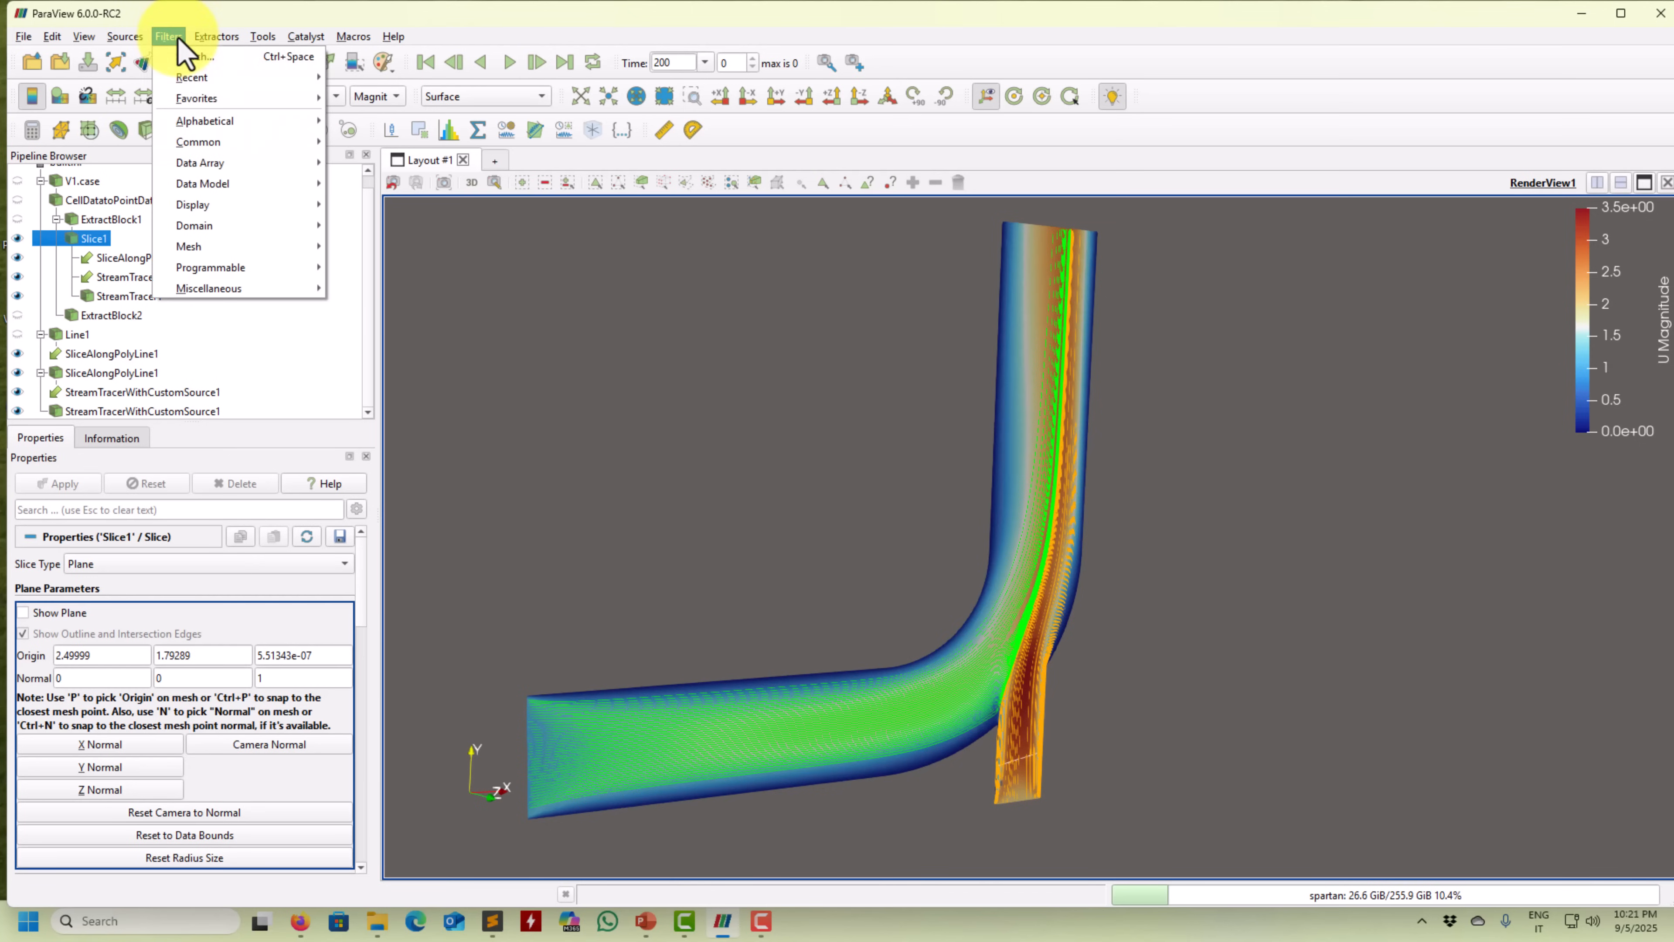
{"action": "mouse_move", "coordinate": [210, 121]}
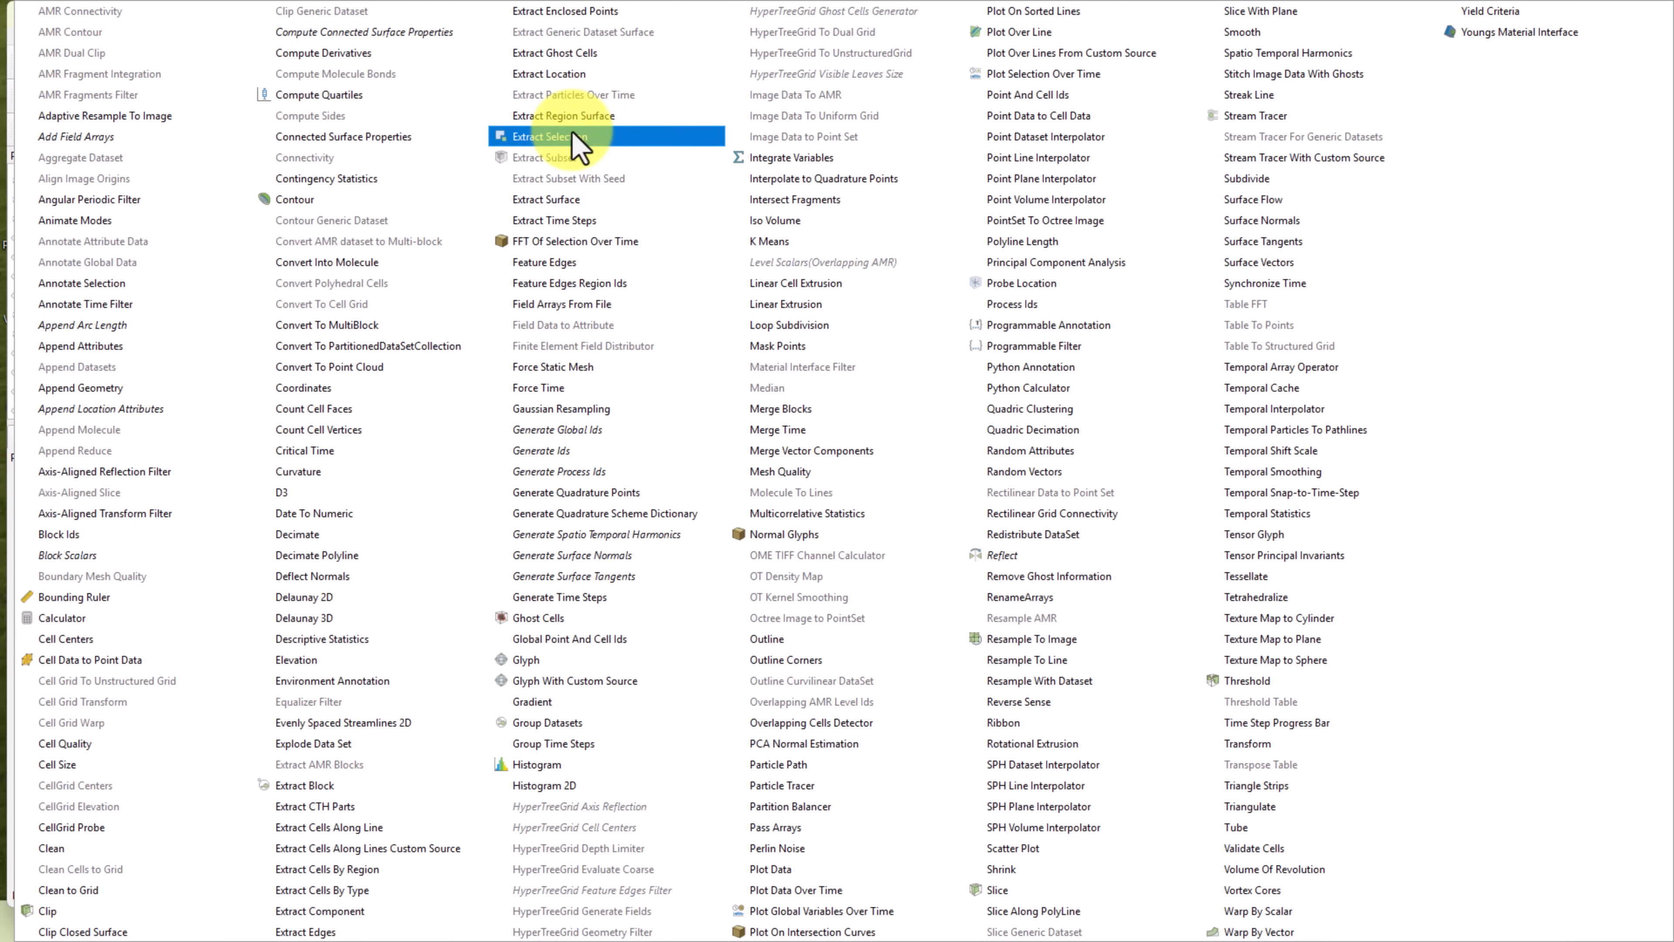
{"action": "left_click", "coordinate": [315, 726]}
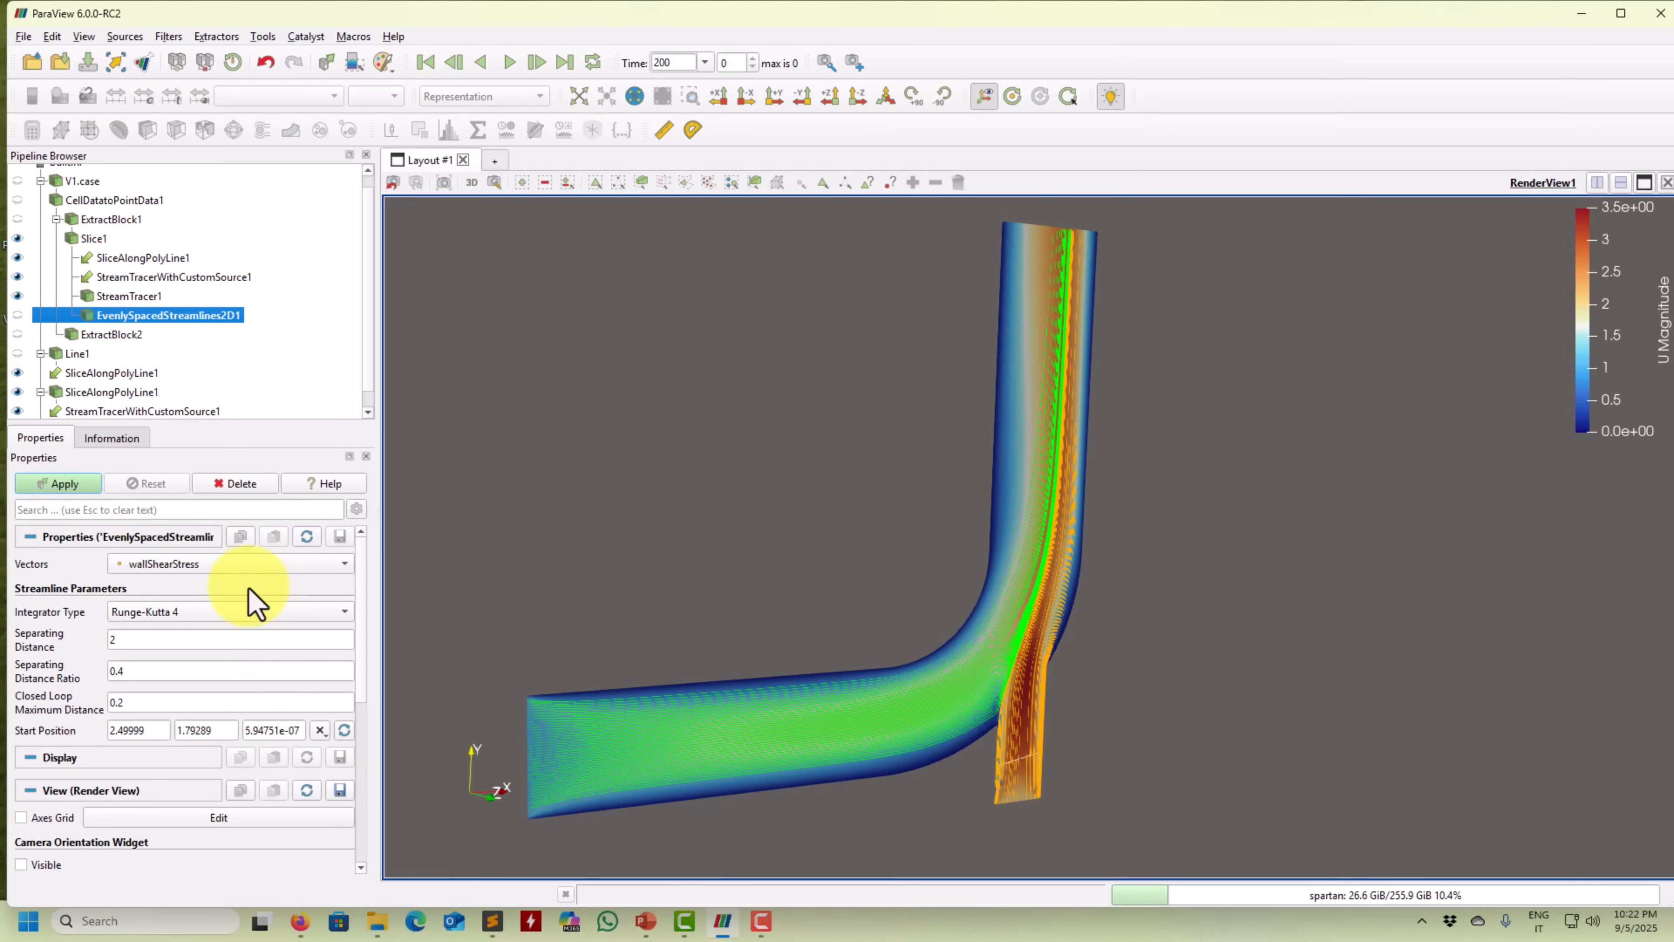
{"action": "left_click", "coordinate": [235, 564]}
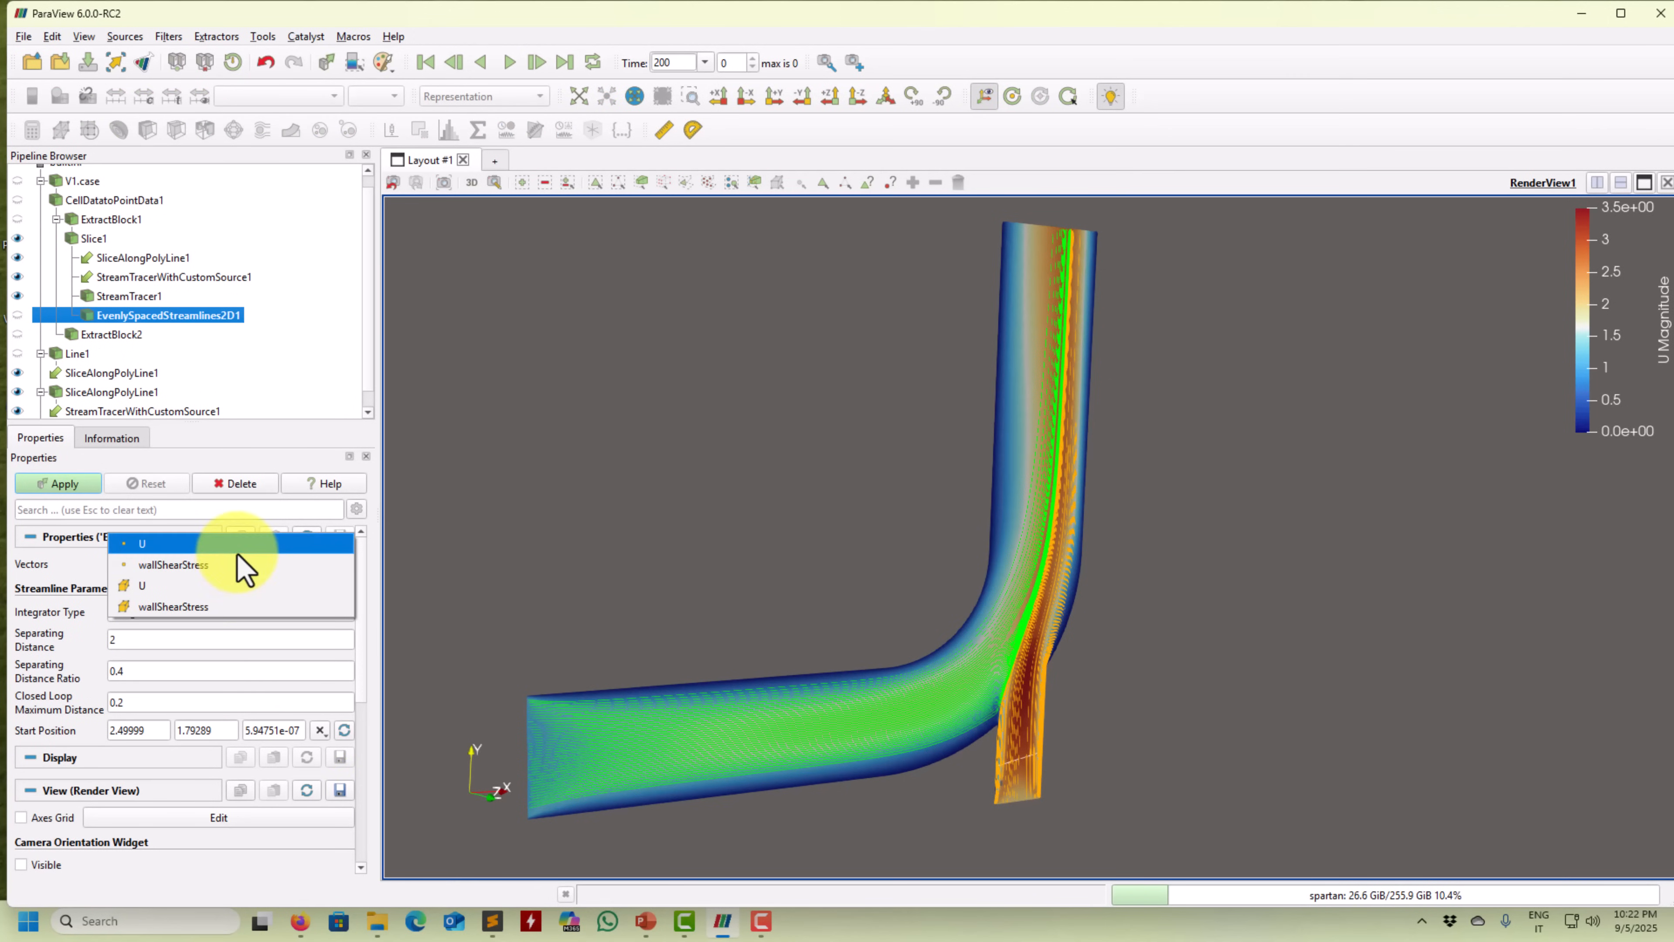
{"action": "left_click", "coordinate": [239, 572]}
{"action": "left_click", "coordinate": [66, 483]}
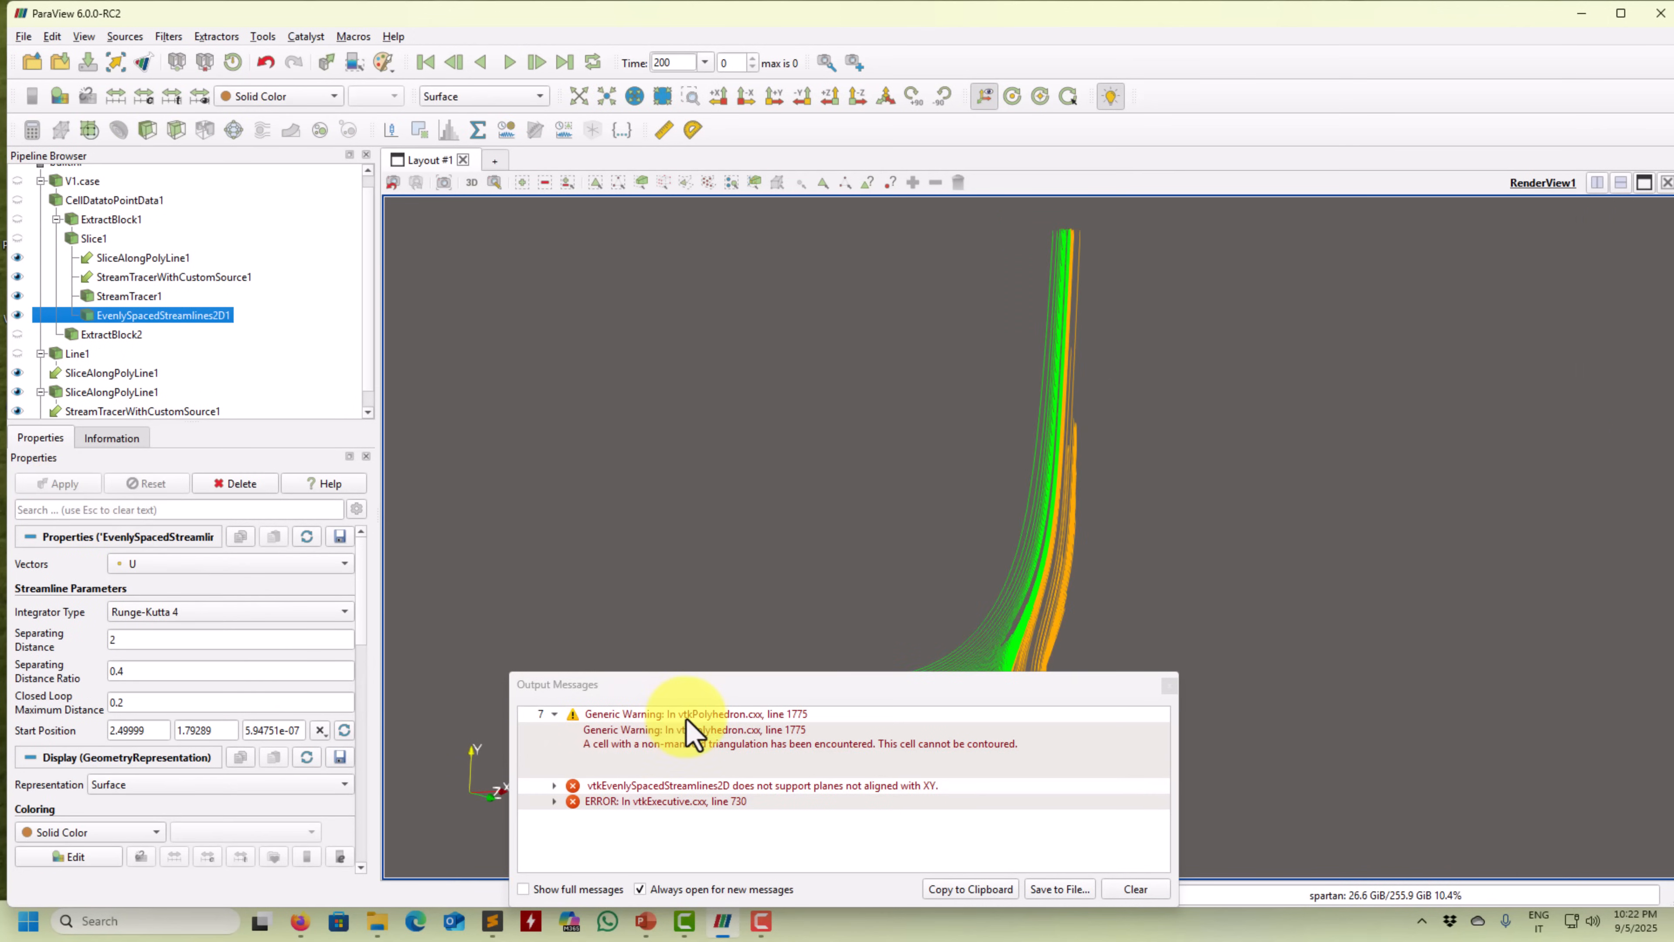
{"action": "left_click_drag", "start_coordinate": [653, 571], "coordinate": [507, 232]}
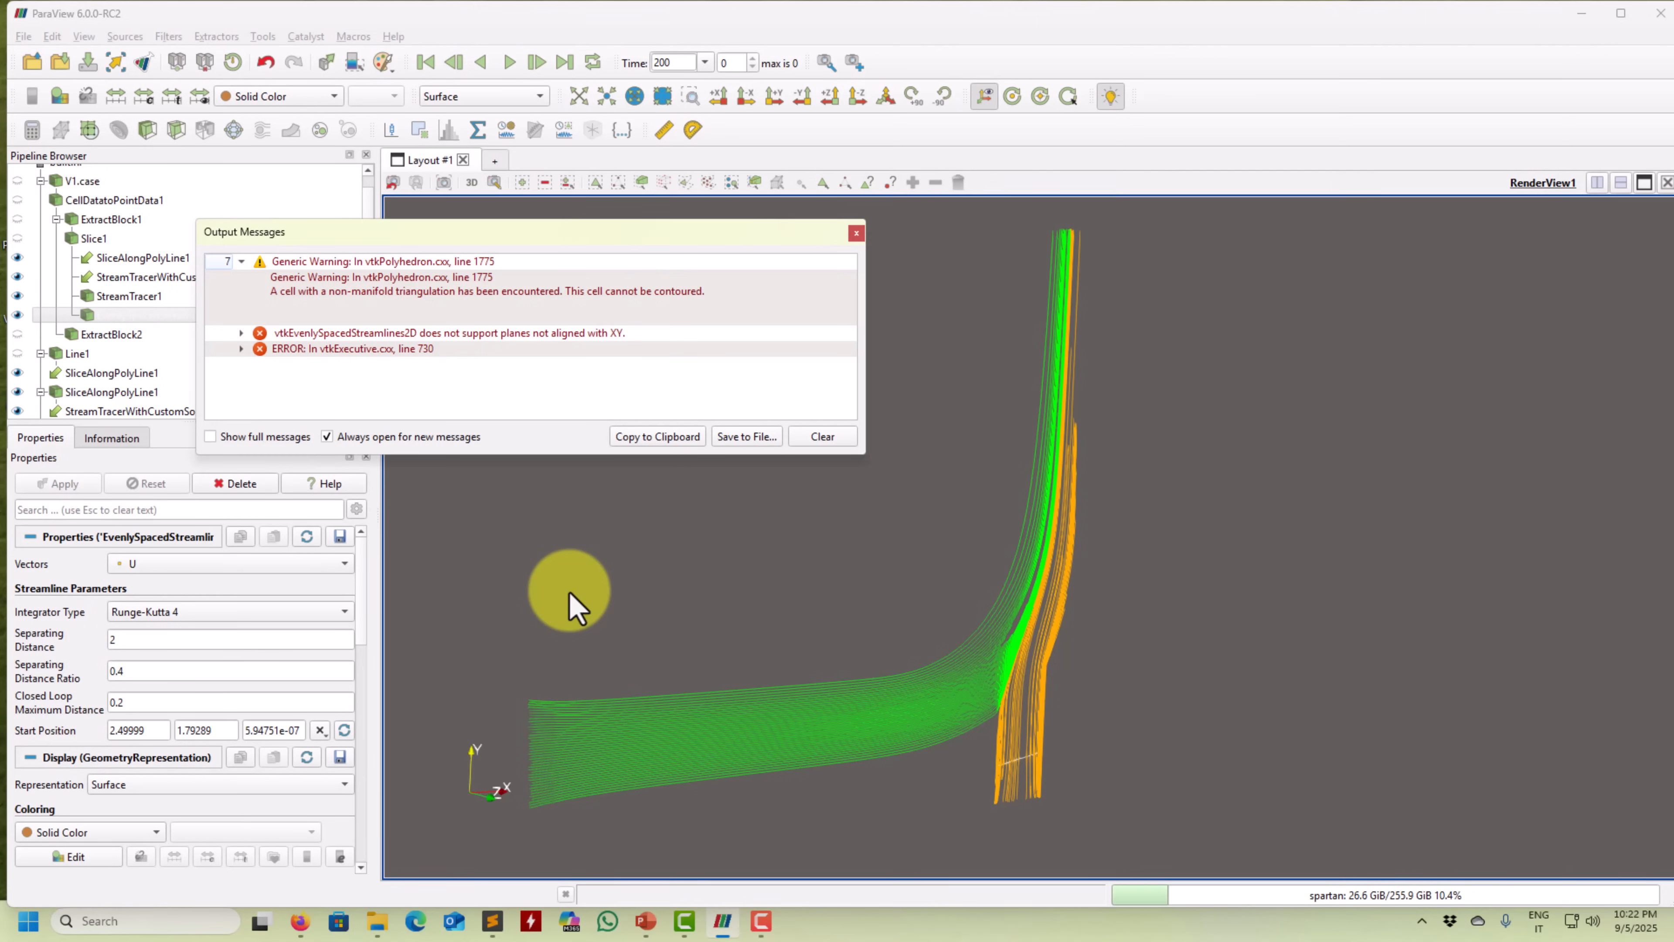
{"action": "left_click", "coordinate": [856, 233]}
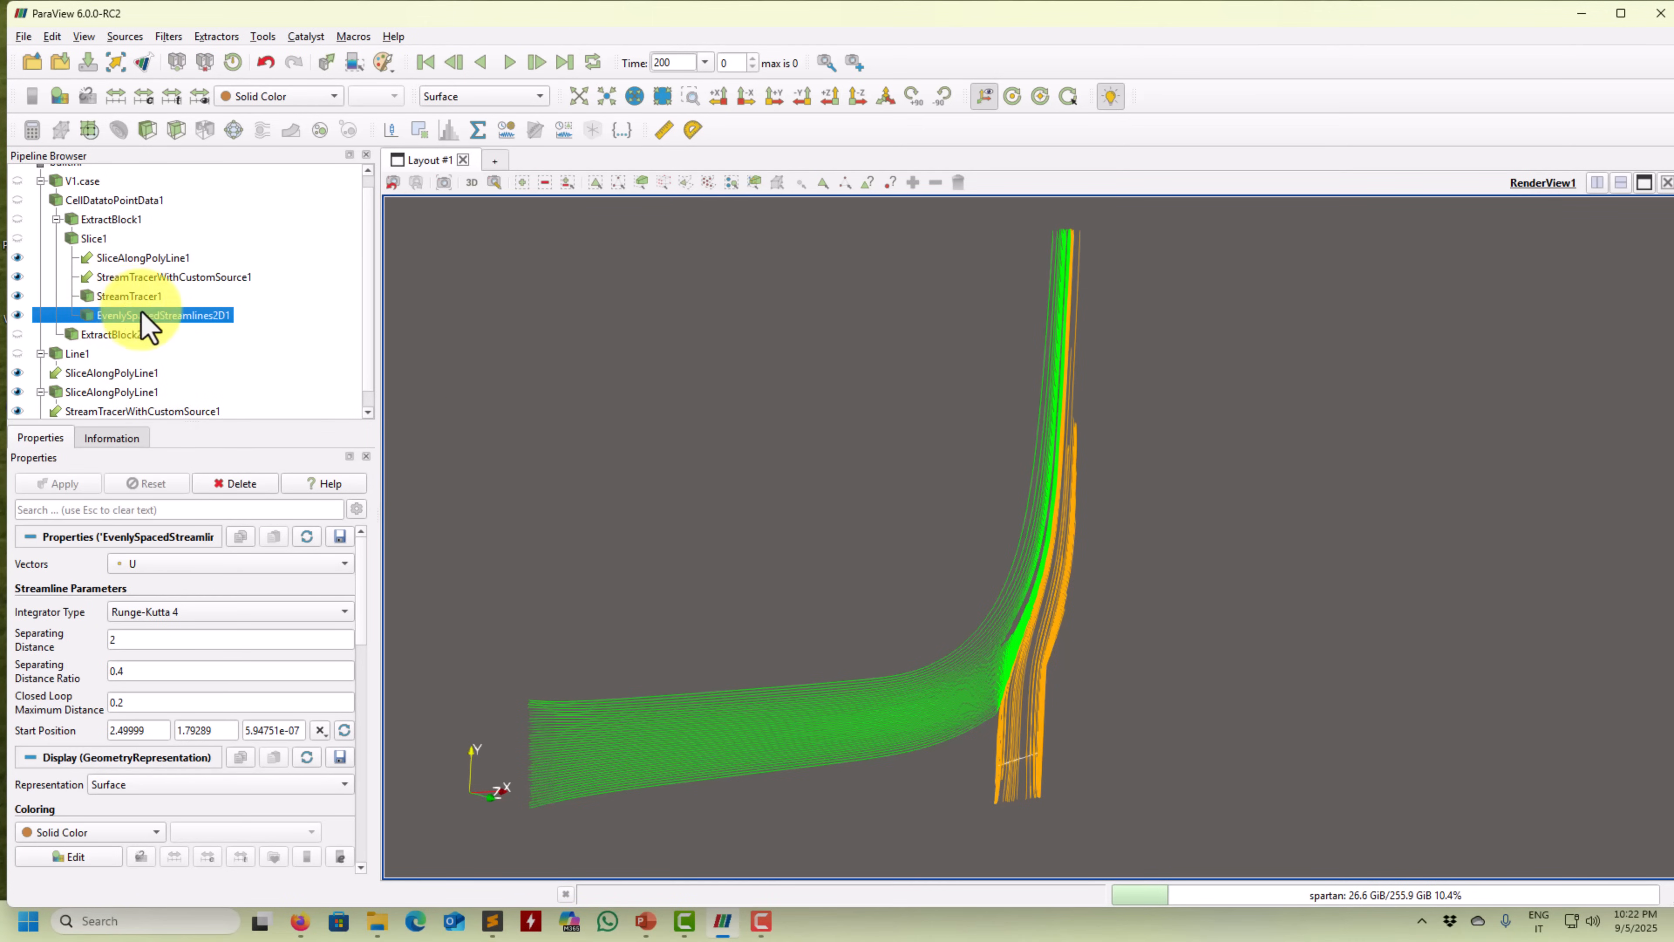
{"action": "left_click", "coordinate": [237, 484]}
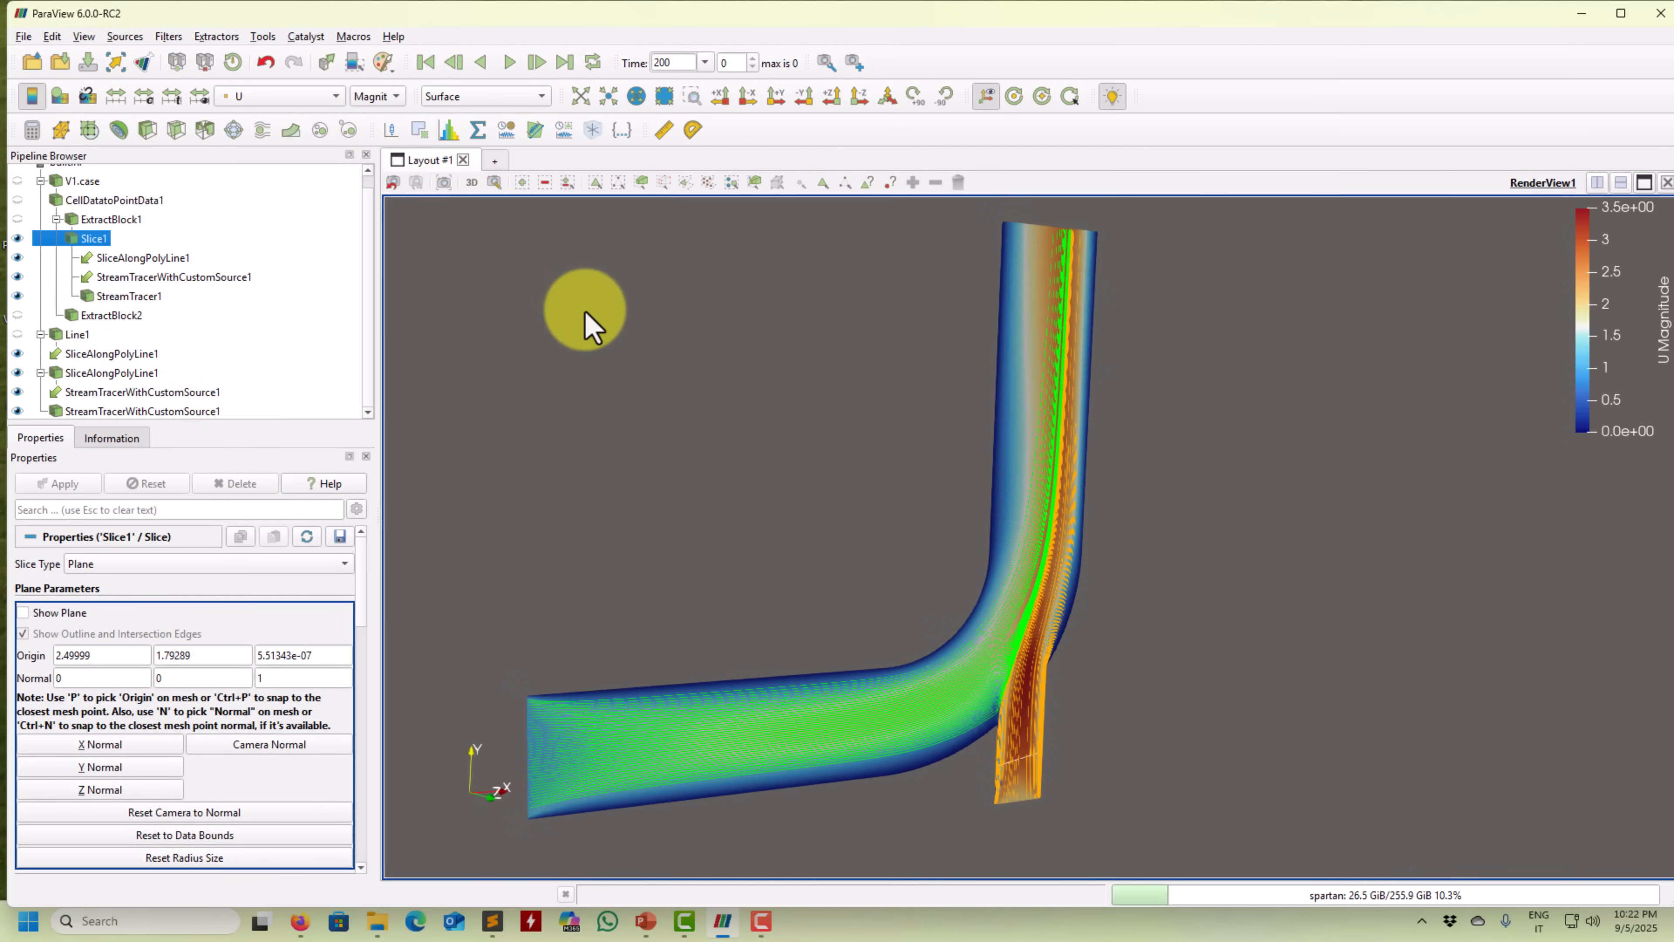
Rotate the camera slightly to frame the whole elbow with its green and orange streamlines.
{"action": "left_click_drag", "start_coordinate": [589, 323], "coordinate": [628, 389]}
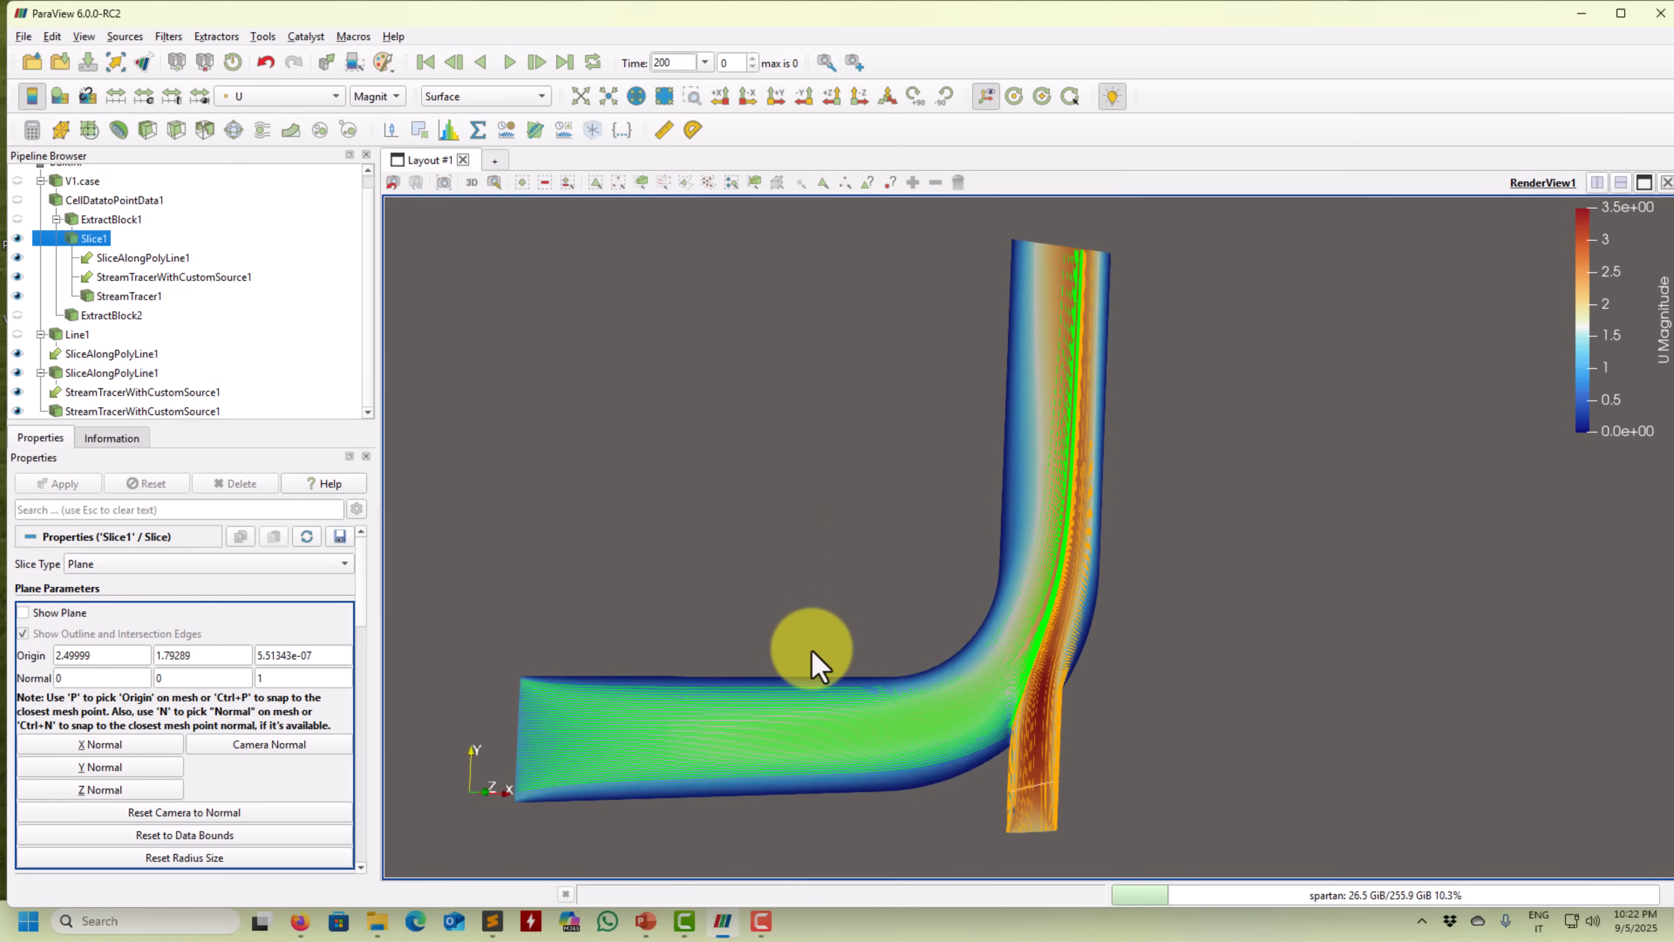
{"action": "left_click_drag", "start_coordinate": [773, 685], "coordinate": [617, 682]}
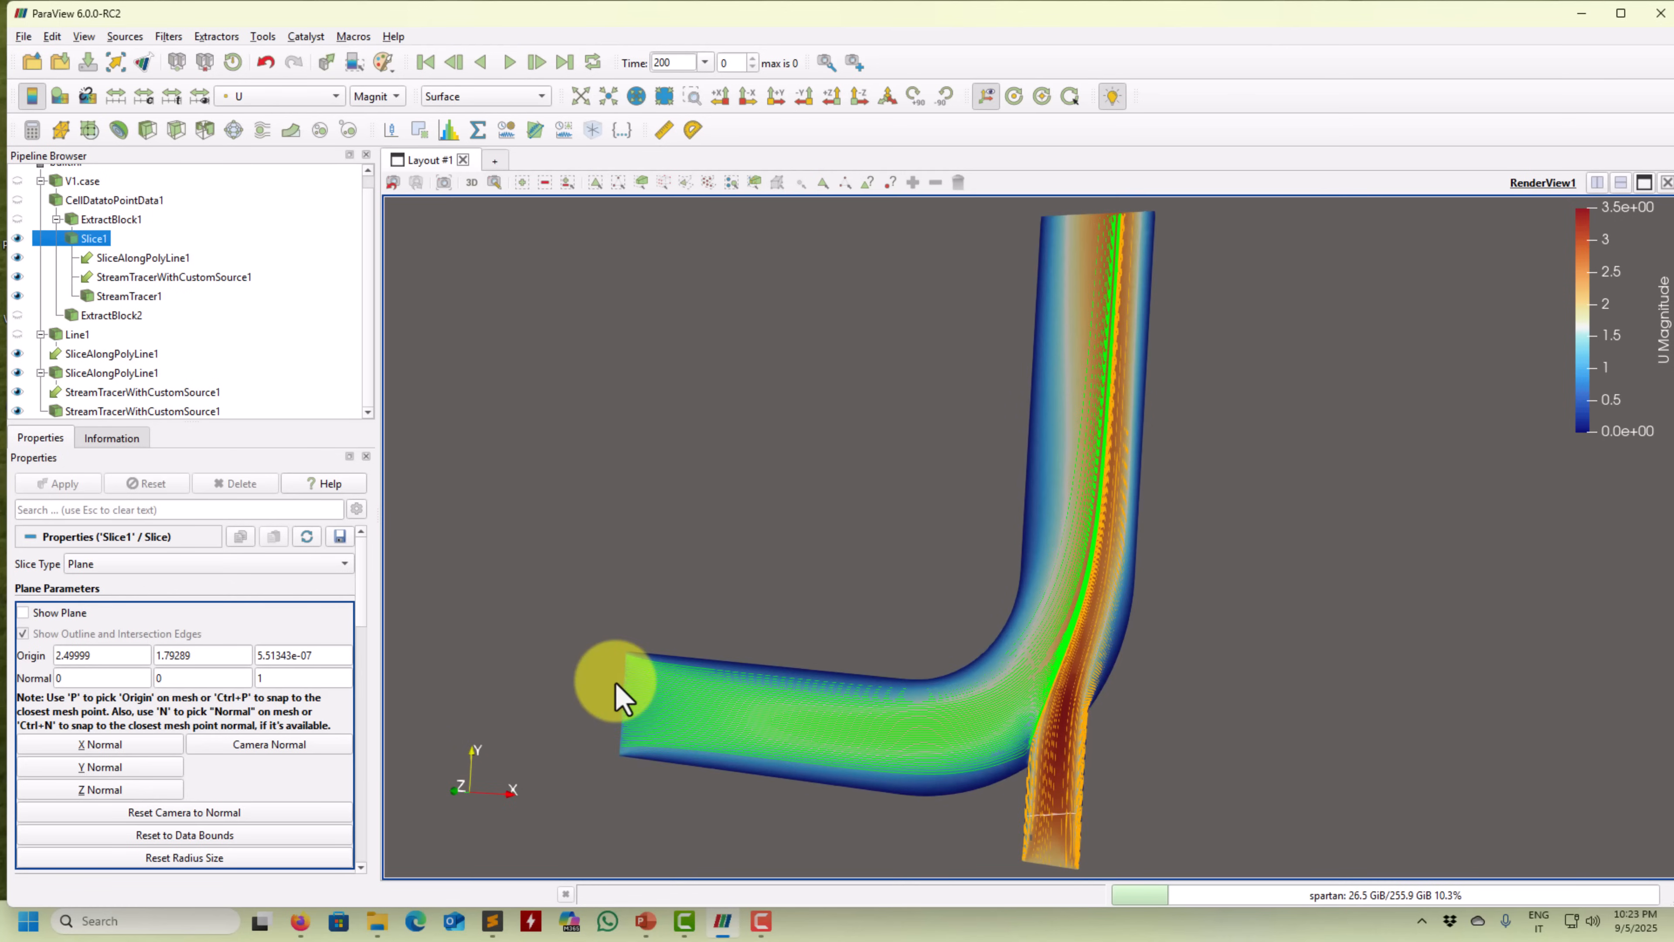